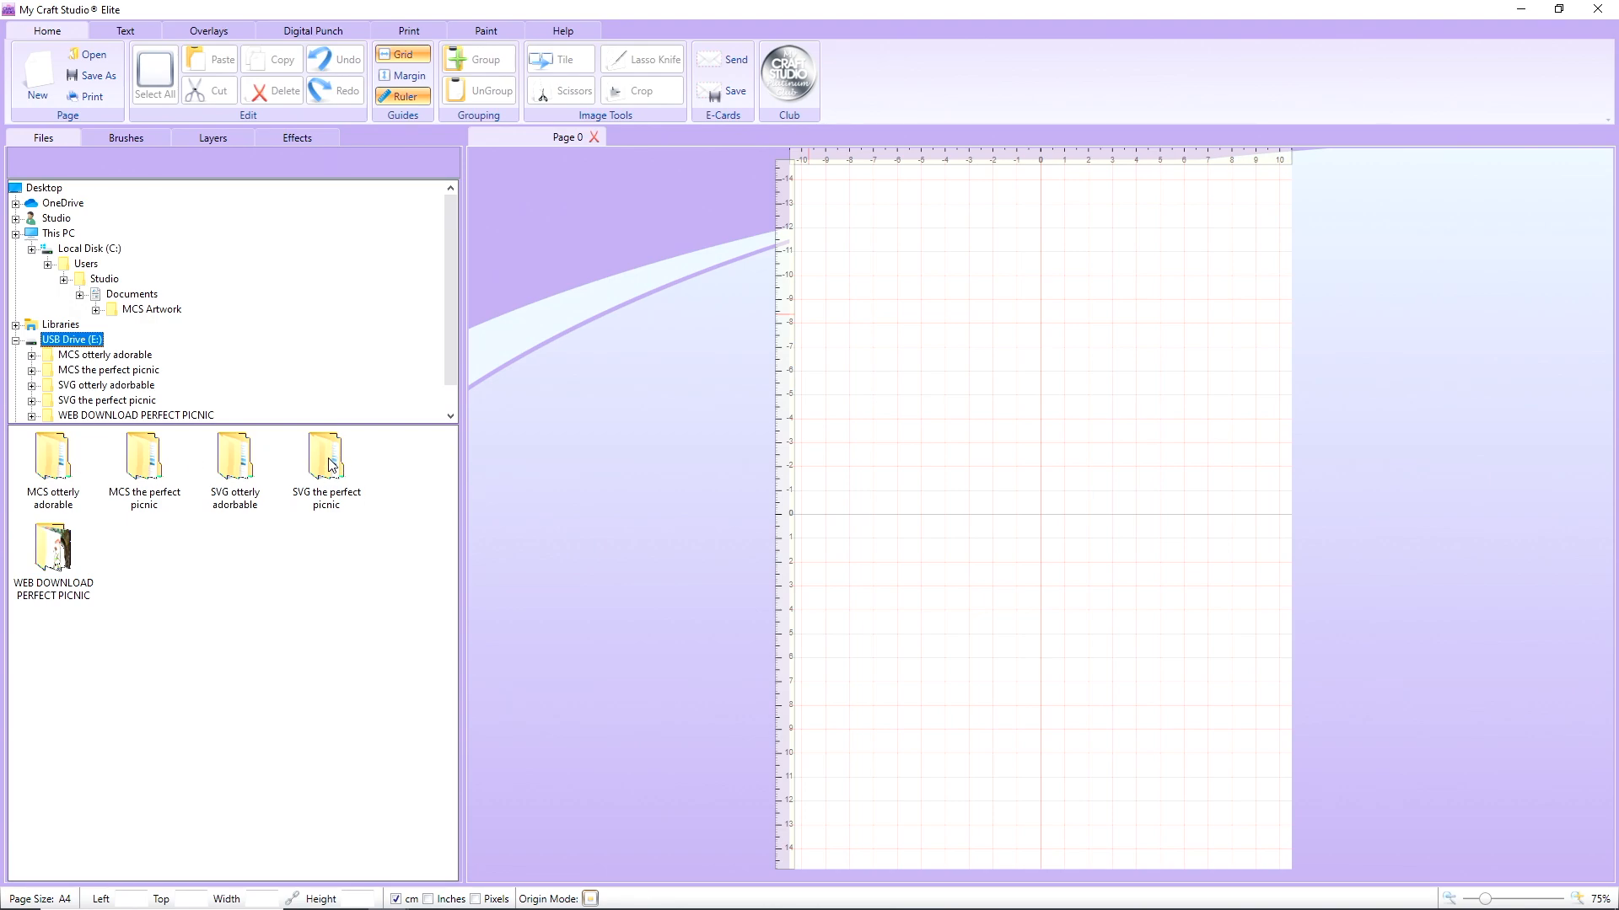
Open the Scene Building folder in MCS the perfect picnic and place Chomper 02 and Chomper 01 side by side near the page top
double_click(145, 462)
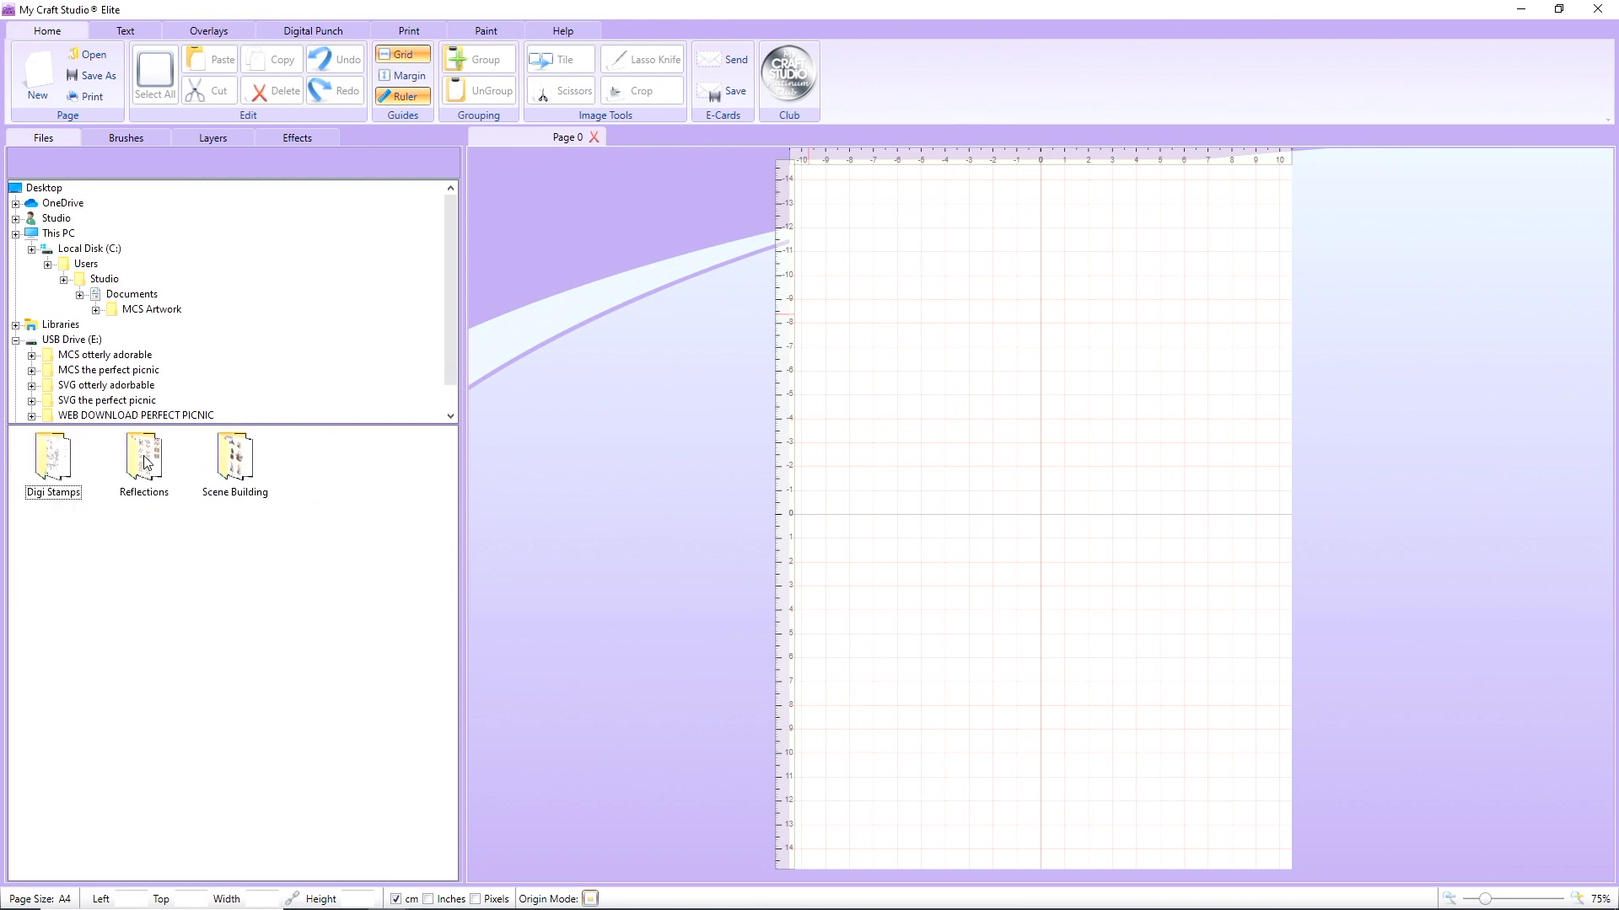
double_click(226, 466)
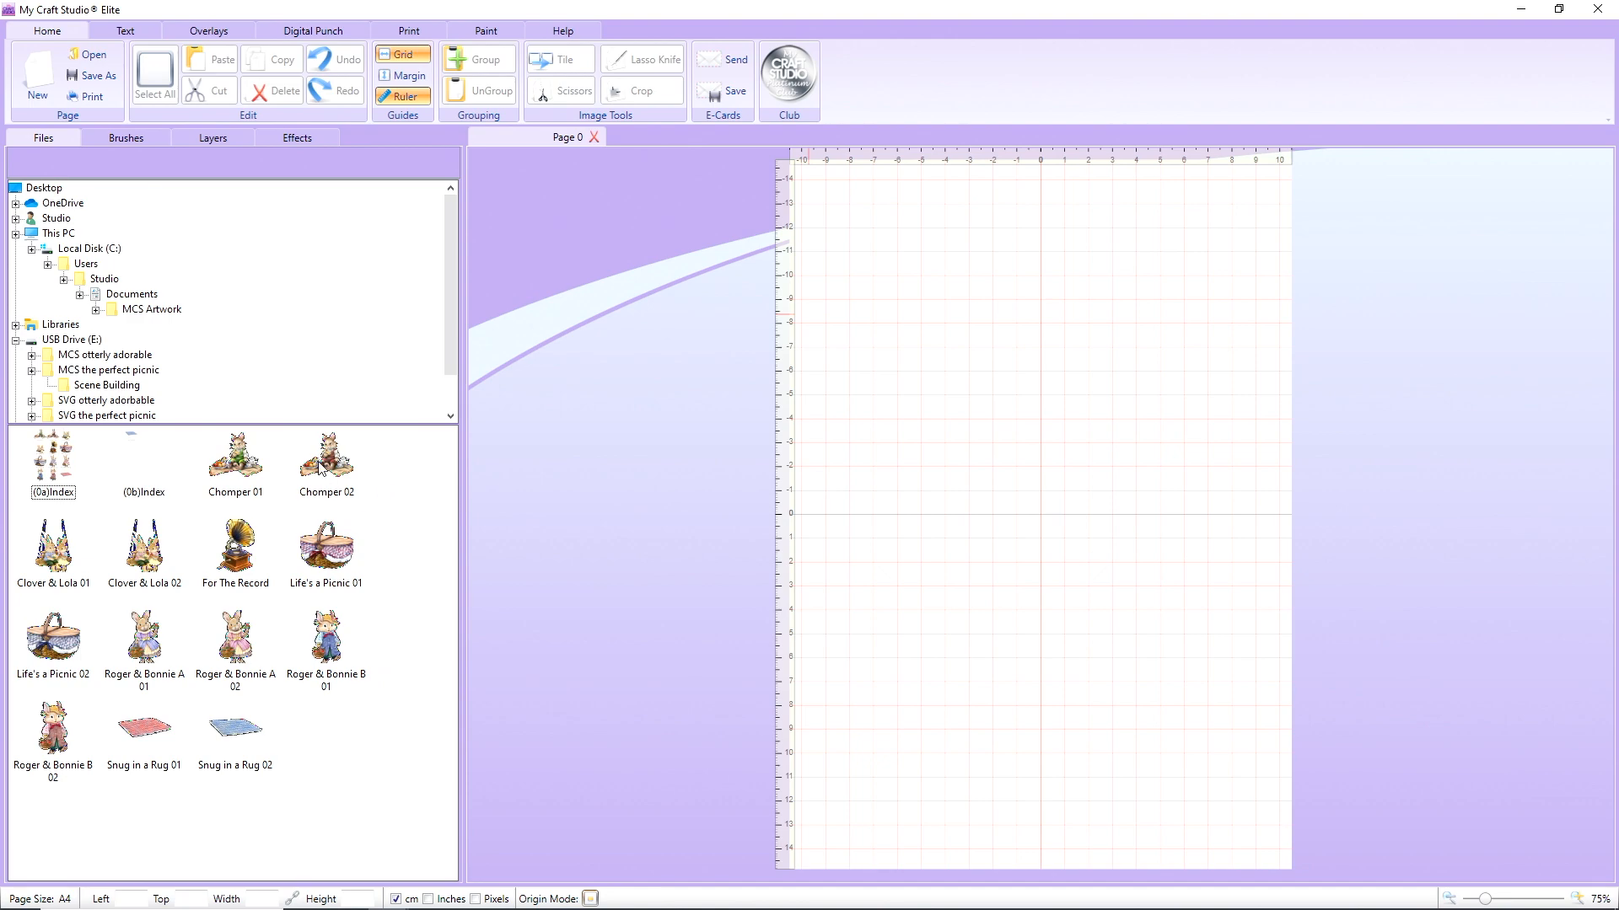
drag(320, 469, 637, 241)
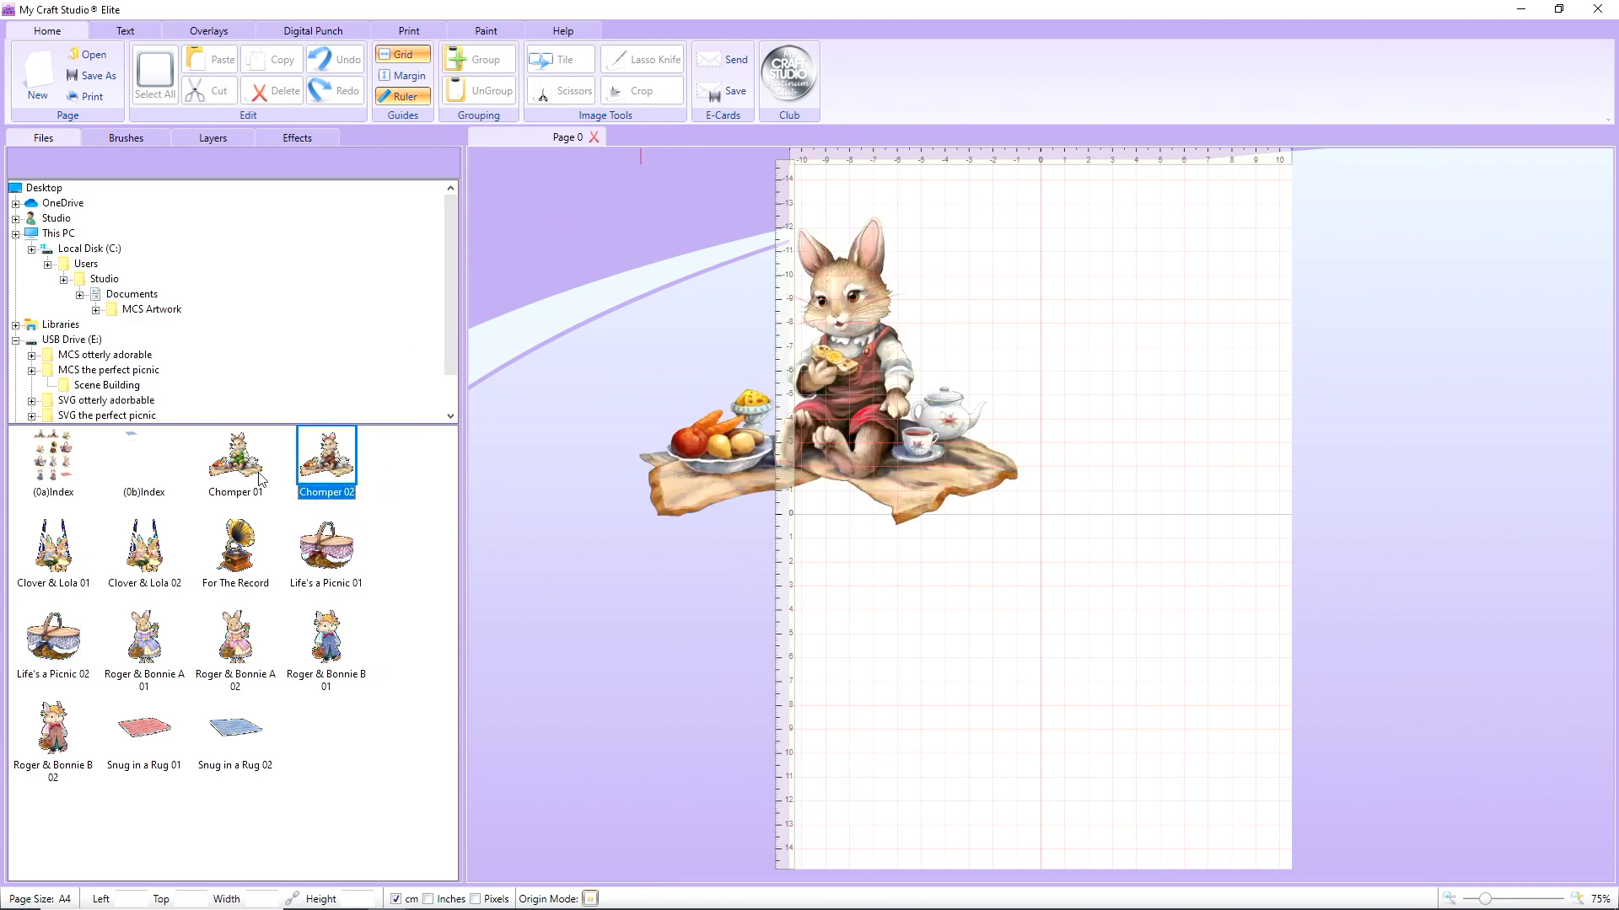
drag(260, 479, 1024, 300)
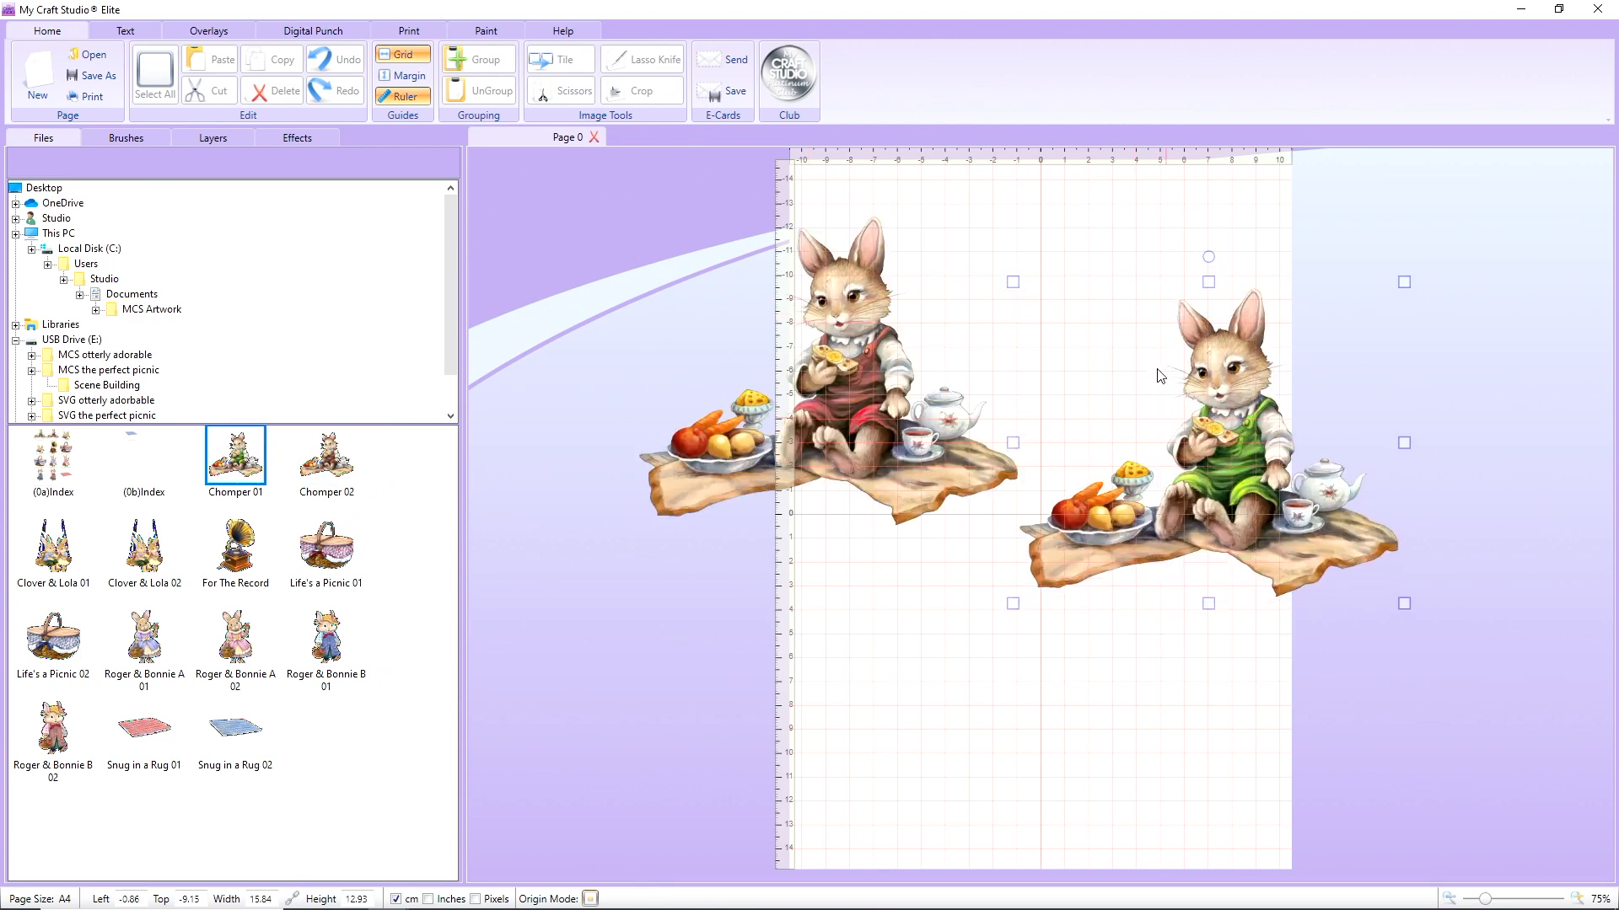
drag(1160, 376, 1144, 262)
Place Life's a Picnic 01, Roger & Bonnie B 01 and Roger & Bonnie A 02 in a row below the Chomper images
drag(329, 547, 722, 665)
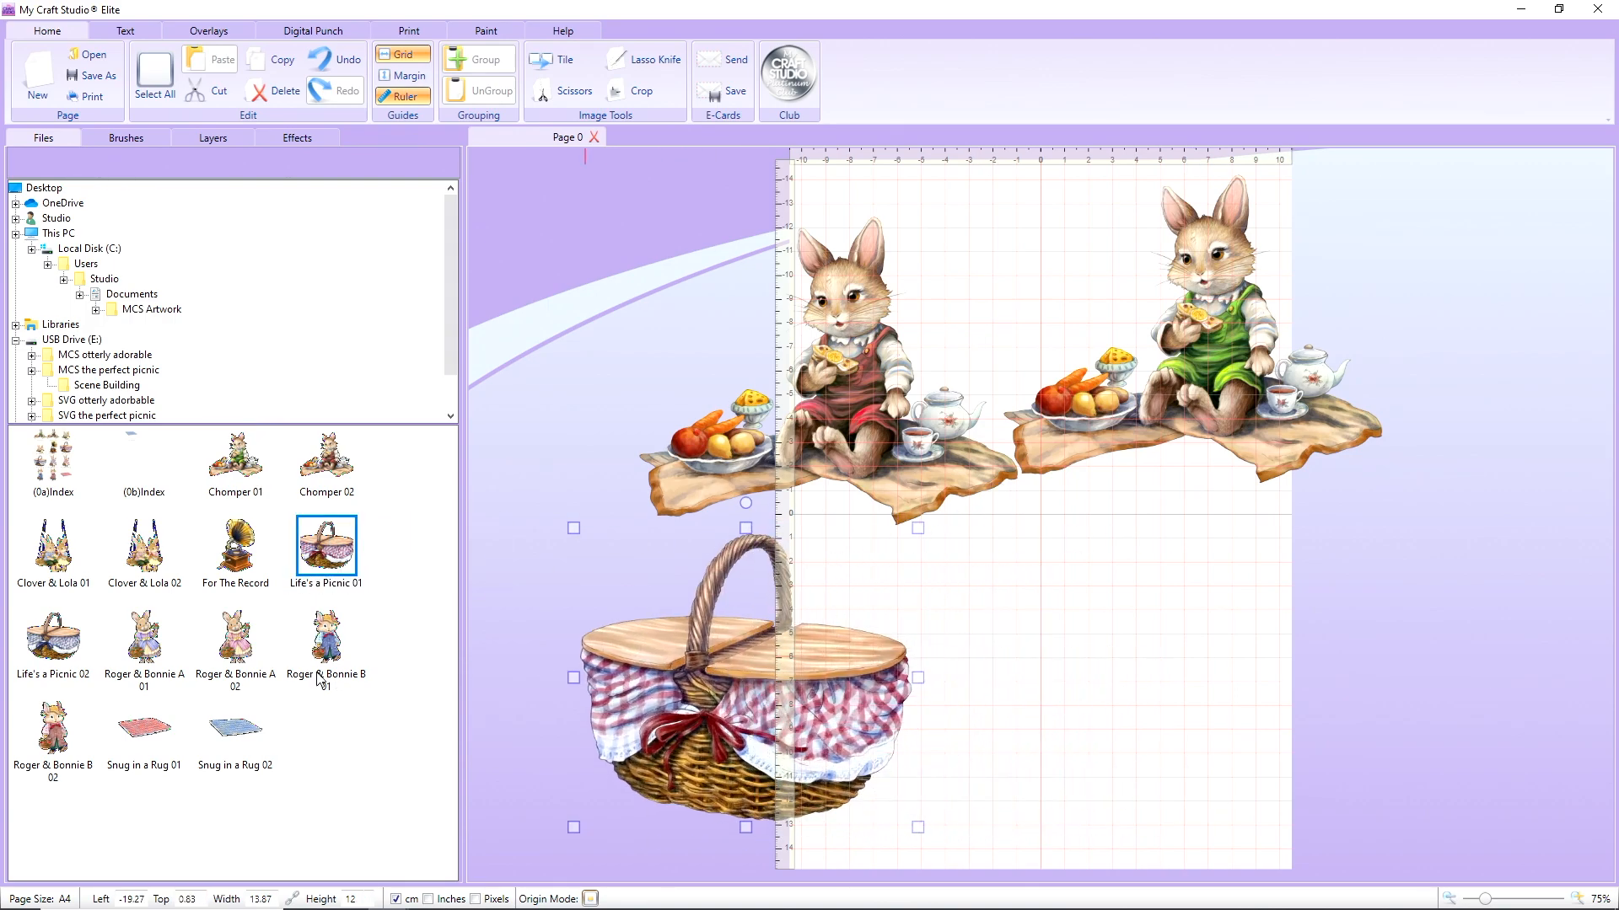
drag(319, 631, 965, 558)
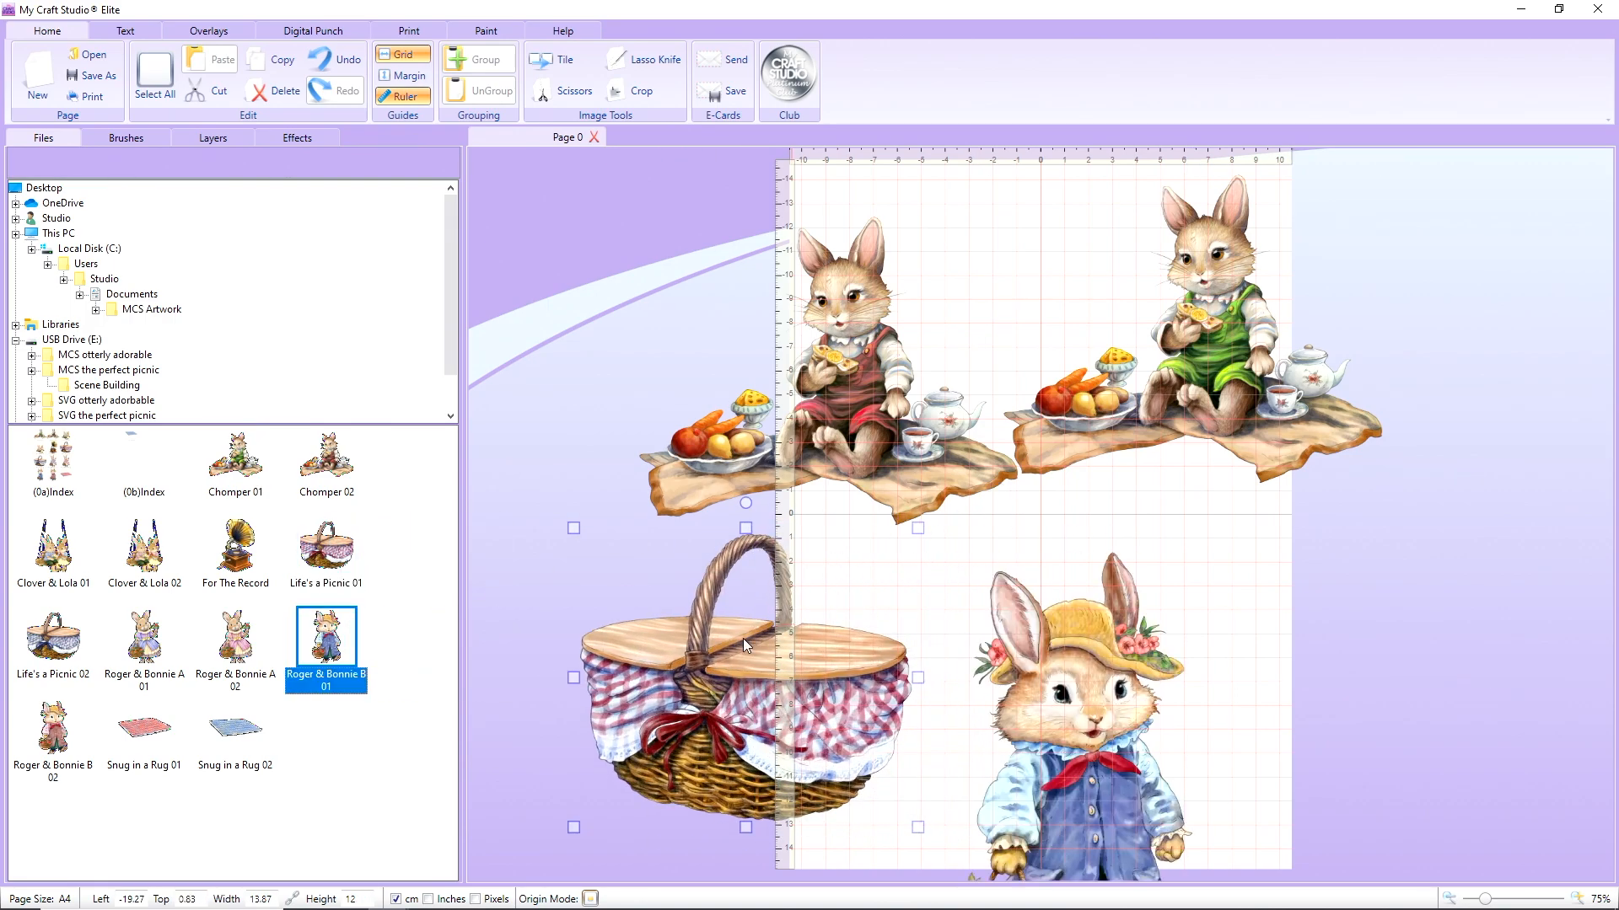
drag(1074, 725, 1014, 565)
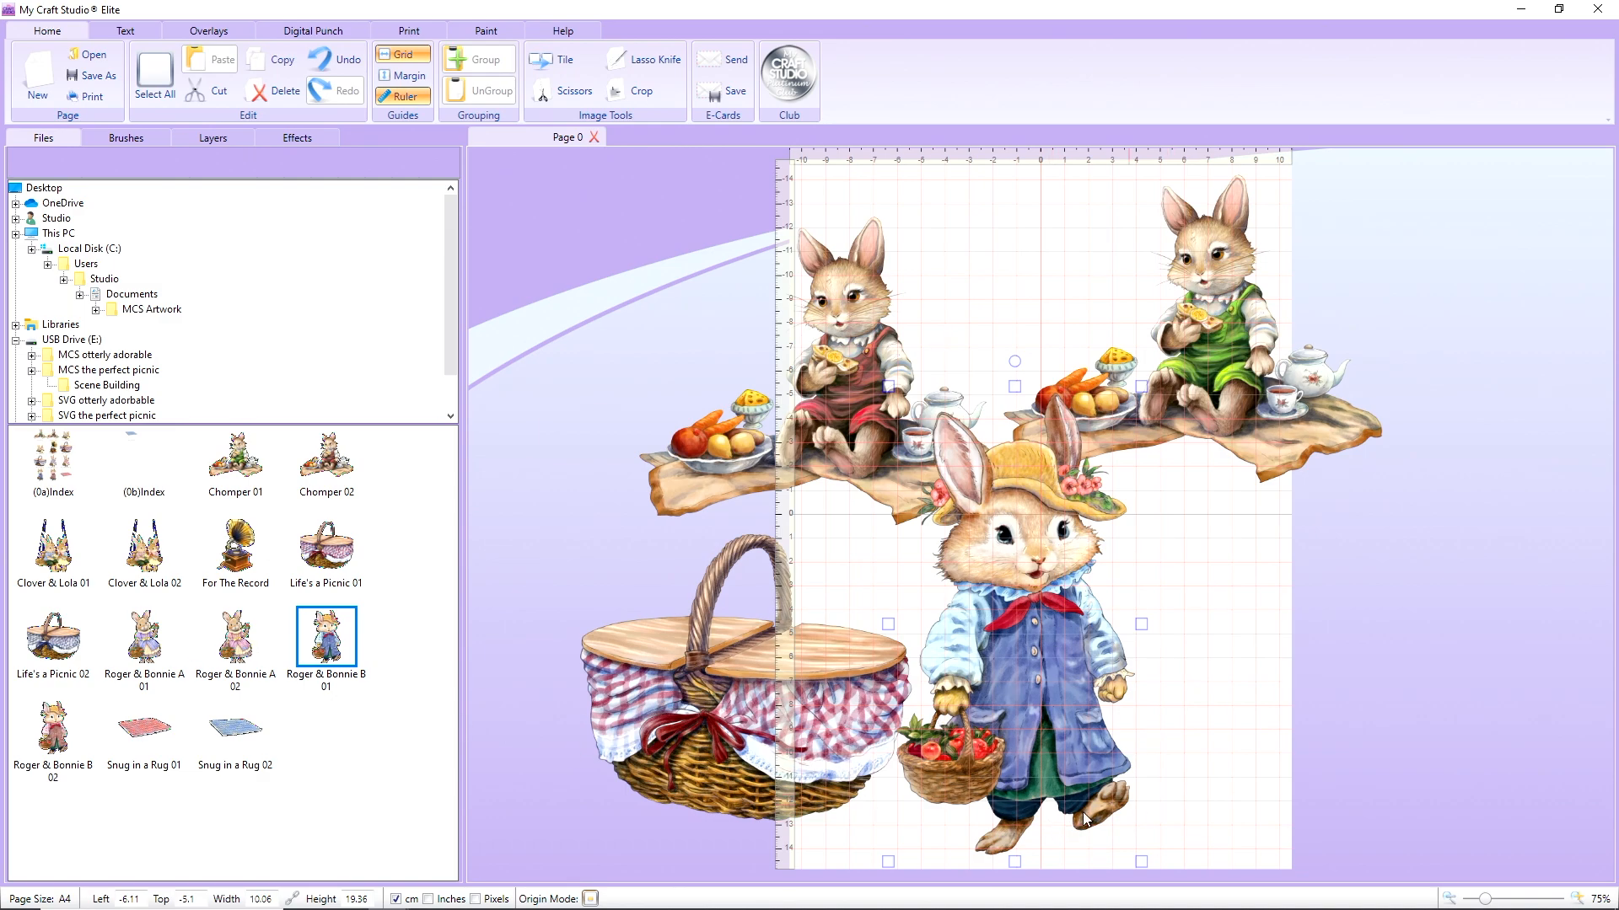
drag(238, 645, 1245, 564)
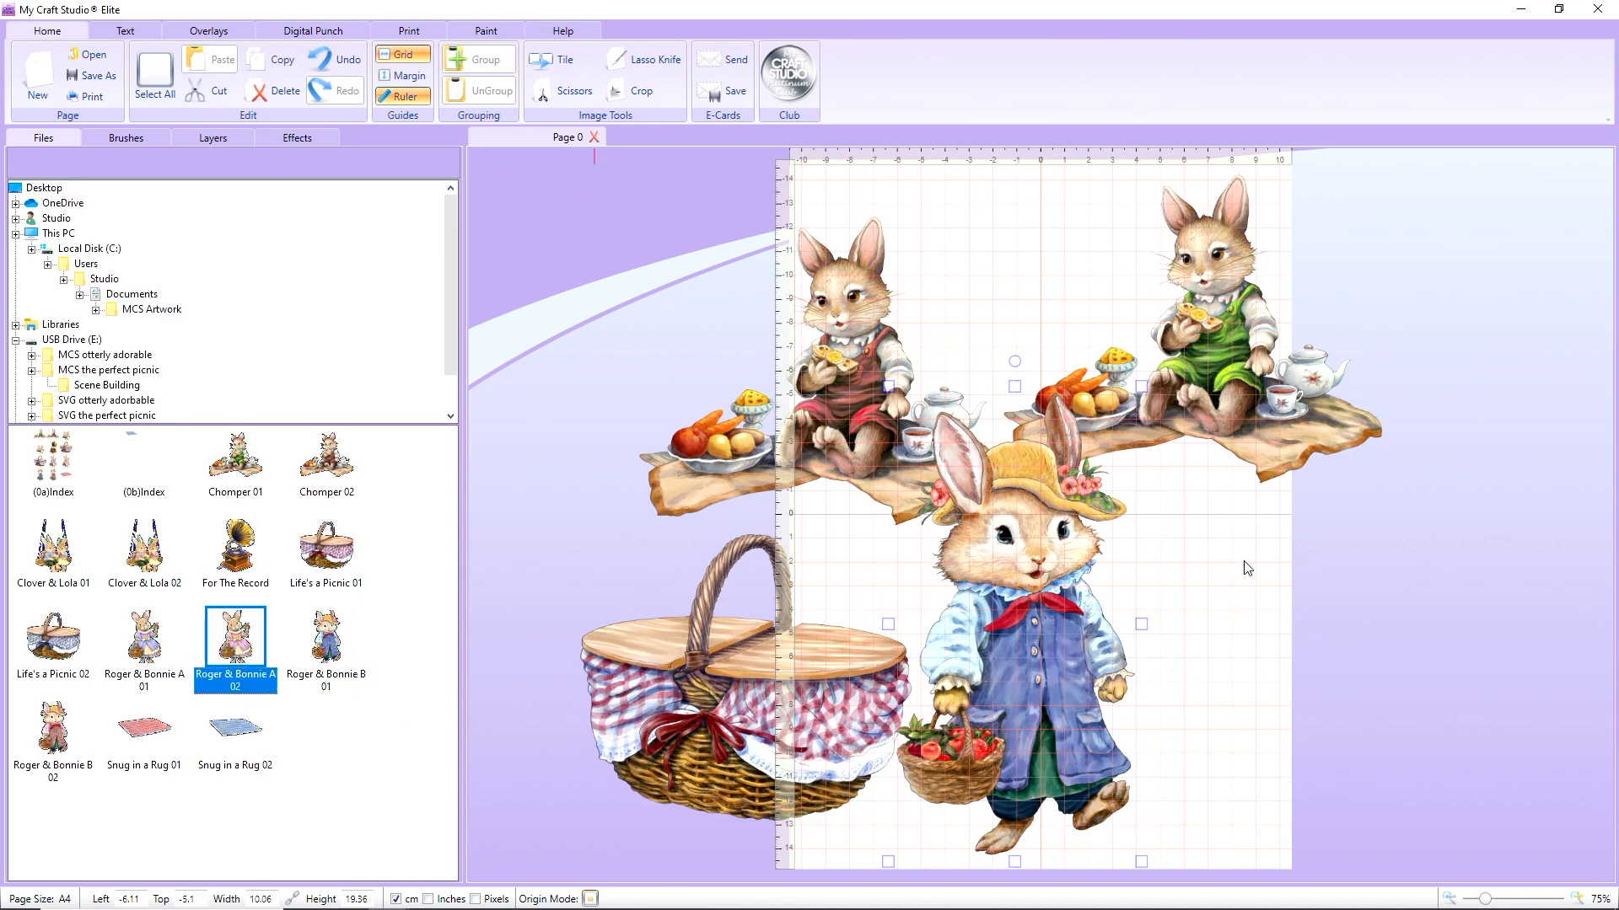
drag(1399, 725, 1324, 606)
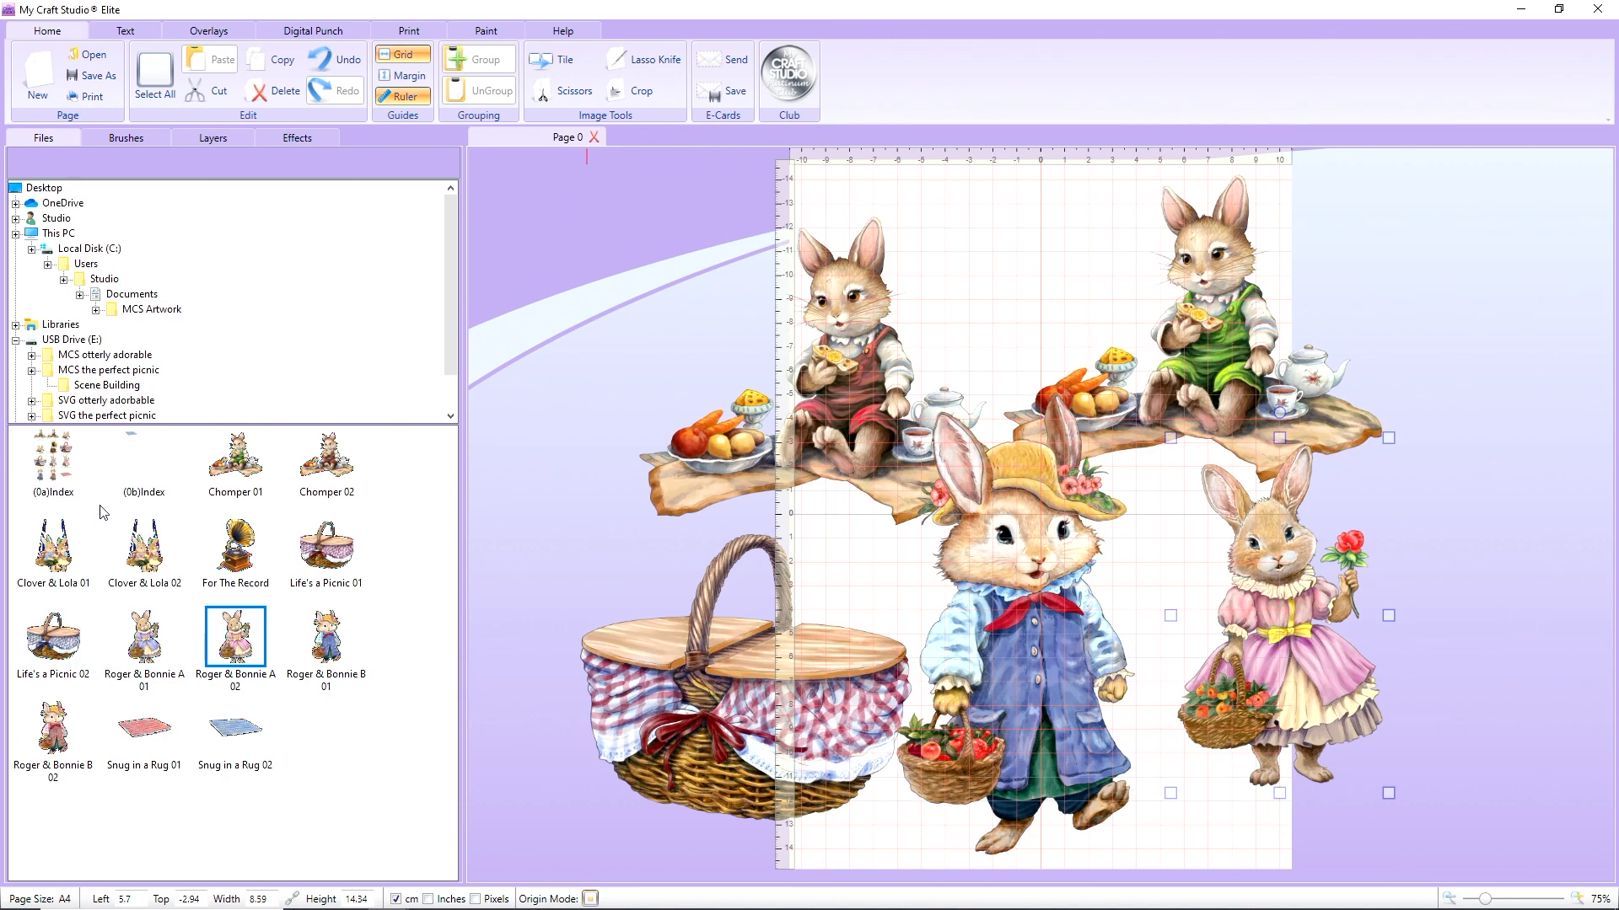
Place Clover & Lola 02 beside the page and shift Chomper 02 towards the page centre to make room
drag(139, 555, 550, 258)
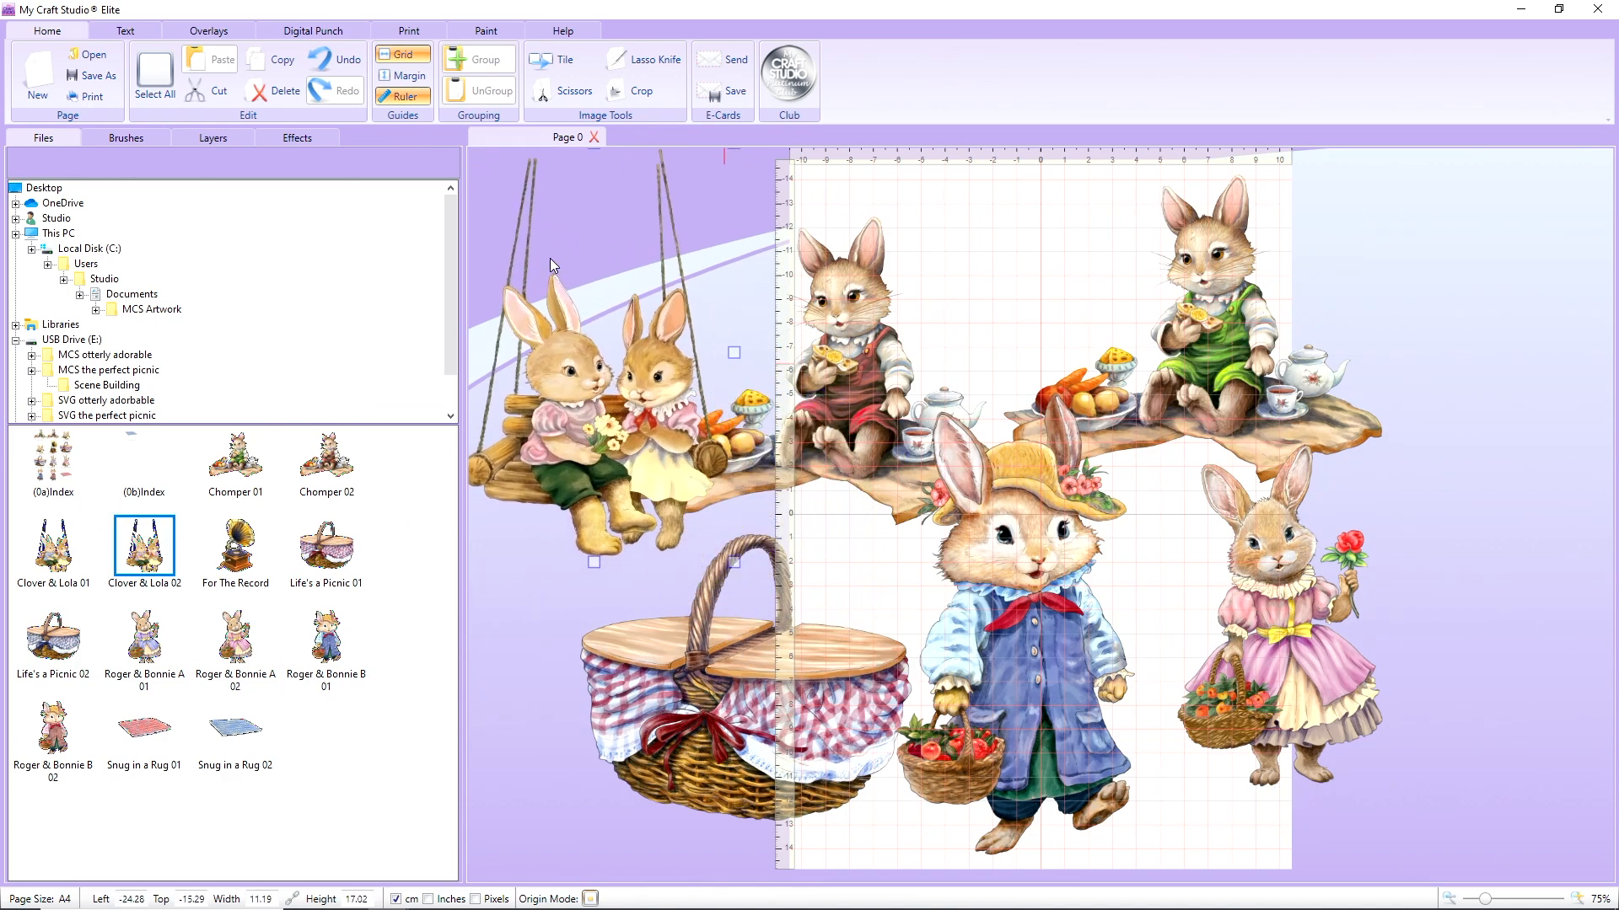
drag(837, 386, 956, 311)
drag(582, 463, 619, 477)
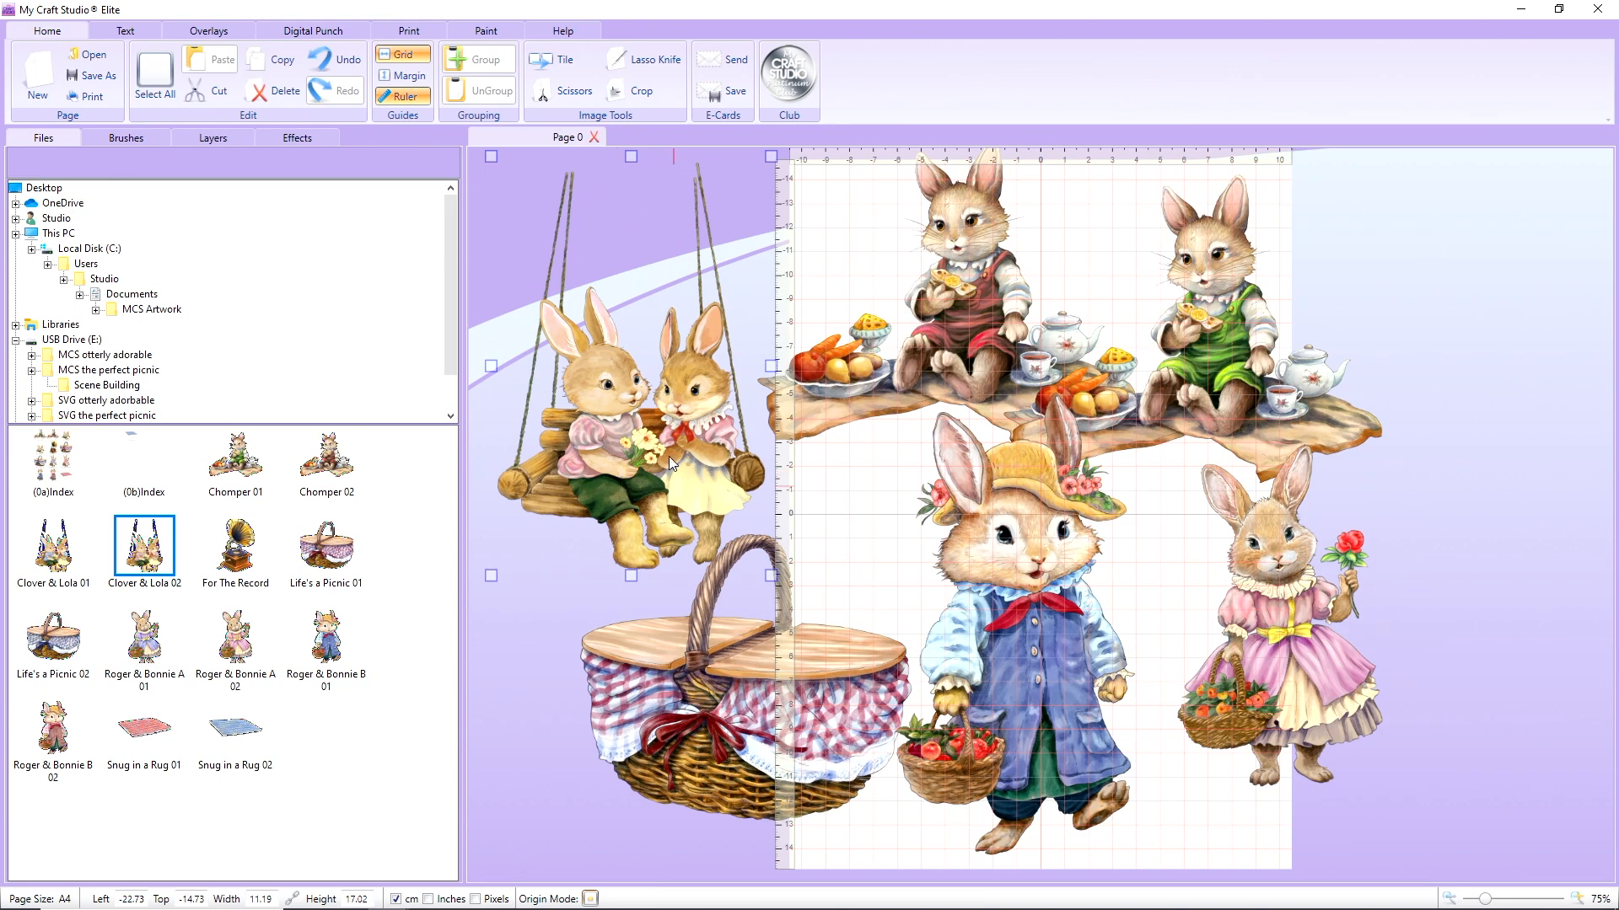
Place For The Record over the swing and Snug in a Rug 02 across the lower page, moving the picnic basket up among the rabbits
click(235, 560)
drag(539, 528, 539, 528)
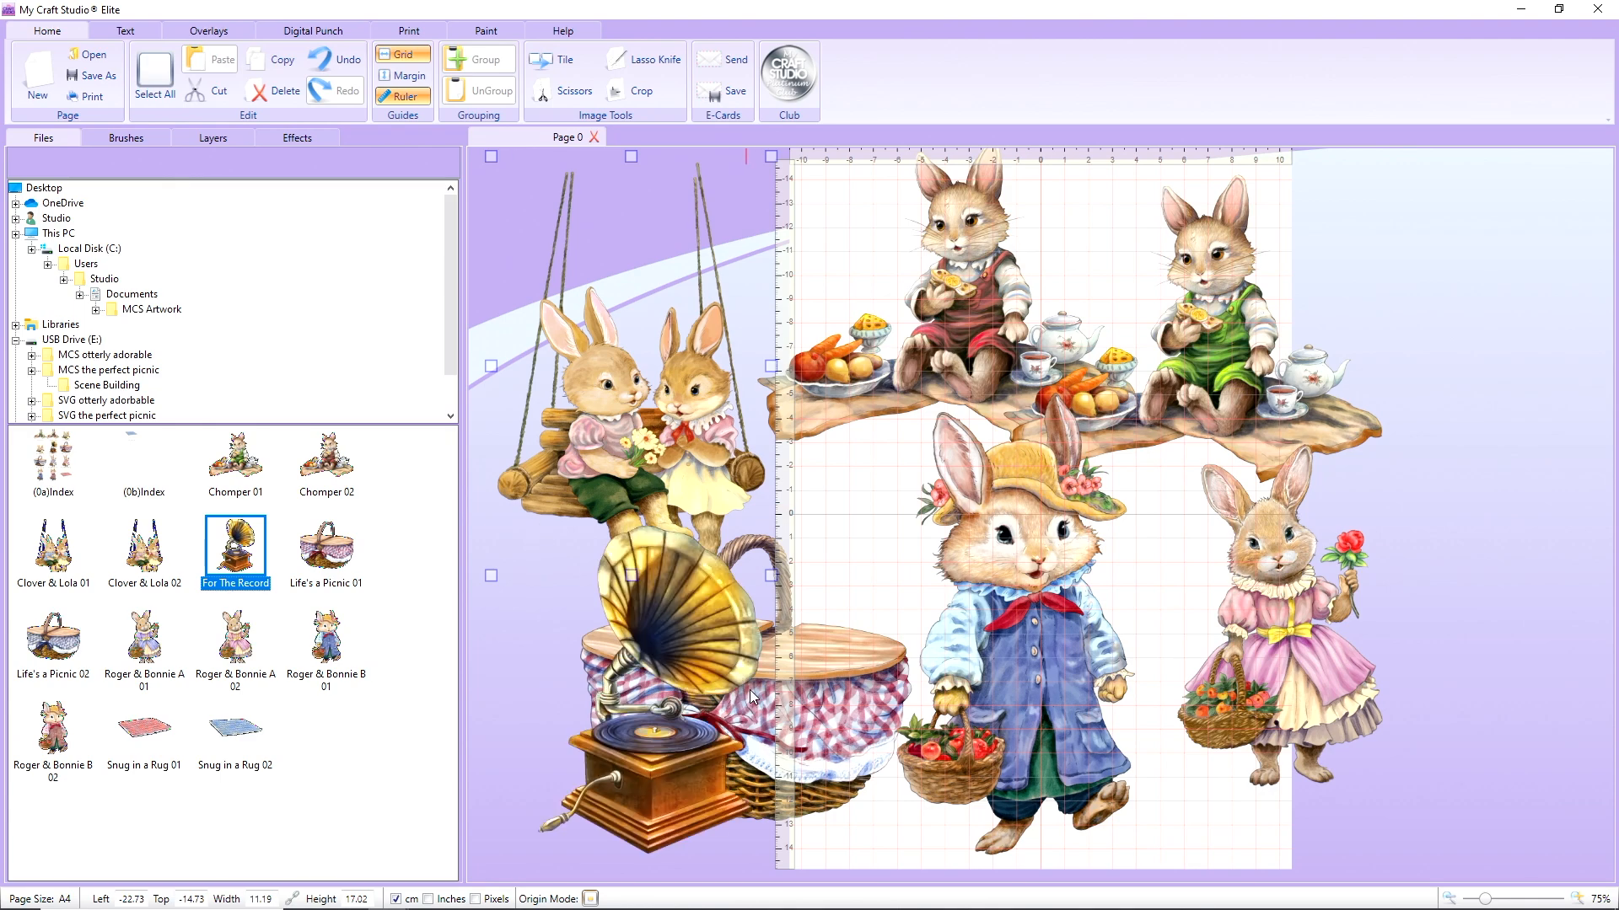
drag(800, 701, 1046, 467)
drag(663, 630, 606, 600)
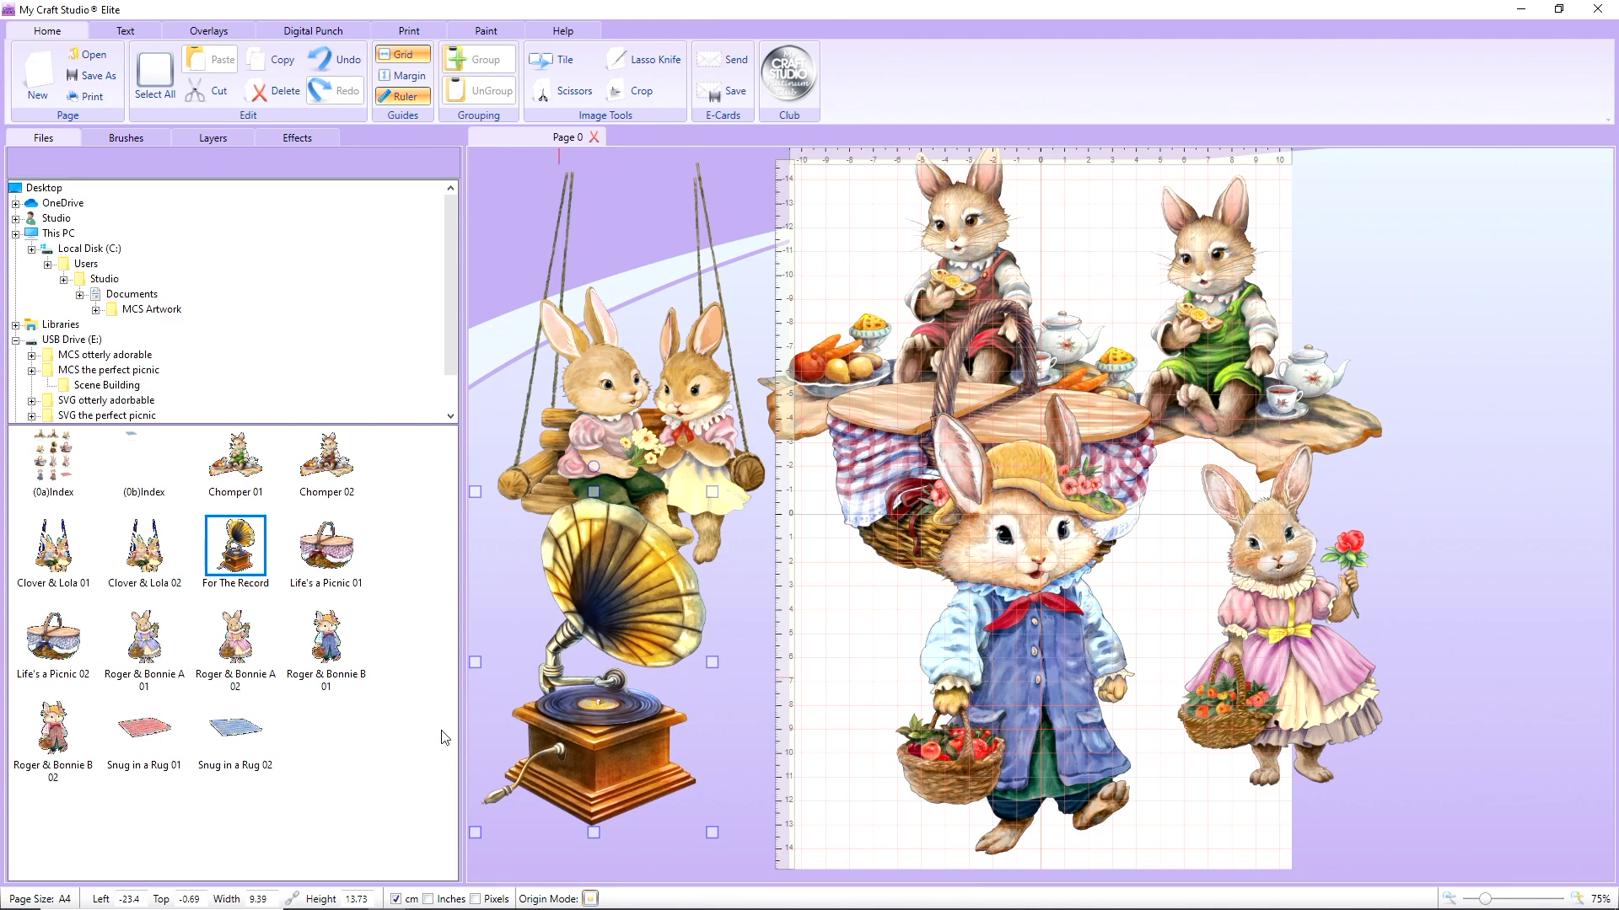
drag(577, 686, 564, 361)
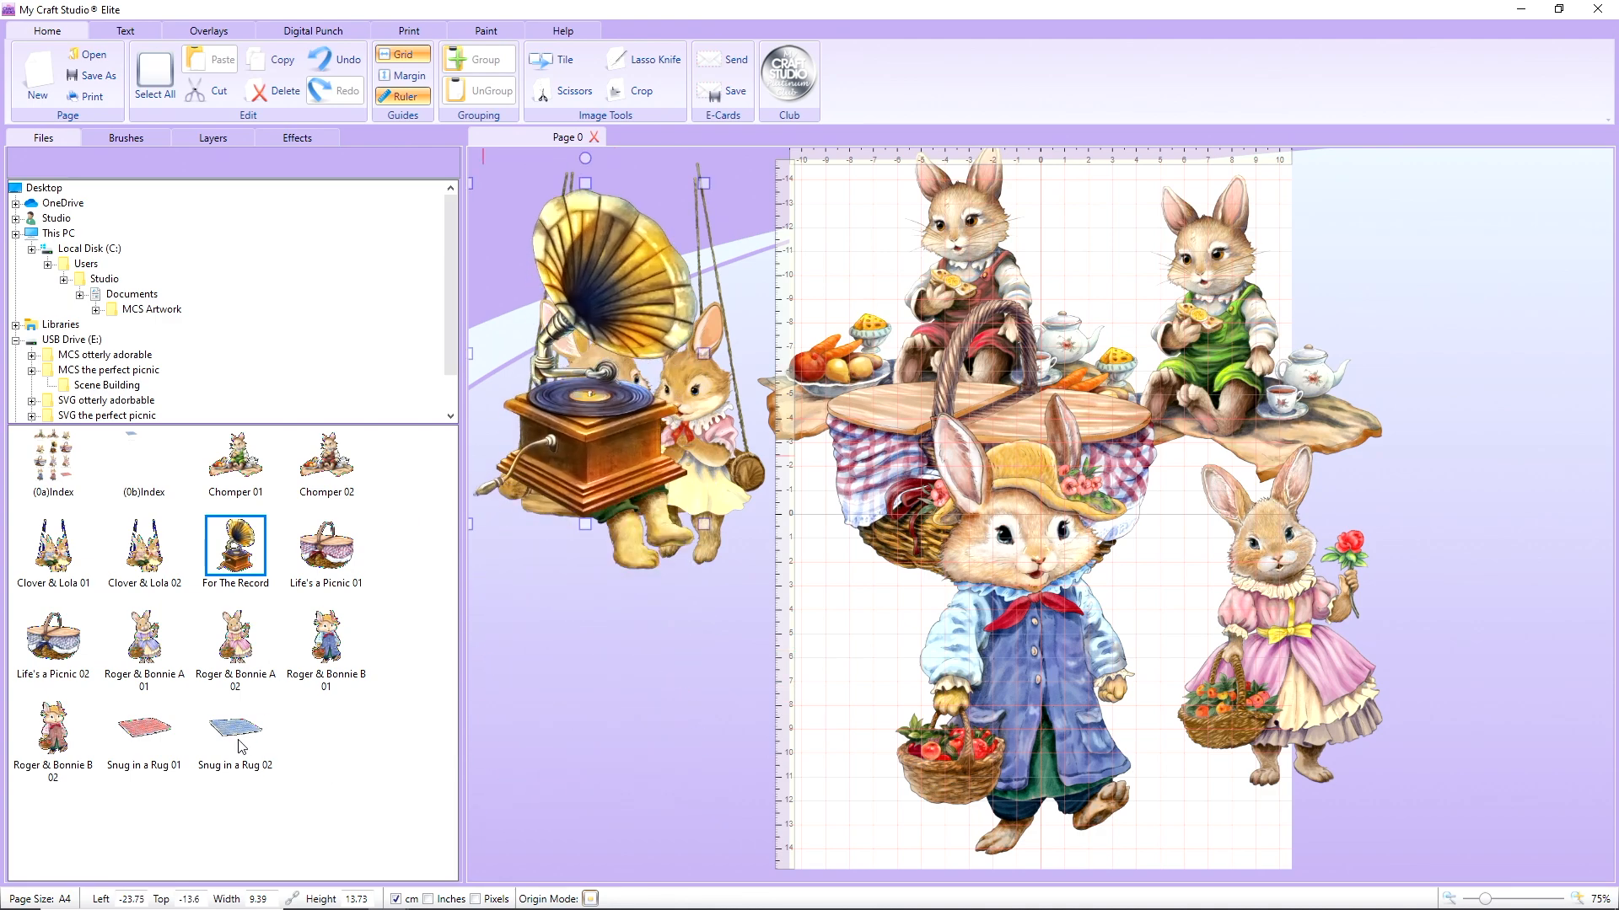
drag(235, 727, 508, 662)
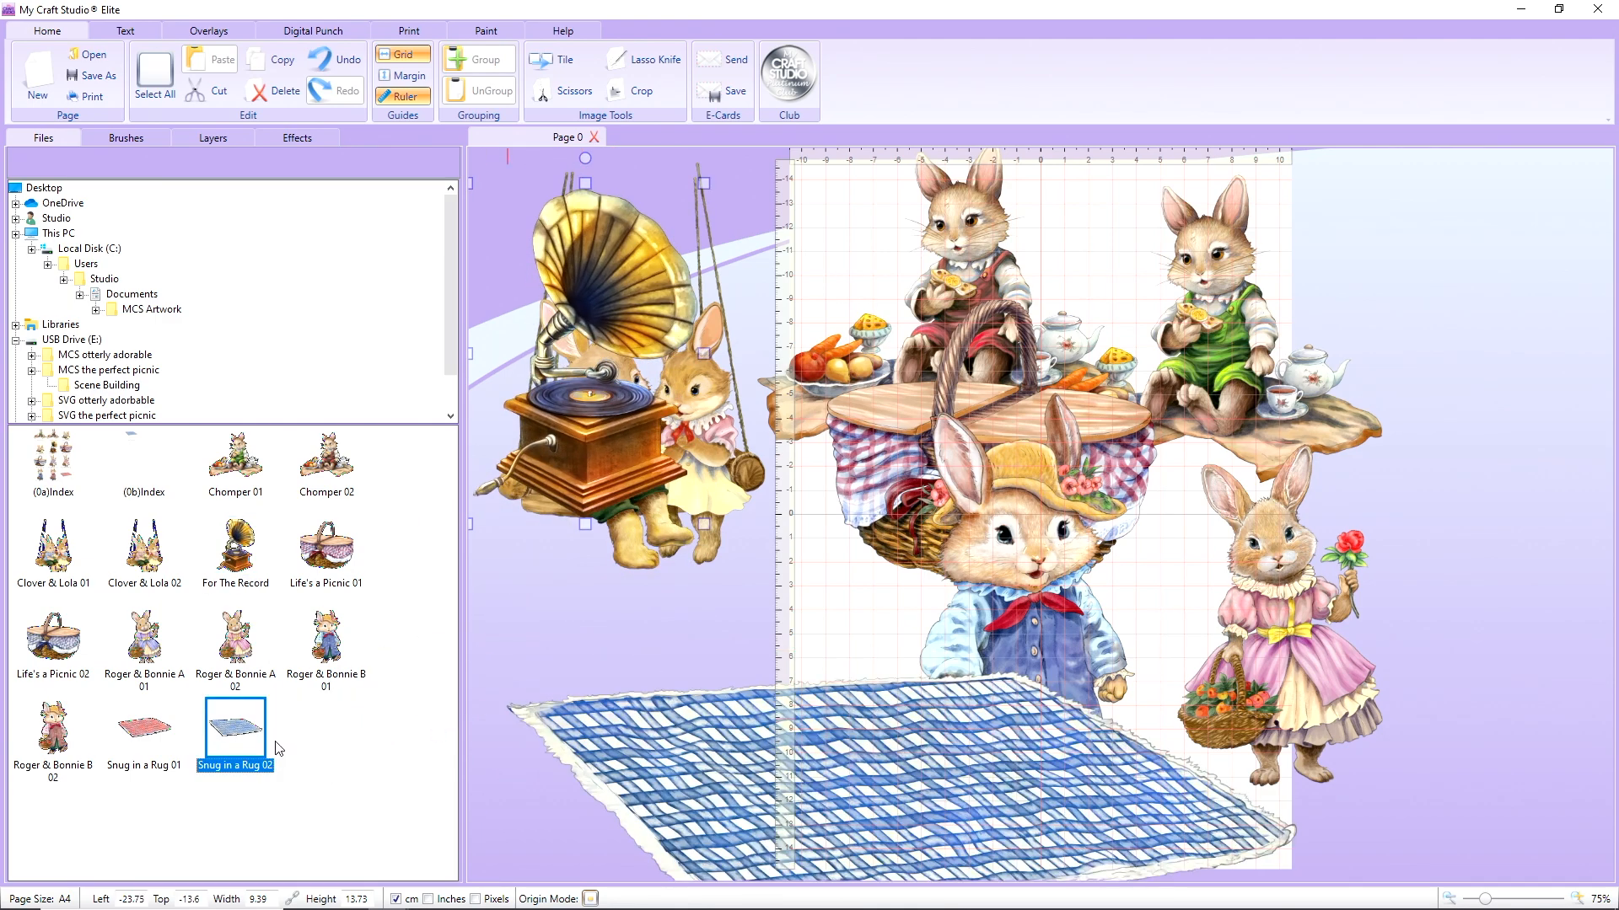
drag(688, 757, 625, 680)
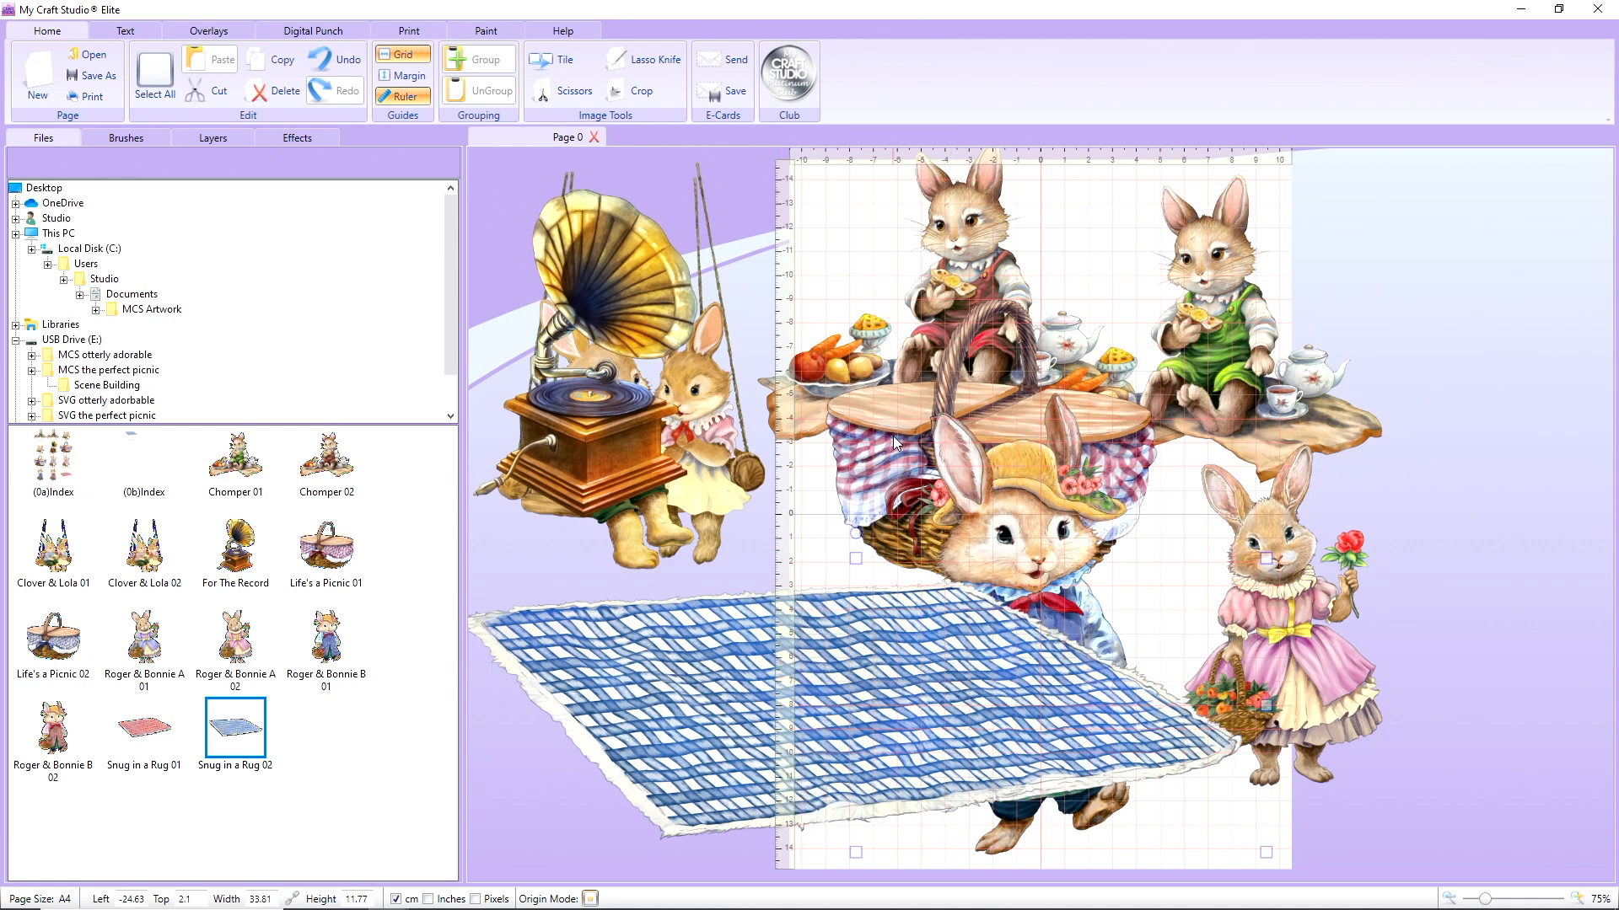
Delete all placed artwork except the two Chomper images
drag(893, 437, 674, 484)
drag(1205, 320, 1116, 337)
drag(1283, 582, 1183, 384)
drag(1176, 595, 1019, 593)
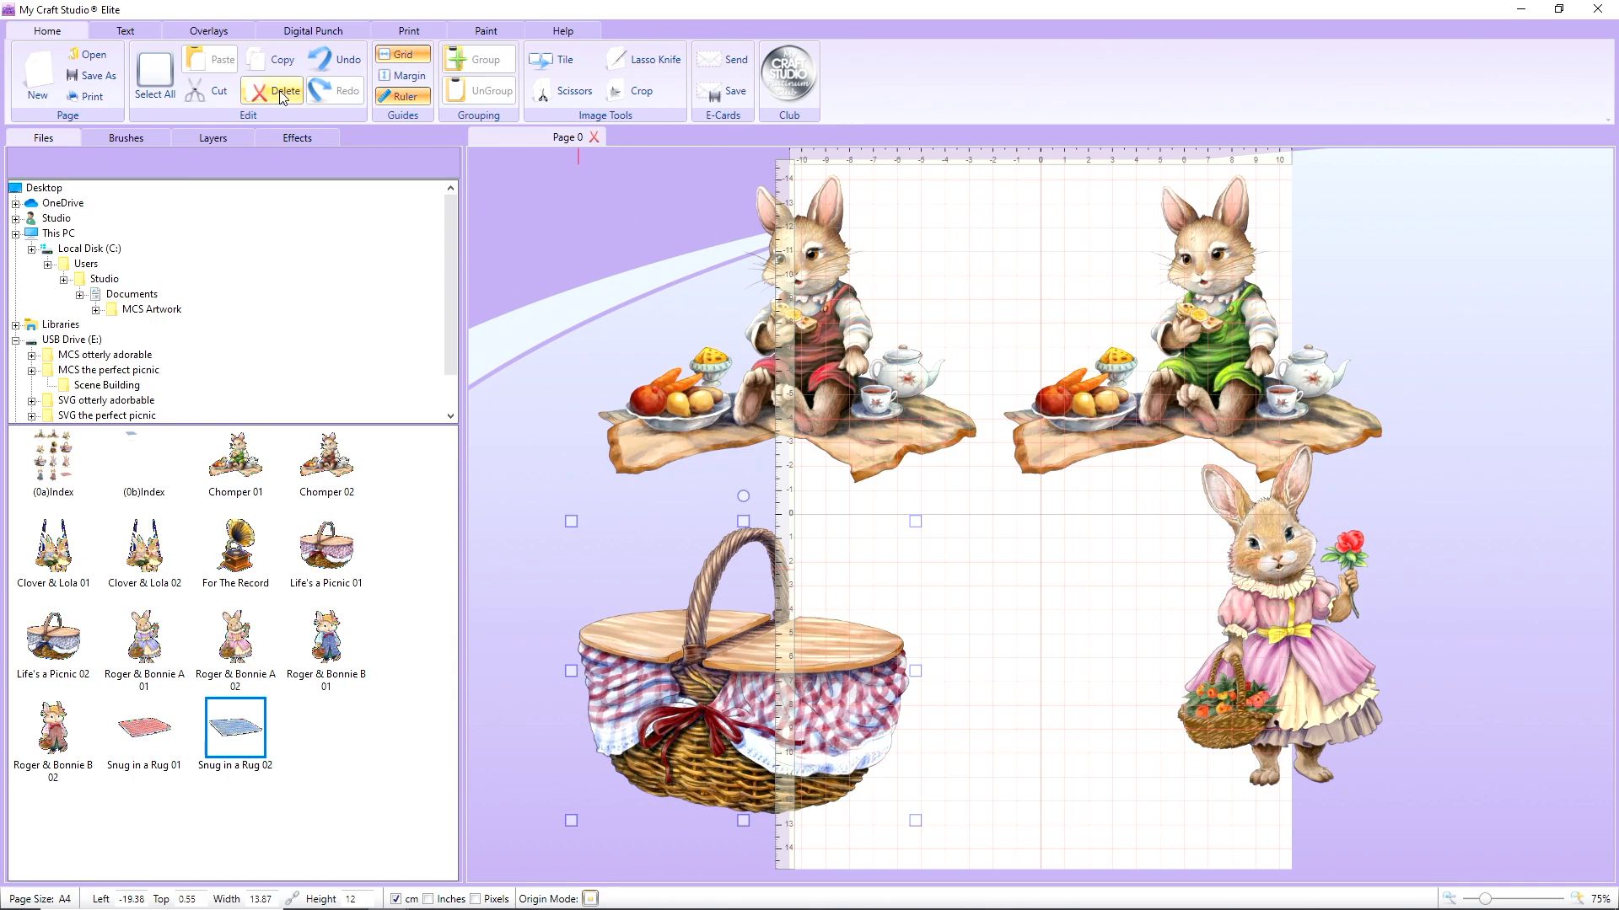
click(280, 92)
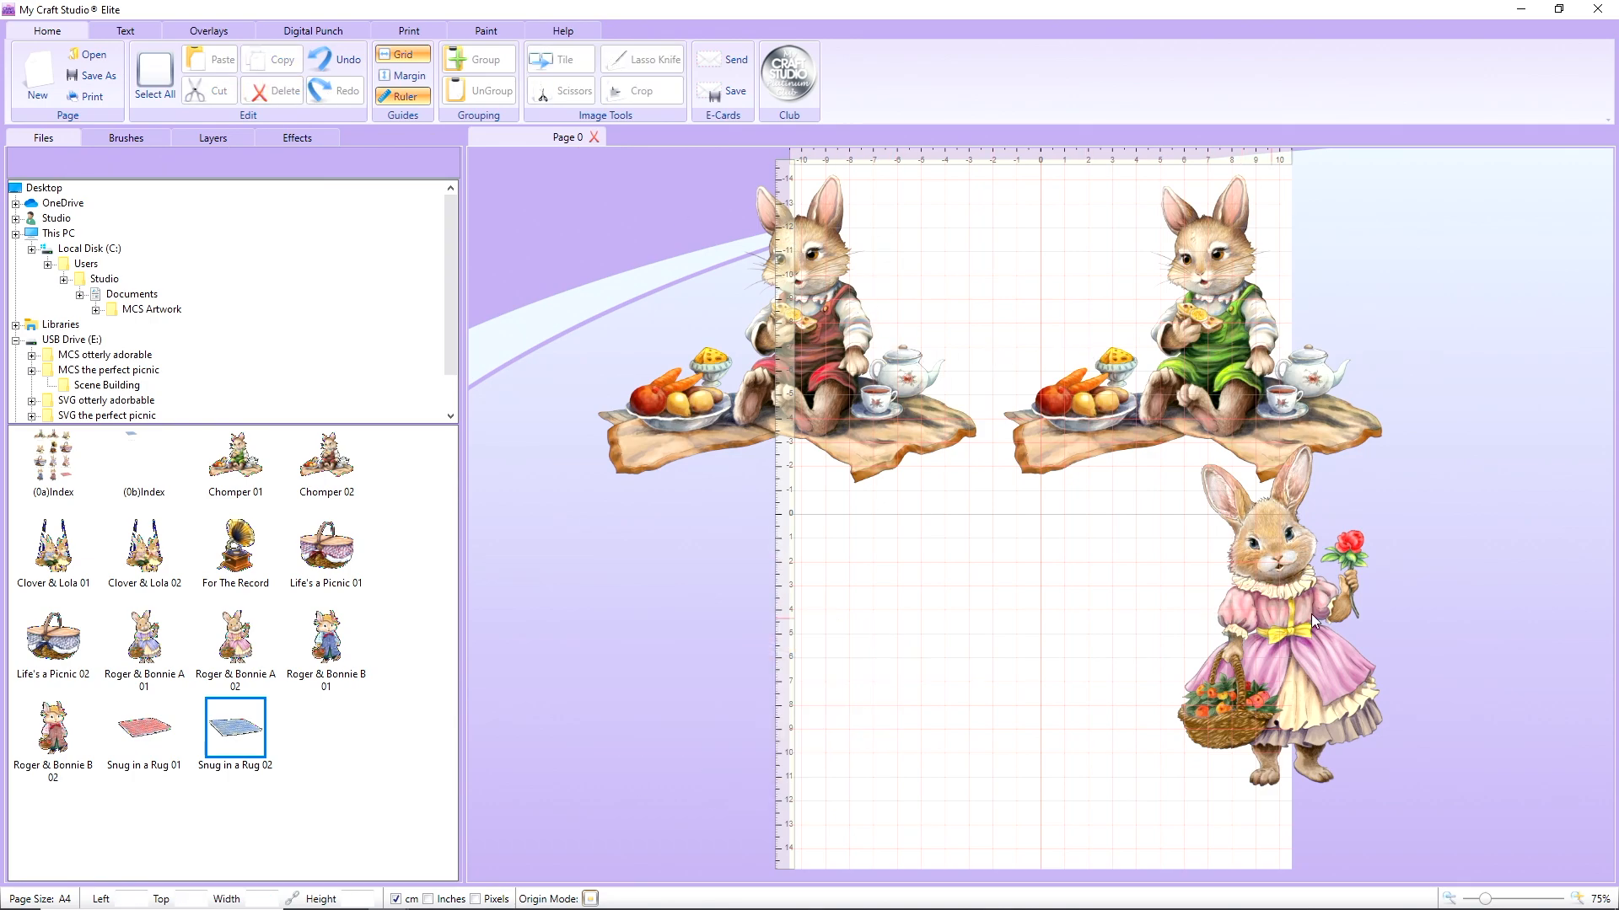
drag(1311, 614, 1297, 605)
click(268, 94)
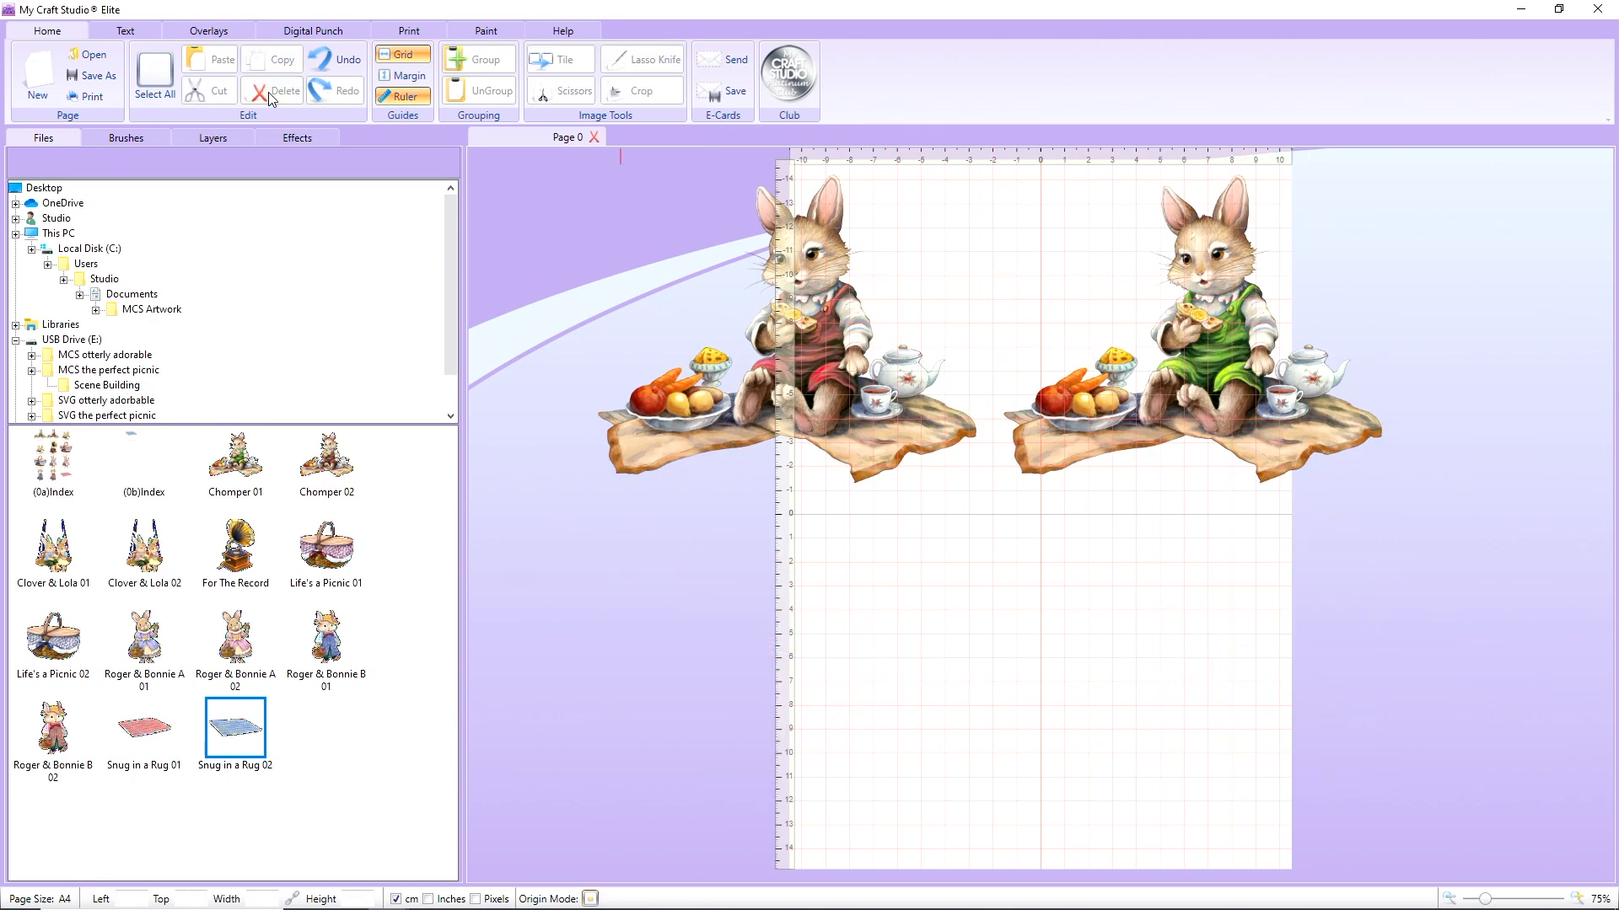
Move the two Chomper images lower and delete both so the page is empty
drag(779, 385, 656, 467)
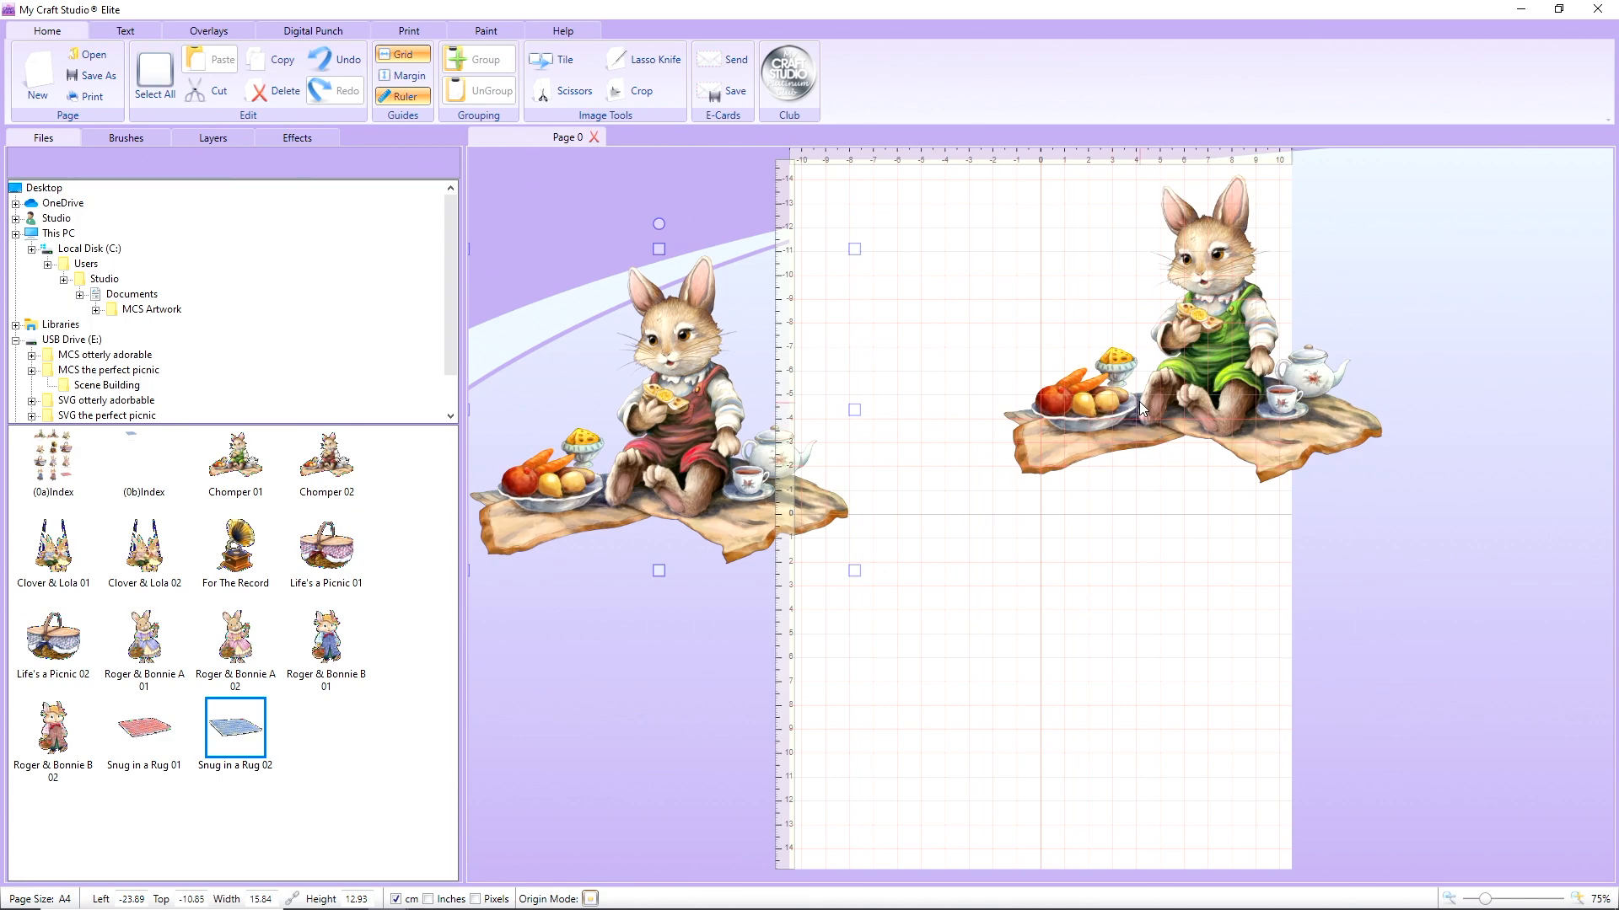
drag(1140, 402, 966, 487)
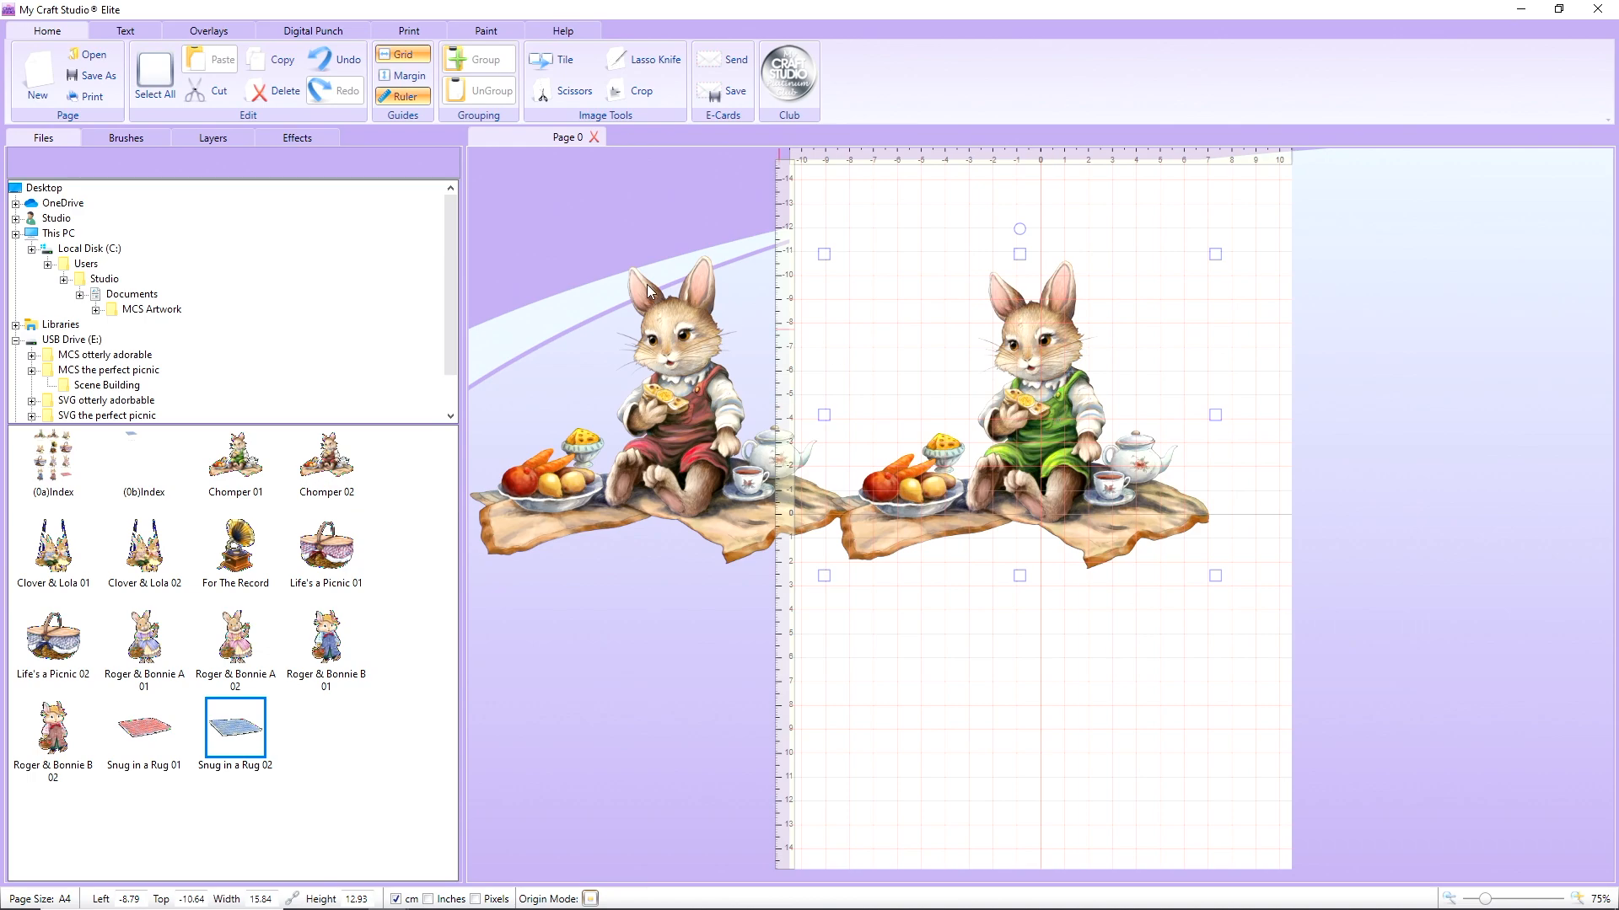
click(263, 93)
click(651, 448)
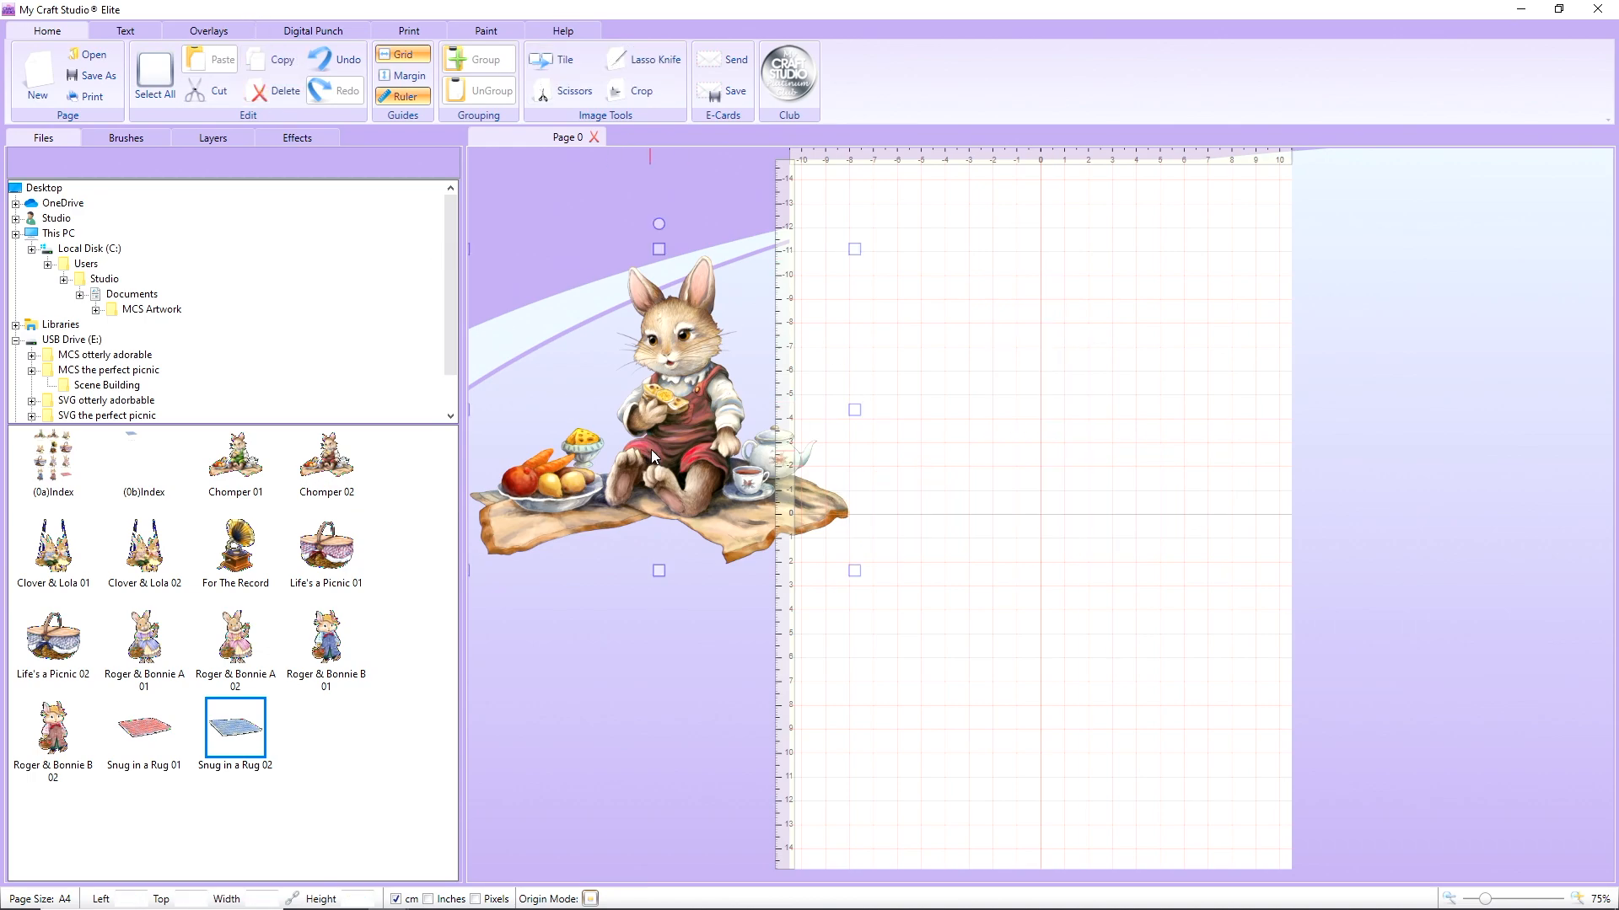
click(274, 93)
Open the WEB DOWNLOAD PERFECT PICNIC folder, add the A Quiet View tree and park it off the page's left side
scroll(169, 381, down, 1)
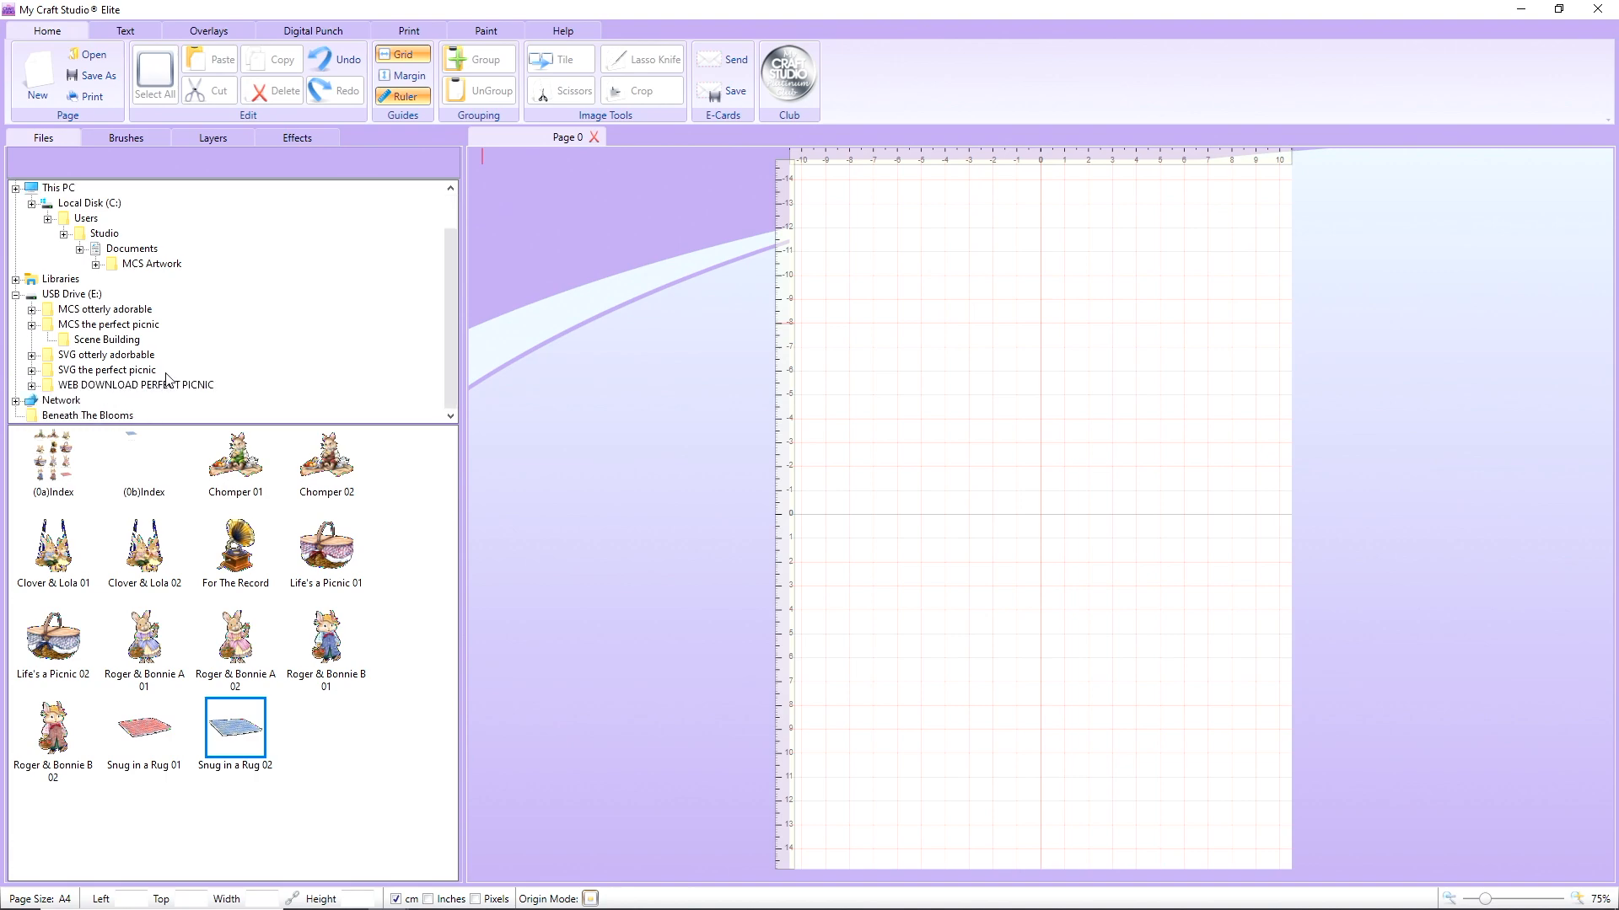
click(156, 390)
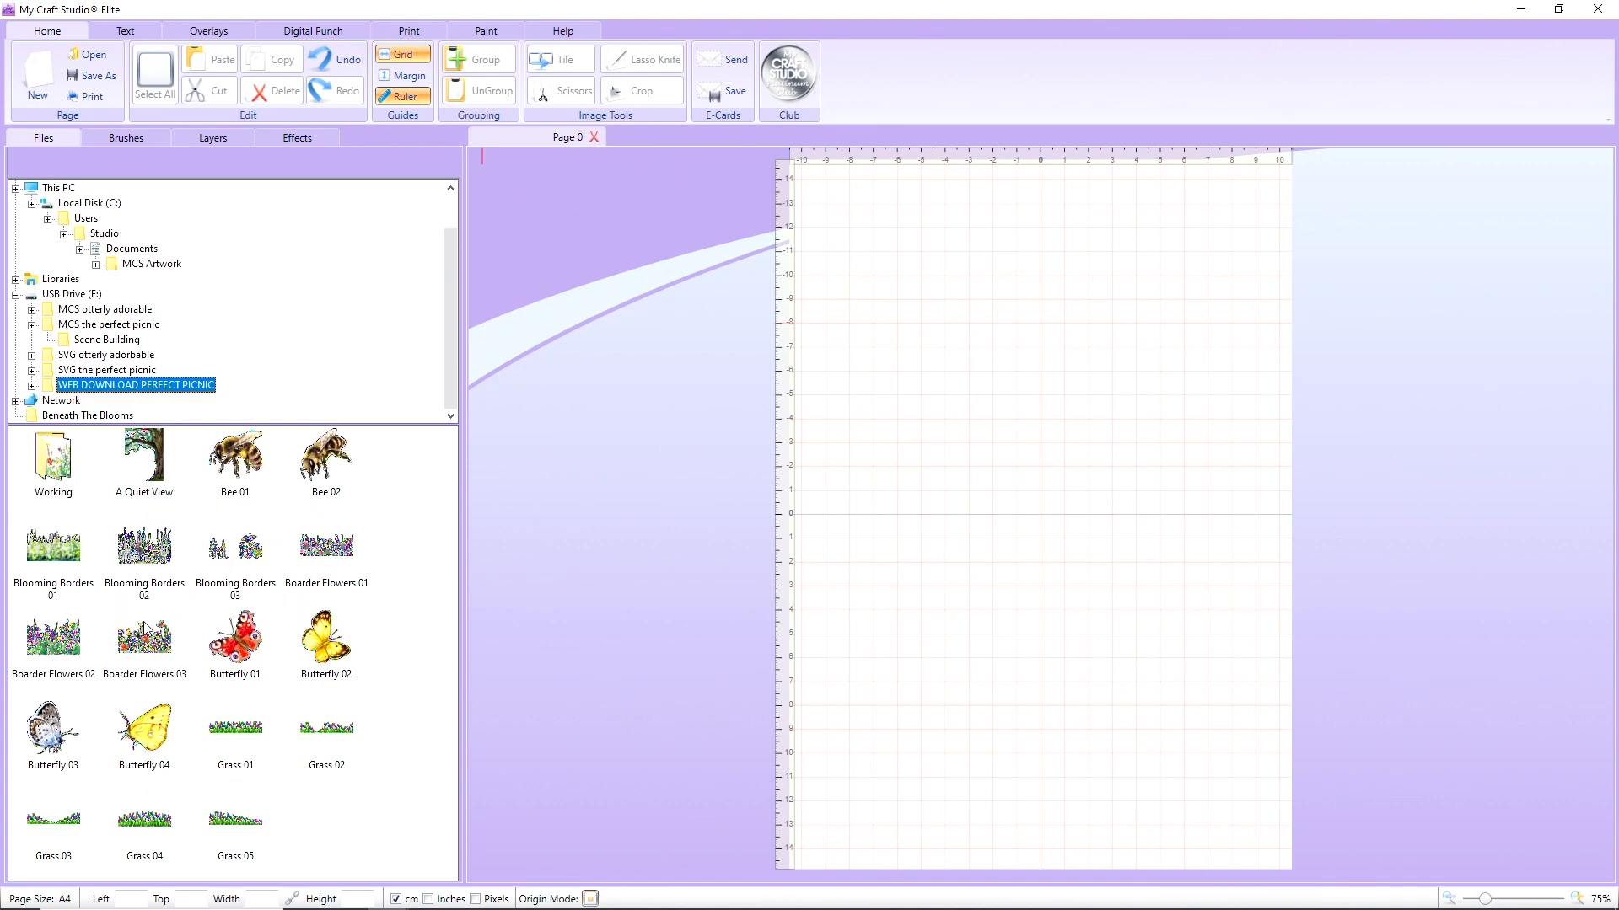
drag(156, 464, 1023, 286)
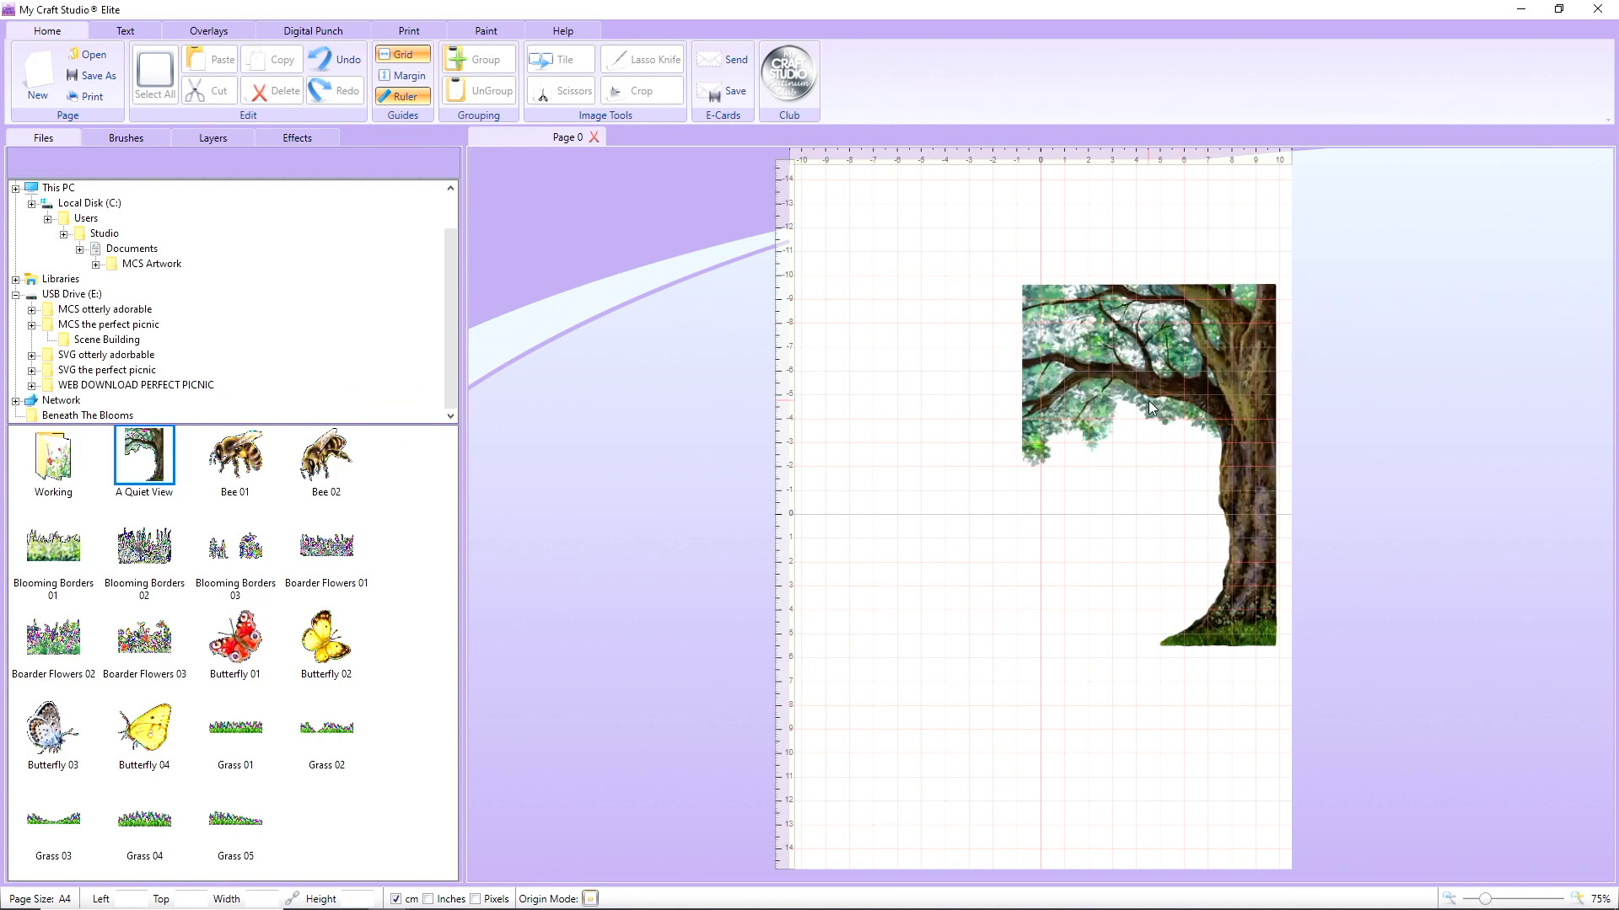
drag(1157, 377, 564, 362)
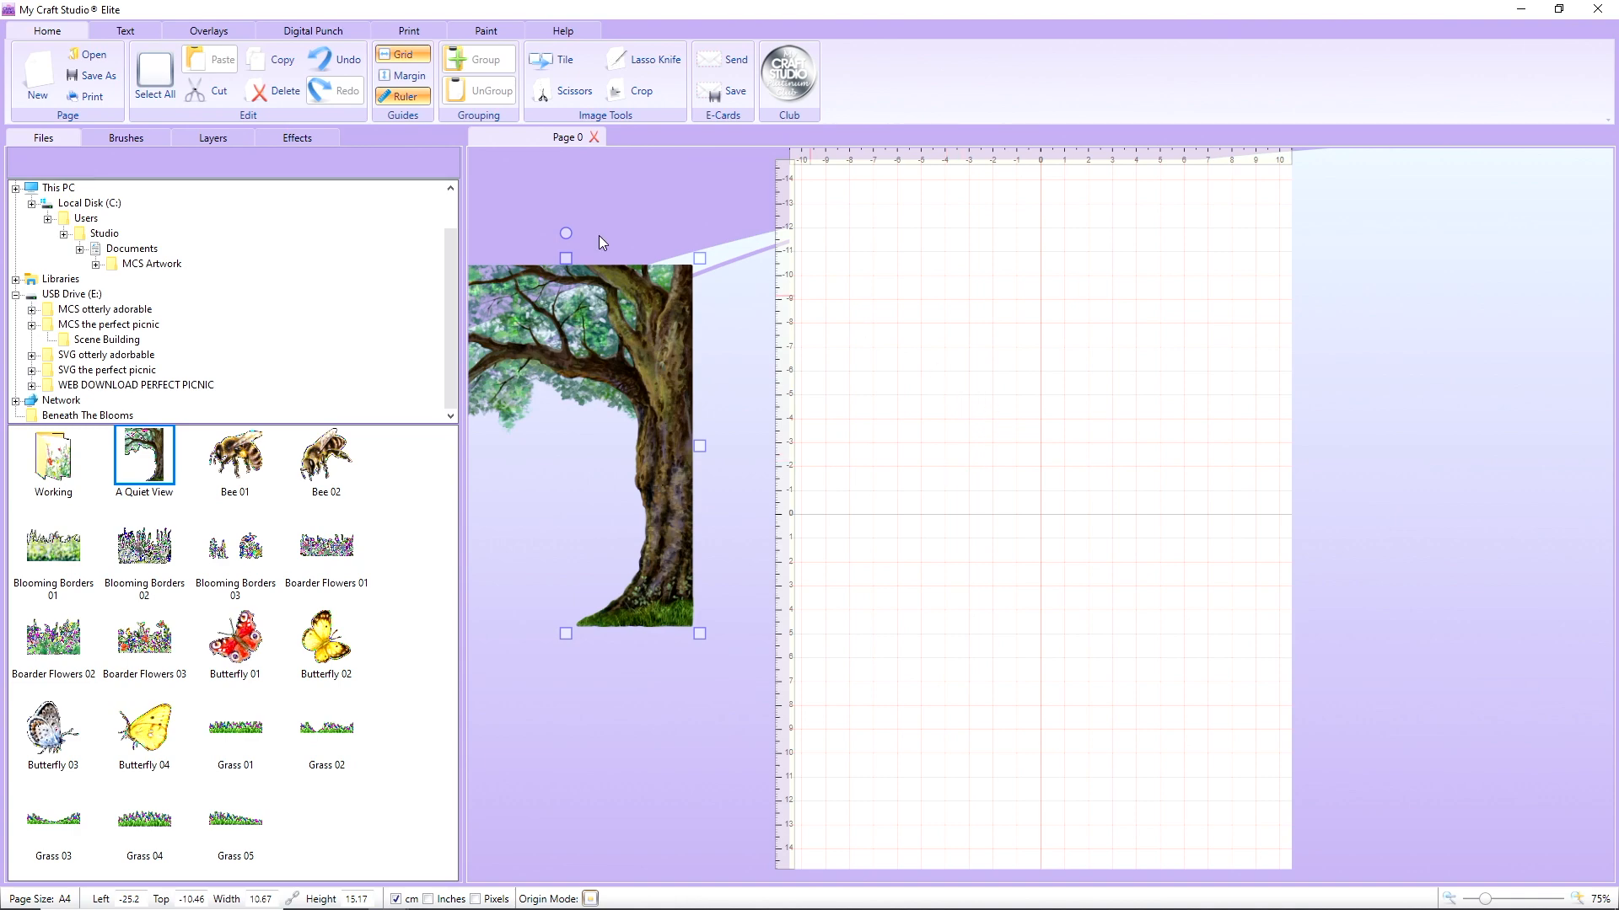
Set the page orientation to landscape
click(405, 33)
click(317, 77)
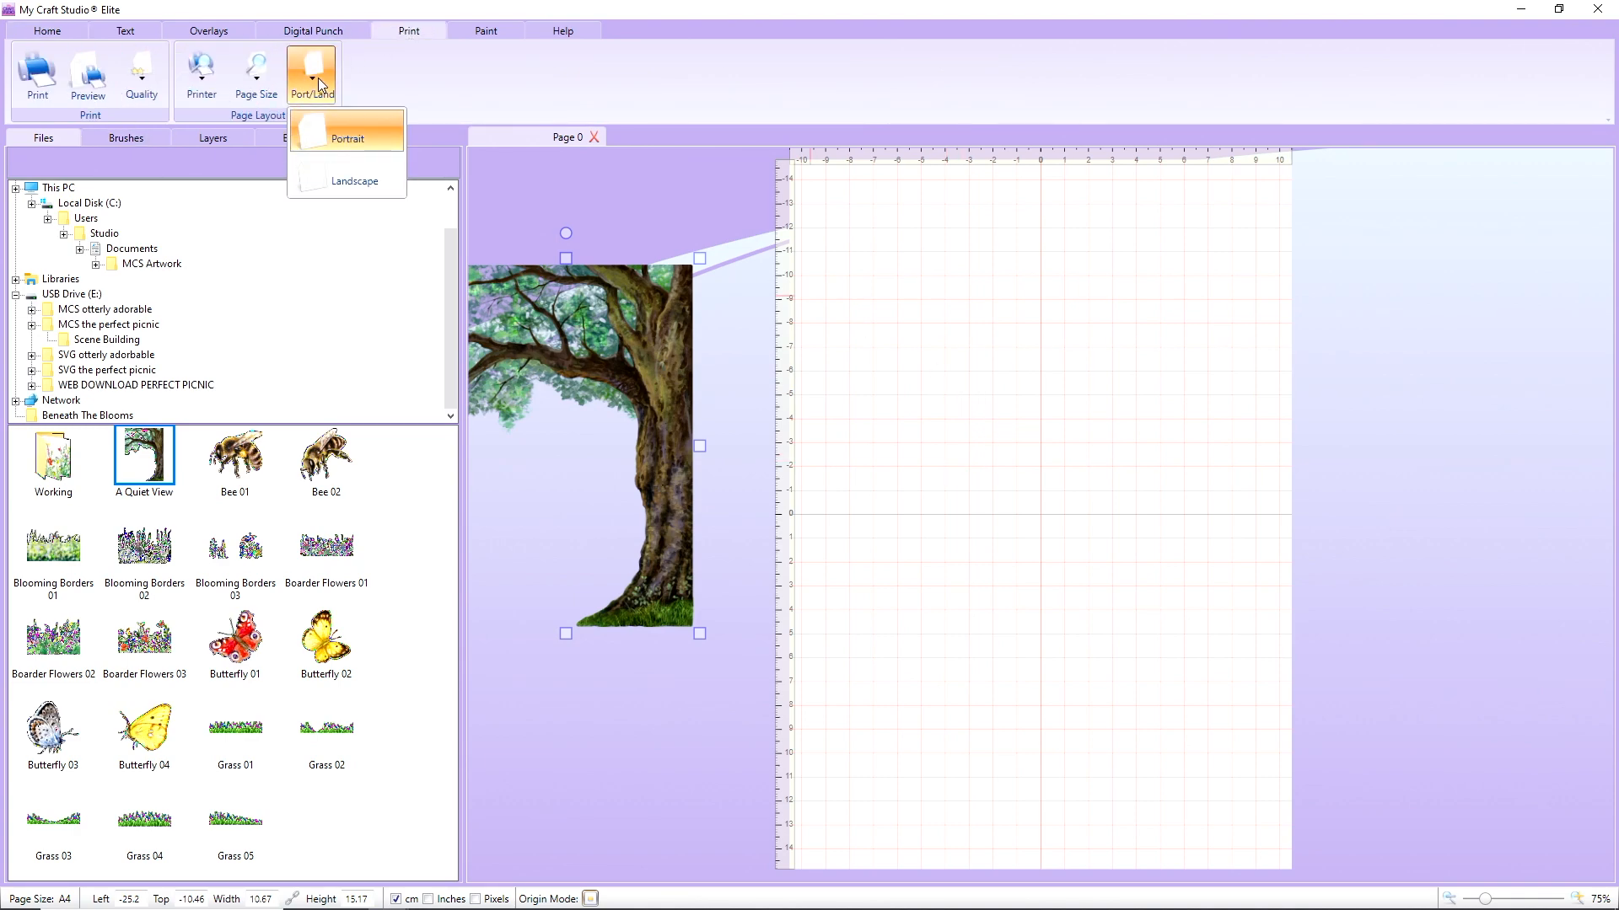
click(351, 179)
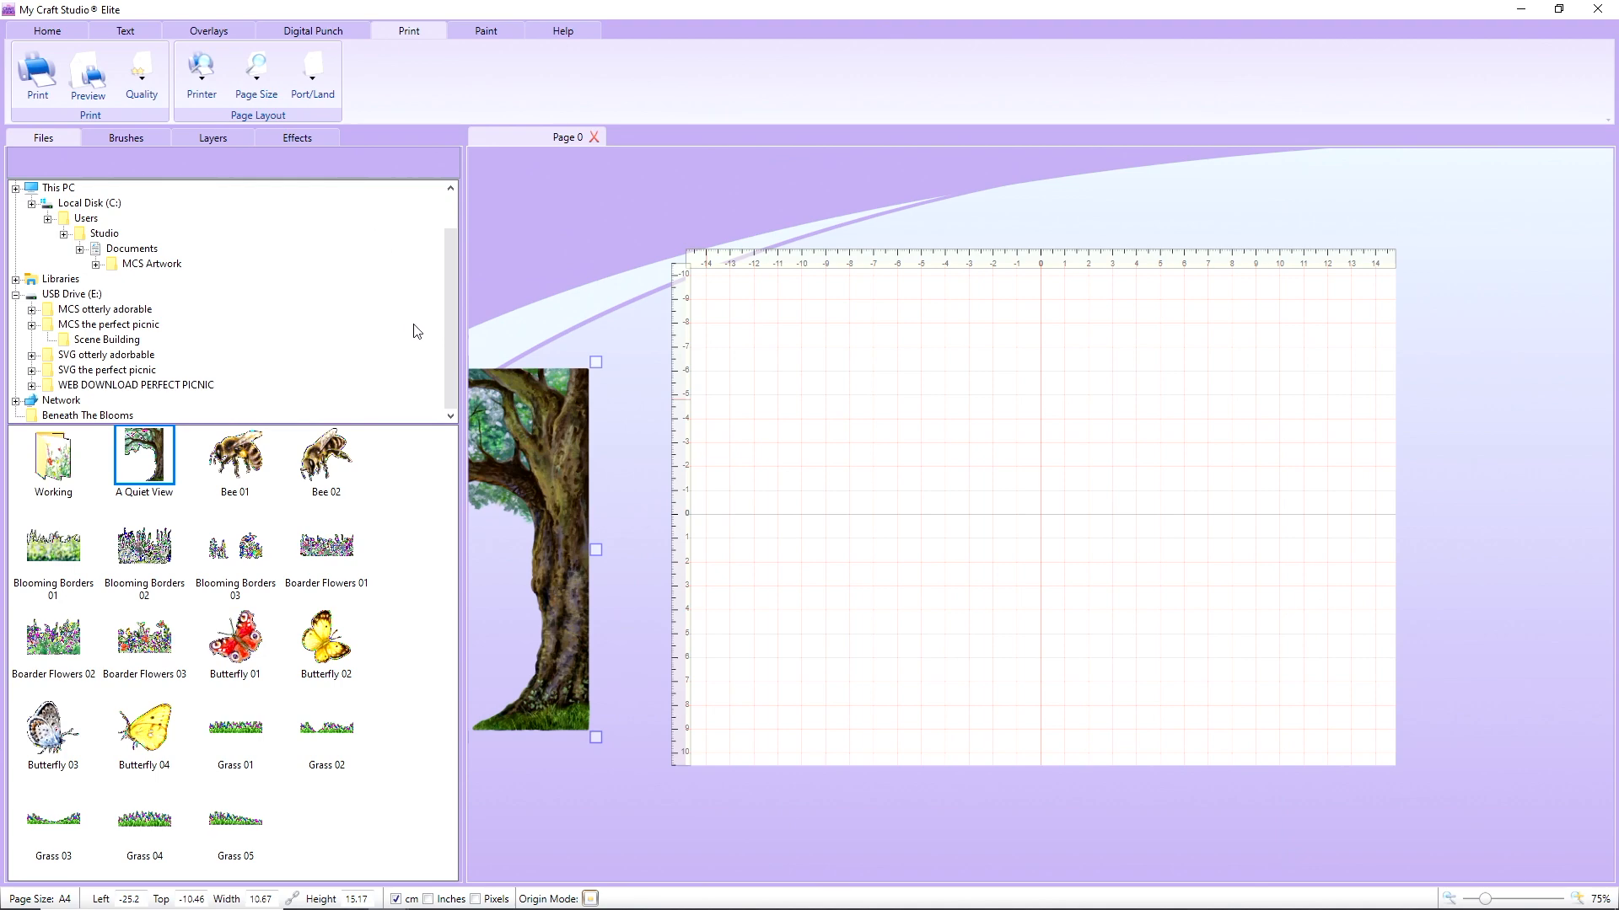
Move the tree onto the right half of the page and enlarge it to about 12.5 cm wide and 17.75 cm high
drag(564, 478, 1229, 442)
drag(1261, 701, 1282, 730)
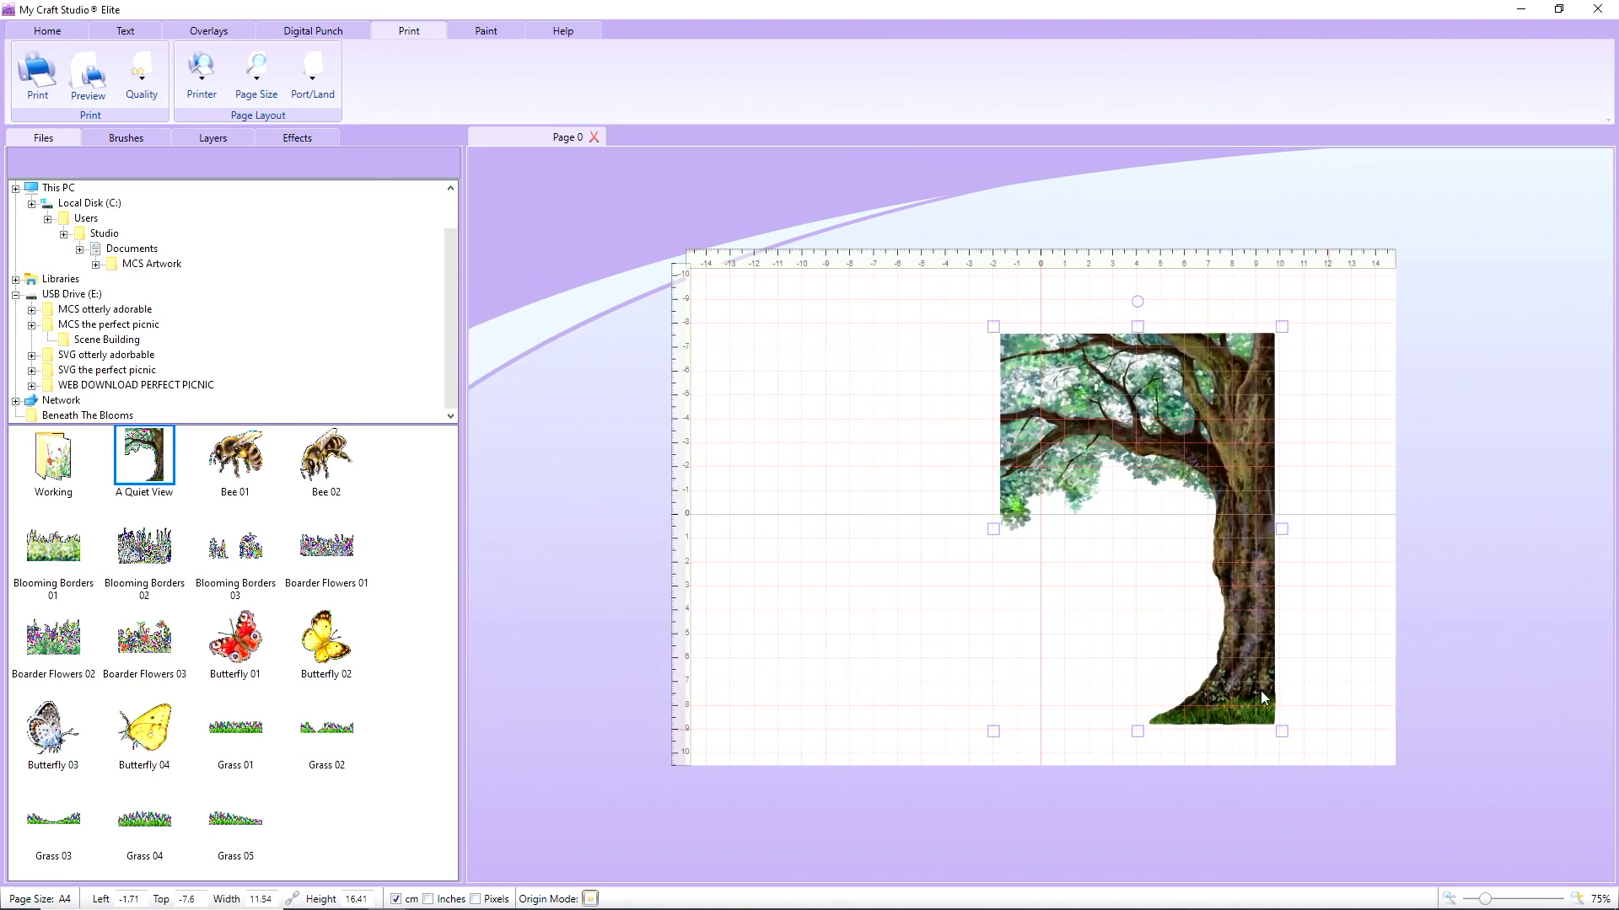
drag(1229, 624, 1247, 599)
drag(1301, 714, 1311, 728)
drag(1274, 600, 1228, 586)
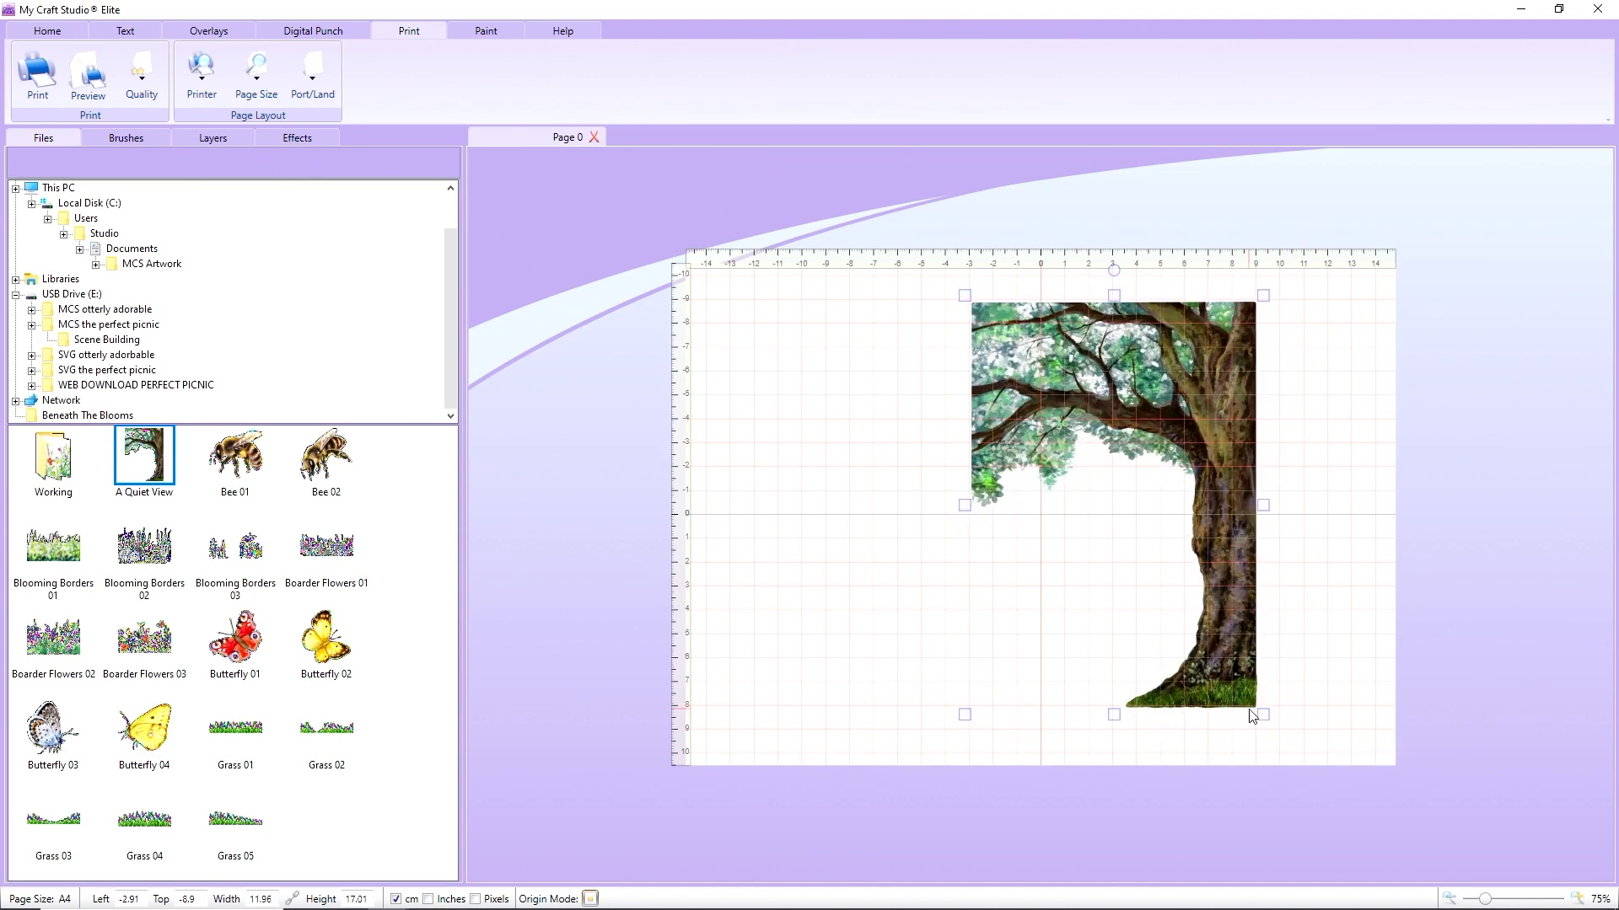
drag(1265, 715, 1282, 733)
drag(1249, 598, 1256, 597)
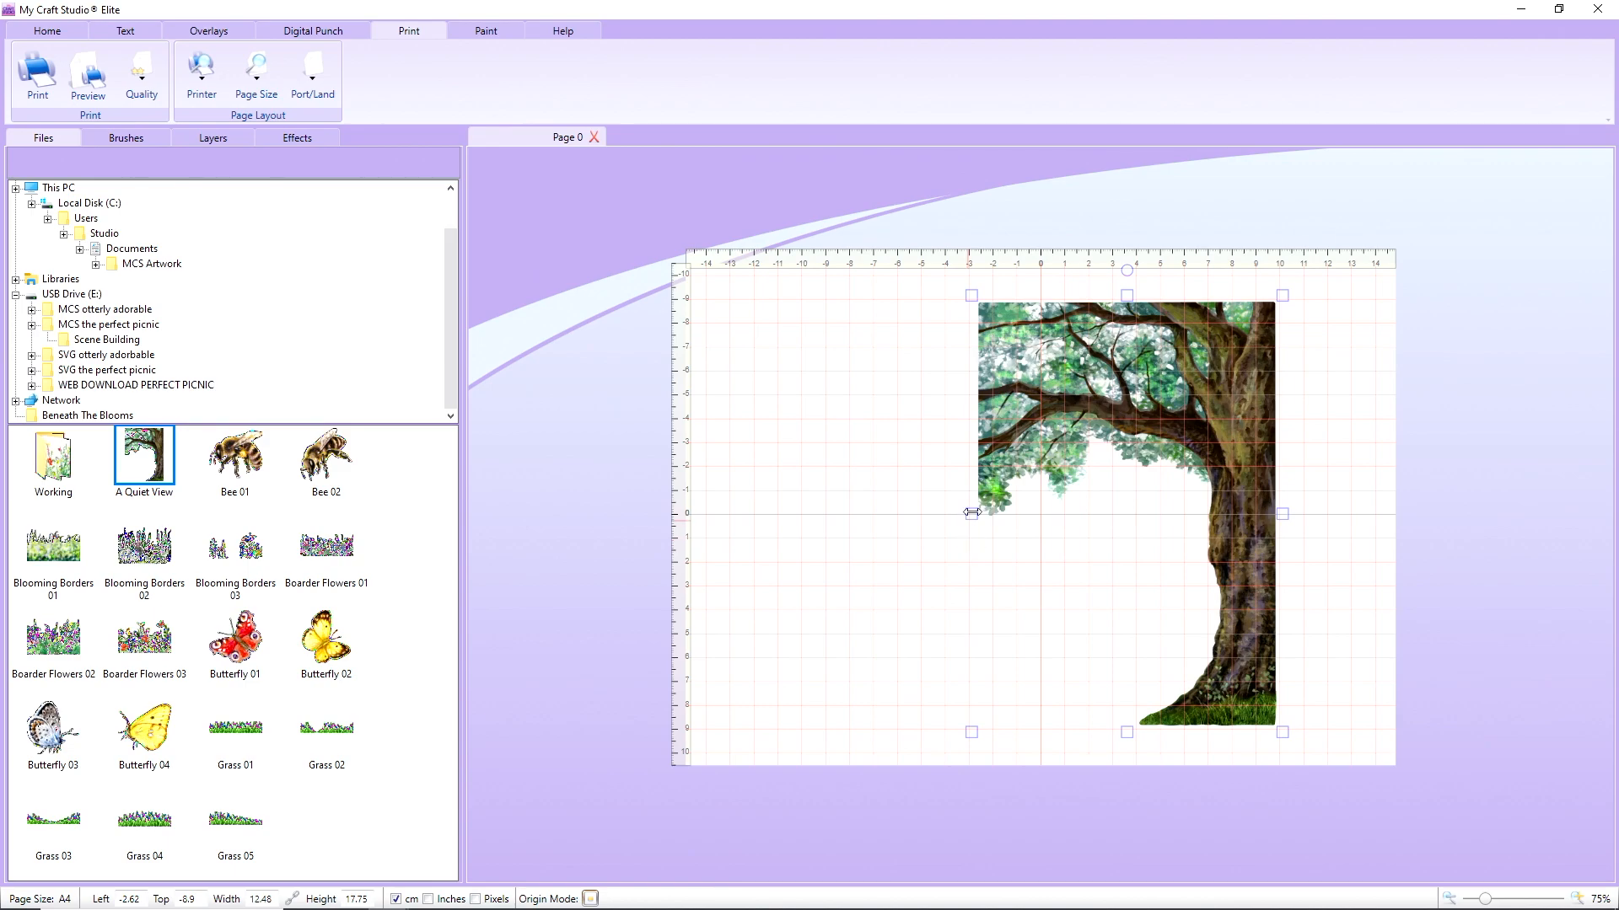
Stretch the tree to about 25.2 cm wide and 18.6 cm high and centre it on the page
drag(936, 517, 683, 516)
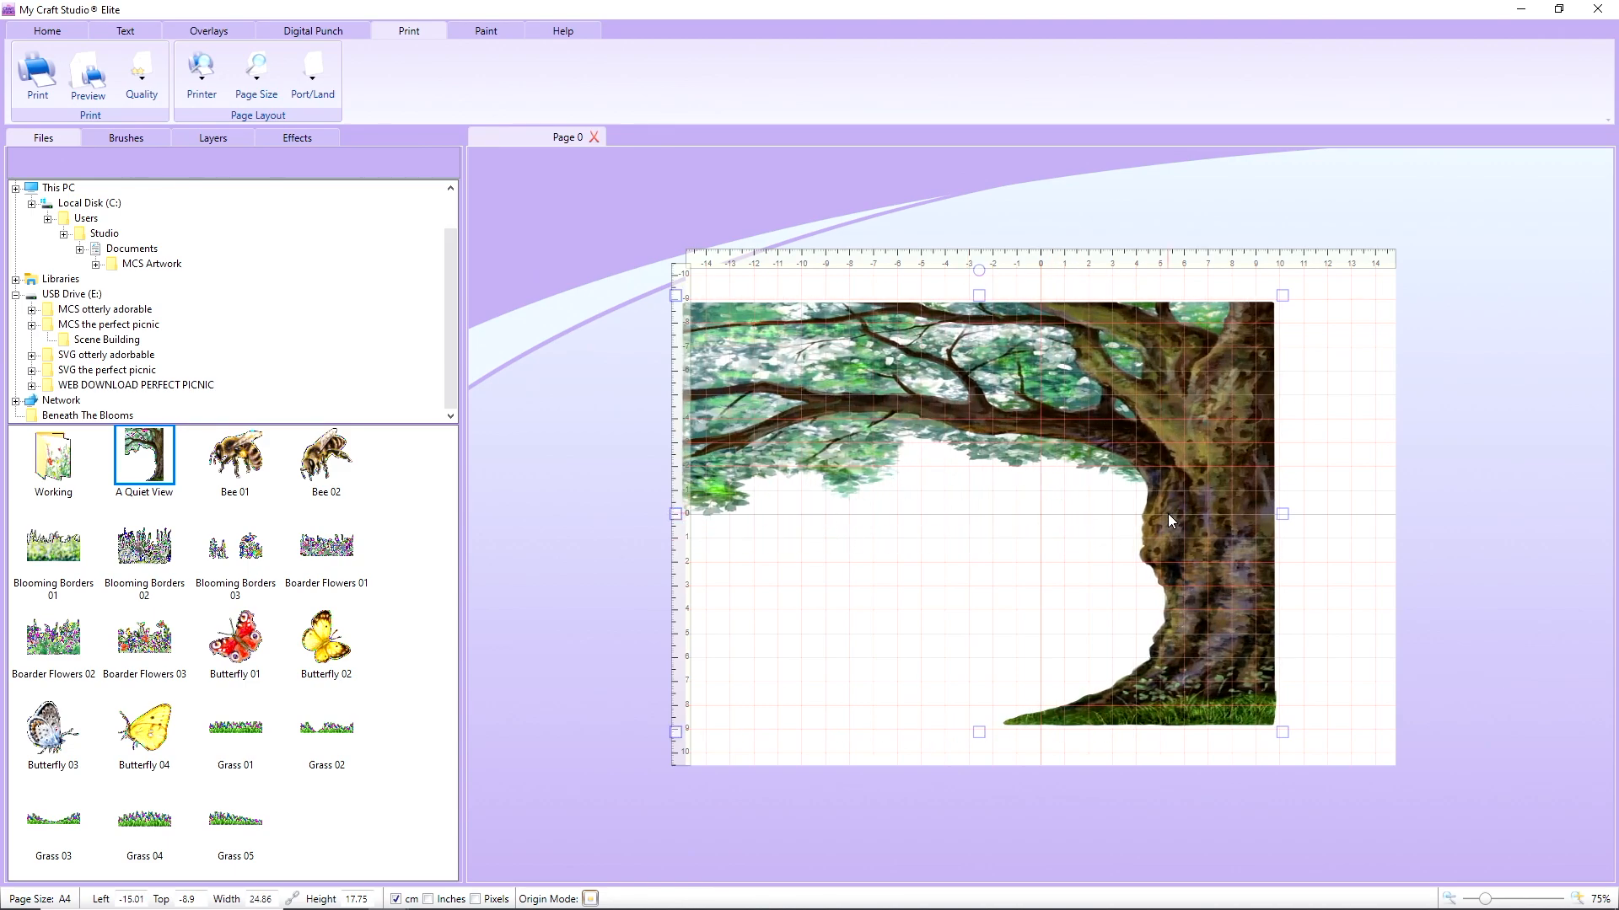
drag(1166, 514, 1227, 486)
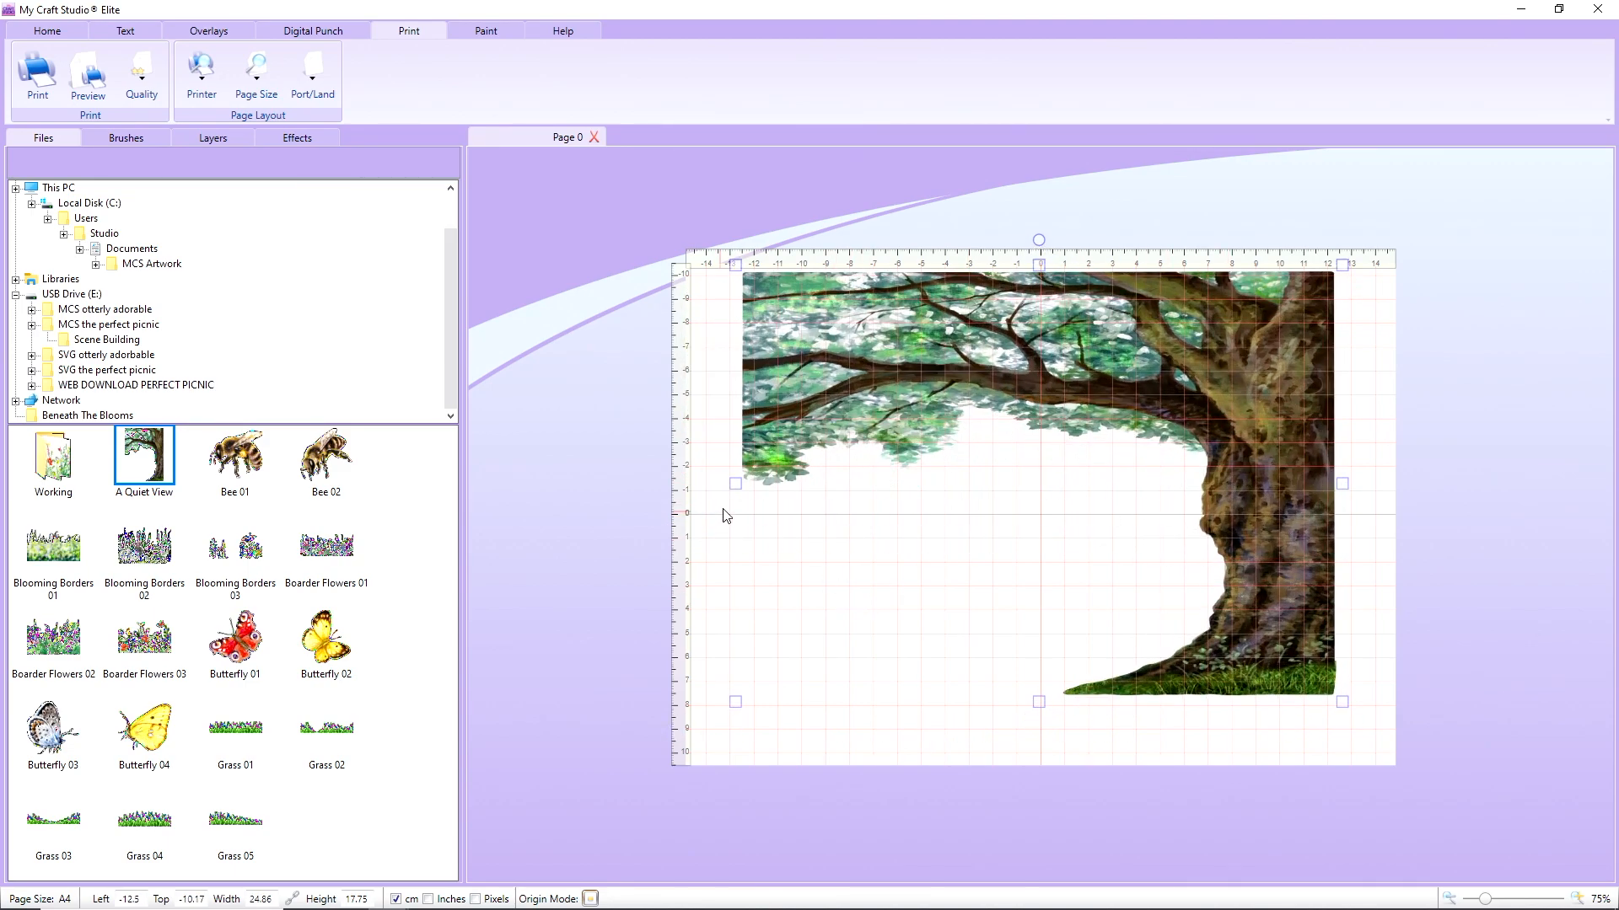
drag(732, 483, 723, 483)
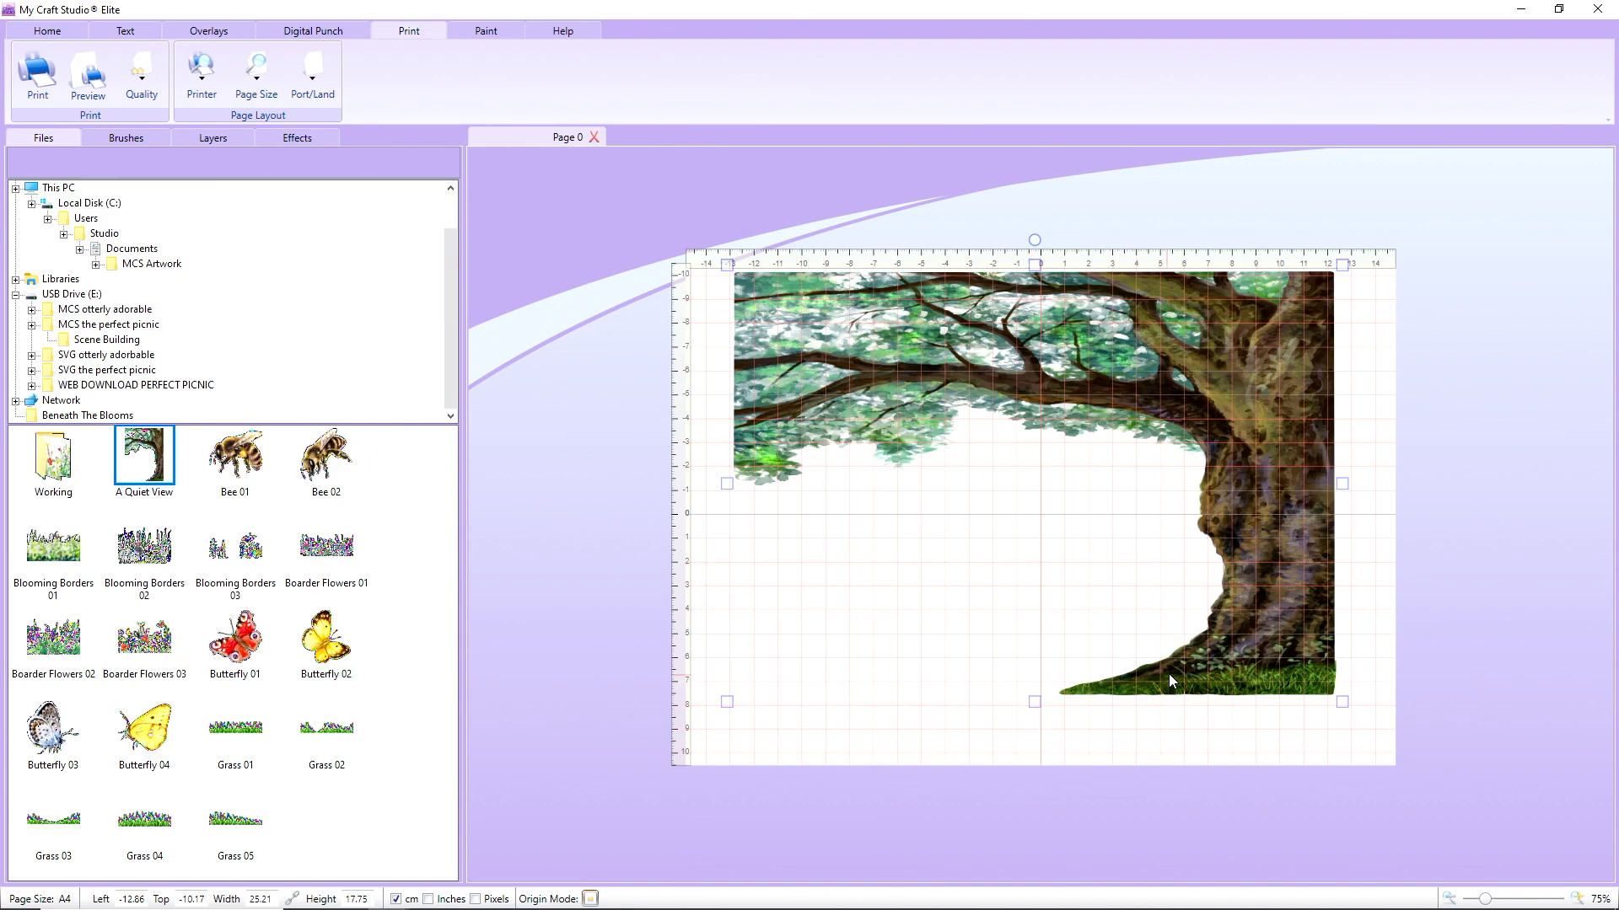
drag(1169, 675, 1170, 689)
drag(1035, 714, 1035, 737)
drag(1253, 692, 1259, 699)
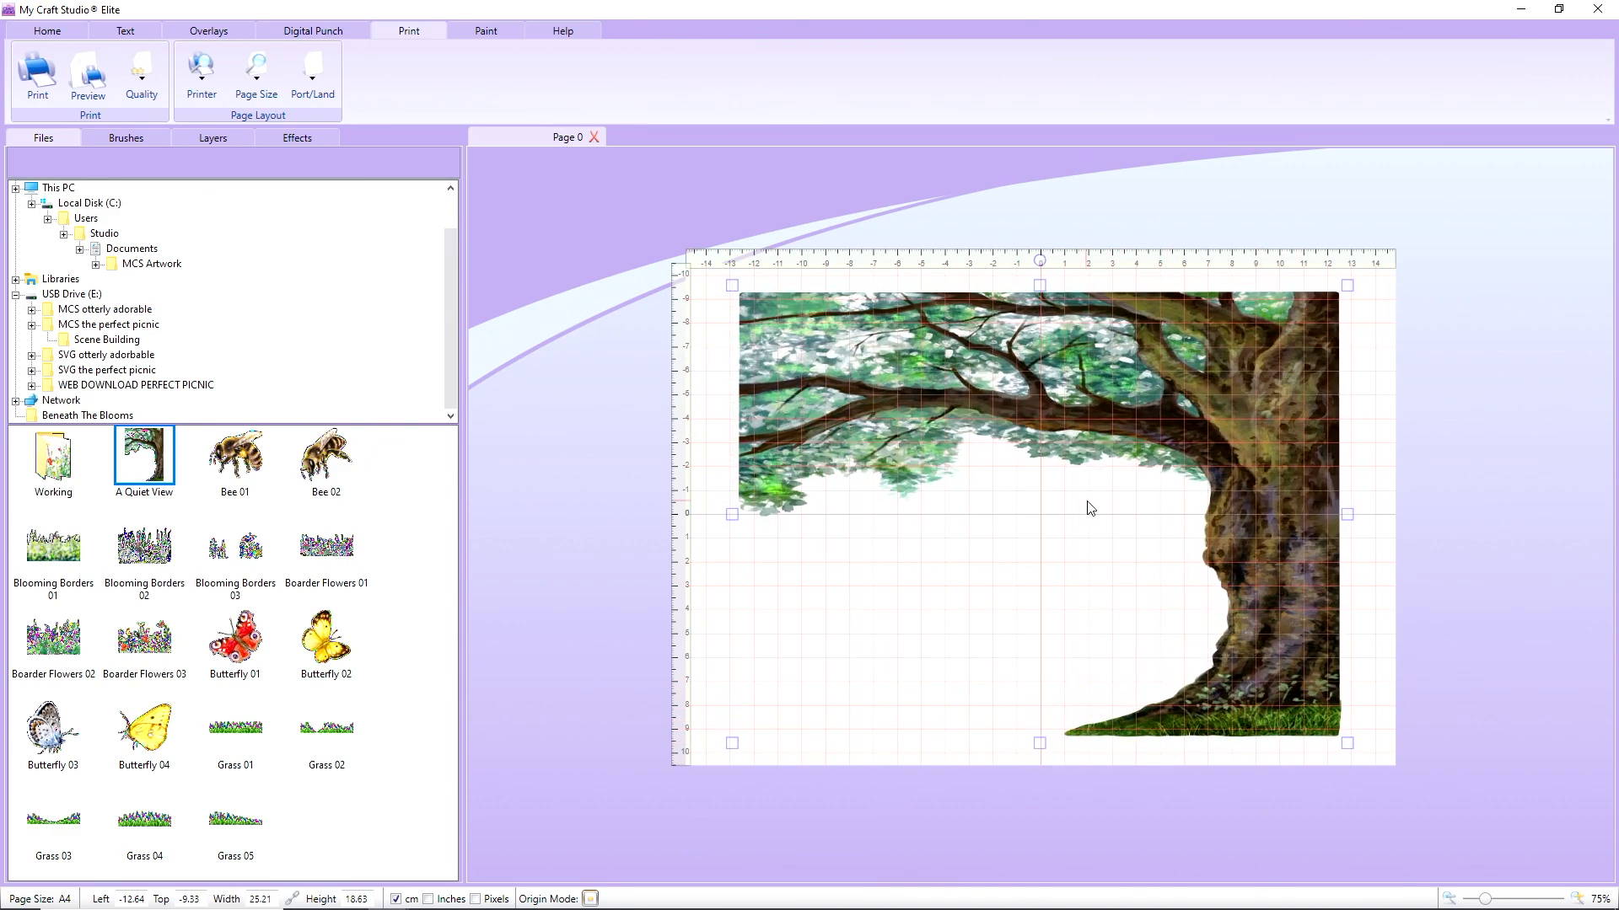
Squash the tree to about 8 cm wide, then stretch it back to about 25.1 cm wide and recentre it on the page
drag(734, 337, 1154, 452)
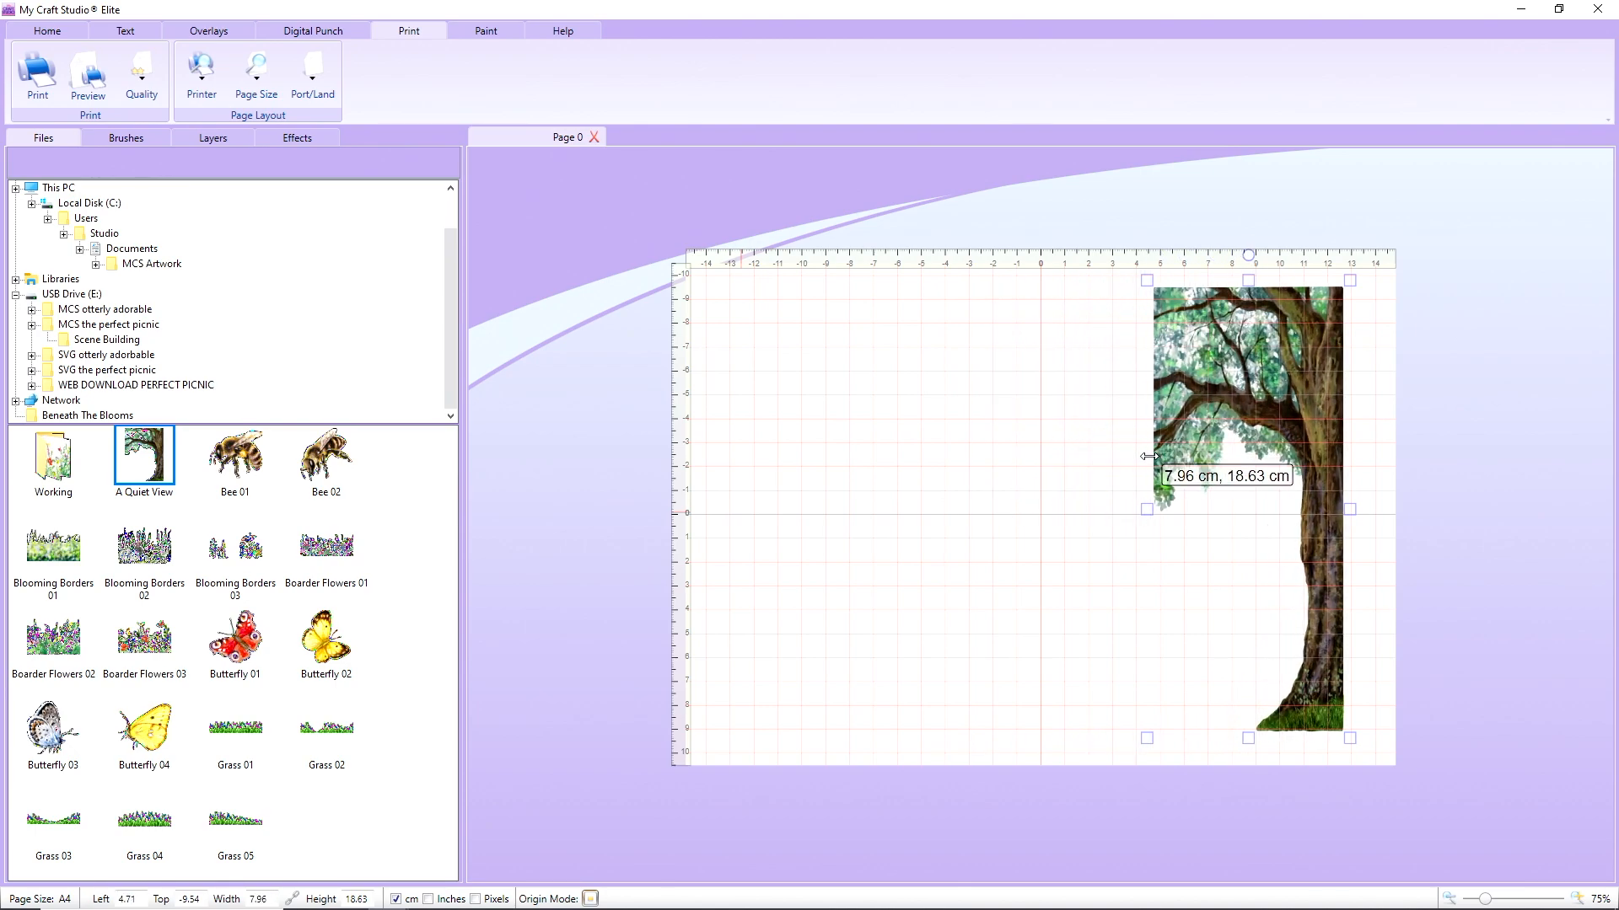
drag(1148, 511, 743, 511)
drag(1336, 483, 1332, 486)
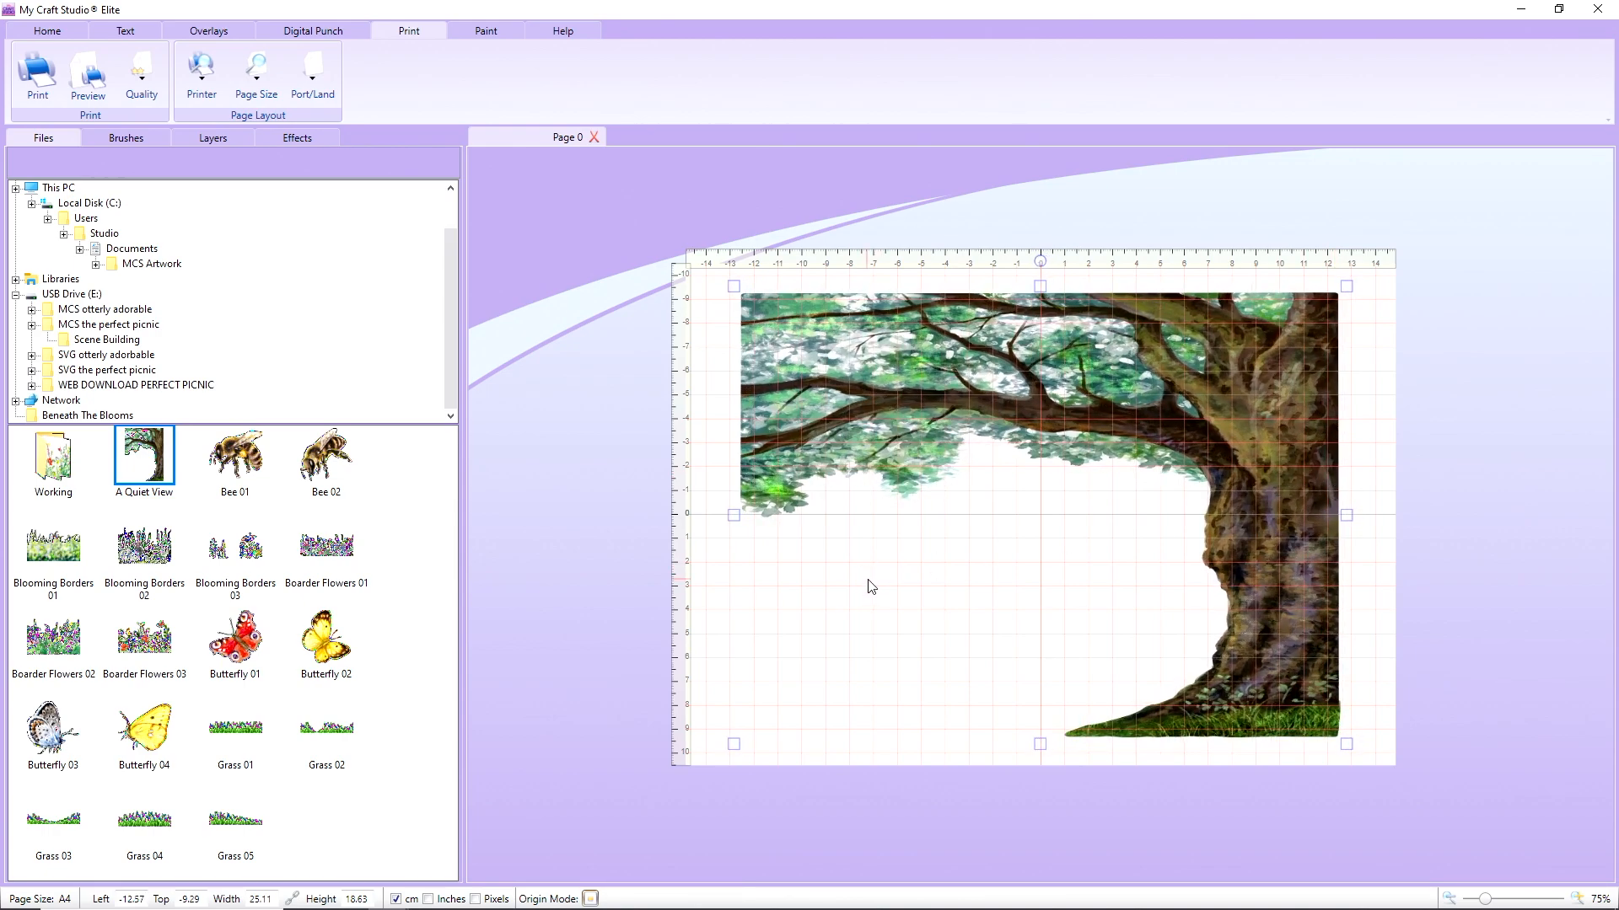
Add the Blooming Borders 02 flowers and the Grass 01 strip, parking both off the page's left side
drag(136, 546, 1008, 689)
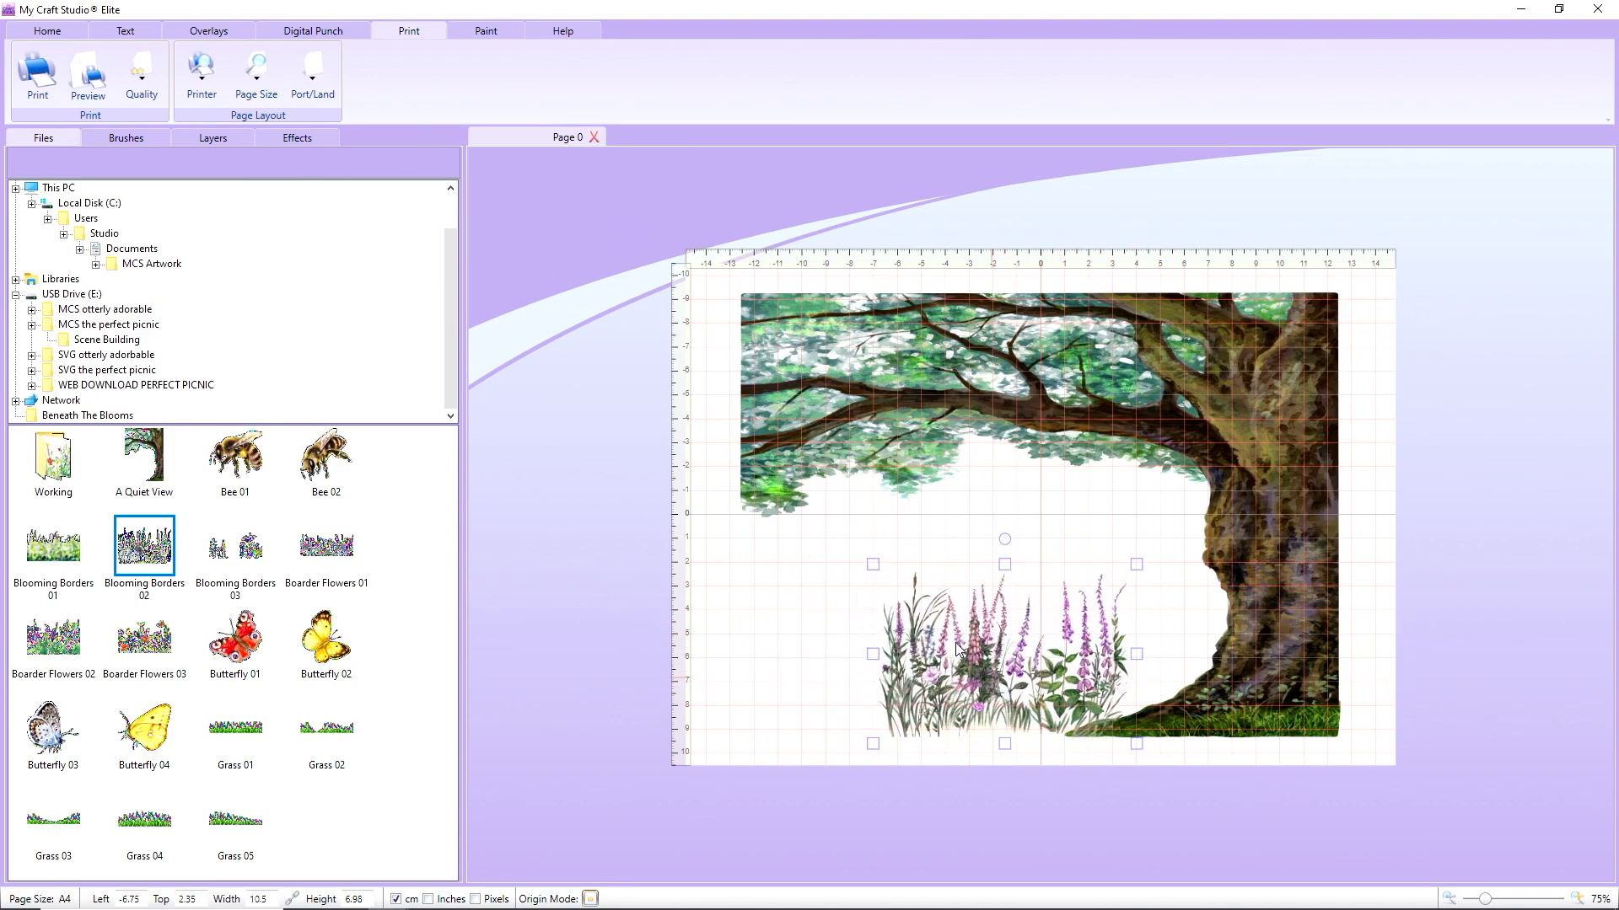
drag(964, 666, 483, 455)
drag(229, 729, 552, 608)
drag(650, 703, 511, 631)
Add the Grass 02, Grass 04 and Grass 03 strips, placing them around the lower part of the page
drag(325, 730, 693, 742)
drag(802, 824, 699, 752)
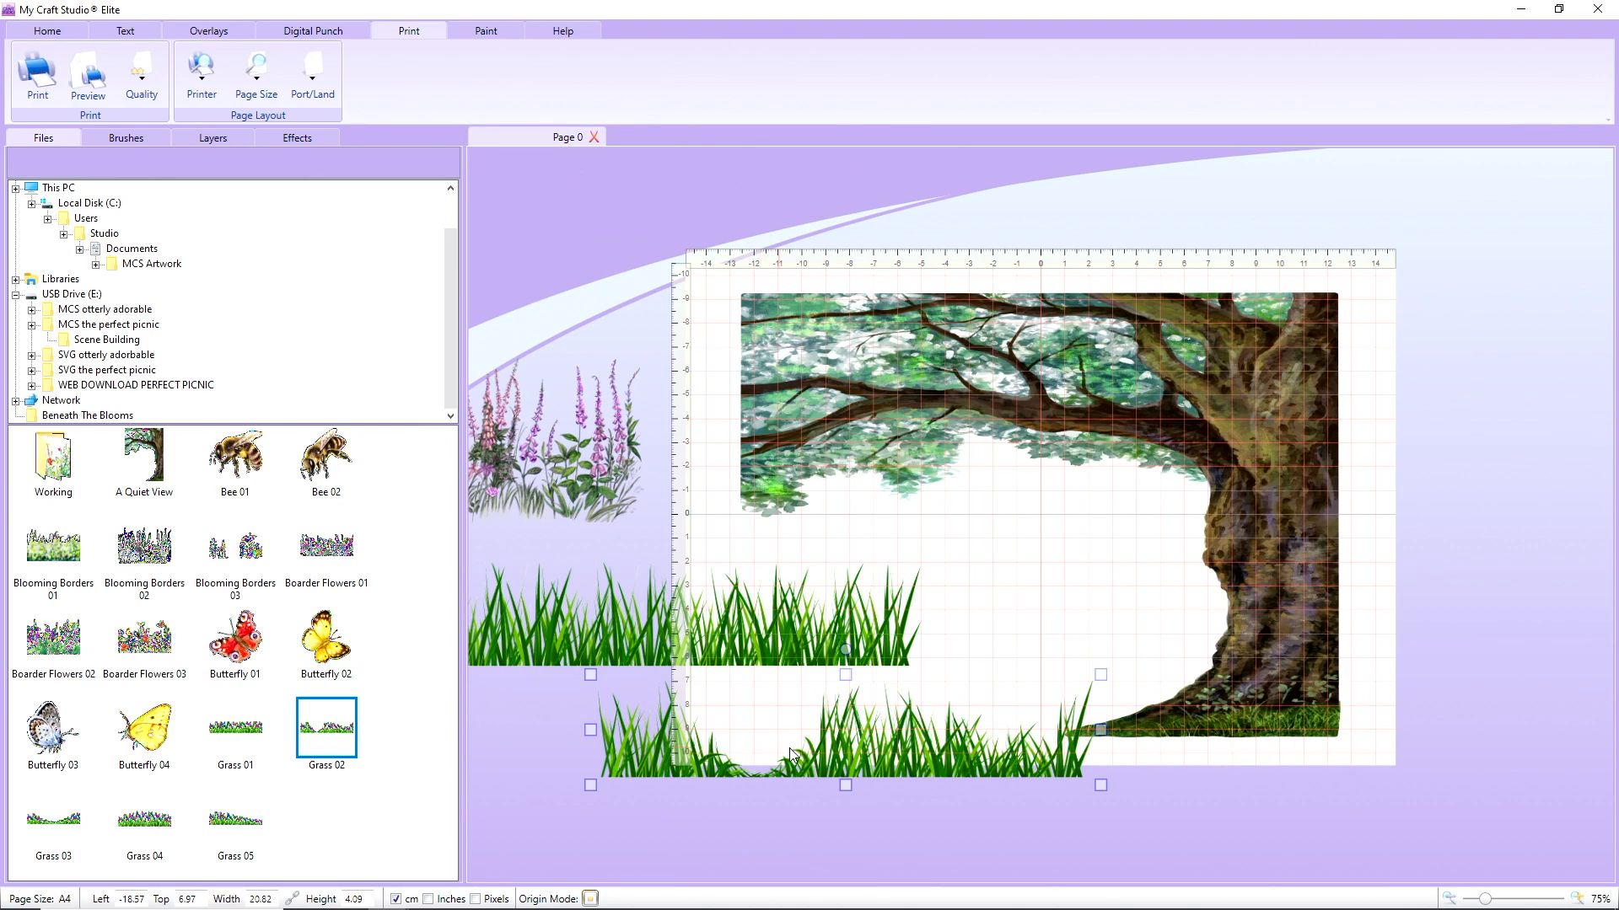
drag(156, 836, 941, 528)
drag(1074, 604, 568, 603)
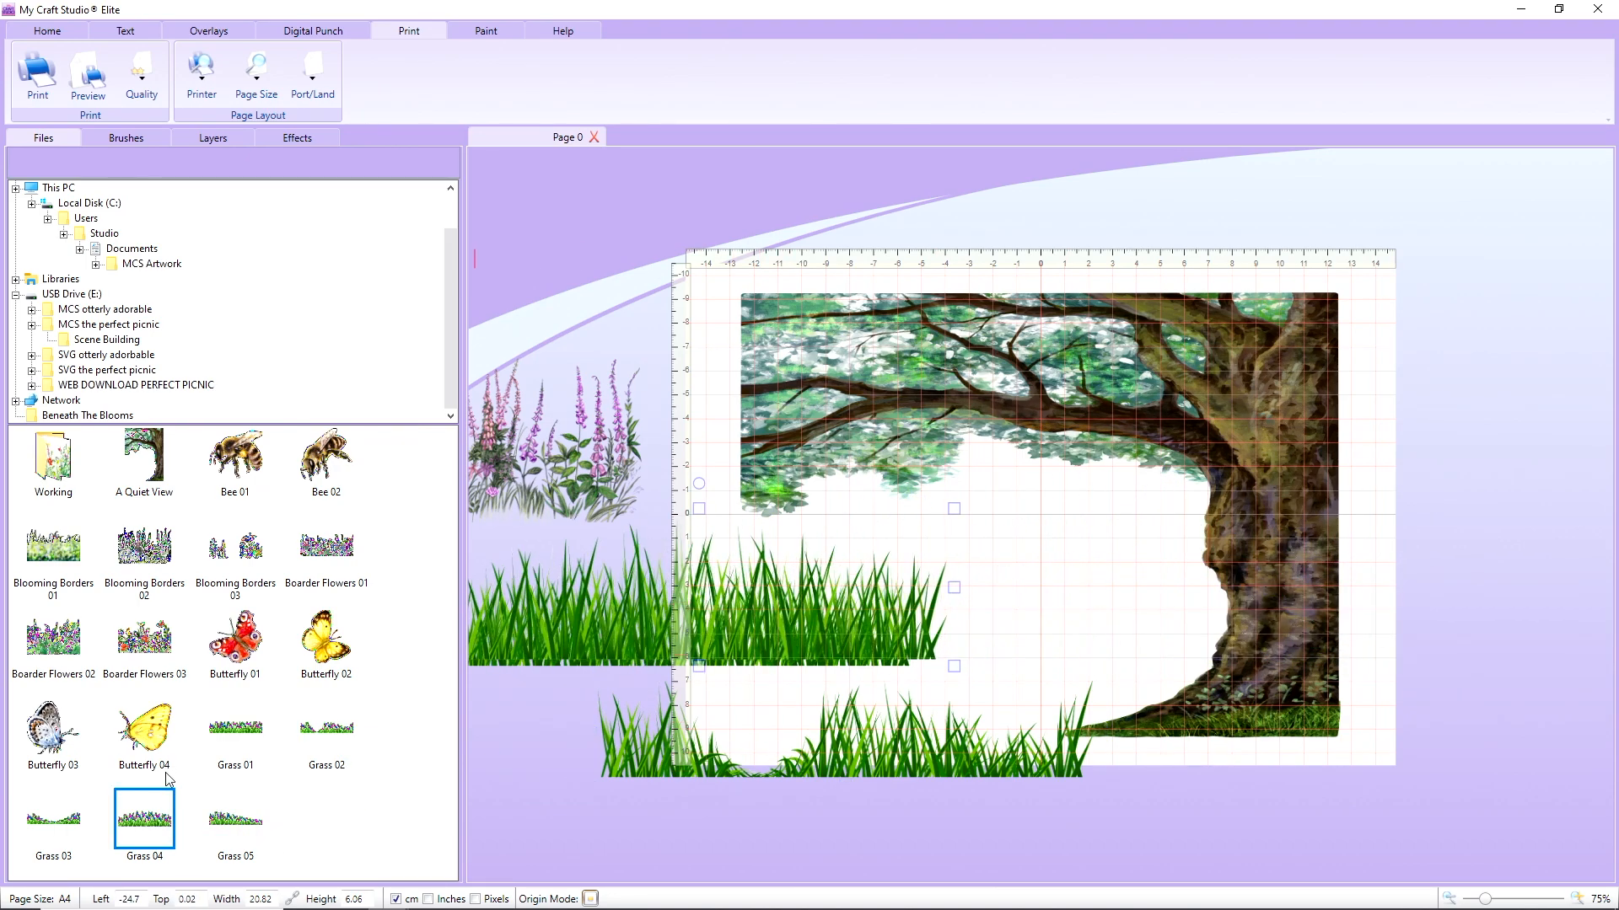
drag(57, 830, 1014, 567)
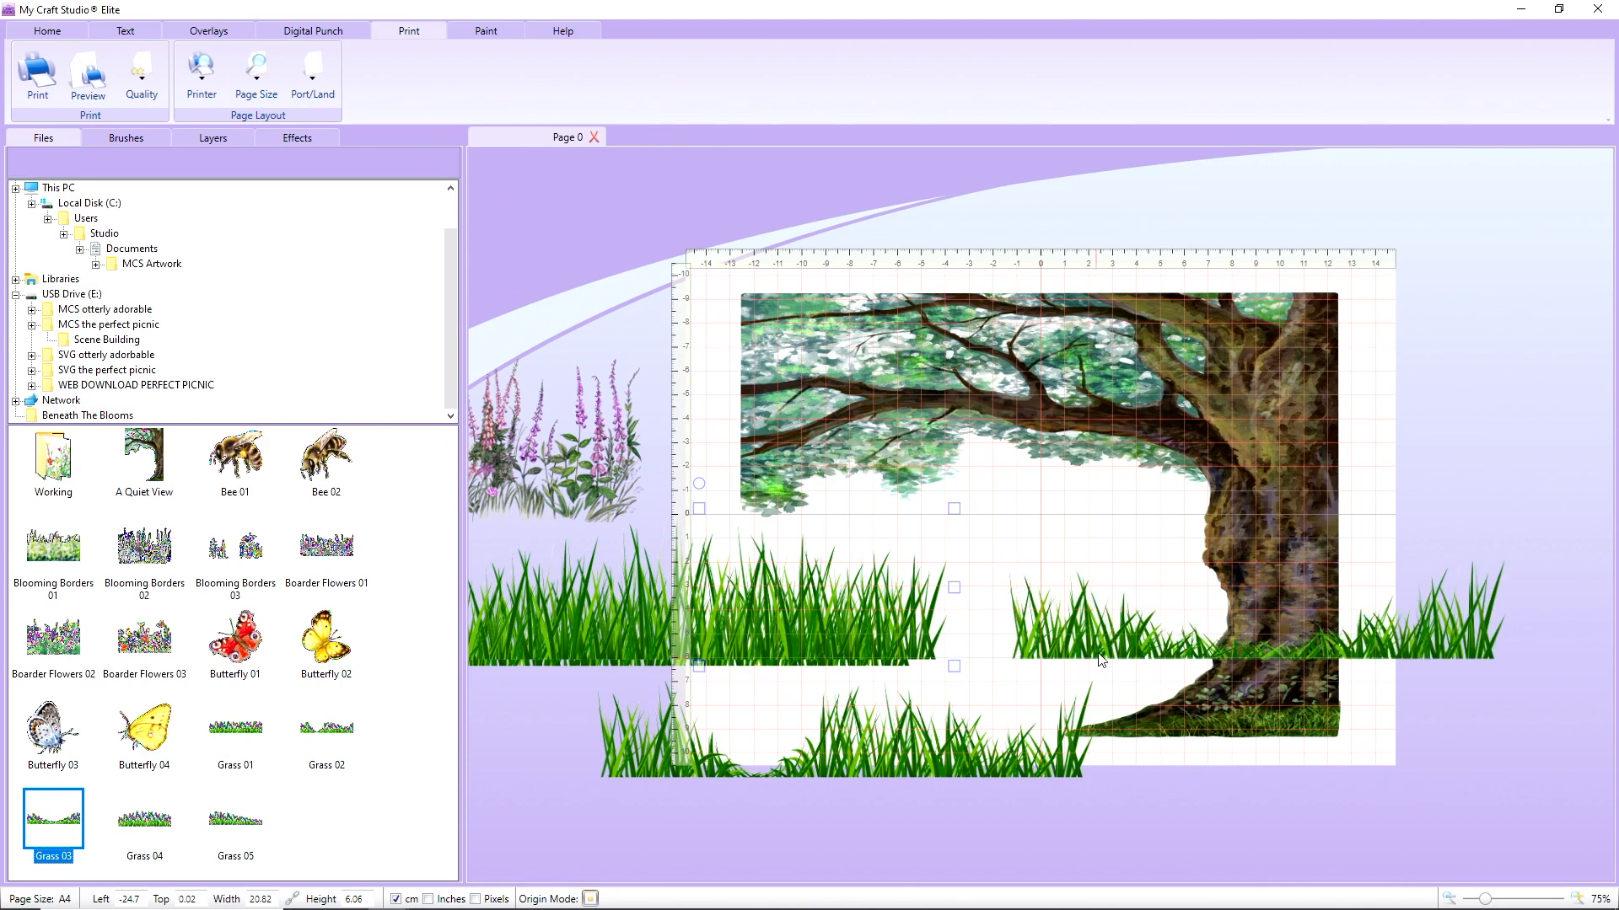
drag(1086, 636, 1085, 642)
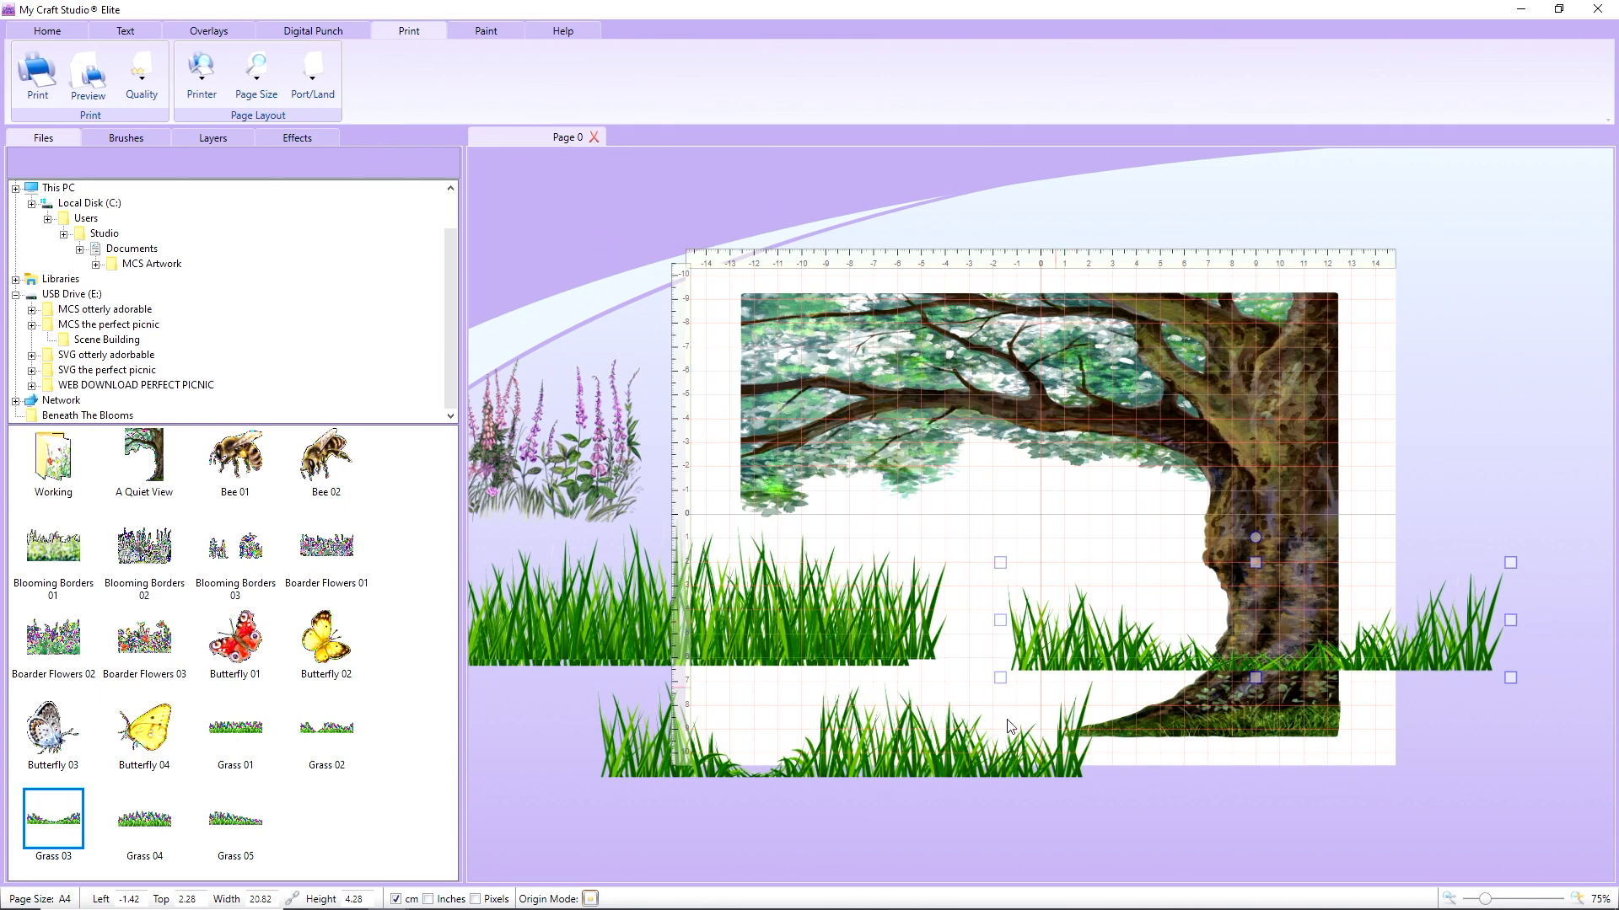
Move Grass 01 off the page's left side and Grass 02 and Grass 03 below the page
drag(789, 636, 500, 720)
drag(885, 749, 890, 828)
drag(1231, 671, 1308, 823)
Place the Grass 04 strip along the bottom of the scene and stretch it to about 24.3 cm wide
drag(506, 607, 1142, 687)
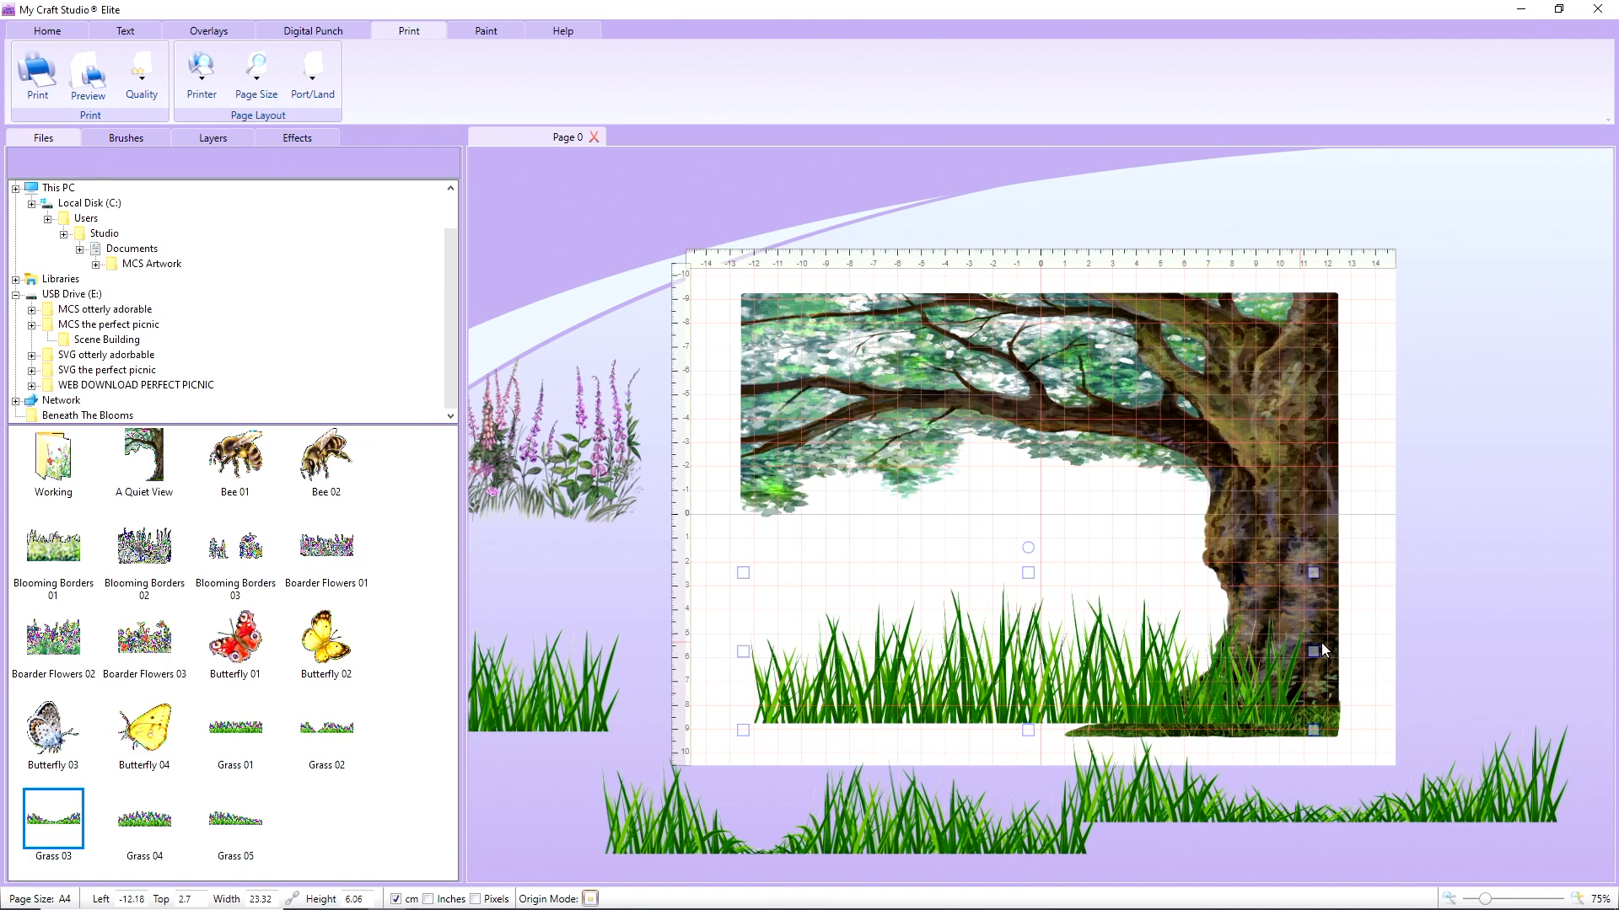
drag(1318, 650, 1338, 653)
drag(1151, 685, 1156, 694)
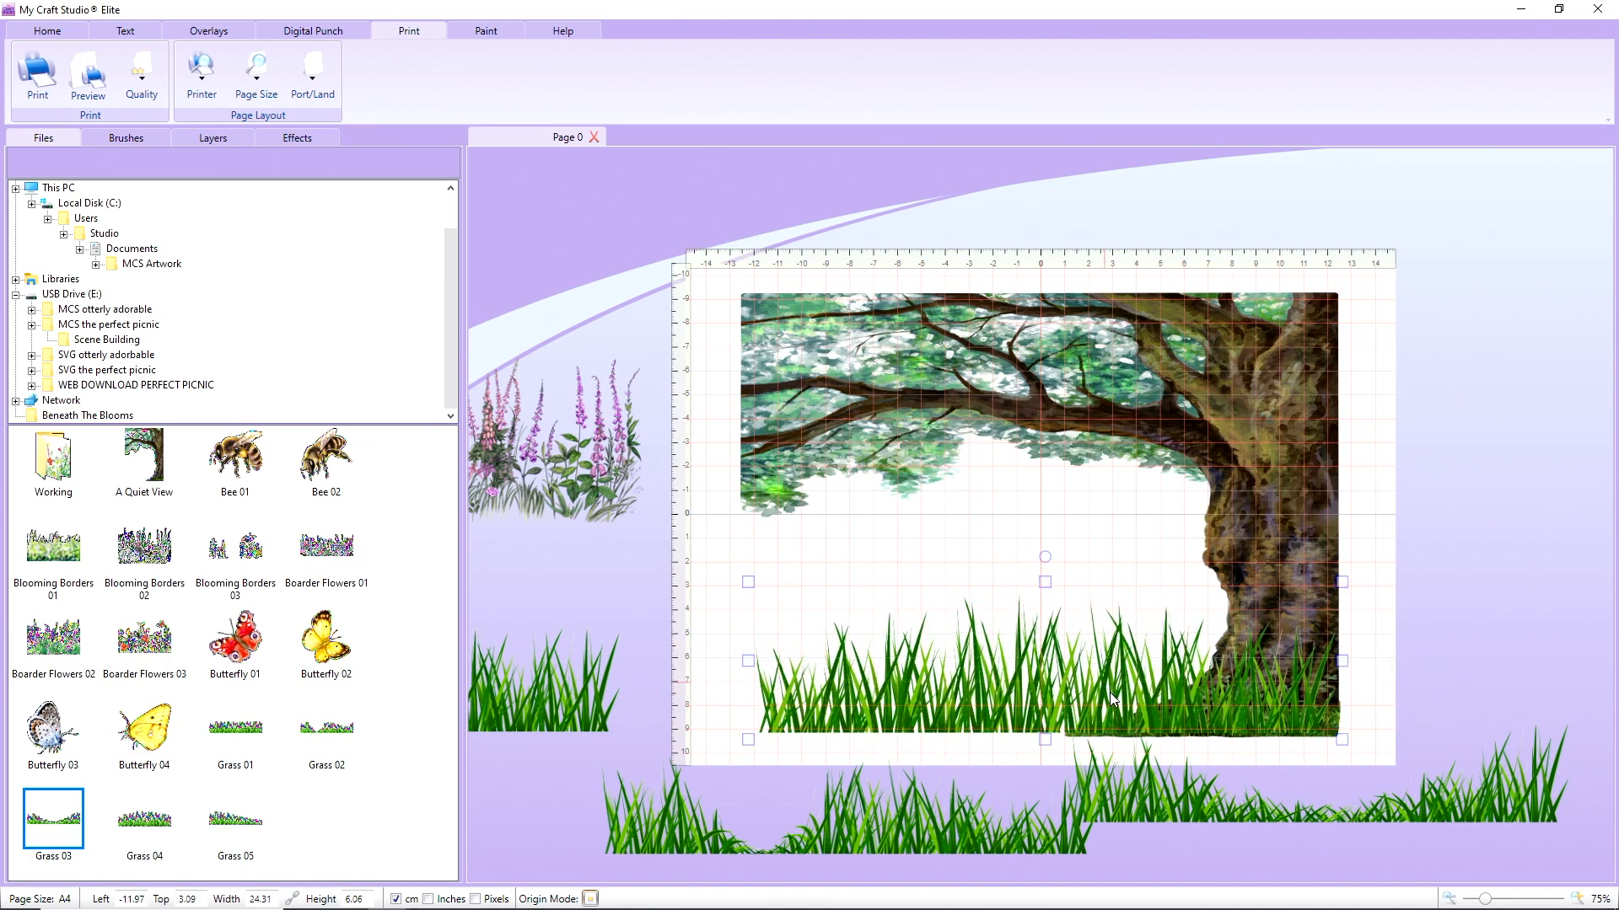
Send the Grass 04 strip to the back behind the tree, then nudge the tree up so its base lines up with the grass
right_click(1109, 691)
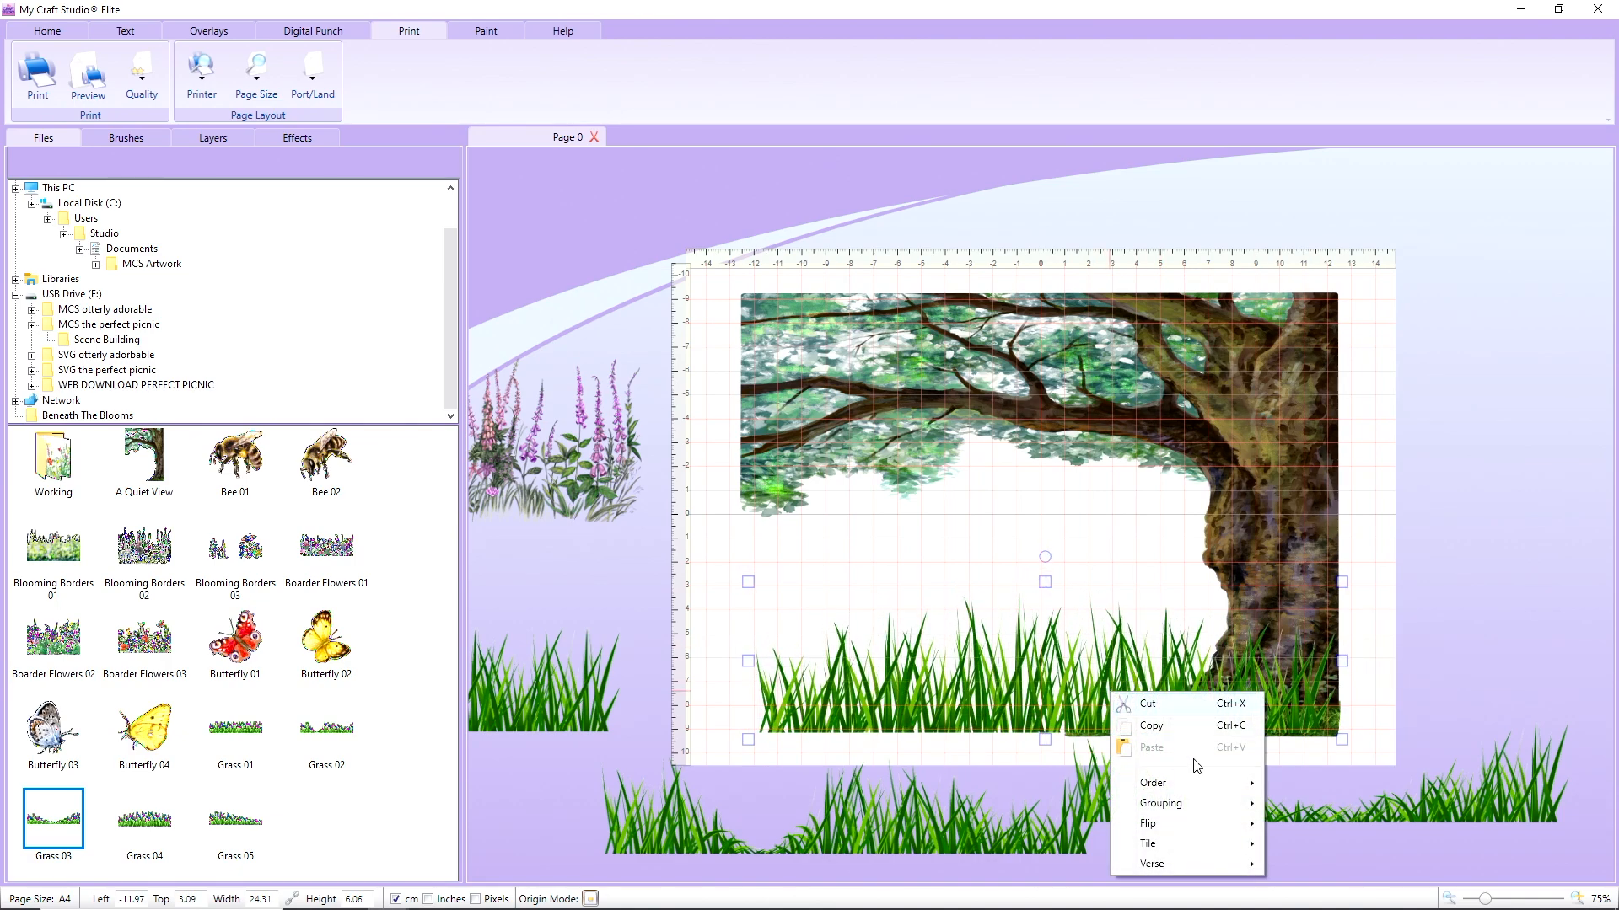
mouse_move(1149, 791)
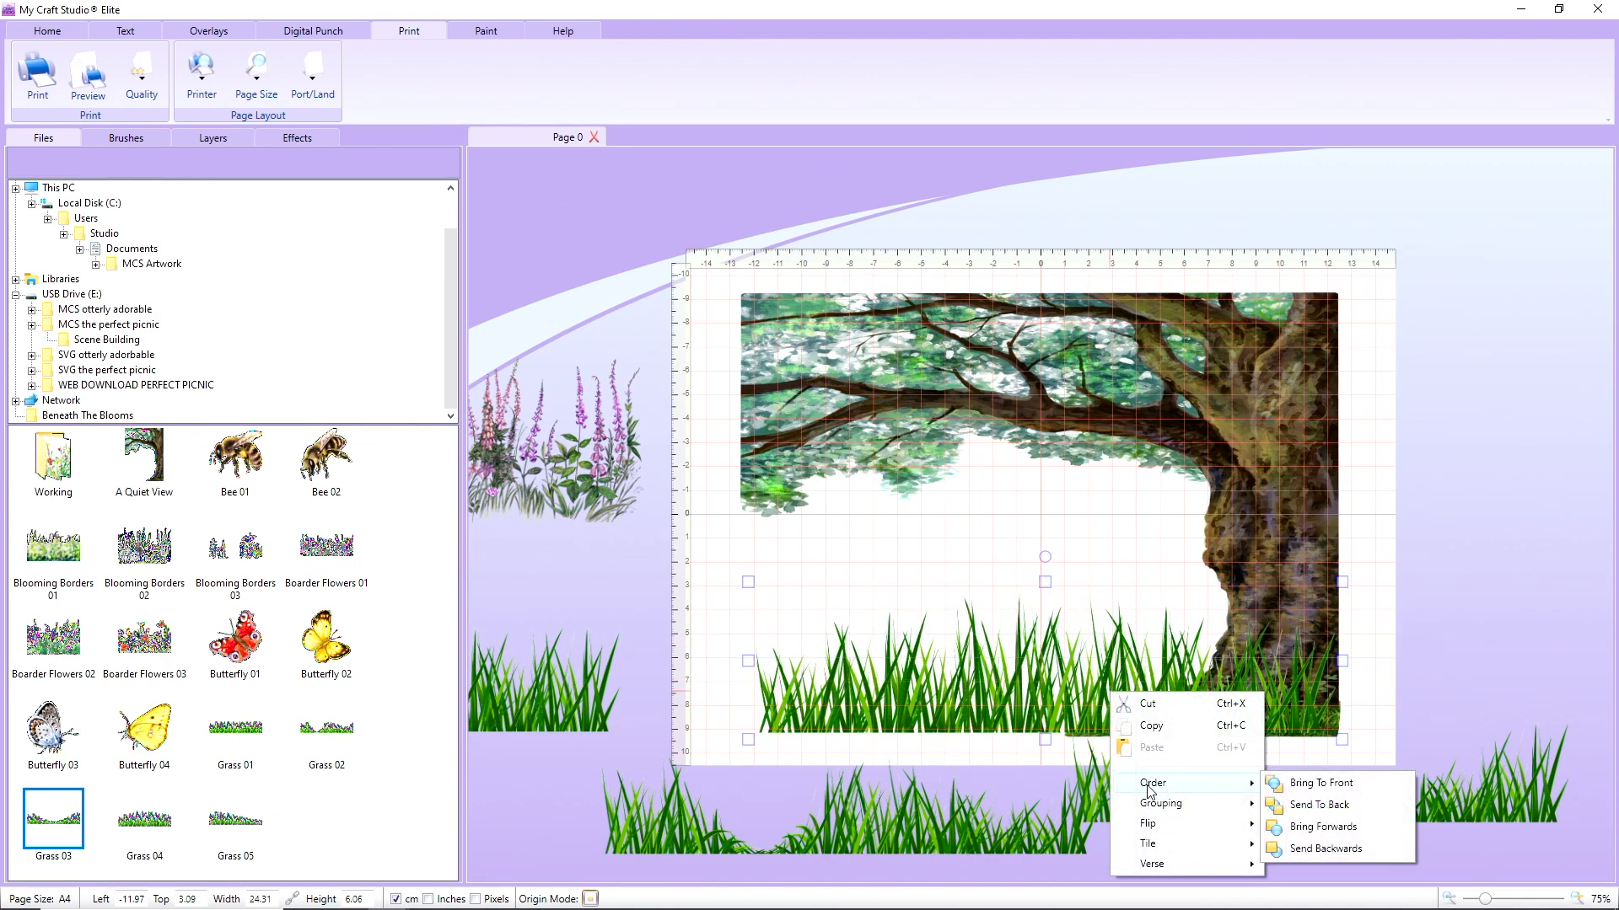
click(1313, 846)
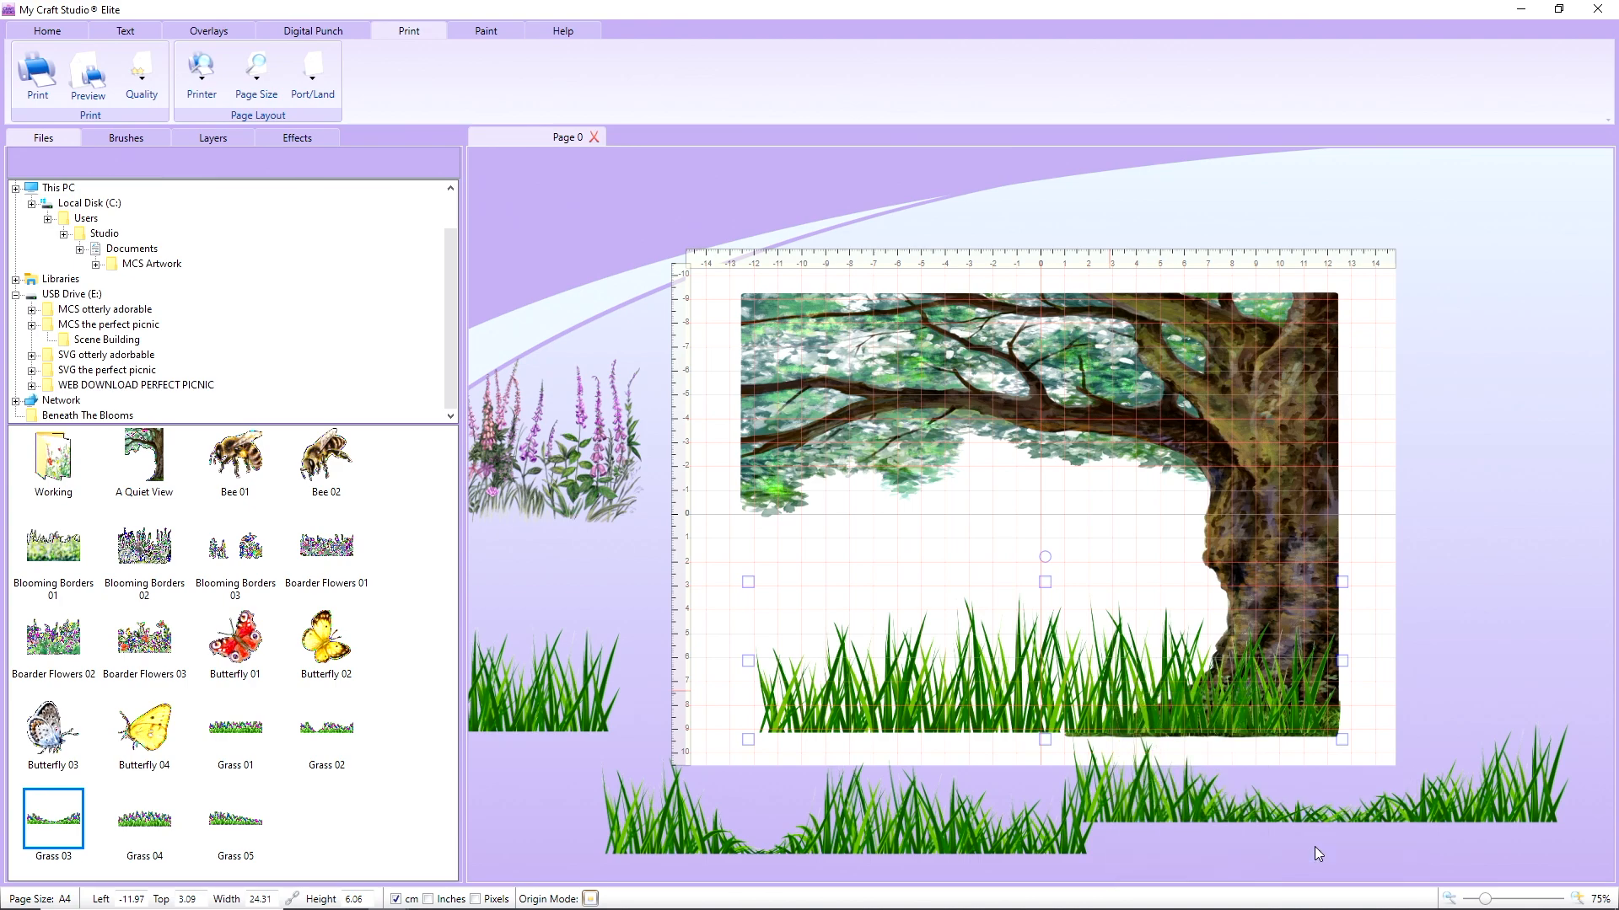
right_click(1124, 667)
mouse_move(1210, 754)
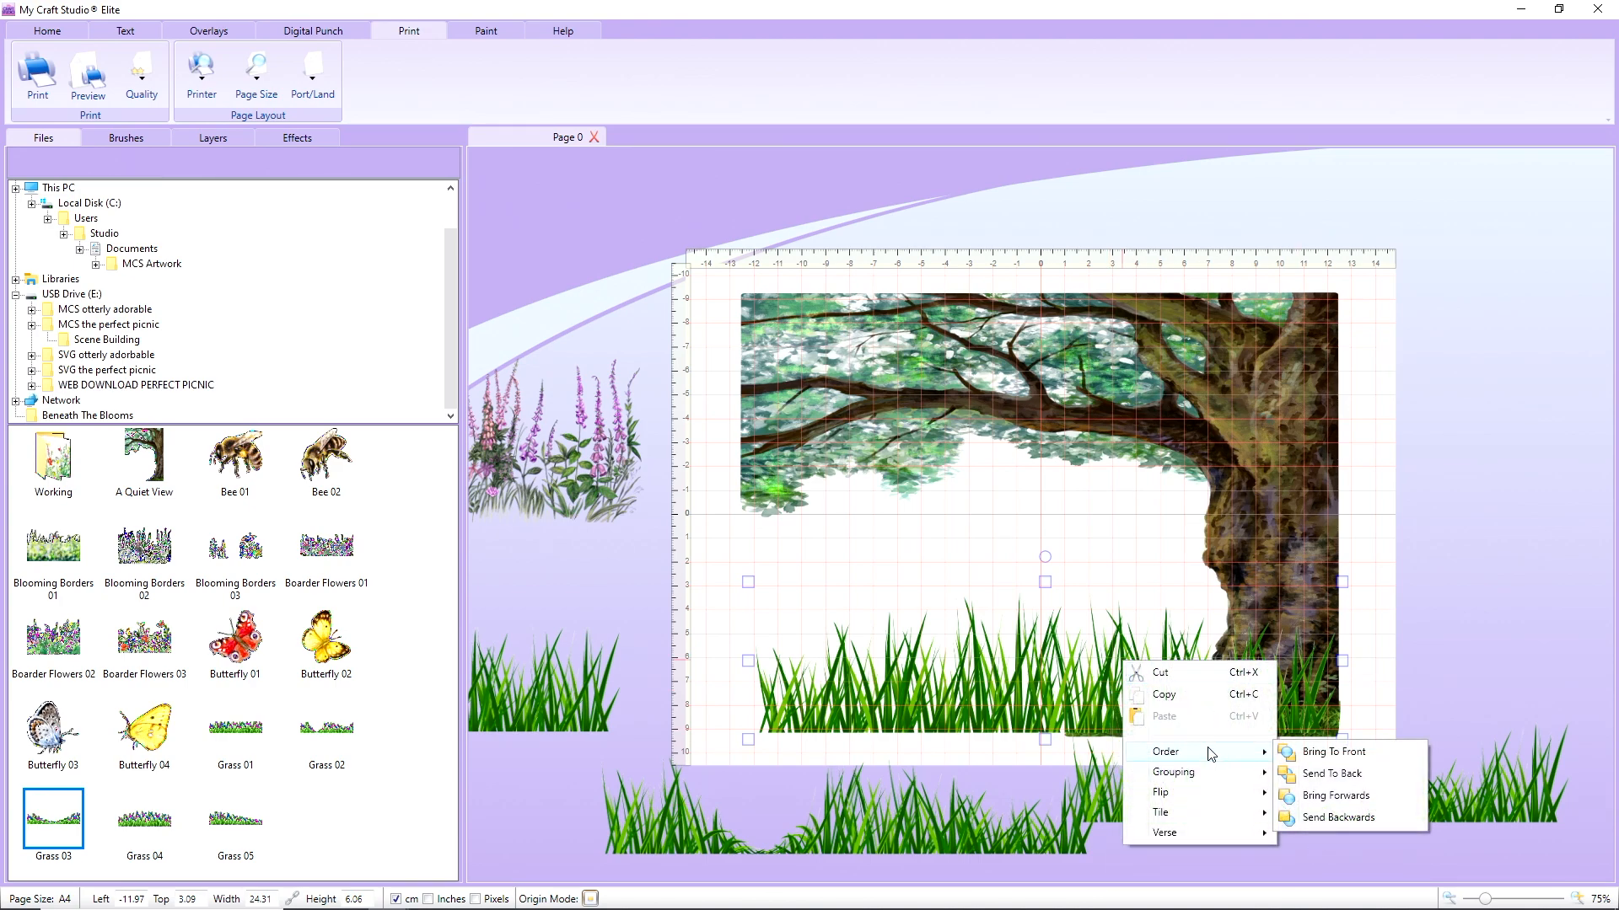
click(1344, 774)
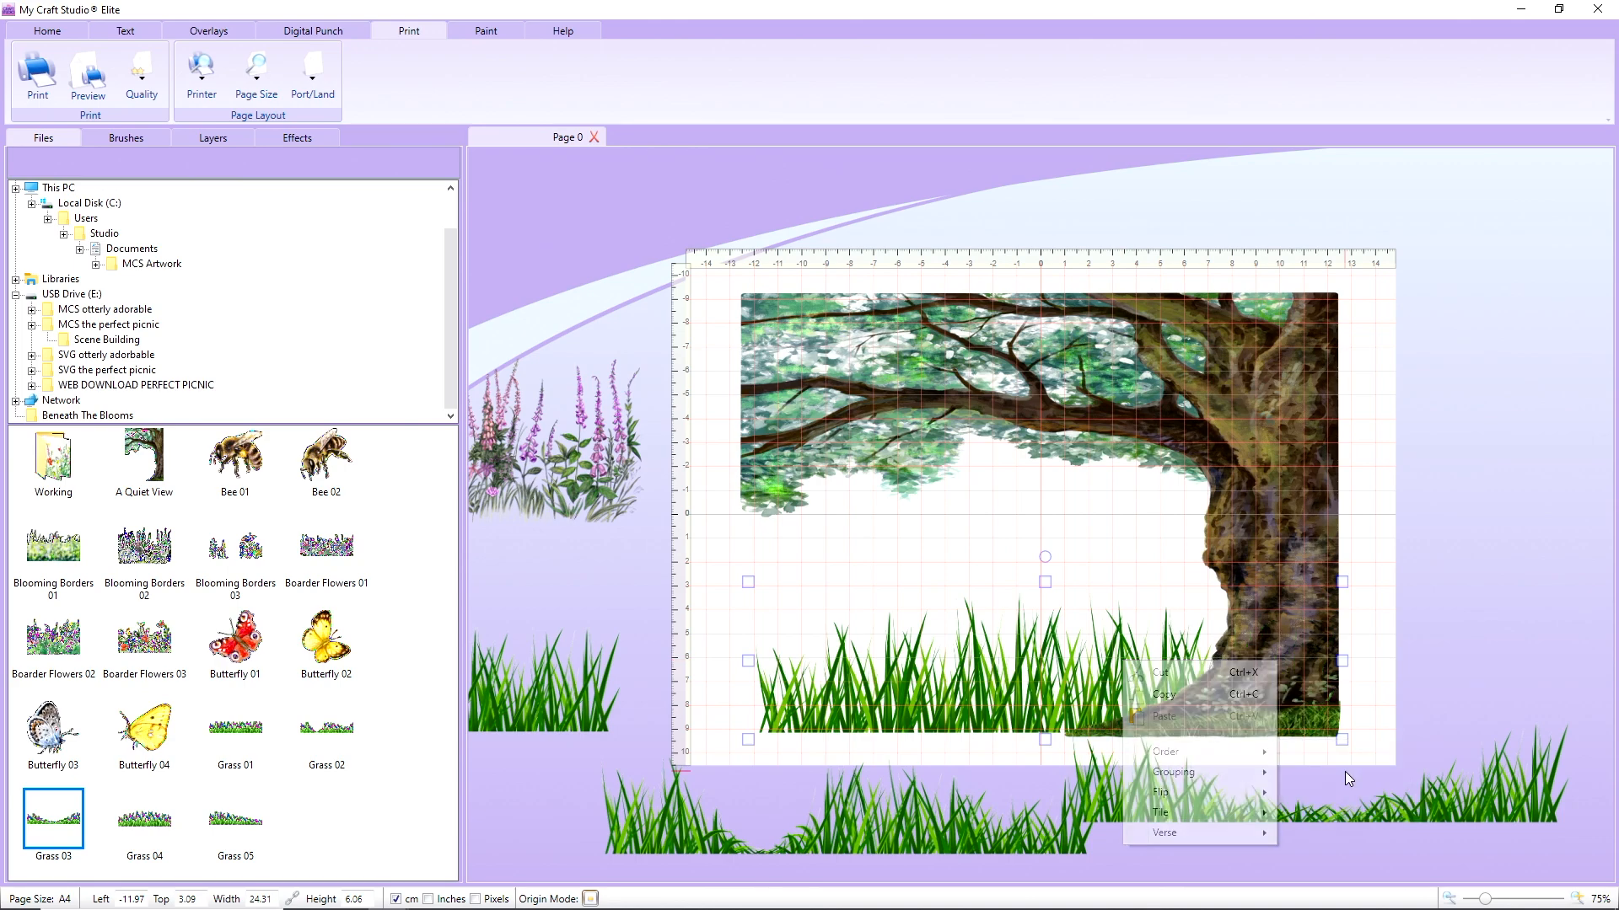
click(1062, 698)
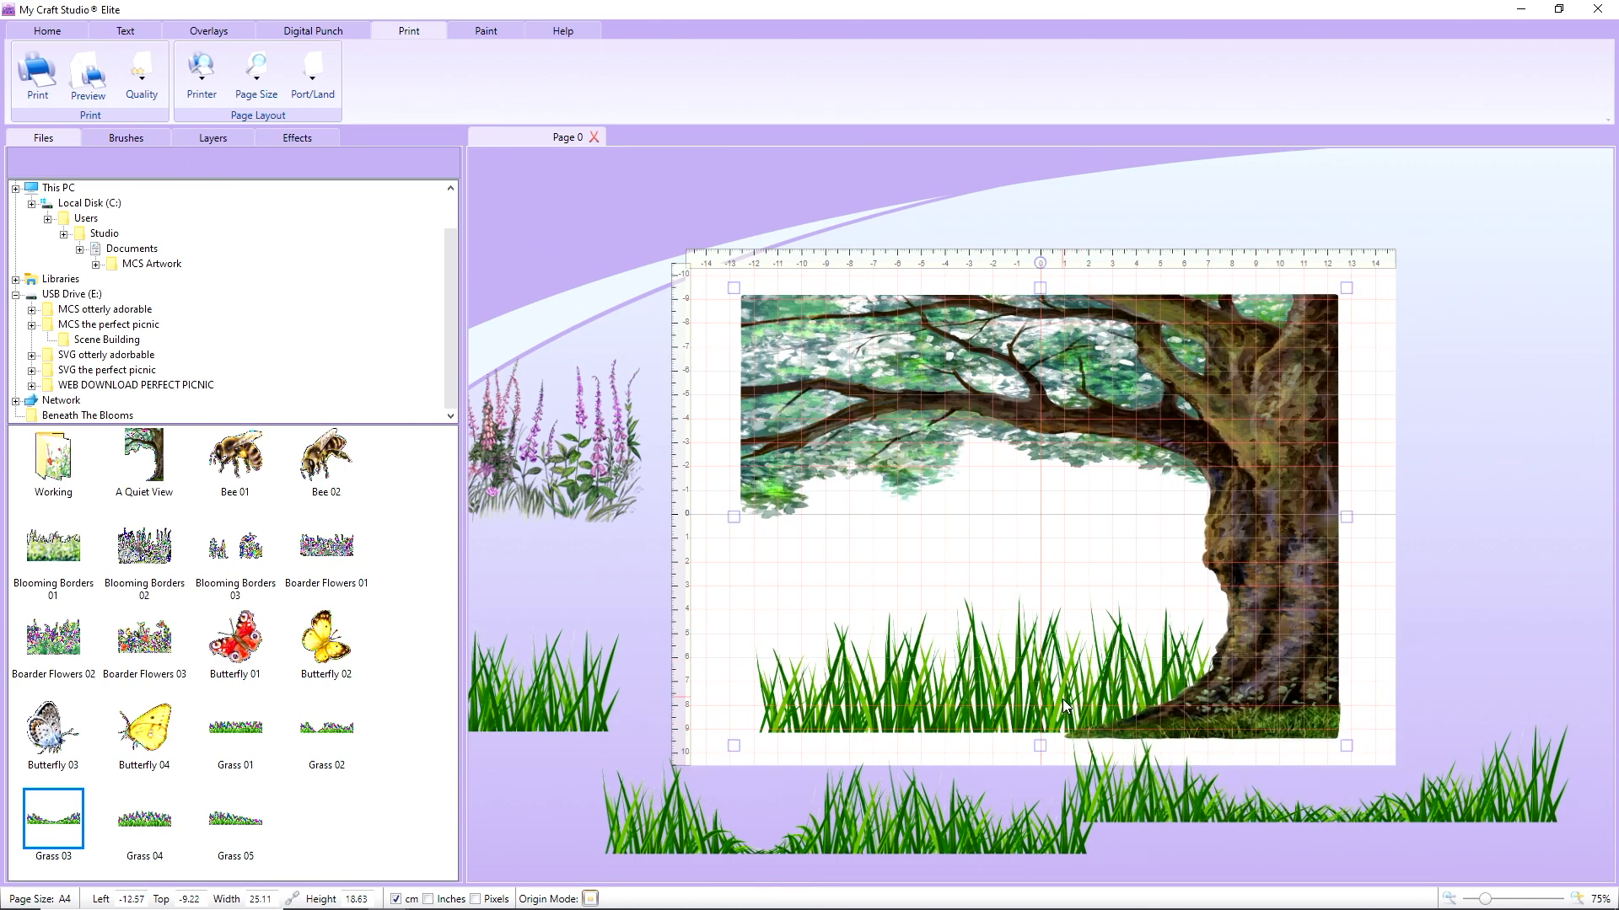
drag(1062, 700, 1064, 692)
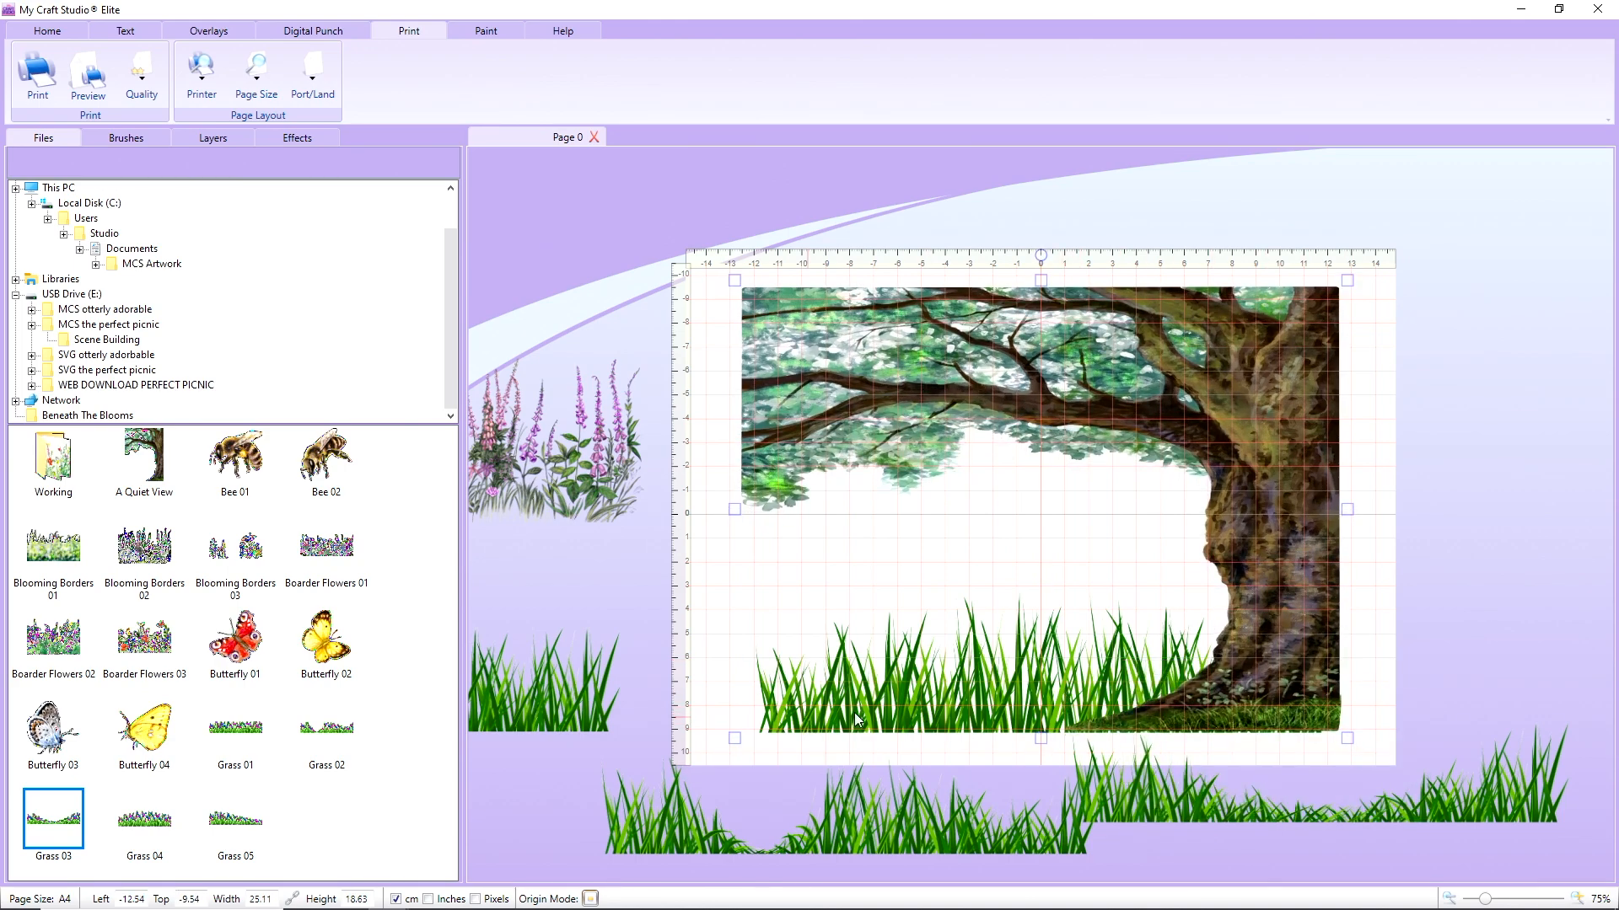
Add the Blooming Borders 03 flowers and park them beneath the purple Blooming Borders 02 flowers, left of the page
drag(236, 548, 691, 532)
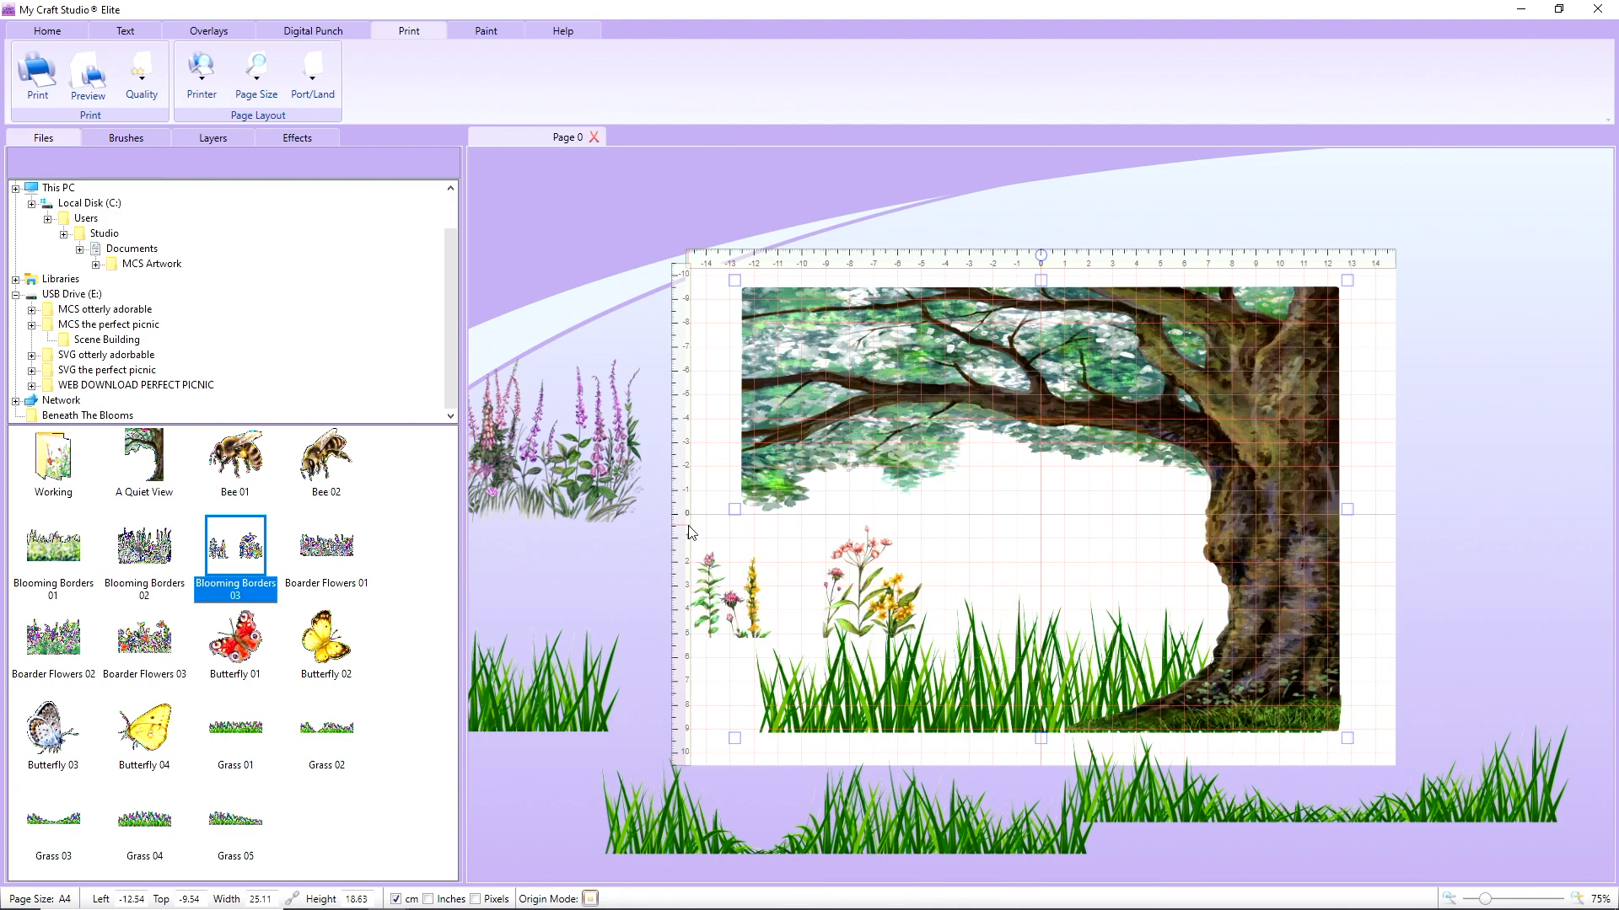
drag(719, 620, 493, 604)
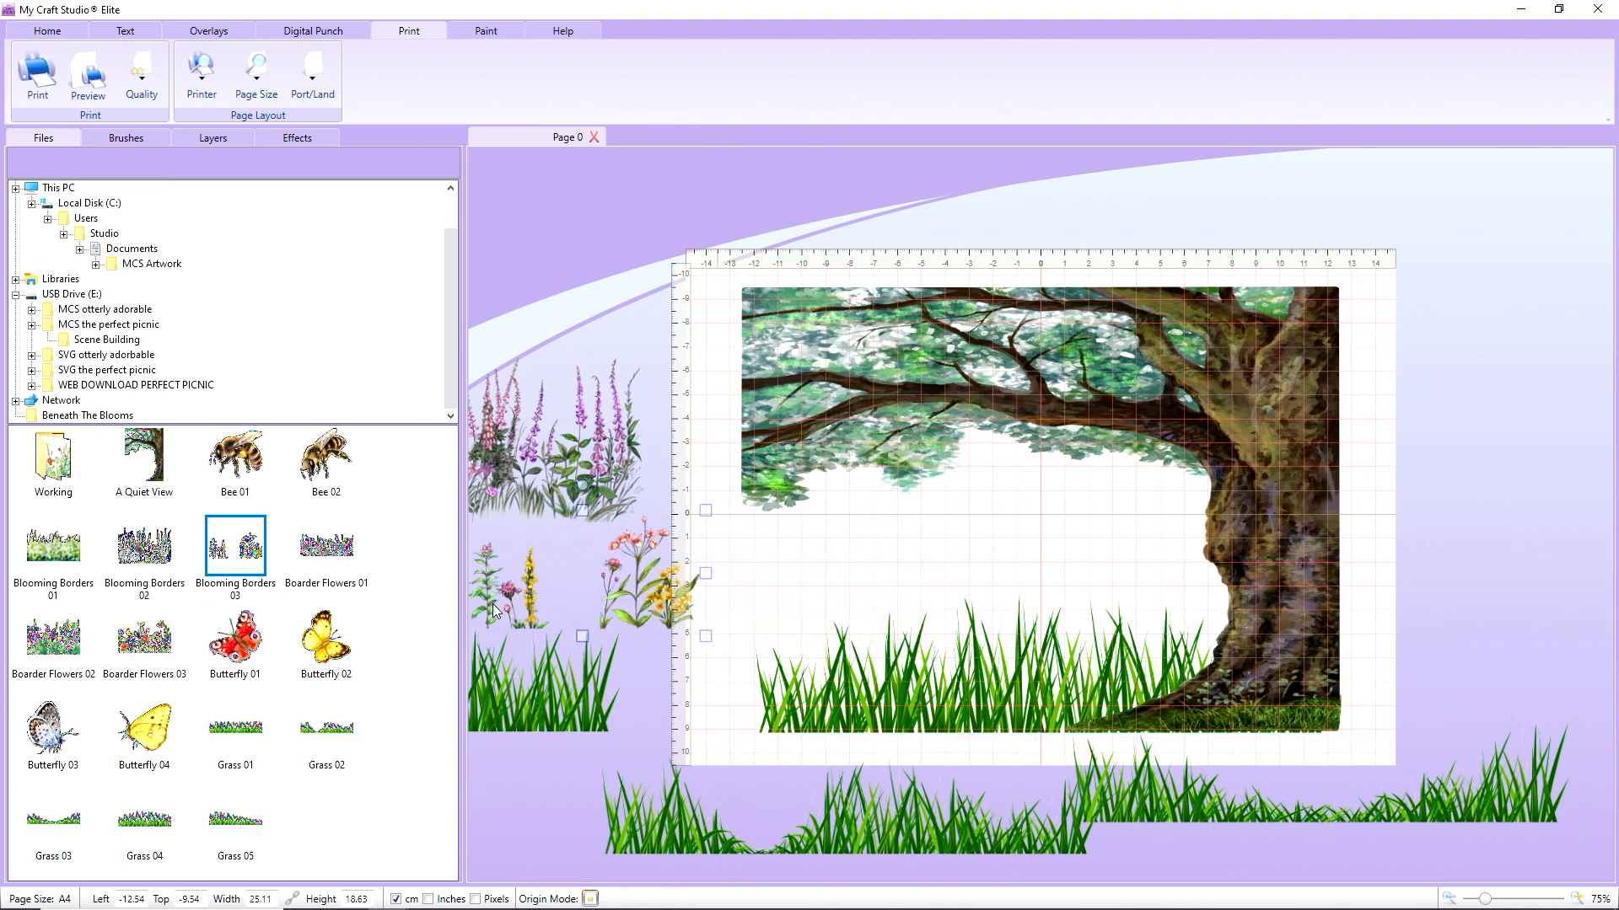
click(570, 446)
drag(569, 445, 585, 268)
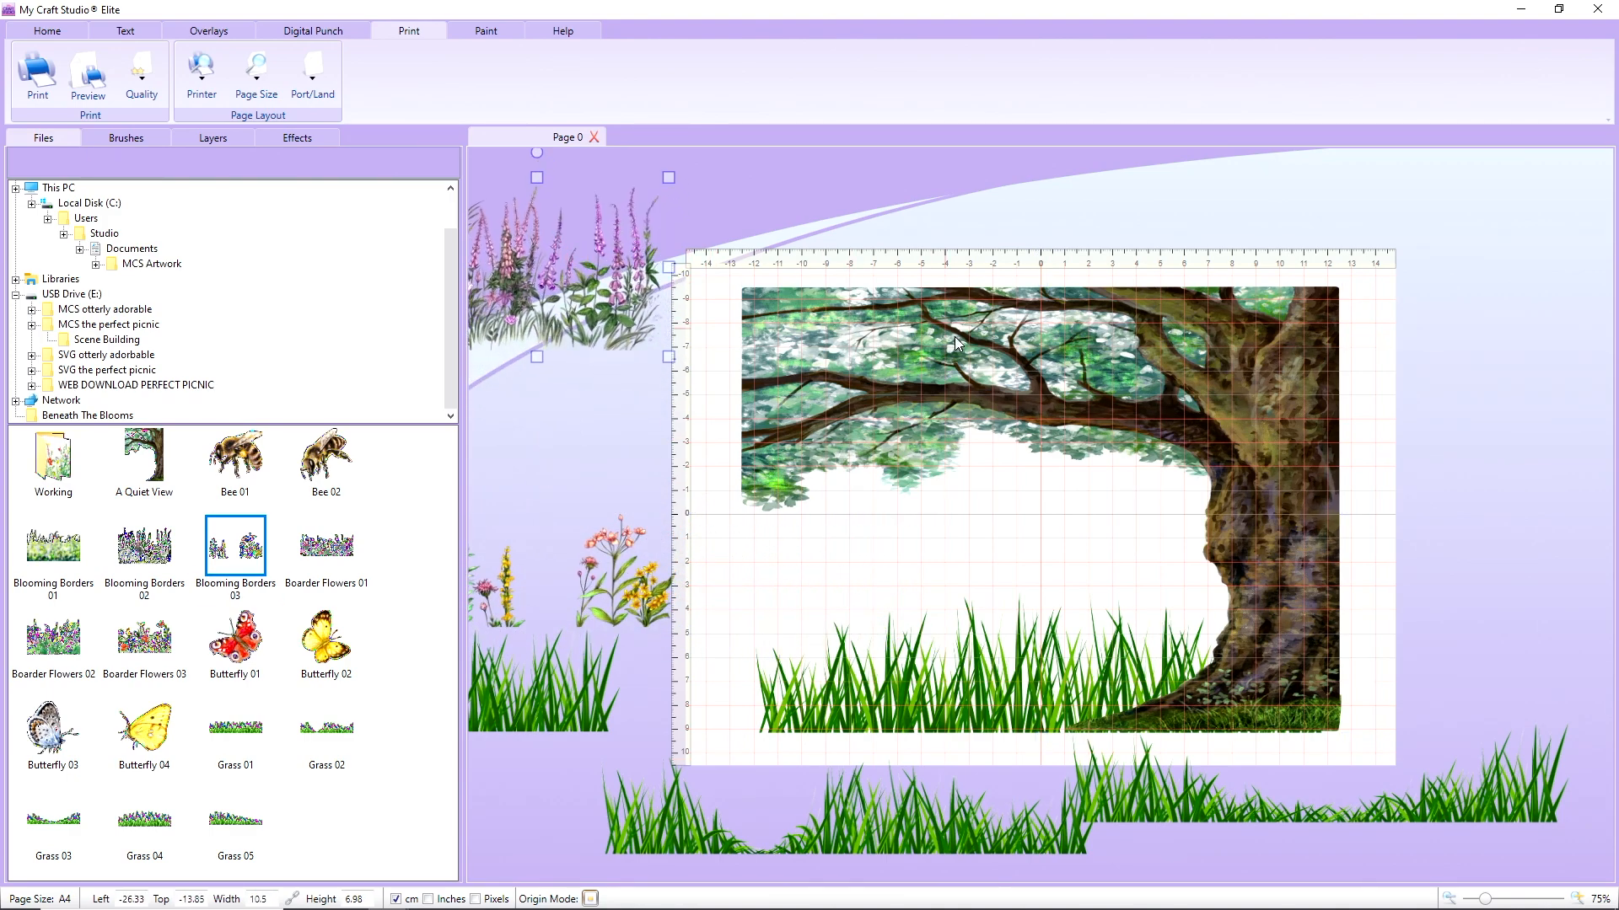
drag(588, 565, 571, 354)
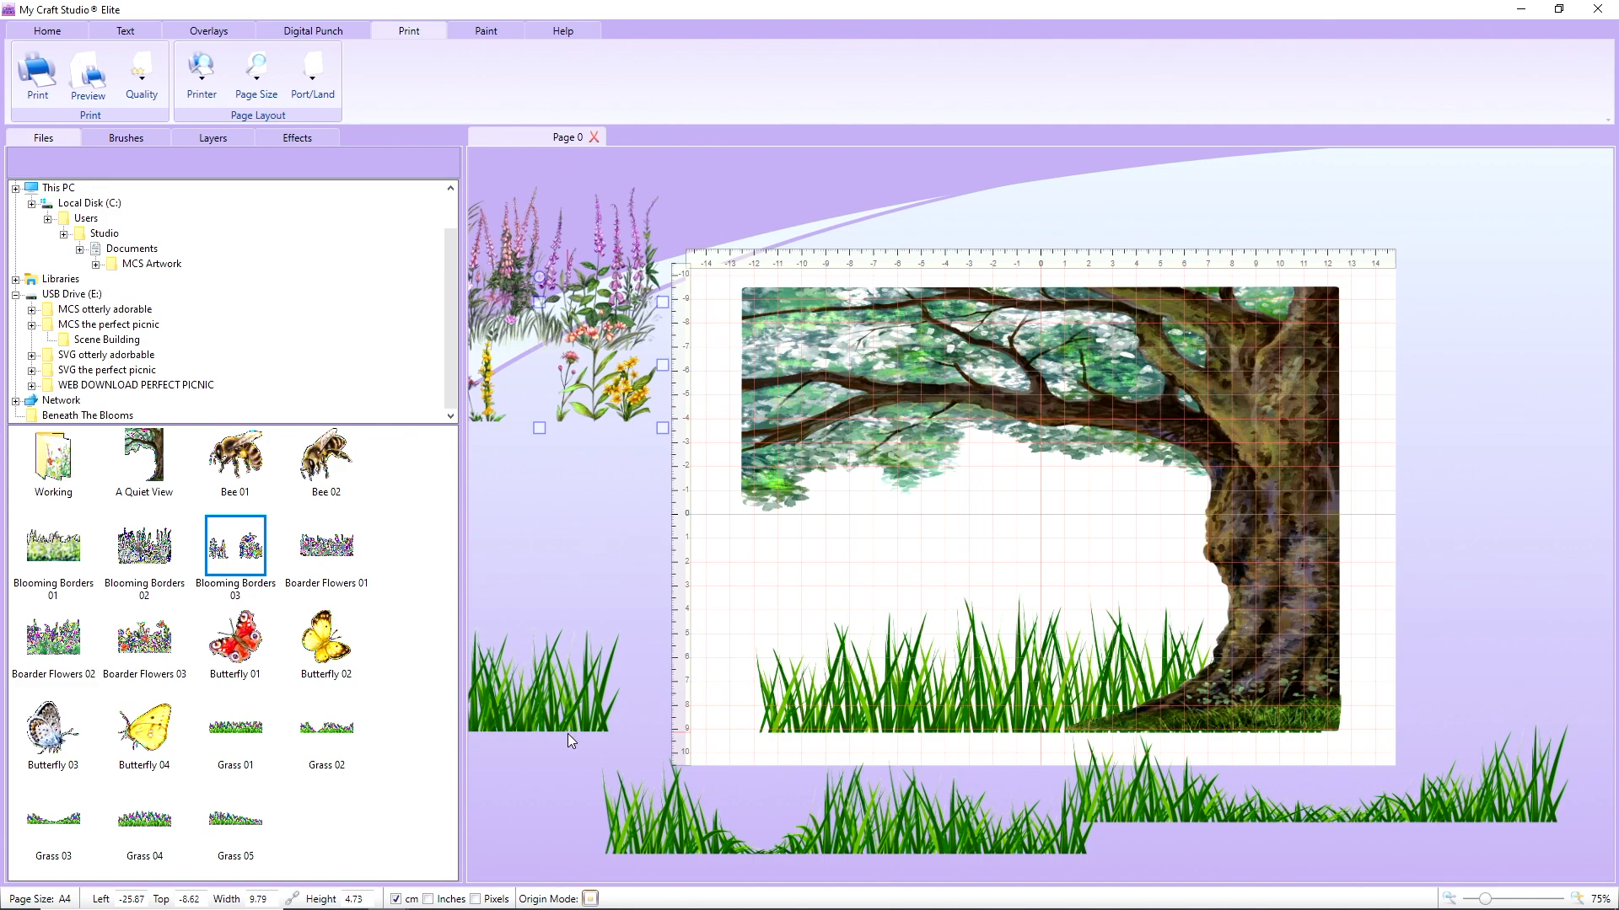
Stack the Grass 01, Grass 02 and Grass 03 strips beneath the parked flowers, left of the page
drag(553, 700, 579, 491)
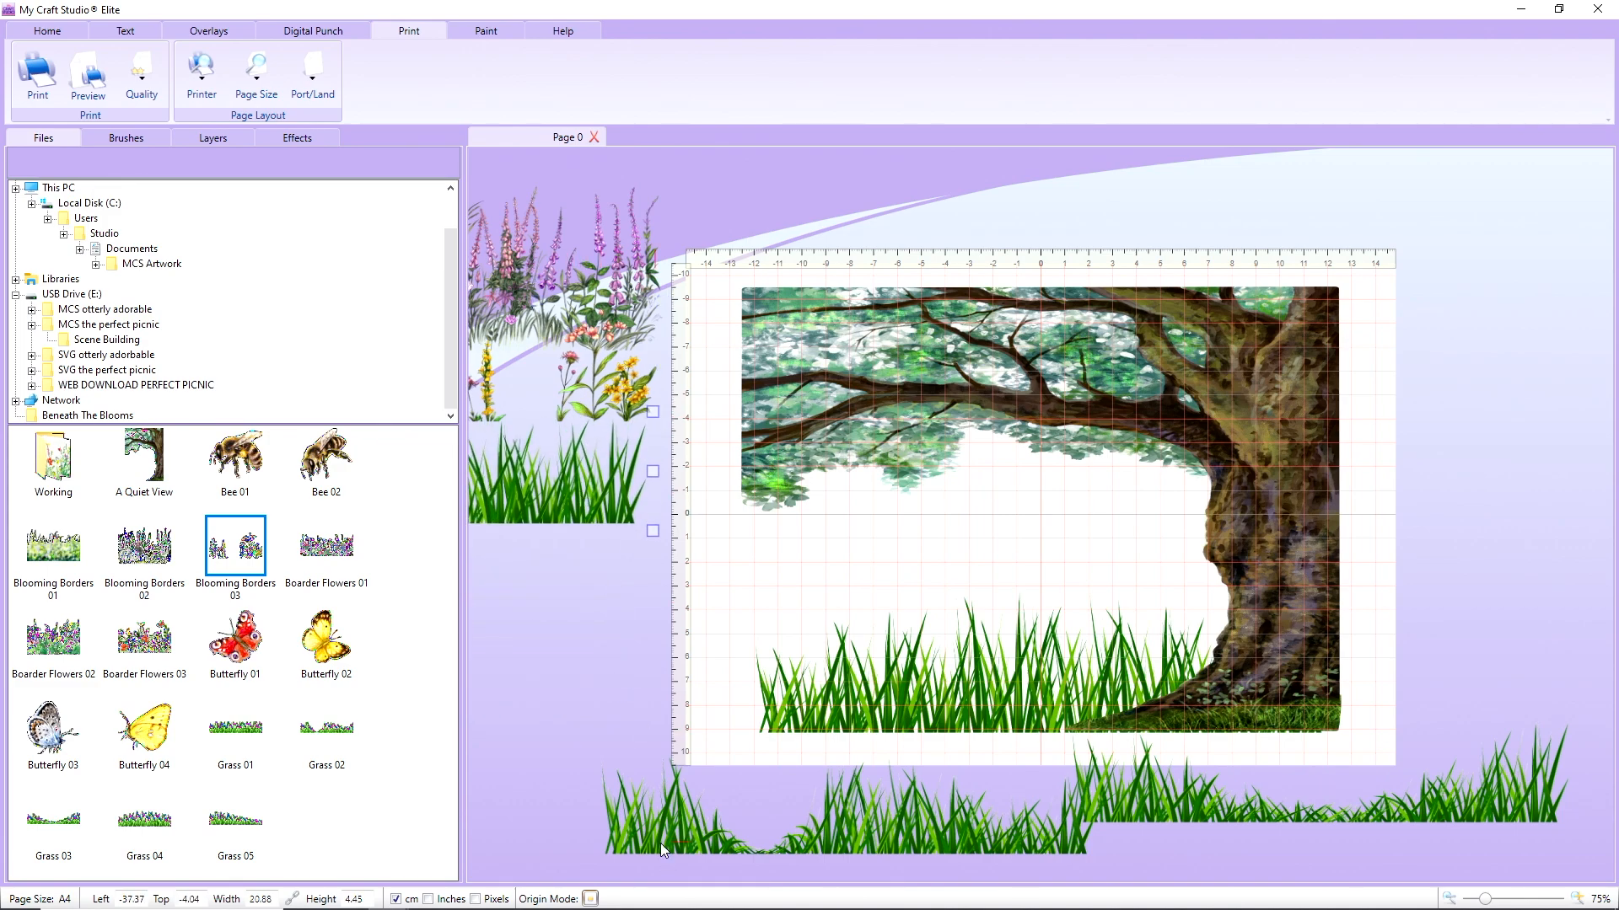
drag(660, 843, 239, 577)
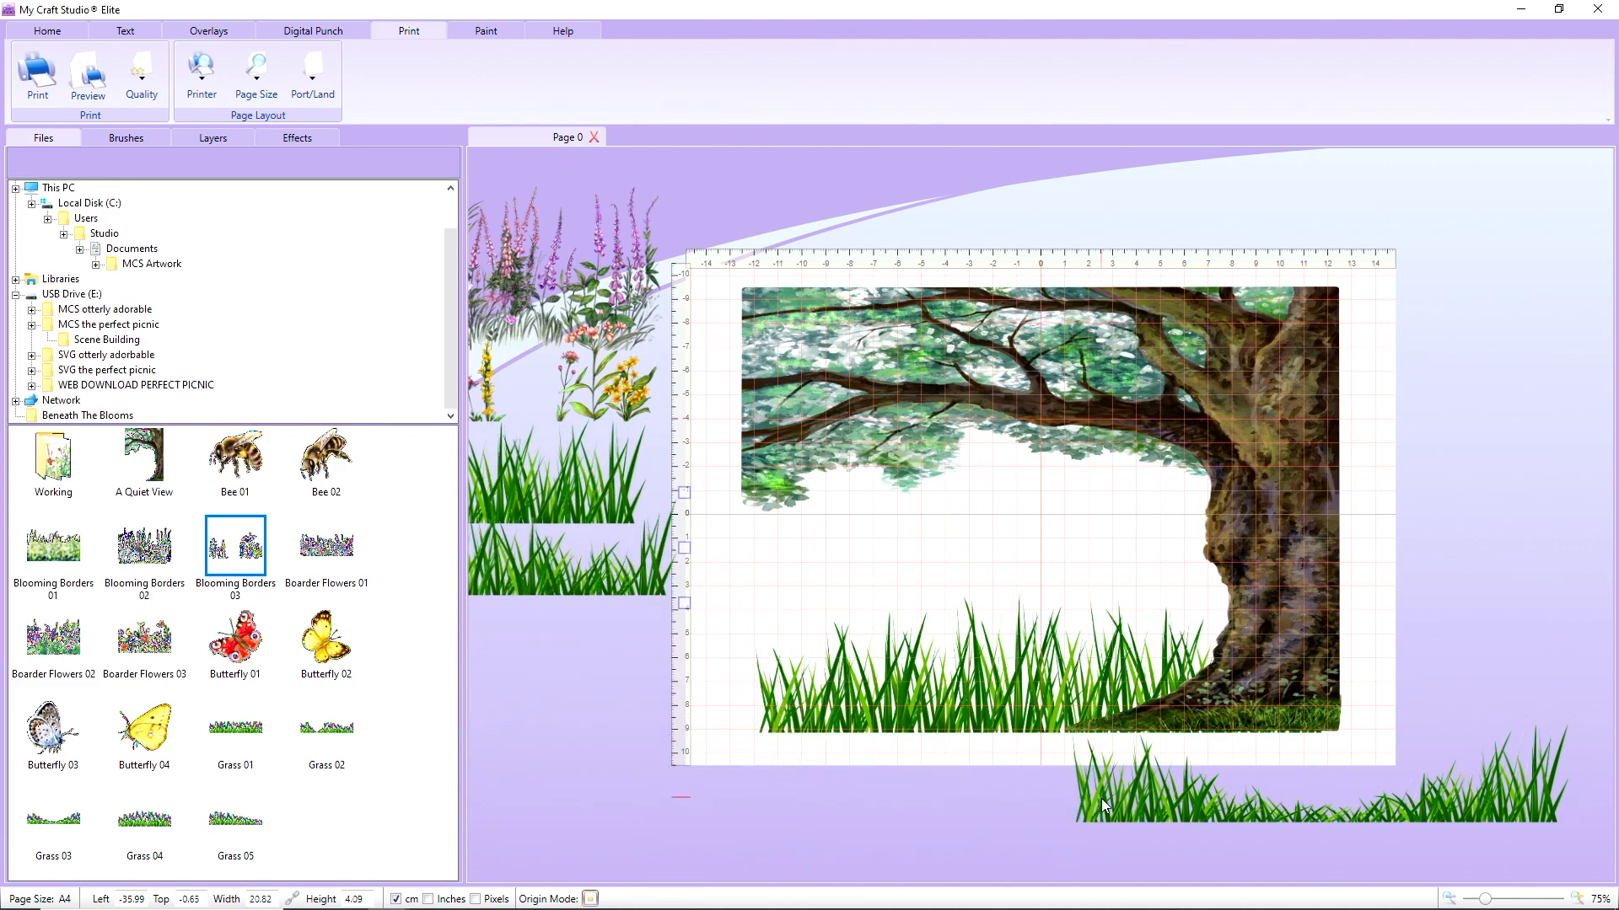
drag(1101, 798, 204, 638)
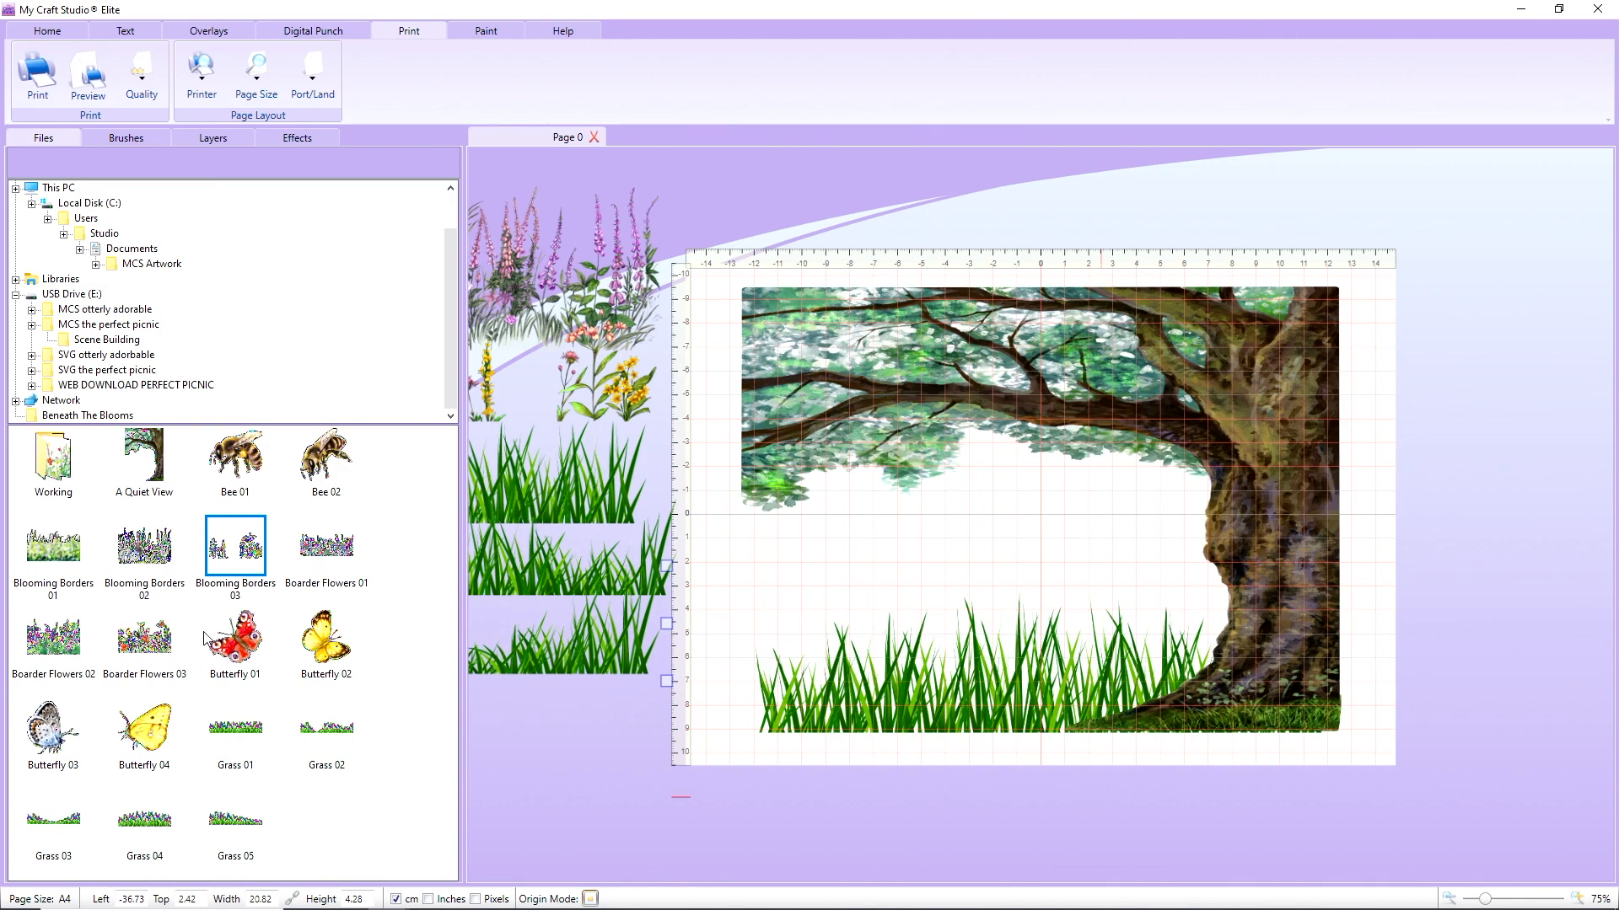
Add Butterfly 02 above the page's top-left corner and park Bee 01 and Bee 02 off the page's right side
click(343, 651)
drag(748, 112, 745, 216)
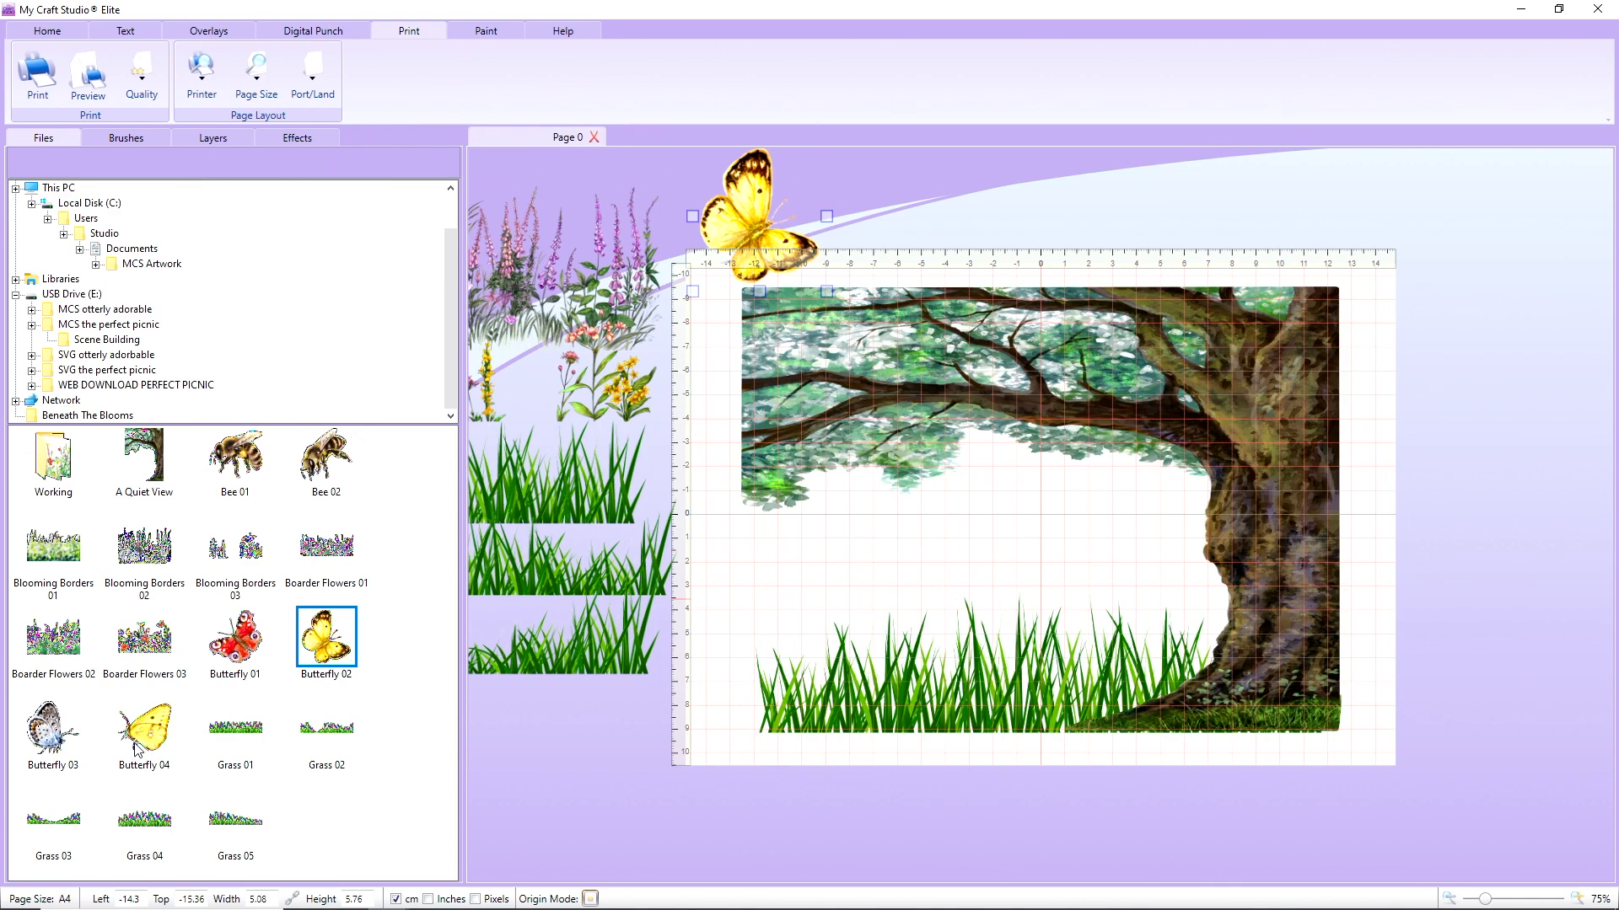
click(241, 447)
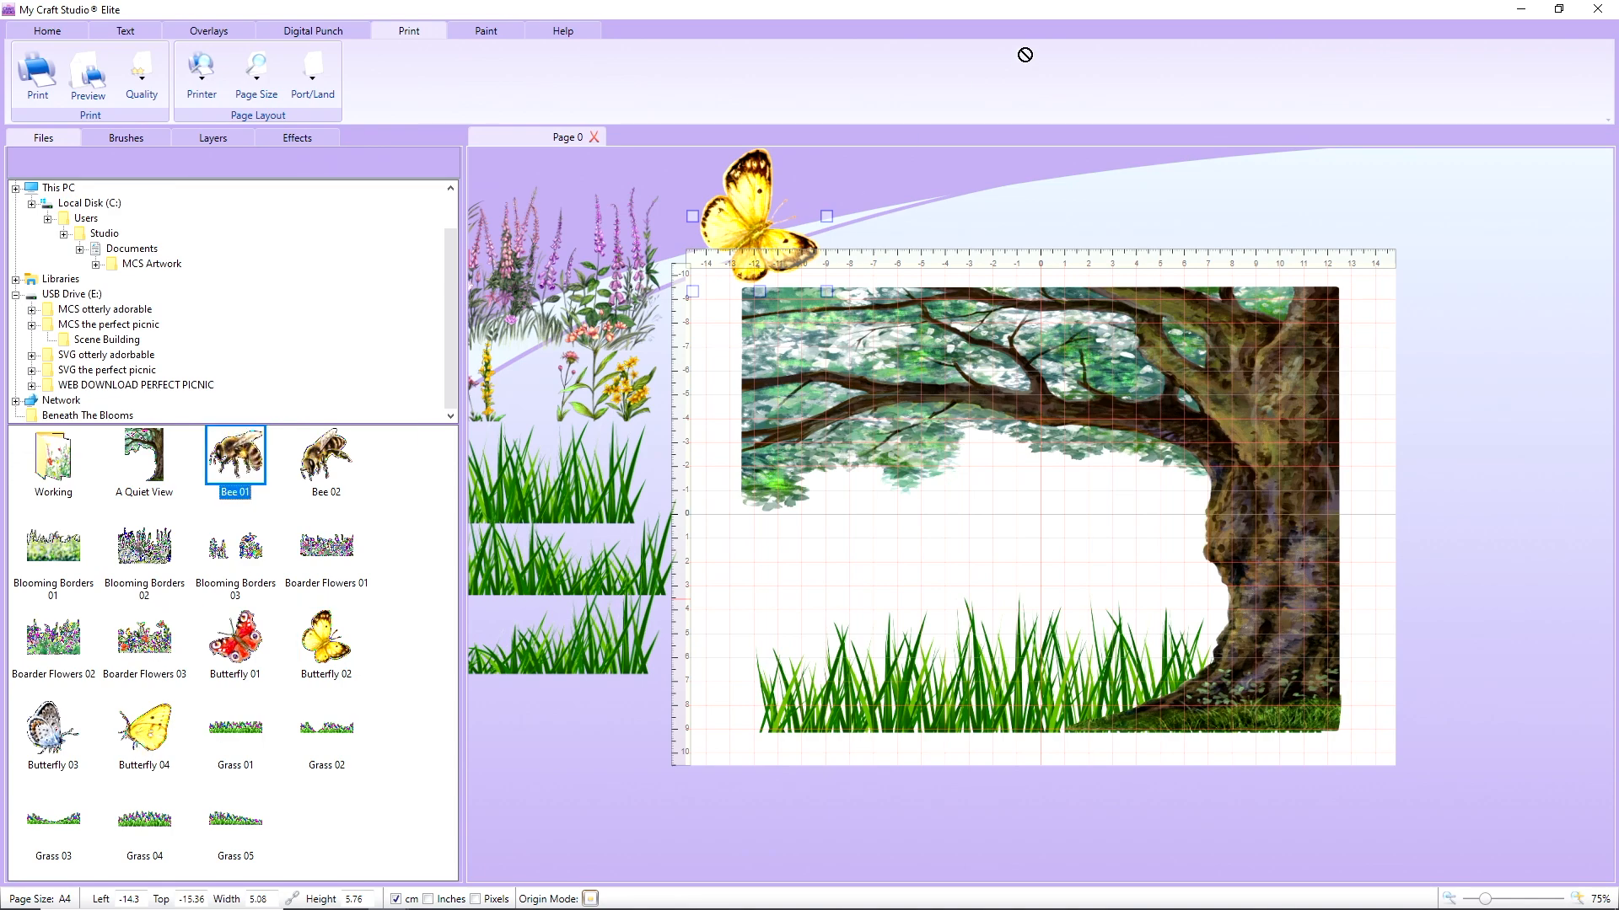
drag(974, 178, 1513, 239)
click(327, 465)
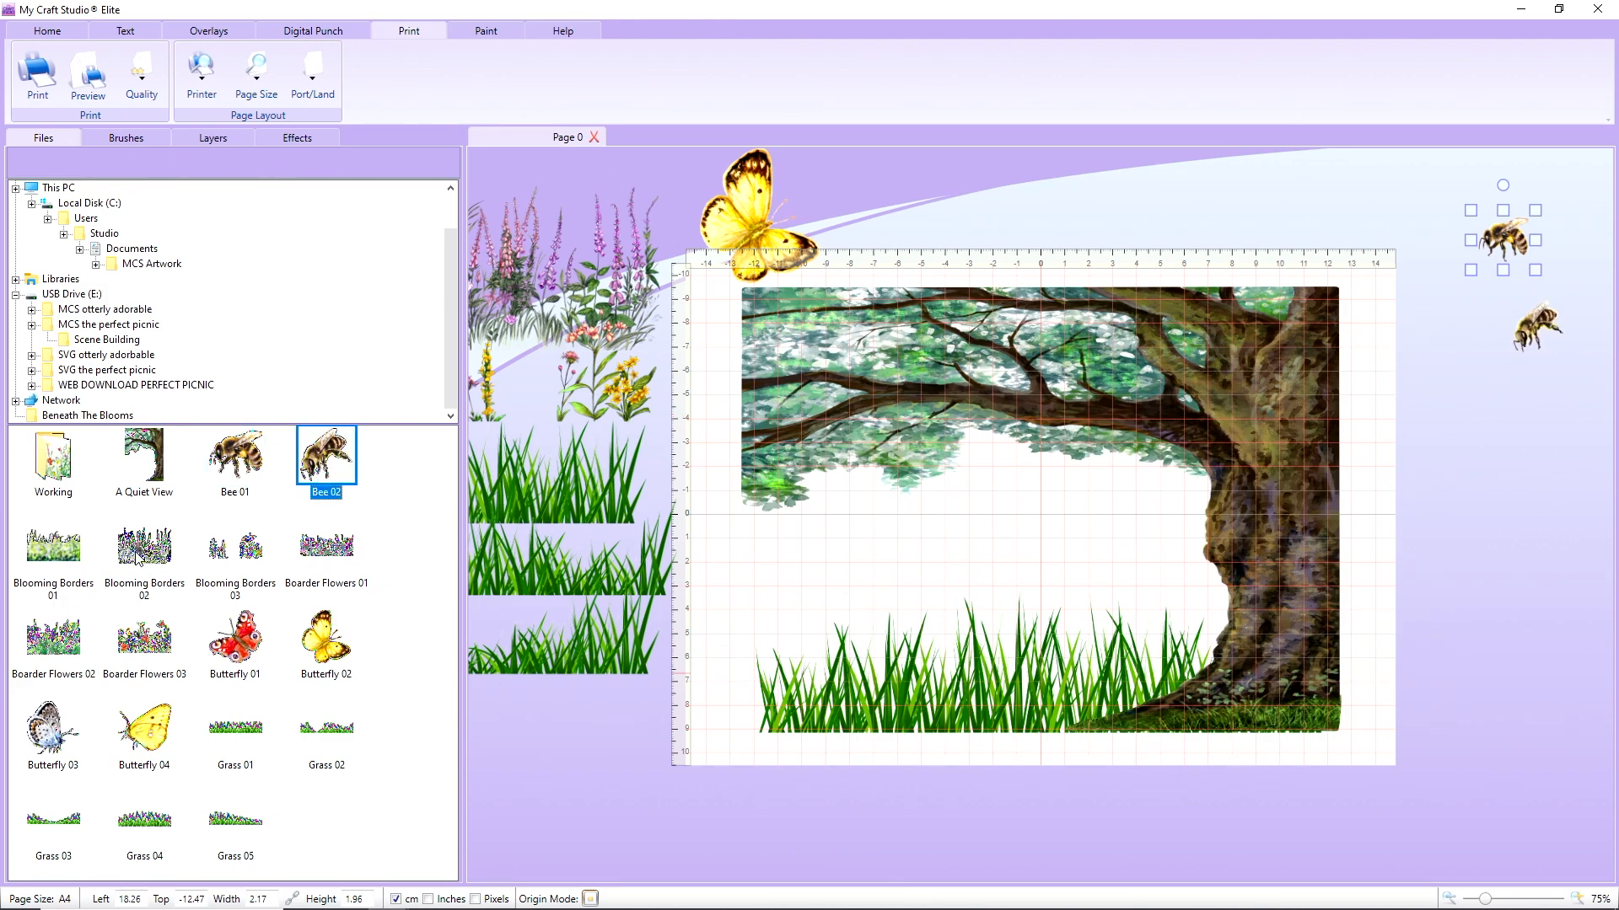
drag(137, 556, 493, 719)
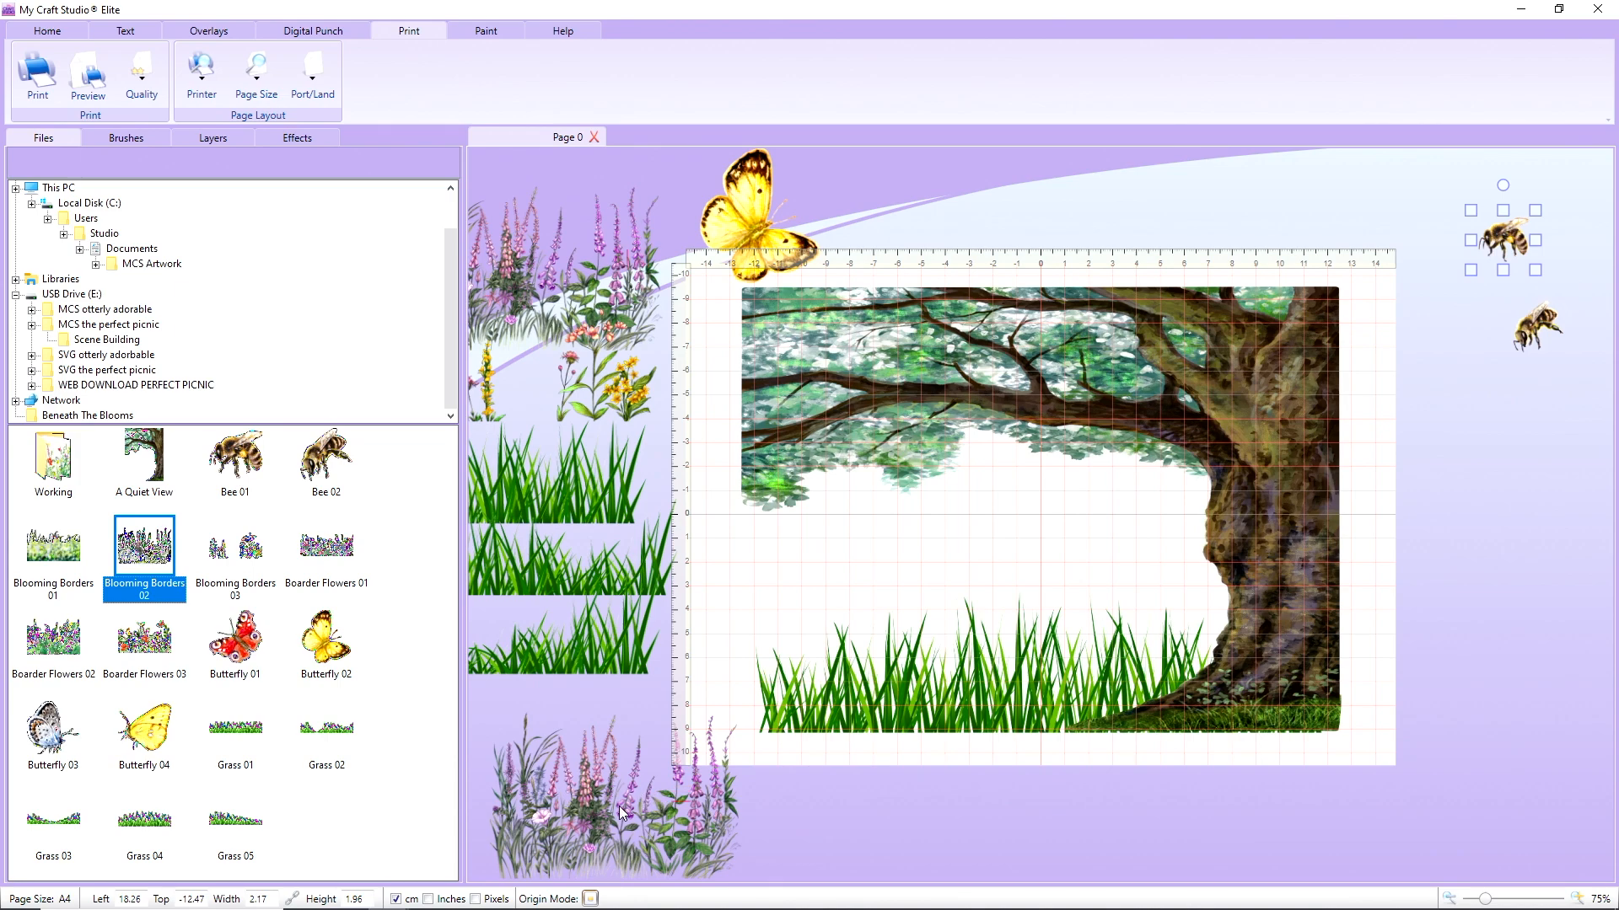
drag(618, 806, 582, 769)
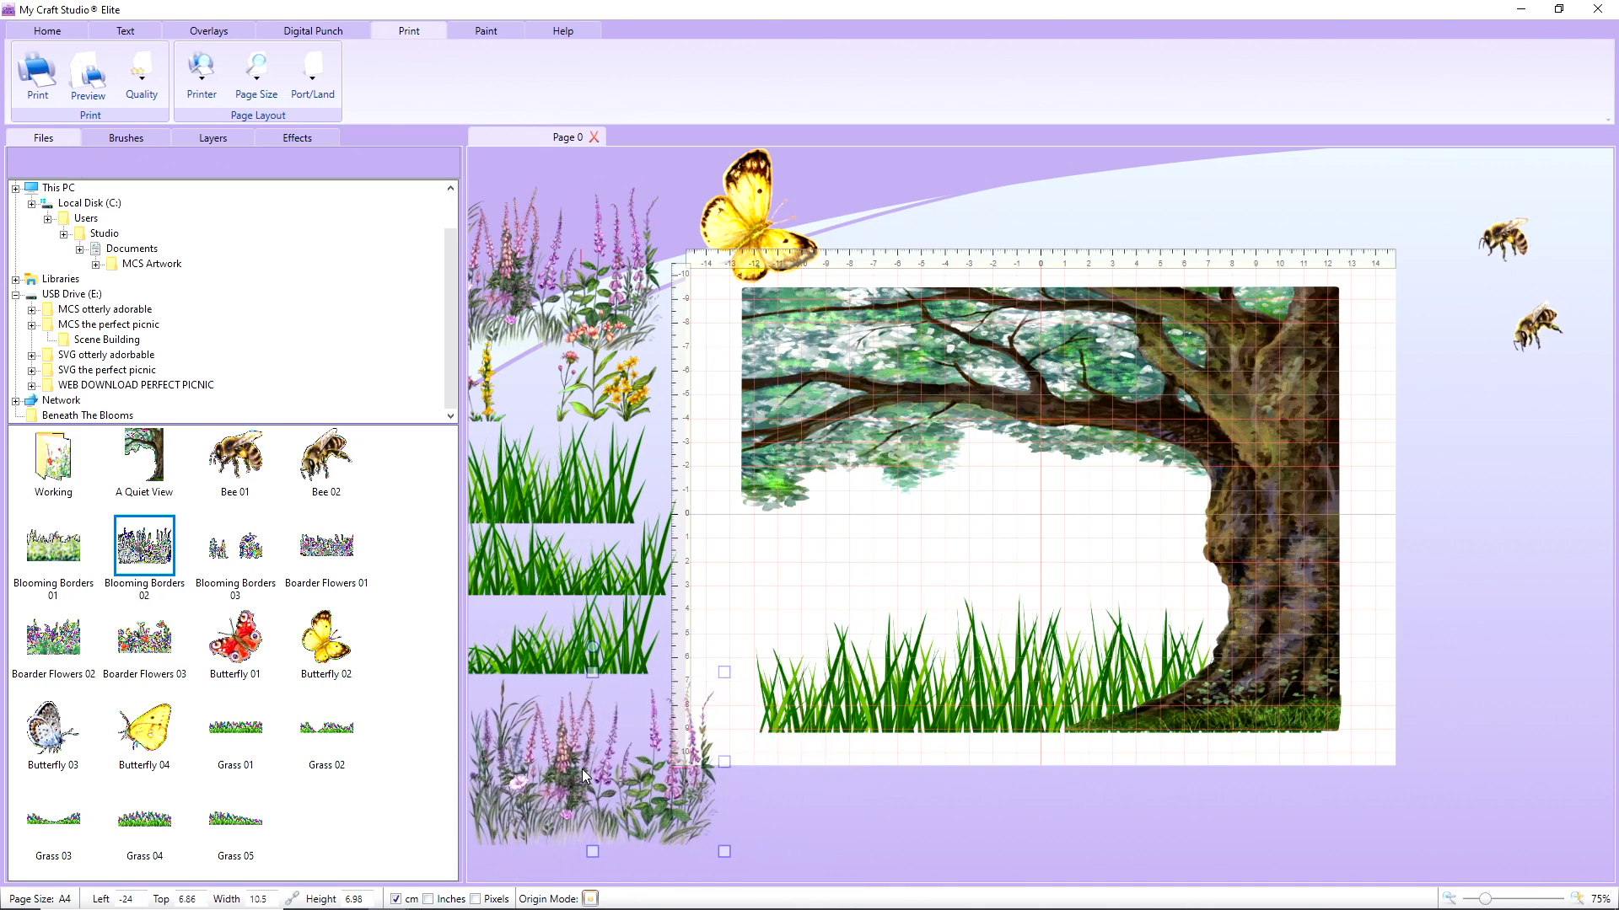
click(61, 31)
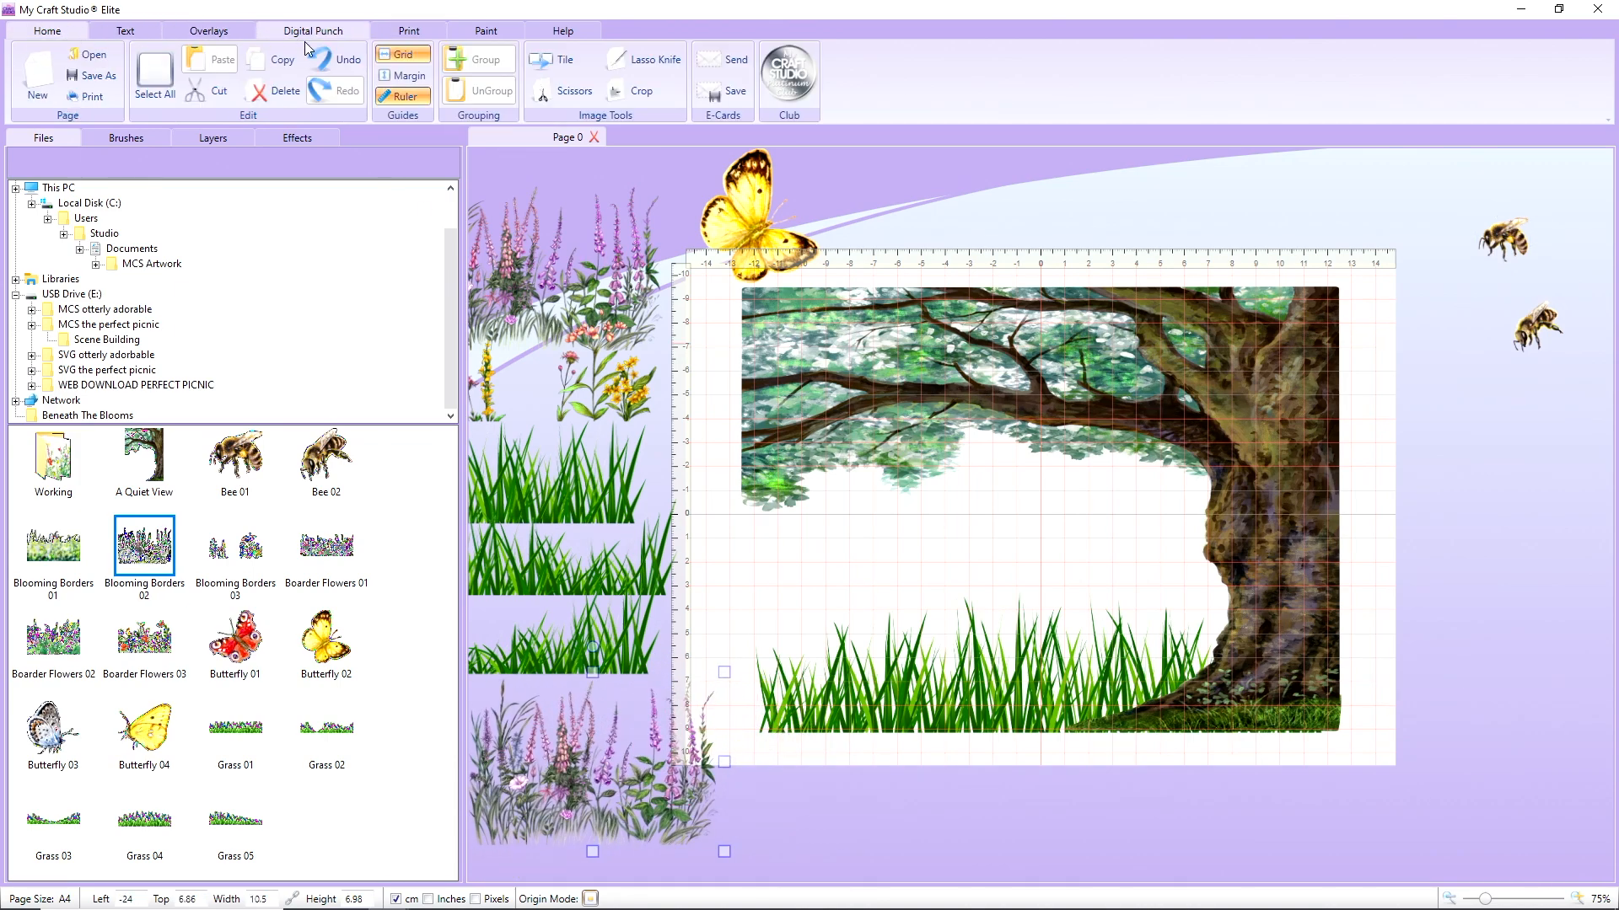
click(281, 91)
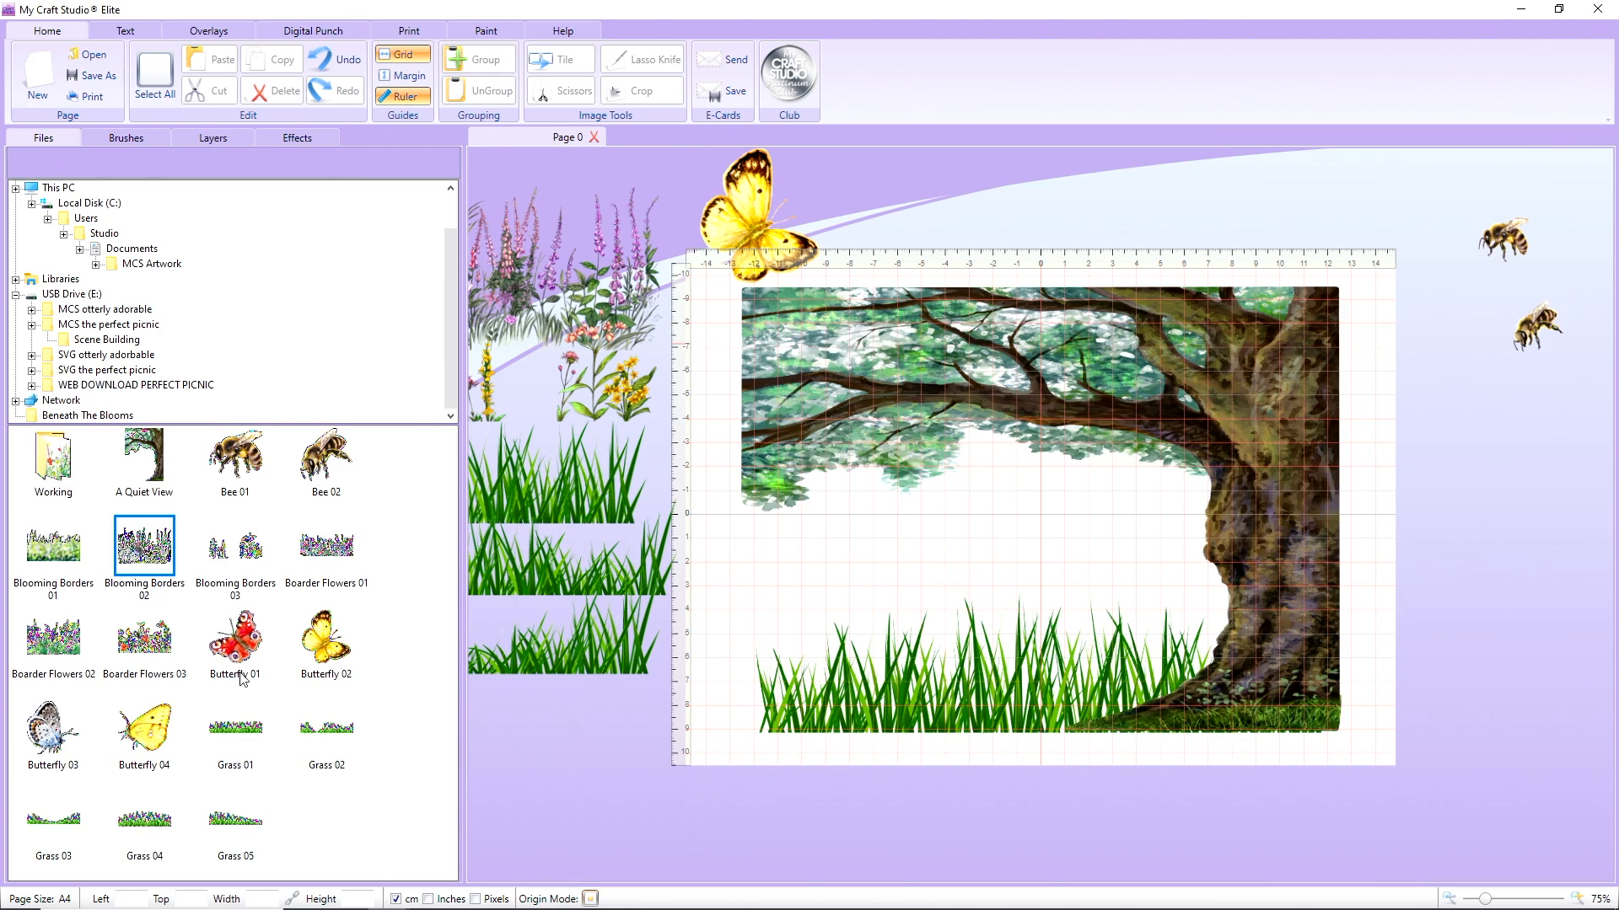
Add Boarder Flowers 03 off the page's lower left and open the Scene Building folder of MCS the perfect picnic
drag(145, 638, 391, 738)
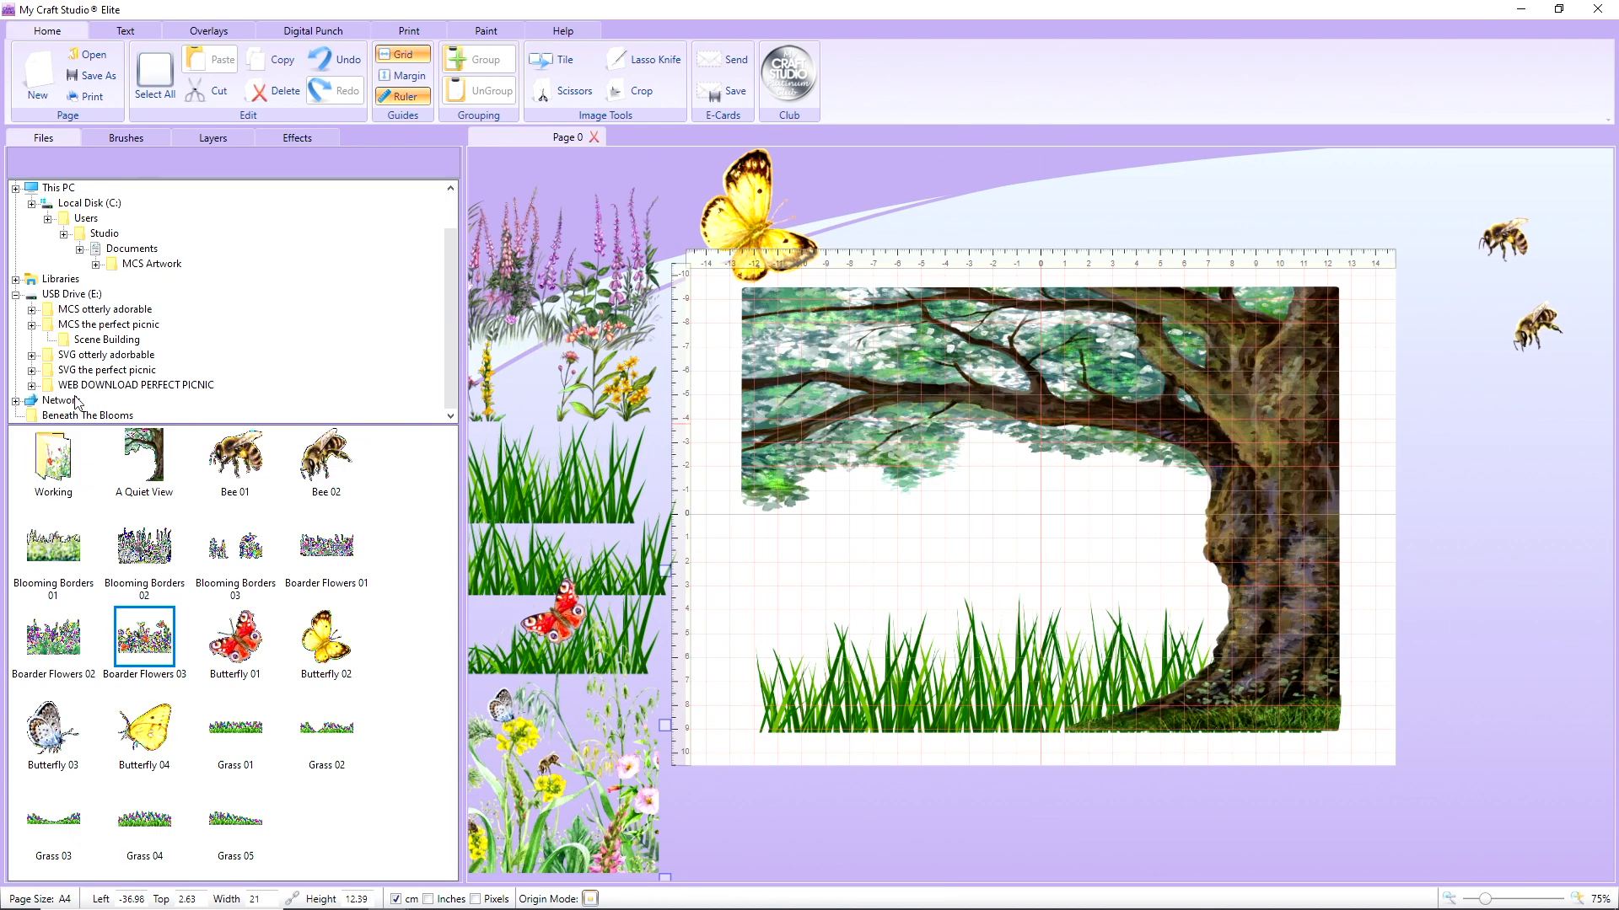
click(107, 340)
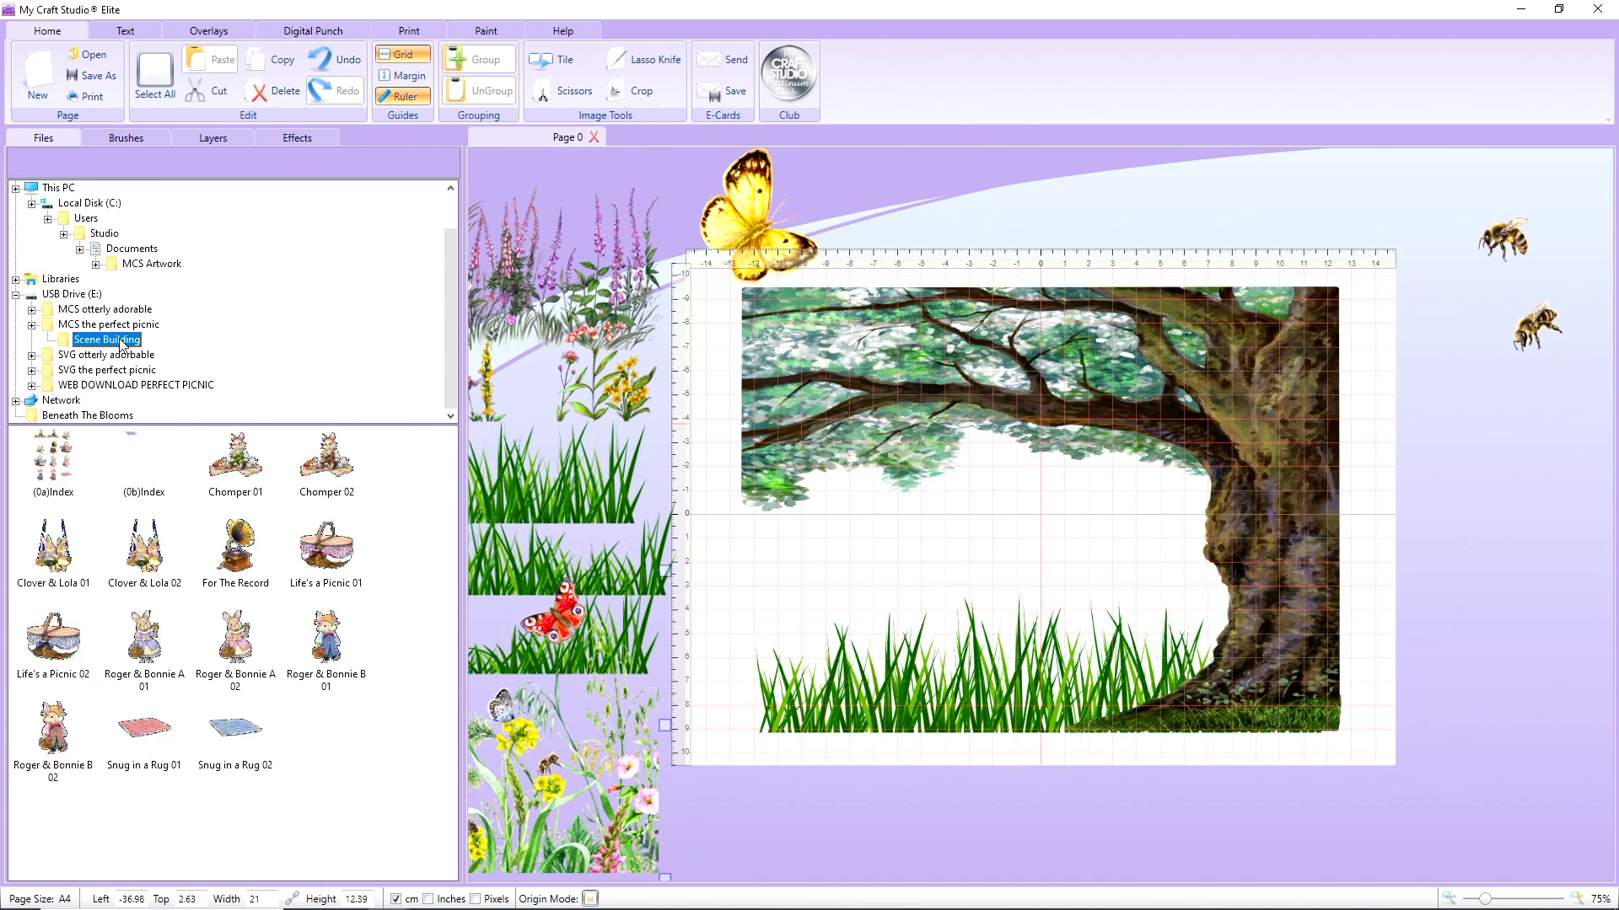
drag(255, 482, 838, 549)
drag(1015, 740, 943, 624)
drag(1146, 746, 1067, 682)
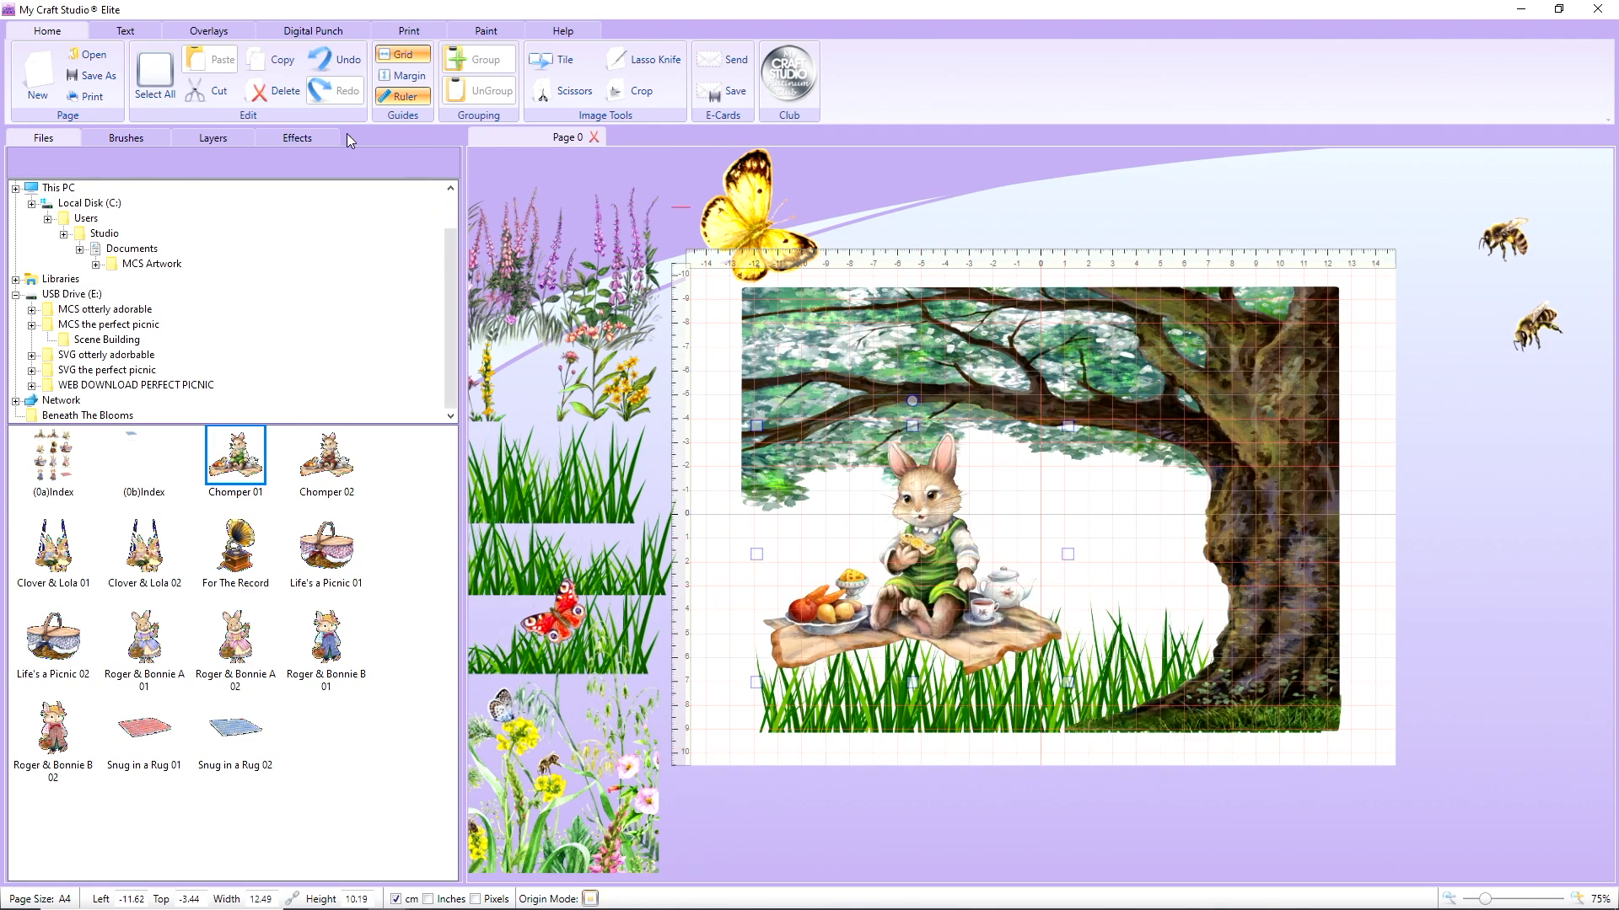
click(287, 91)
Replace Chomper 01 with Chomper 02, shrink it to about 11.43 × 9.33 cm and seat it on the grass beside the tree
click(329, 462)
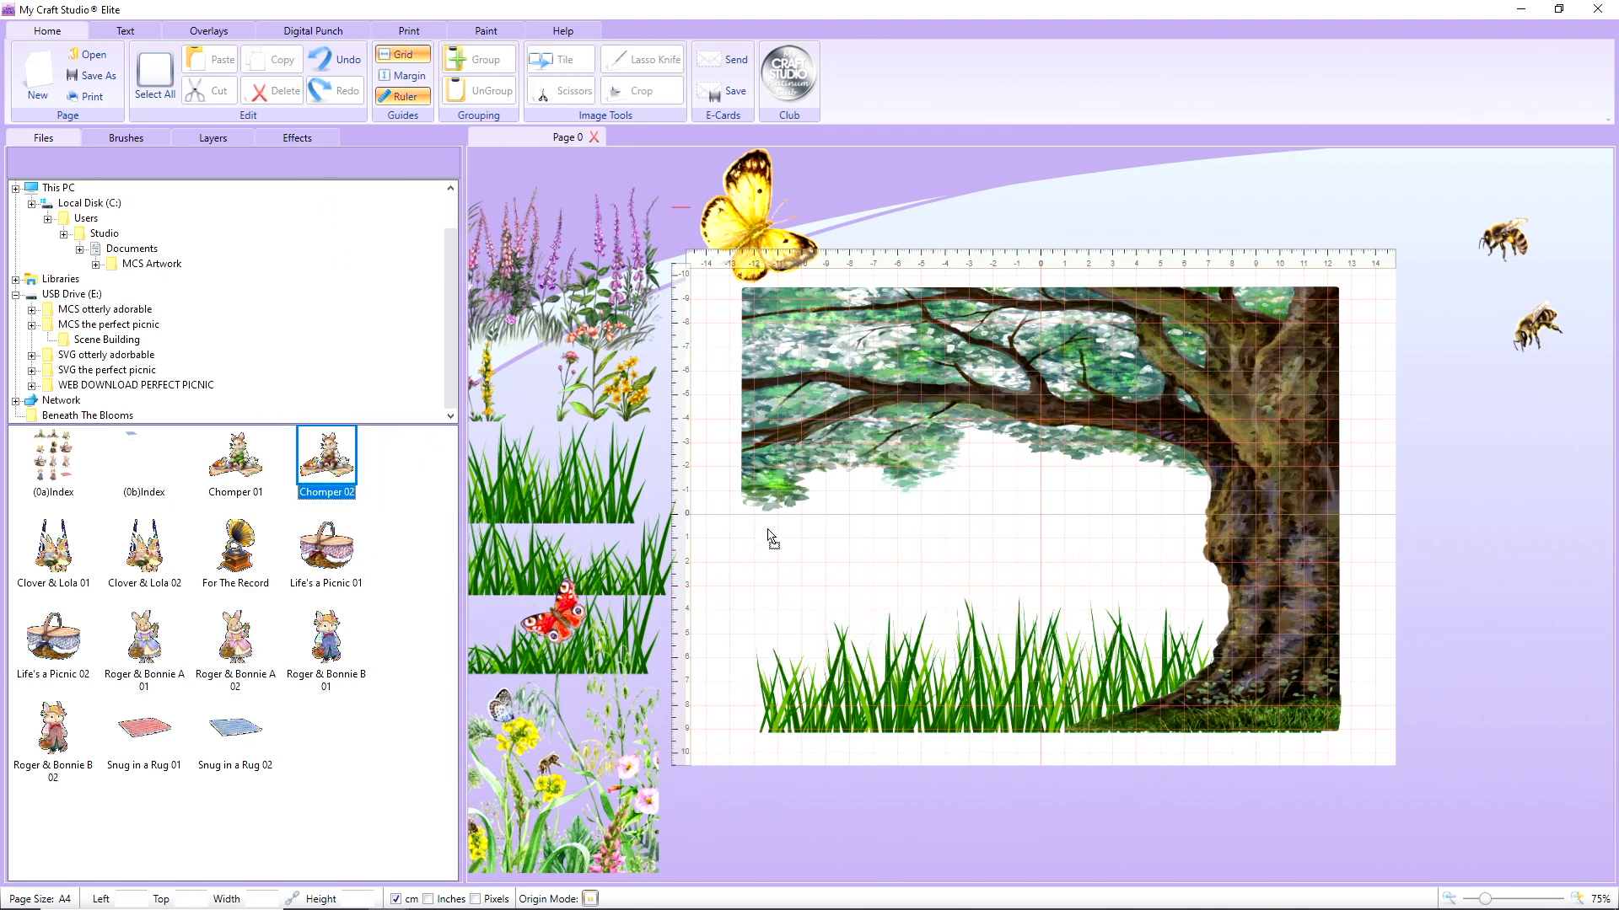
drag(329, 462, 870, 510)
click(1087, 740)
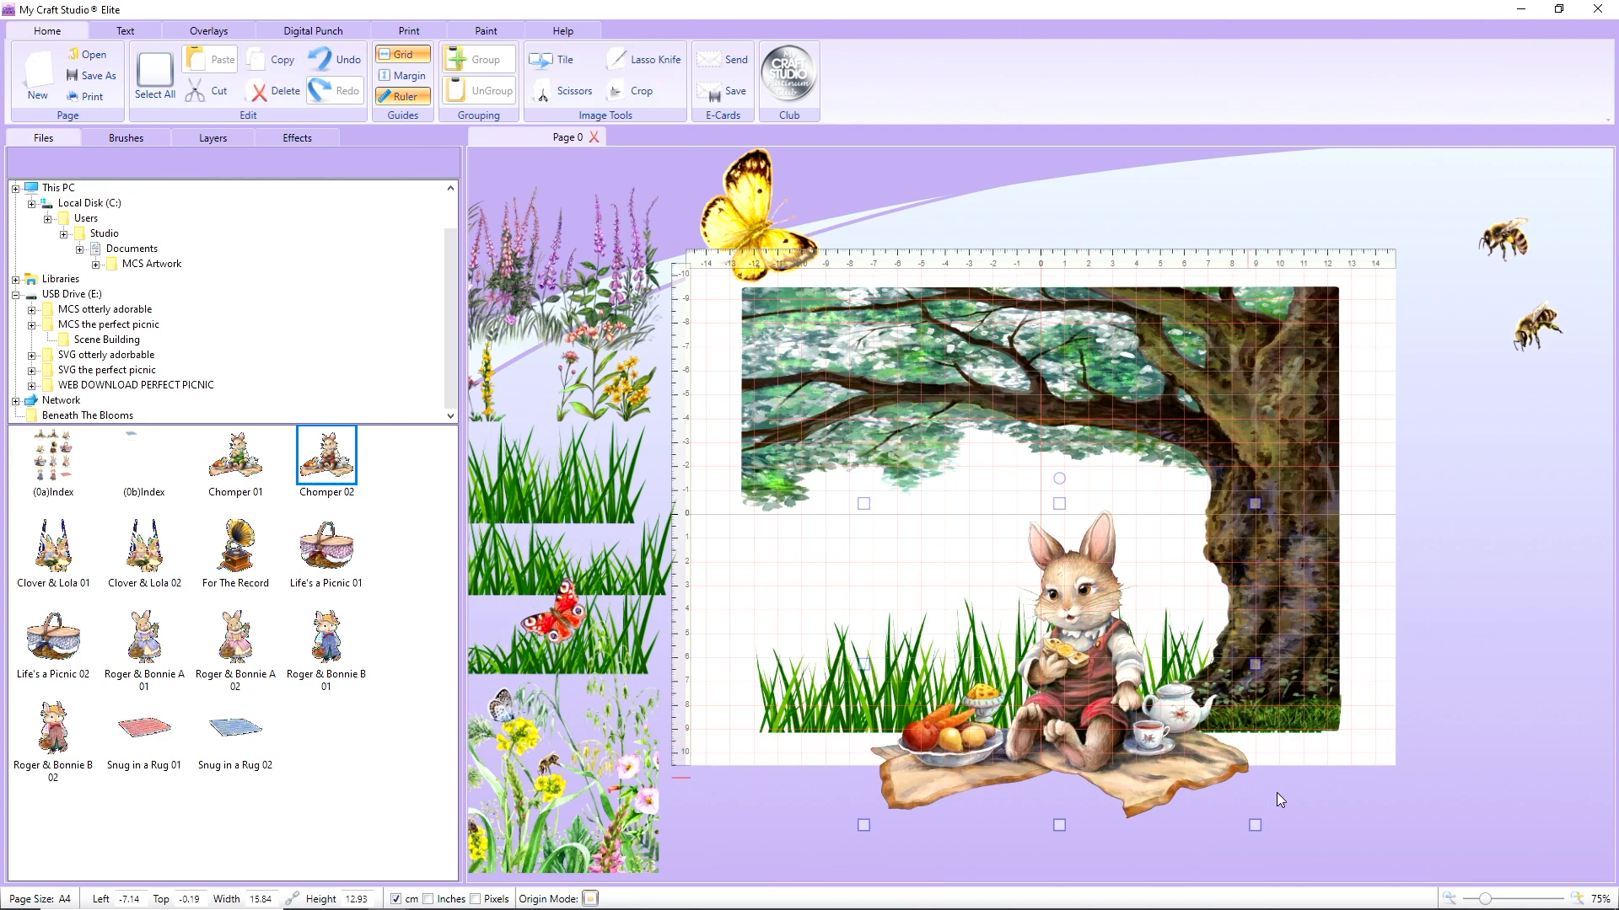
drag(1253, 828, 1155, 743)
mouse_move(1028, 635)
mouse_down()
mouse_move(1025, 619)
mouse_move(1038, 626)
mouse_up()
drag(1165, 735, 1159, 729)
drag(1085, 679, 1101, 685)
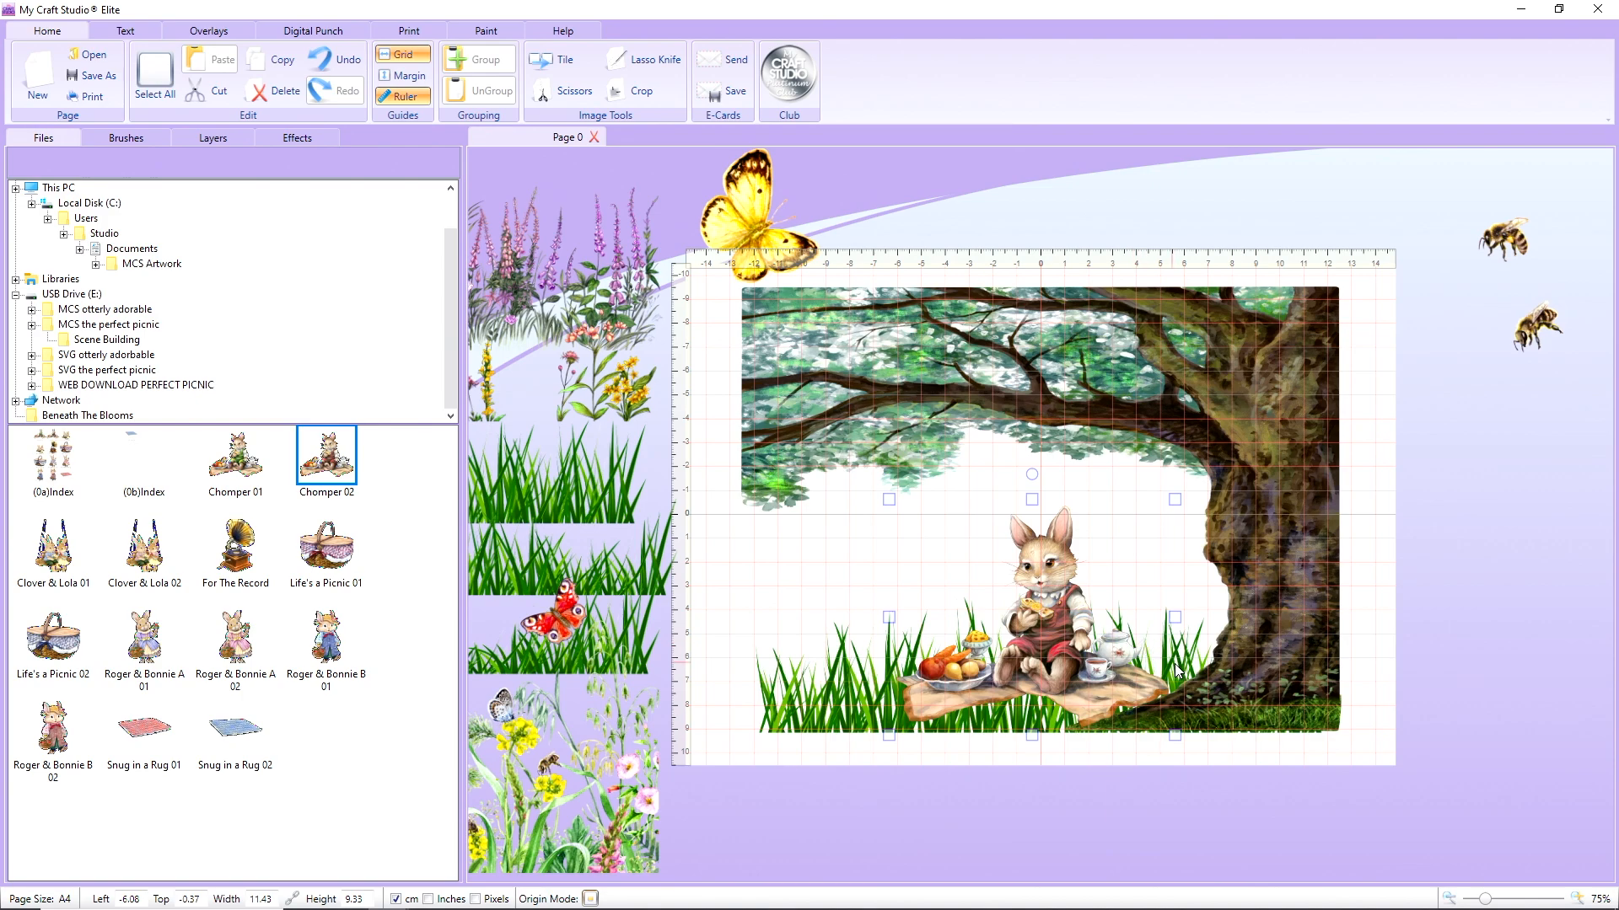
Move the parked Boarder Flowers 03 onto the page, shrink it to about 7.14 × 4.21 cm and place it on the lower-left grass
click(566, 799)
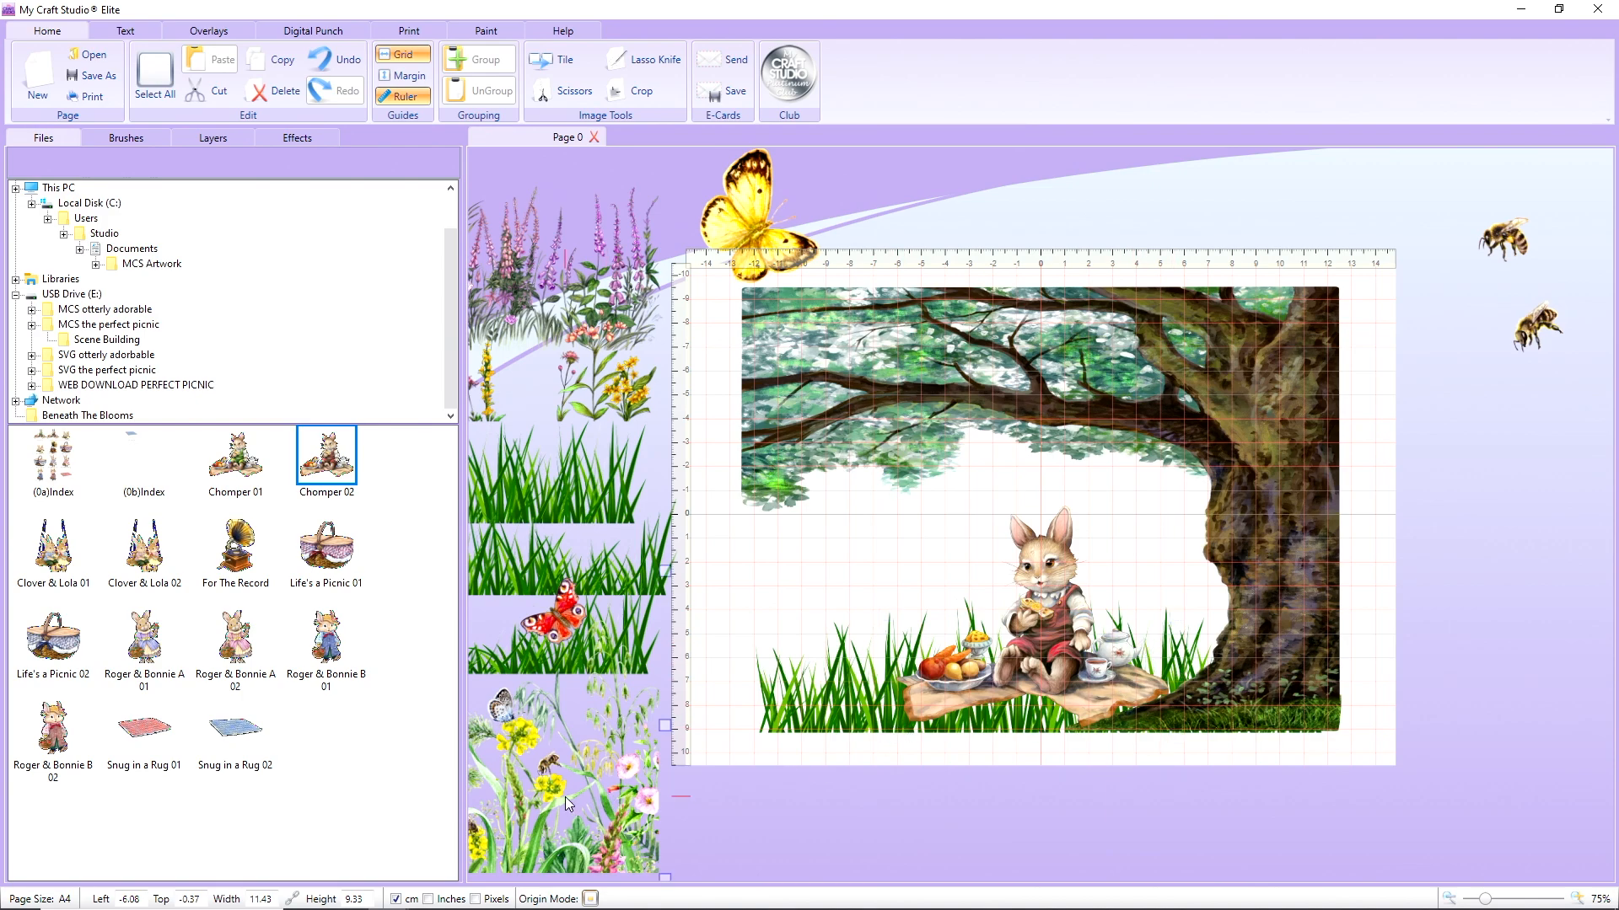
drag(565, 796, 1163, 656)
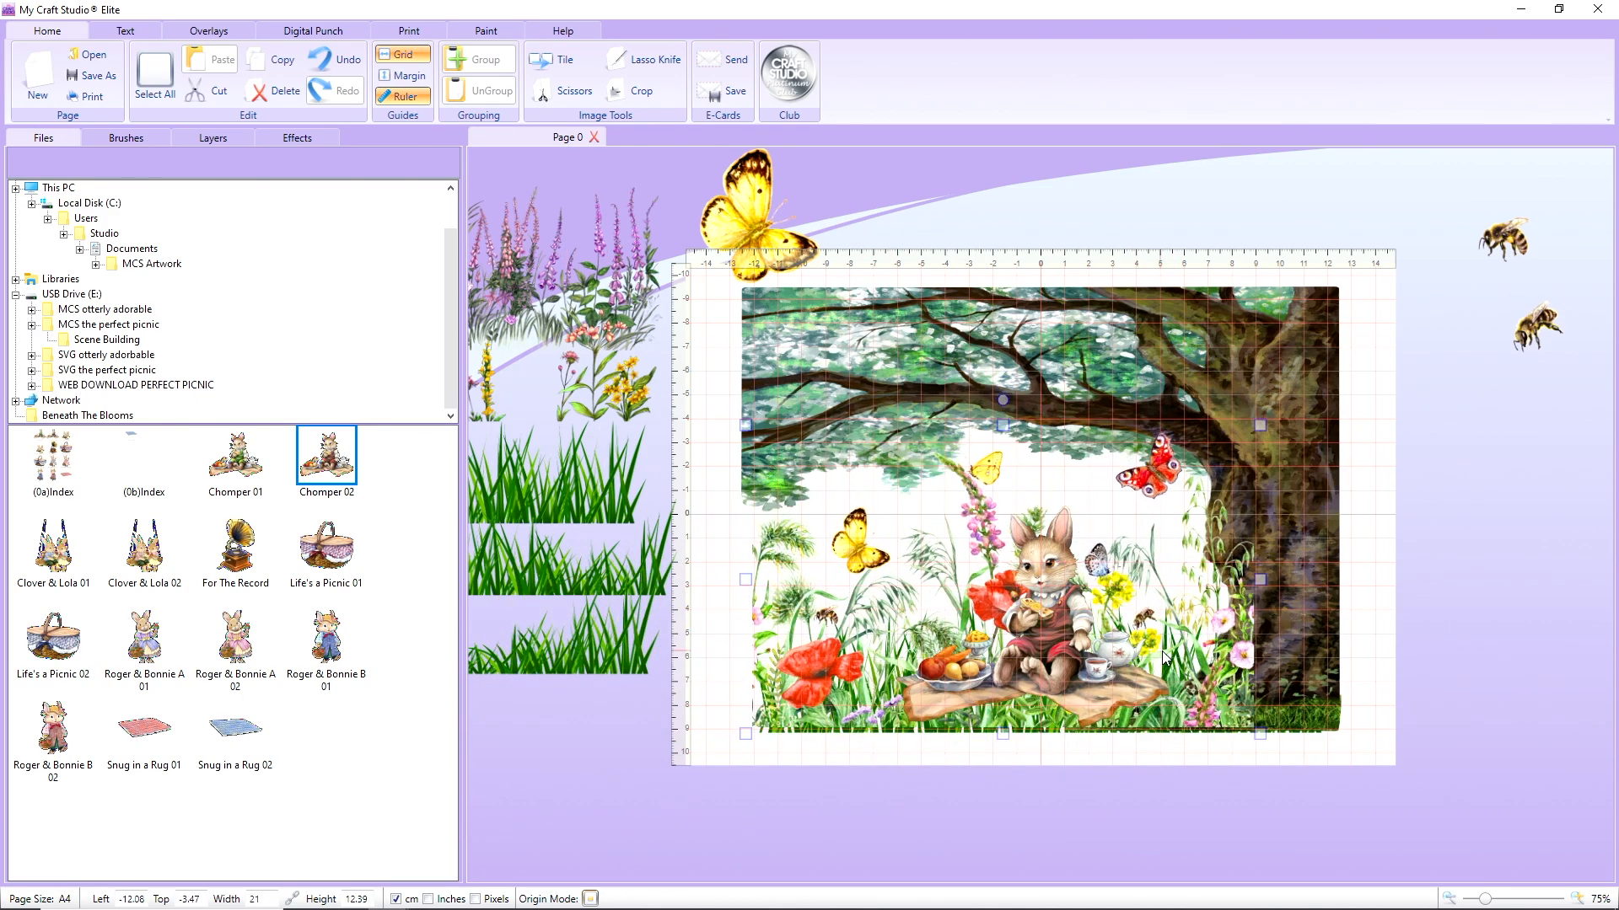
drag(1260, 737, 1037, 519)
drag(848, 496, 866, 695)
Duplicate the small Boarder Flowers 03 twice and line the copies up along the grass, from the rabbit's blanket to the tree trunk
right_click(876, 684)
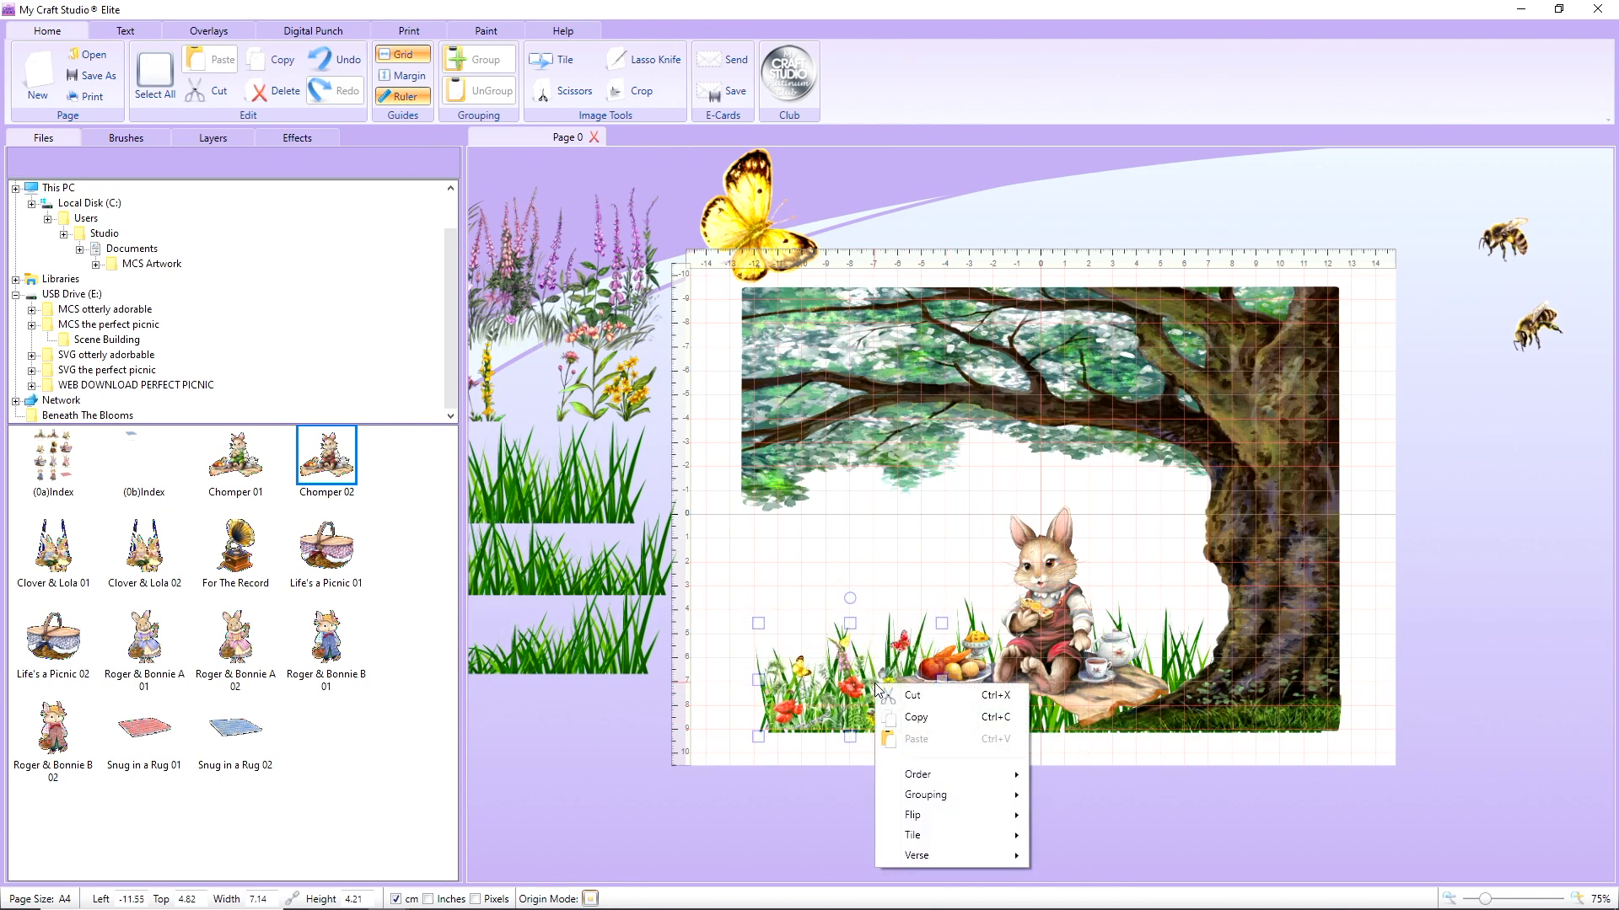
click(943, 725)
right_click(882, 702)
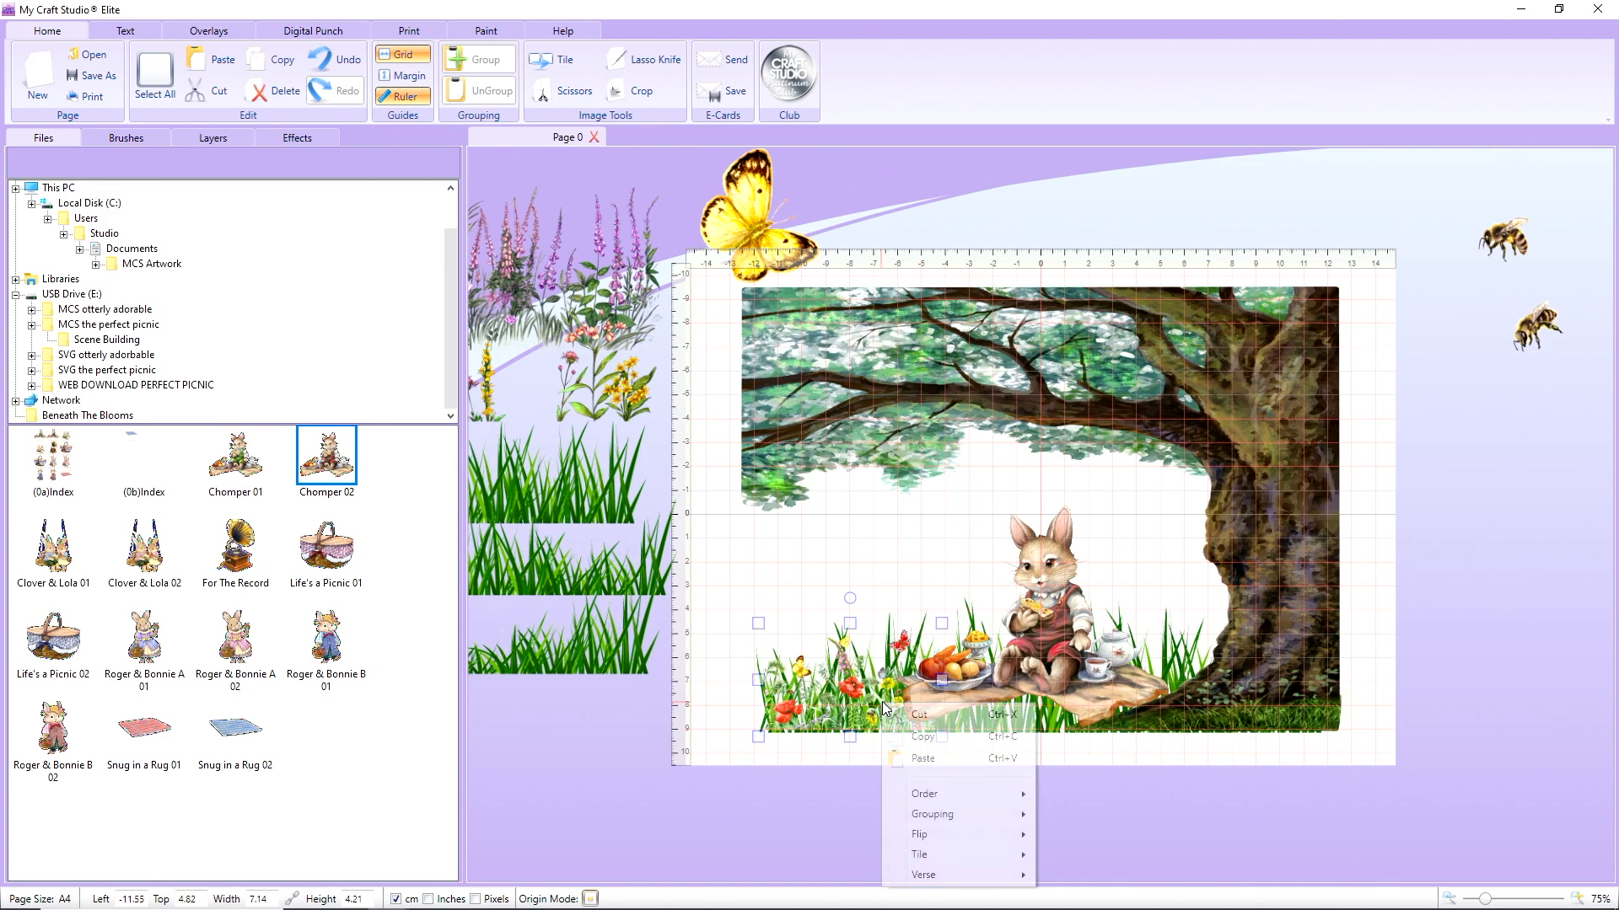
click(900, 739)
drag(873, 706, 1022, 708)
right_click(1023, 712)
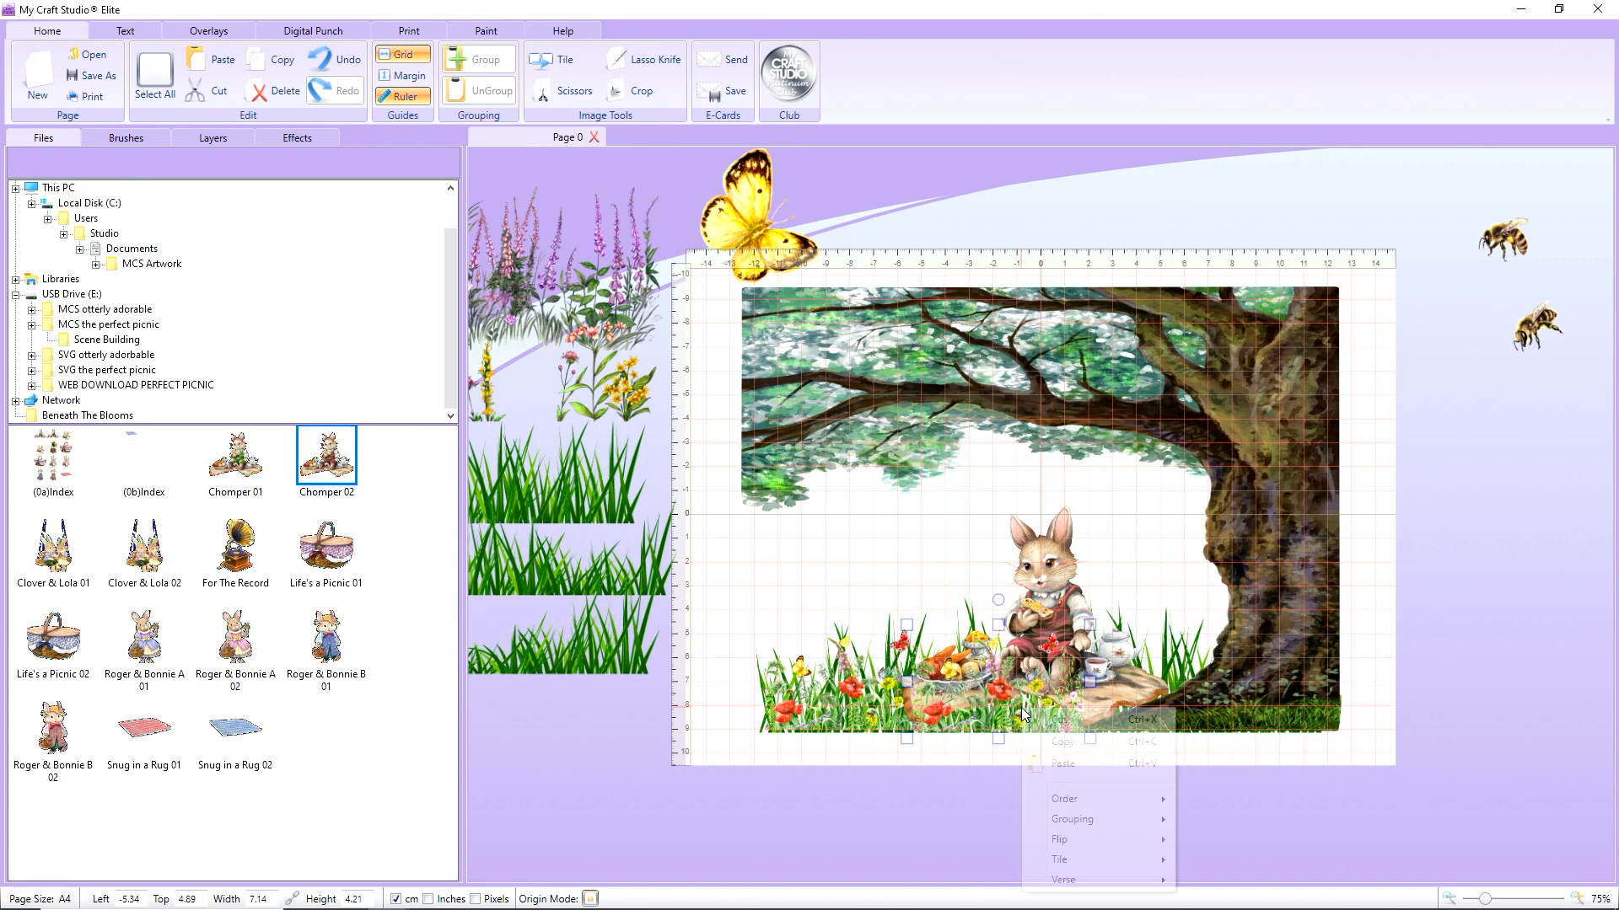
click(1089, 741)
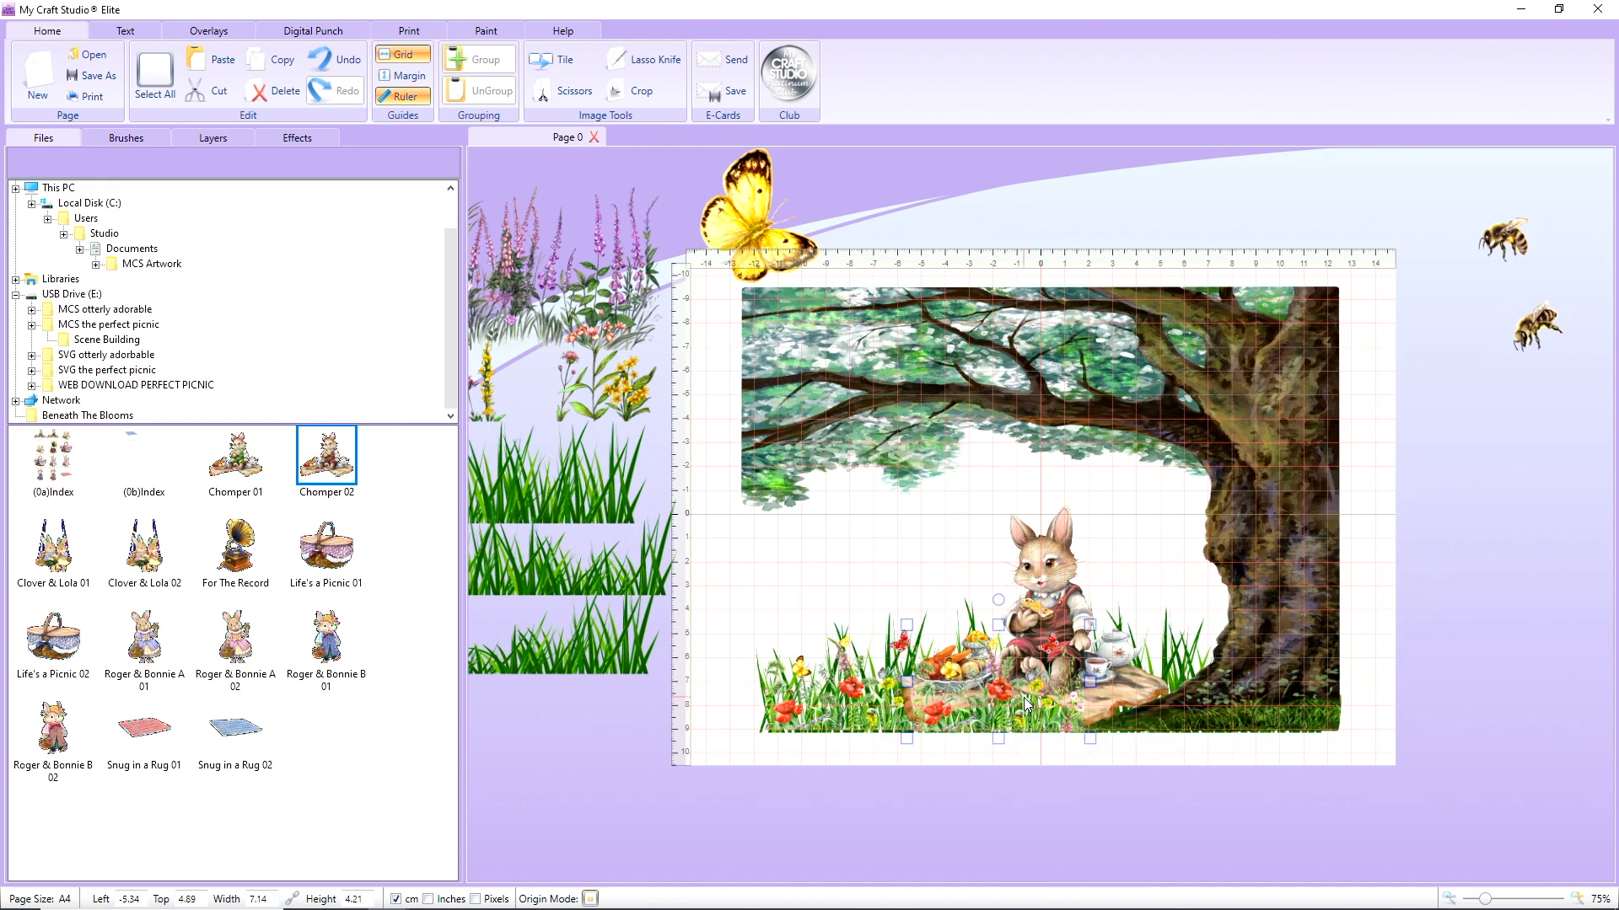
right_click(1025, 700)
click(1065, 753)
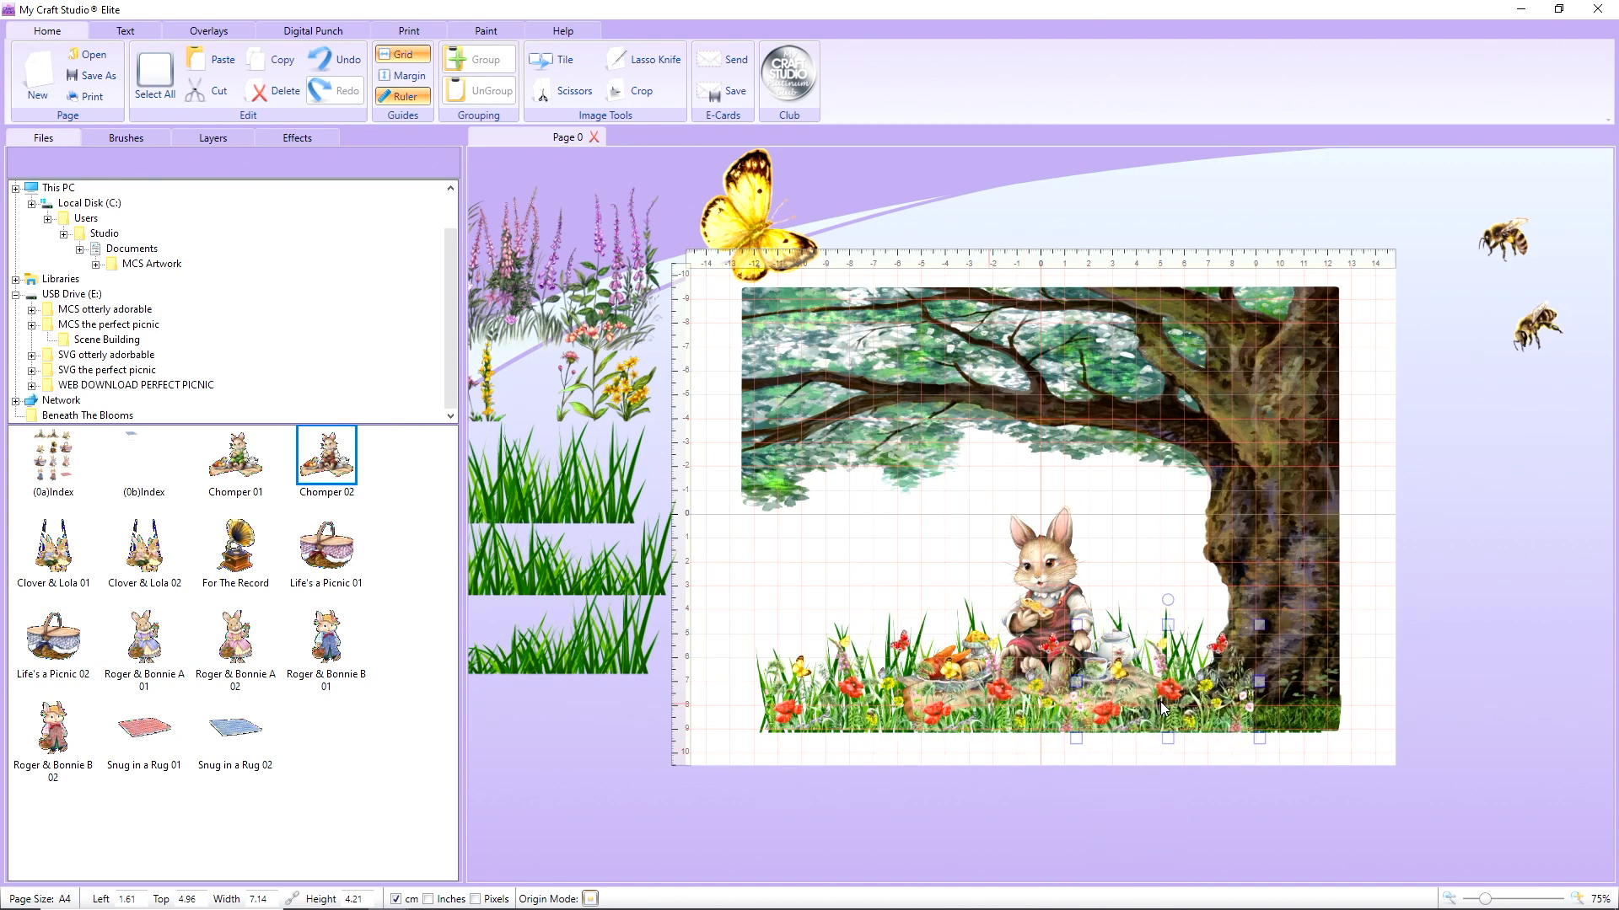
drag(1165, 701, 1166, 704)
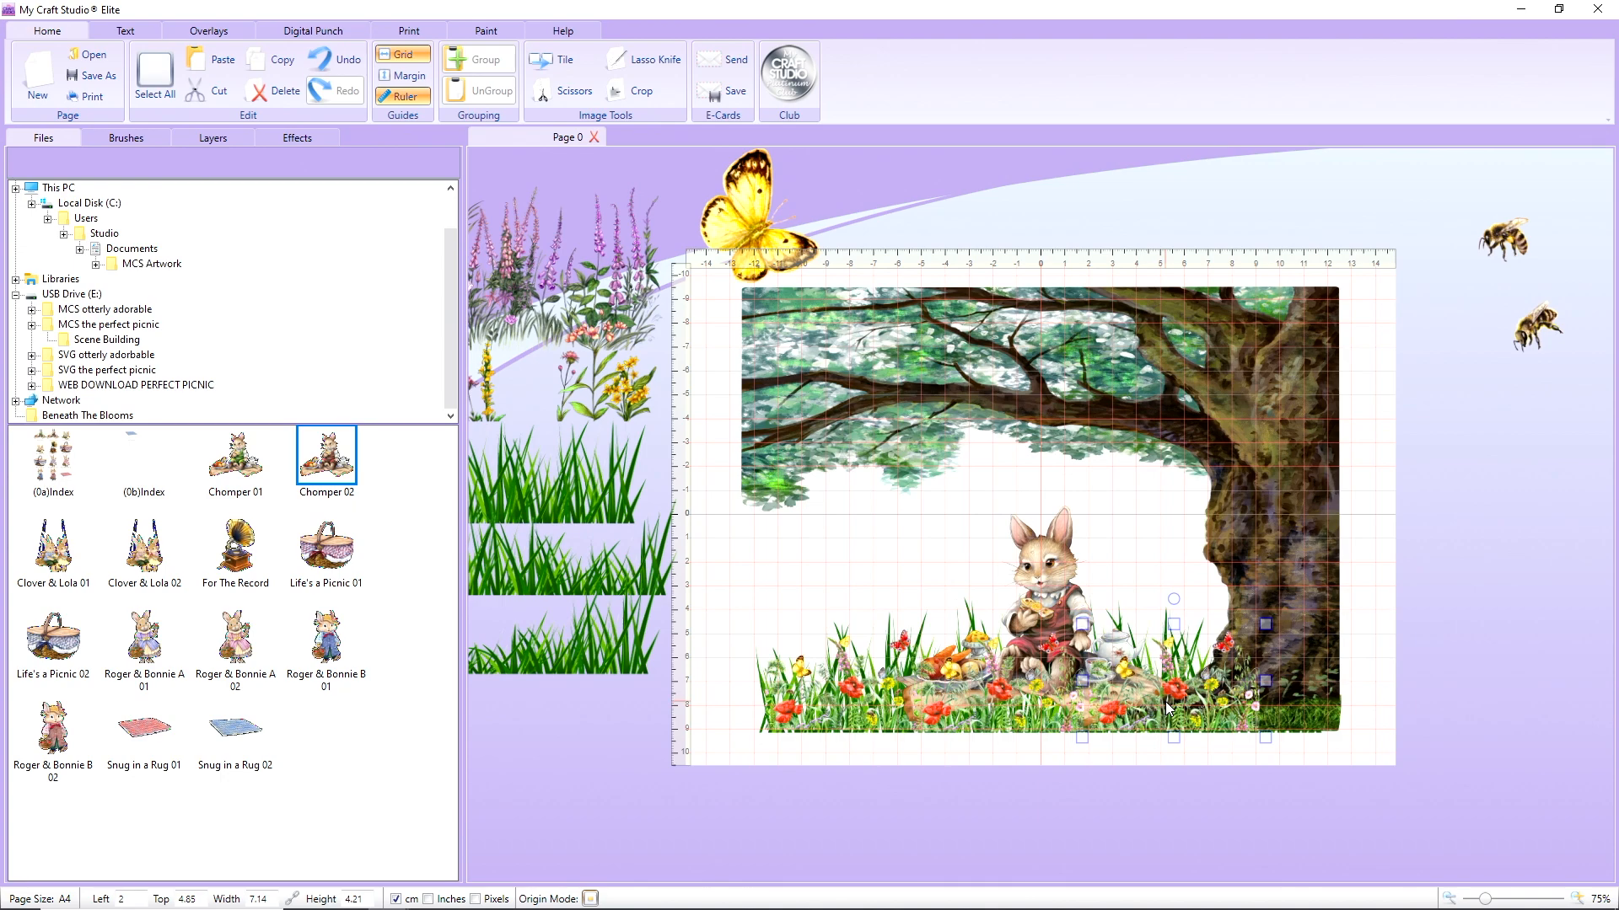
Send the flower copy nearest the tree backwards three levels, behind the rabbit's blanket
right_click(1167, 705)
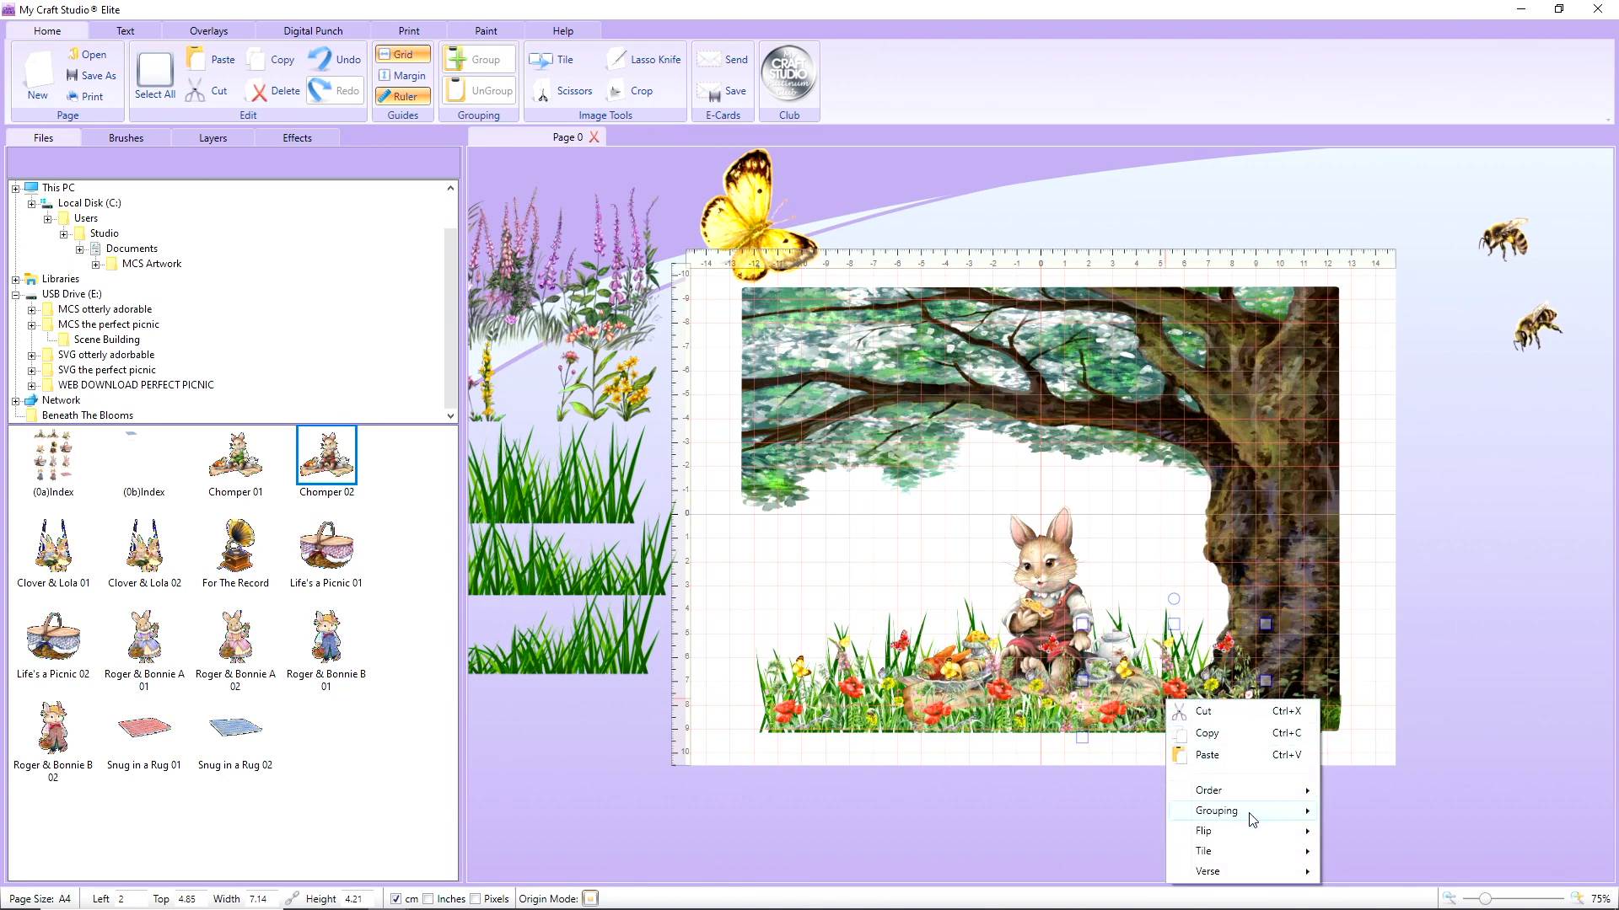
mouse_move(1250, 792)
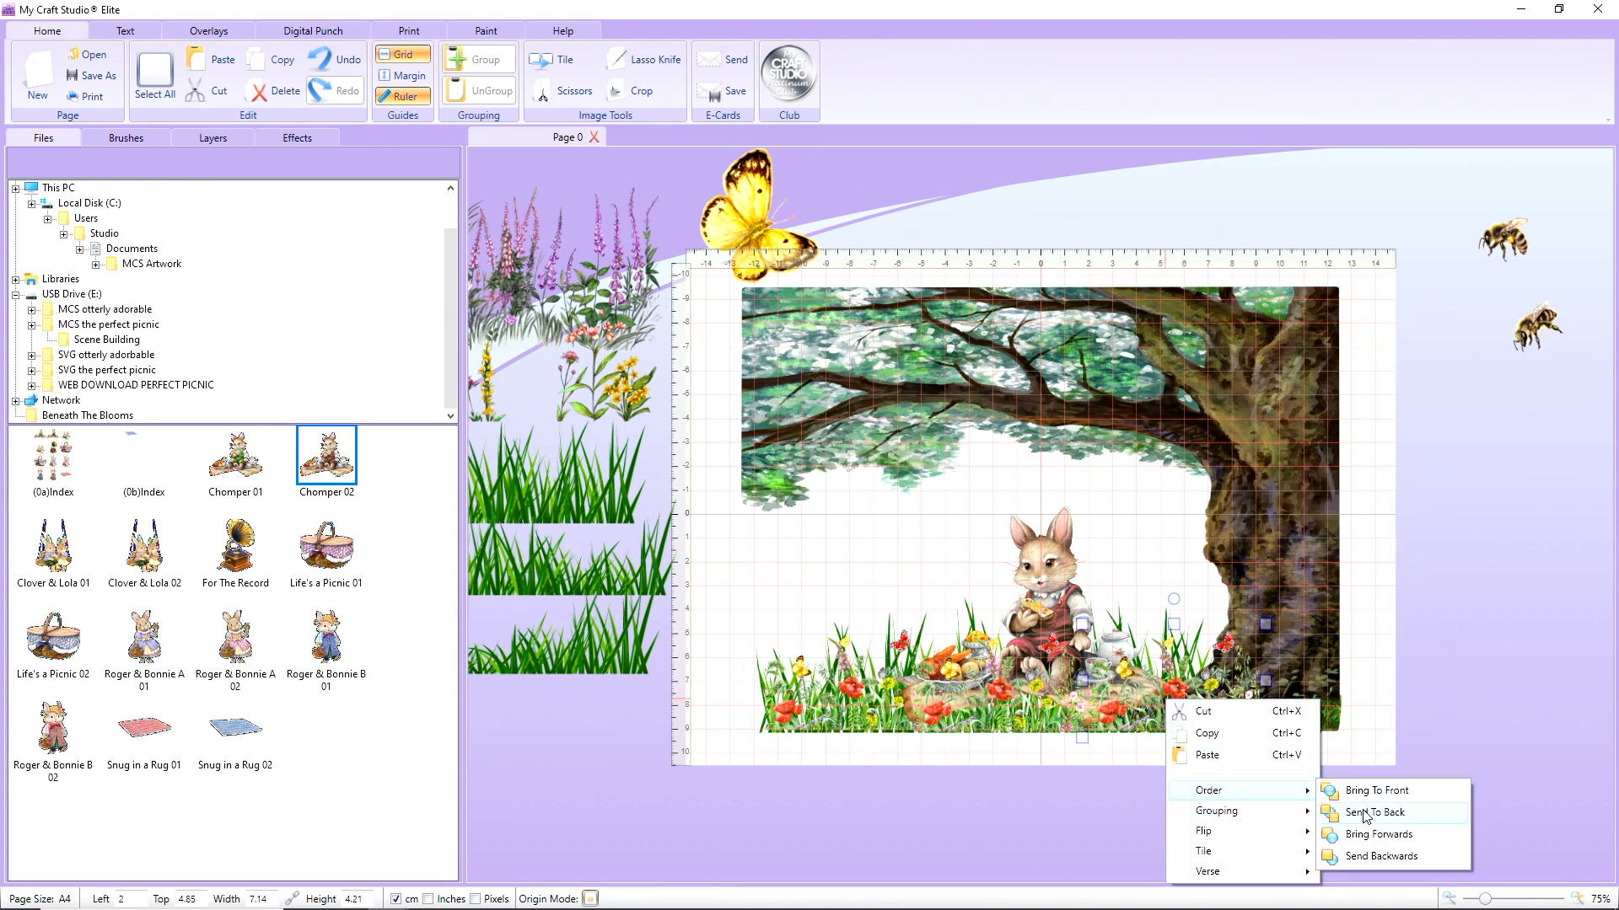
click(1380, 856)
right_click(1211, 655)
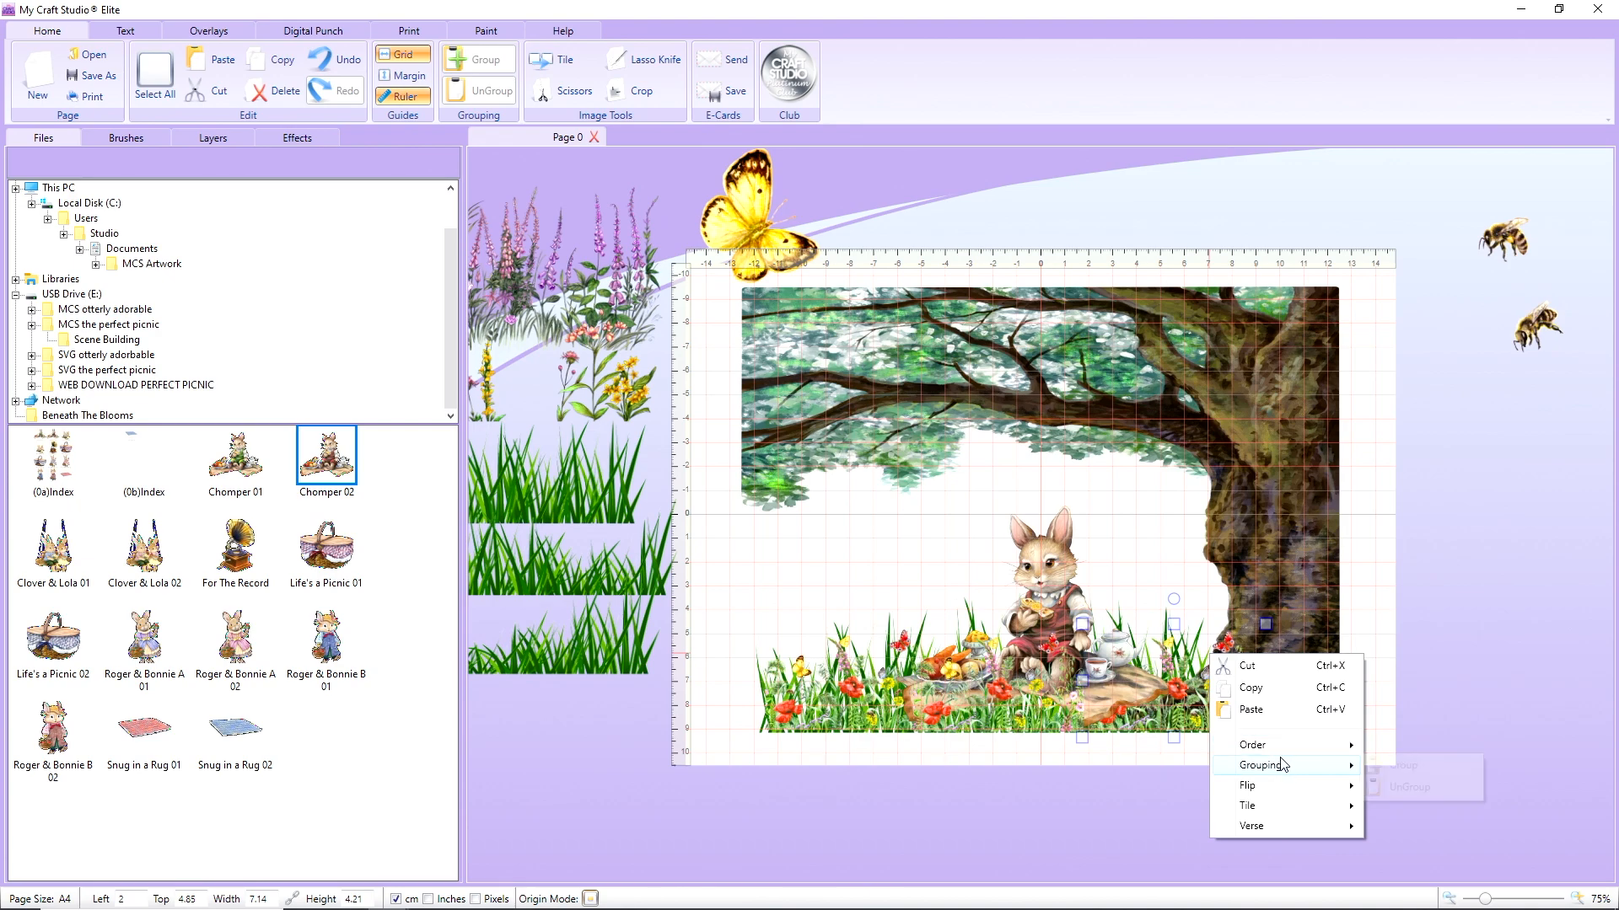
mouse_move(1287, 772)
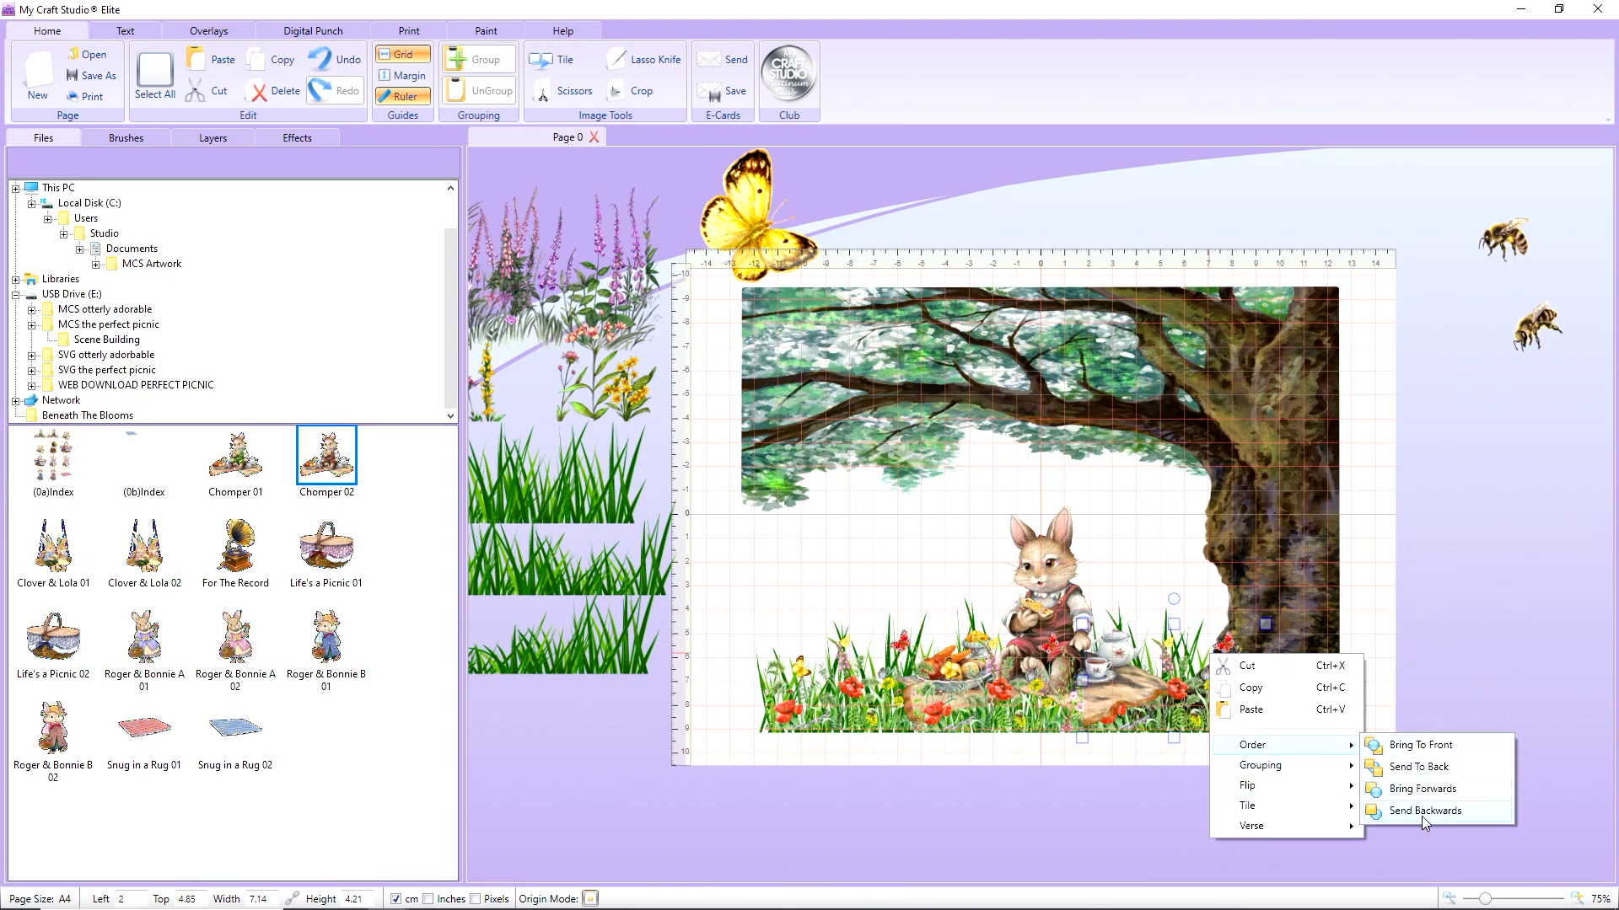
click(1422, 811)
right_click(1154, 698)
mouse_move(1222, 787)
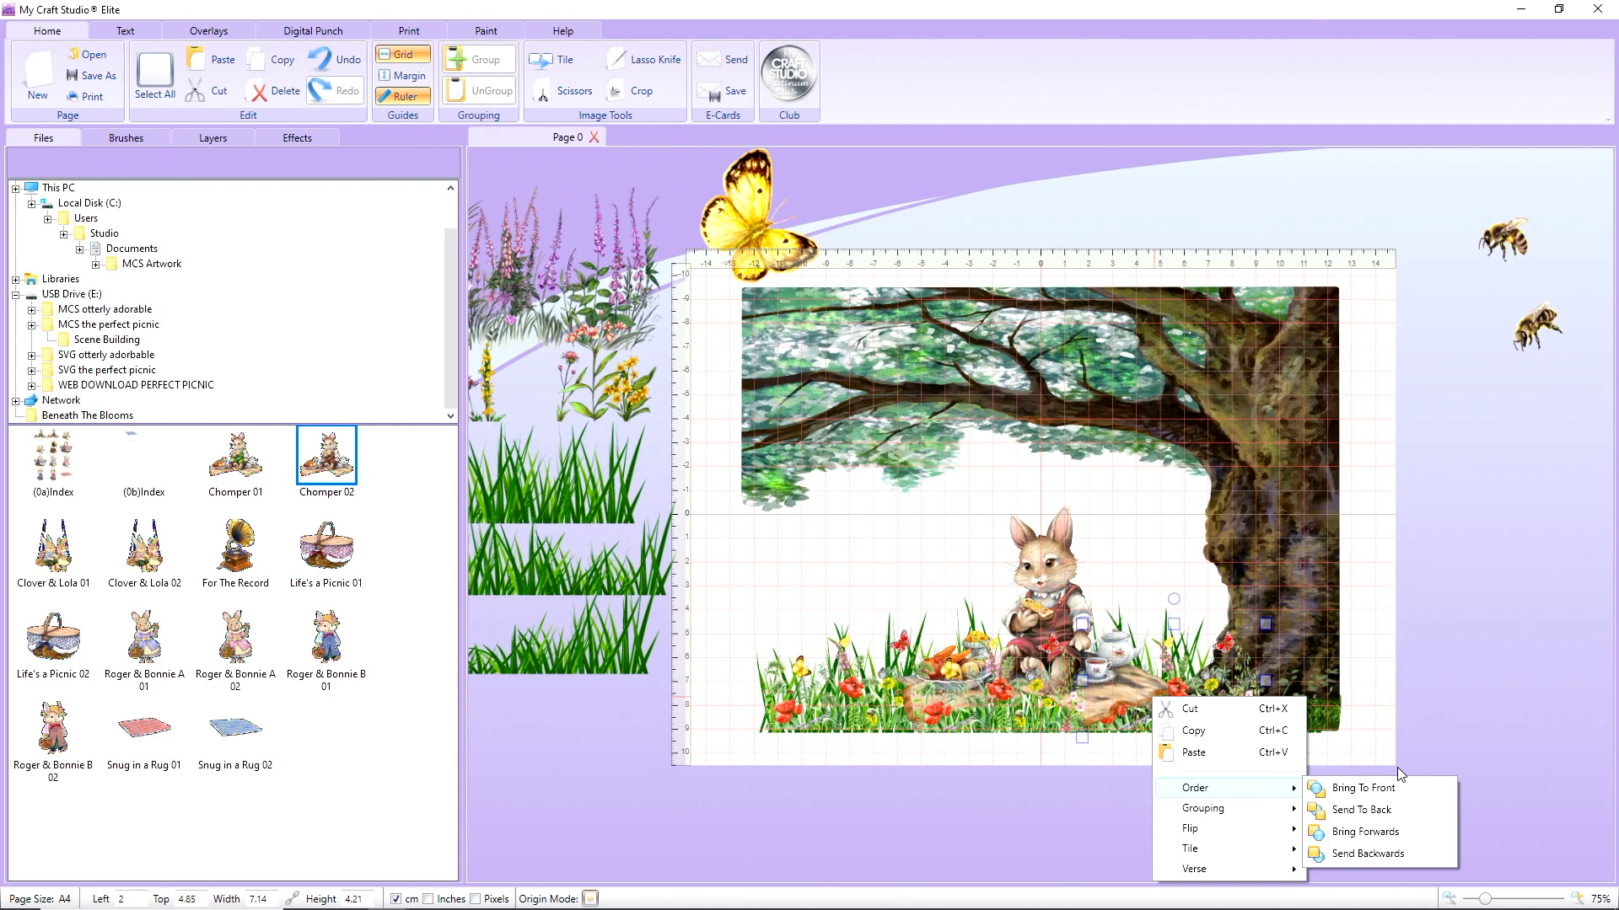
click(1349, 854)
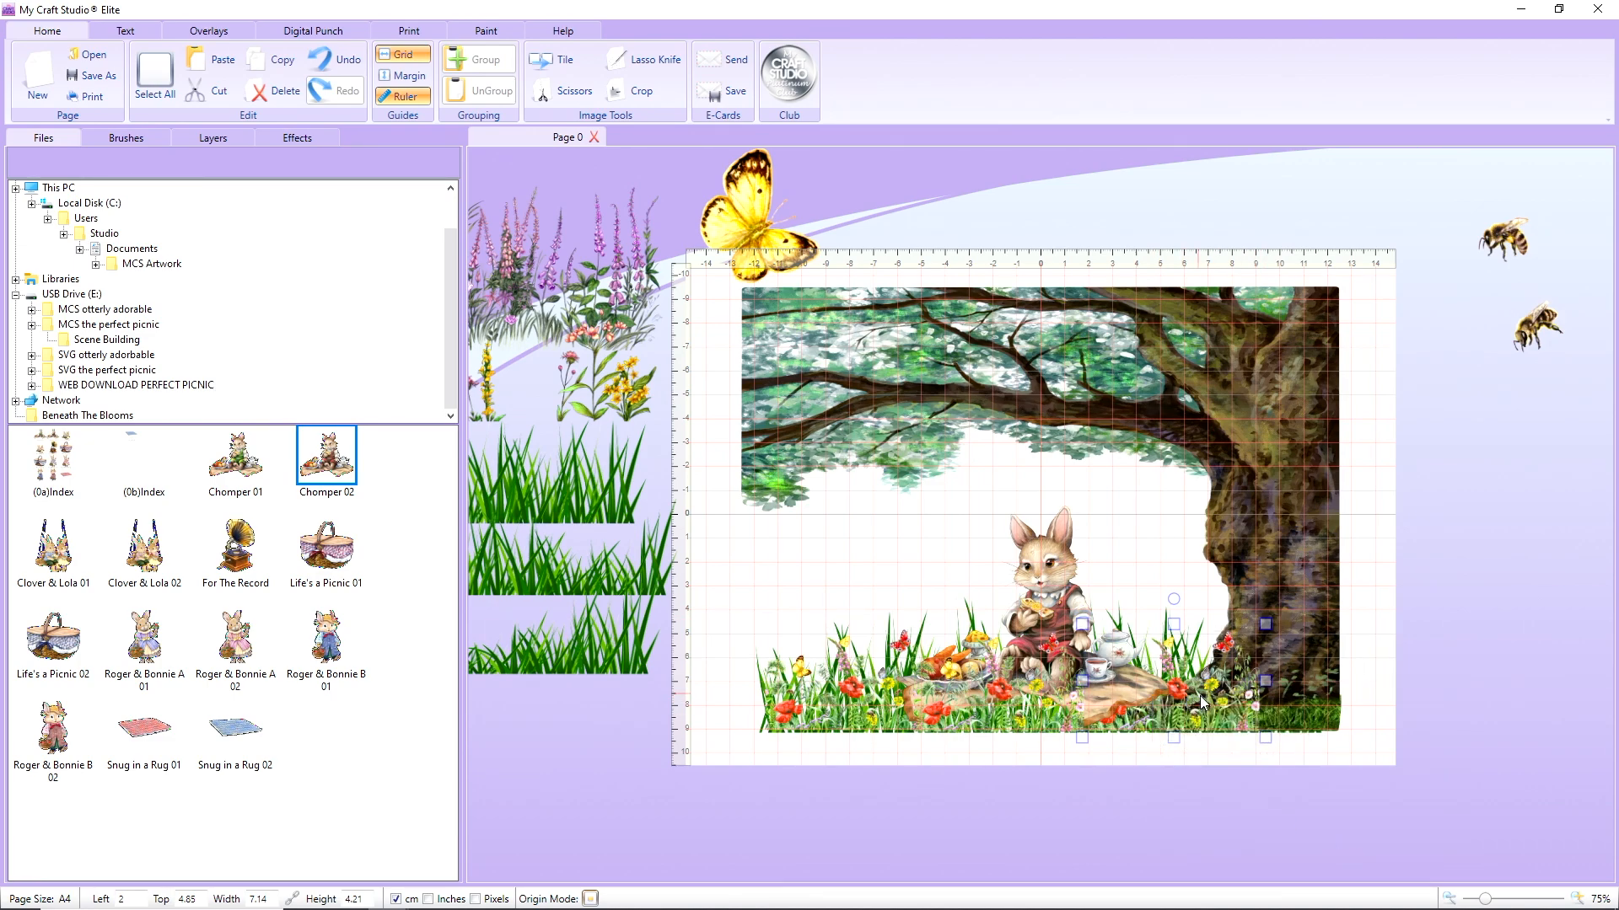
Nudge the flower copy nearest the tree slightly left to about 1.79 cm and send it several more levels backwards
drag(1201, 695, 1195, 697)
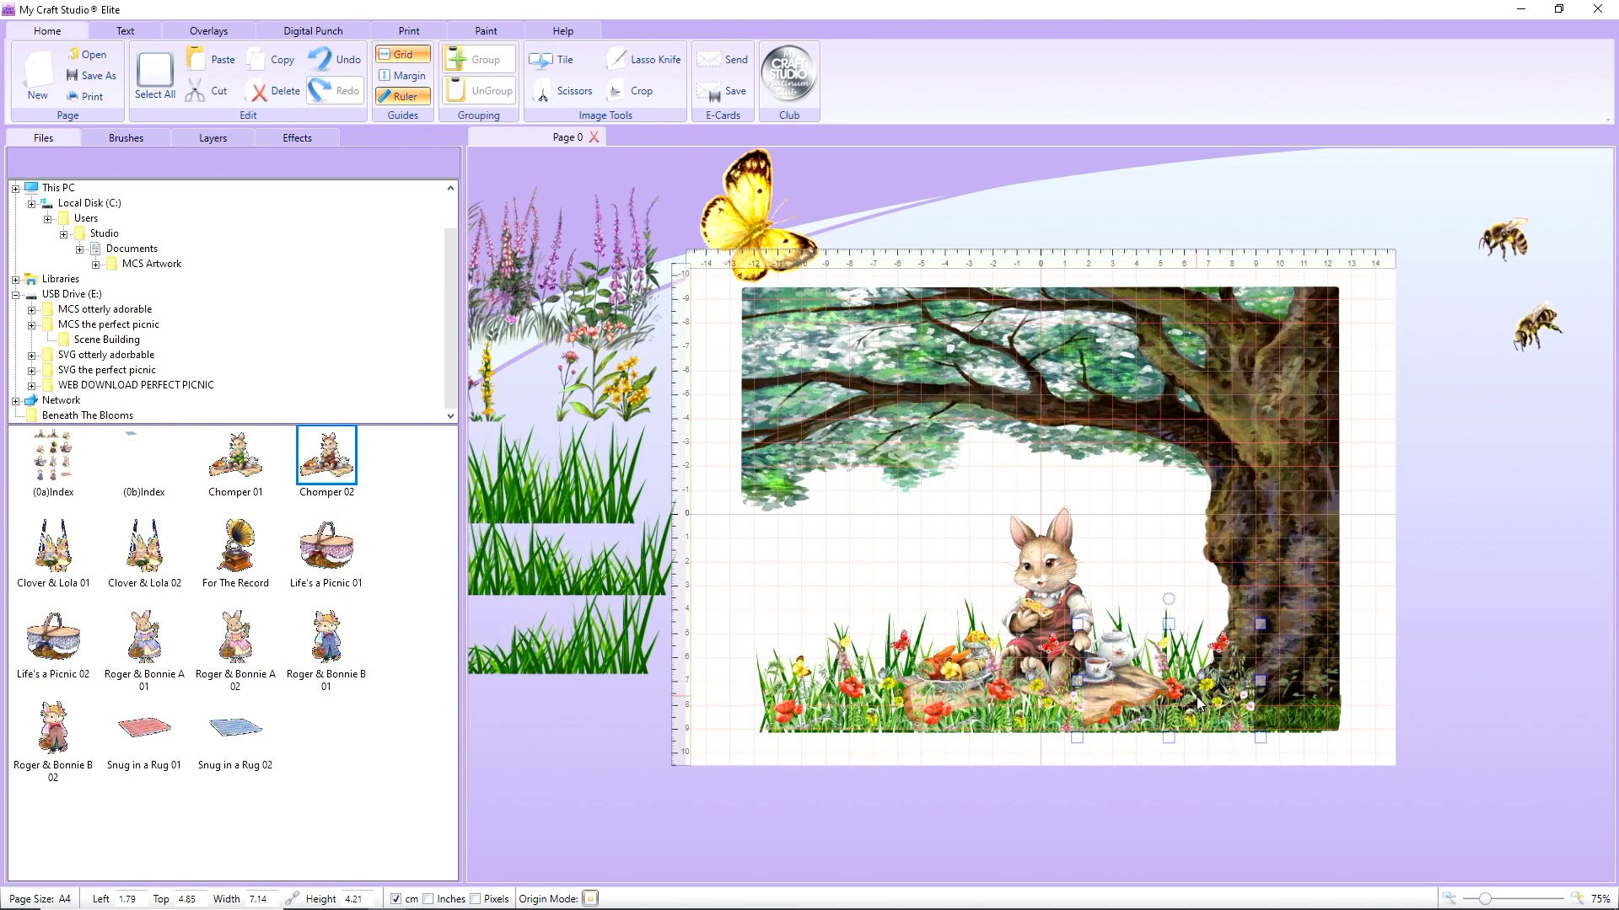
right_click(1197, 700)
mouse_move(1335, 785)
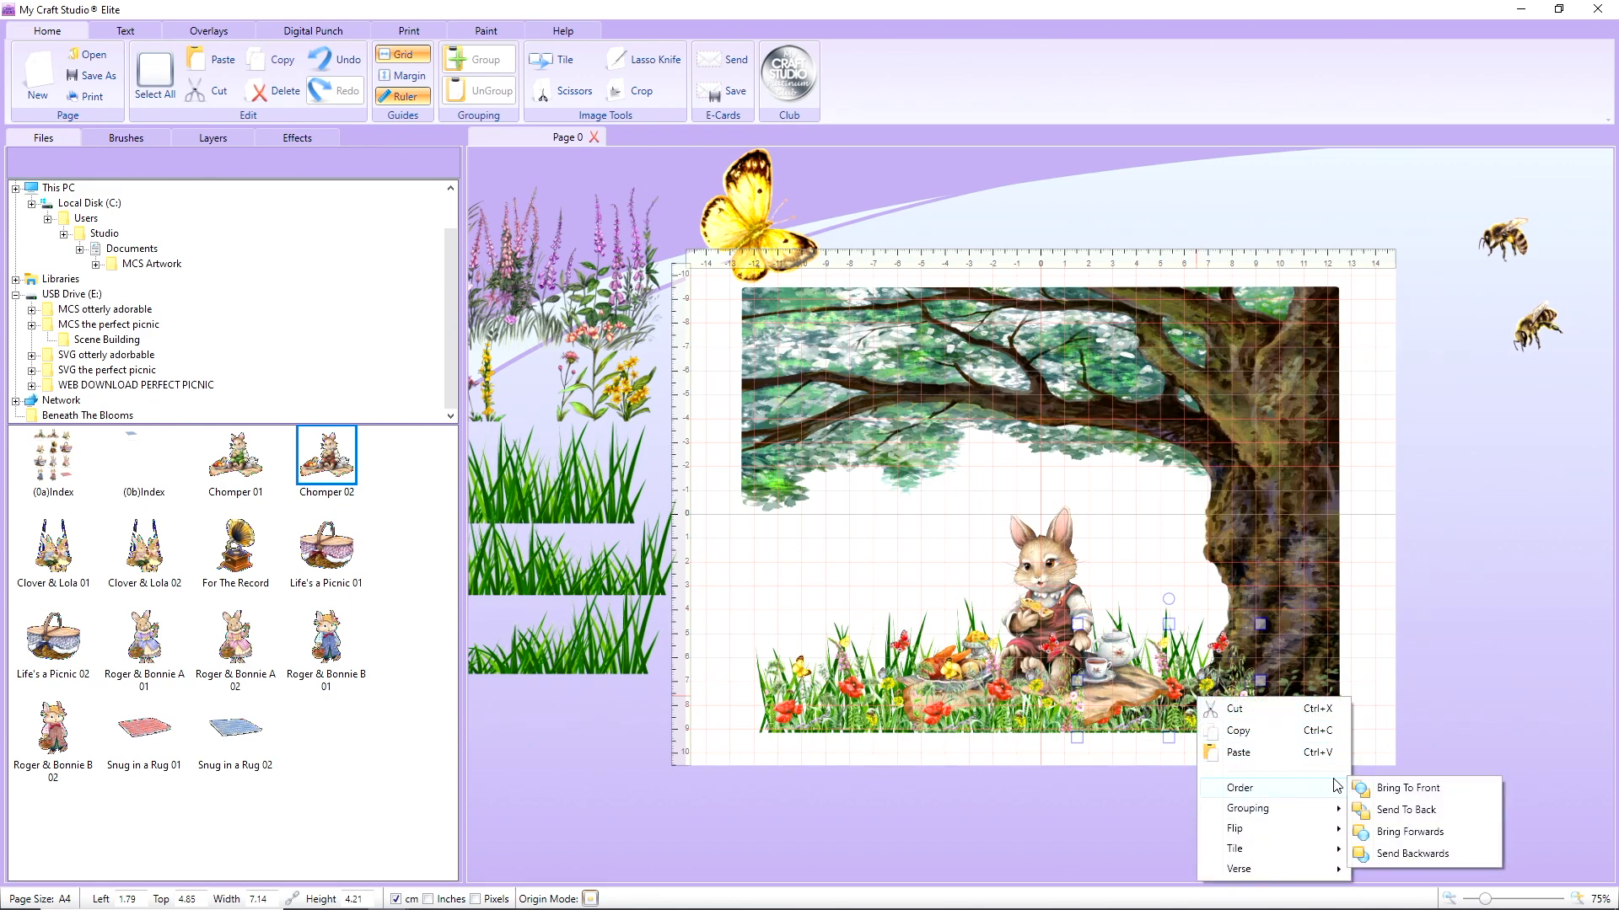
click(1396, 835)
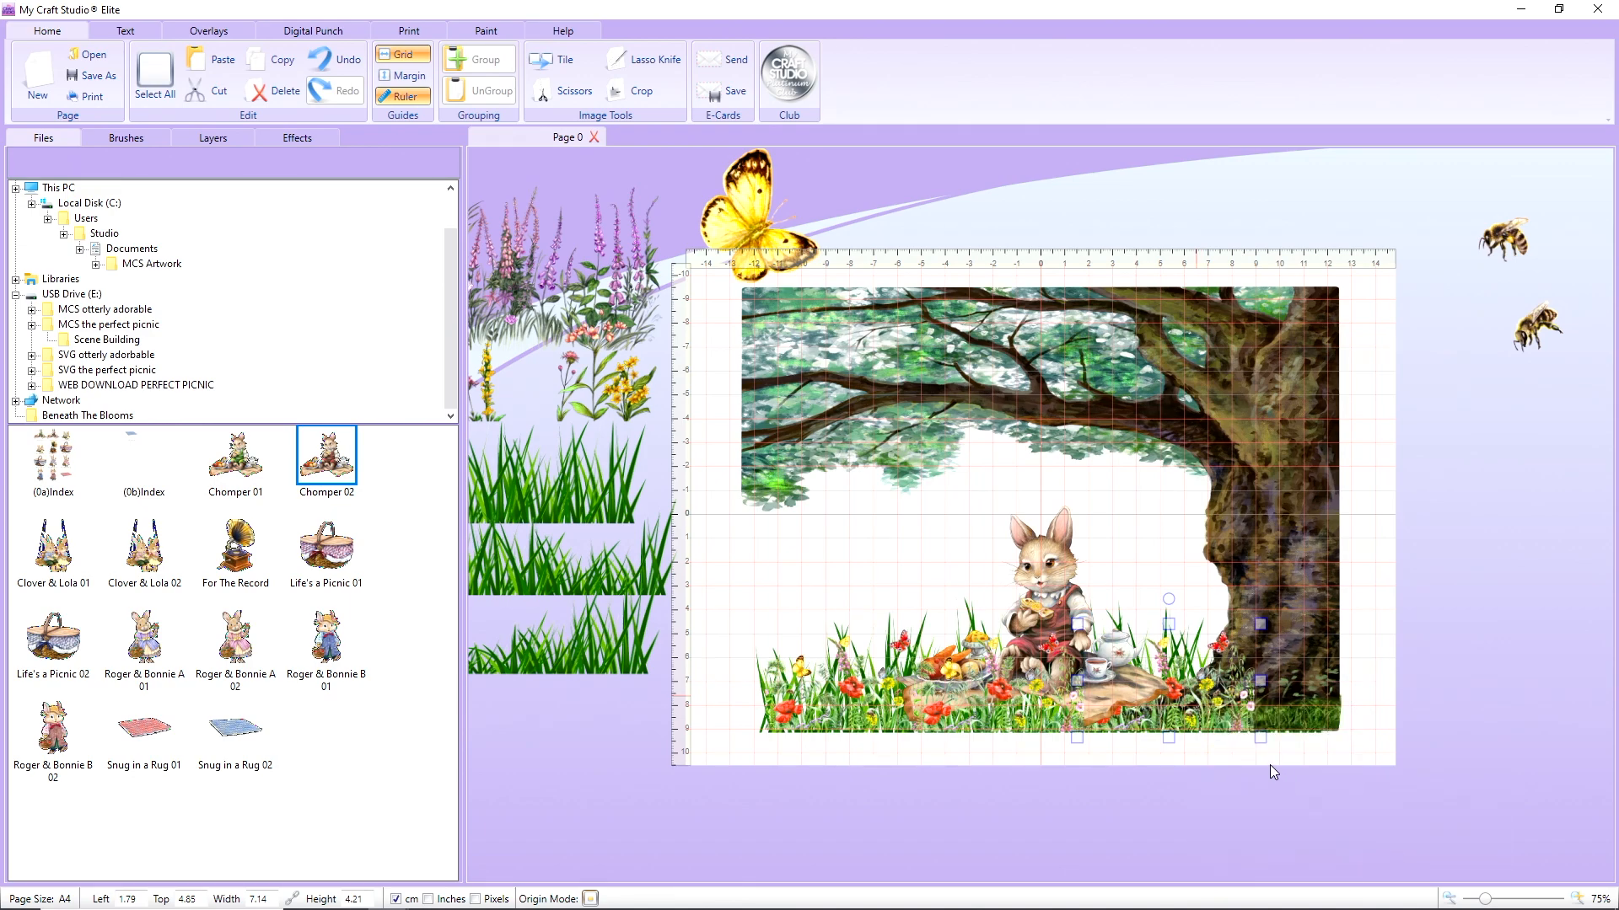
right_click(1197, 723)
mouse_move(1264, 811)
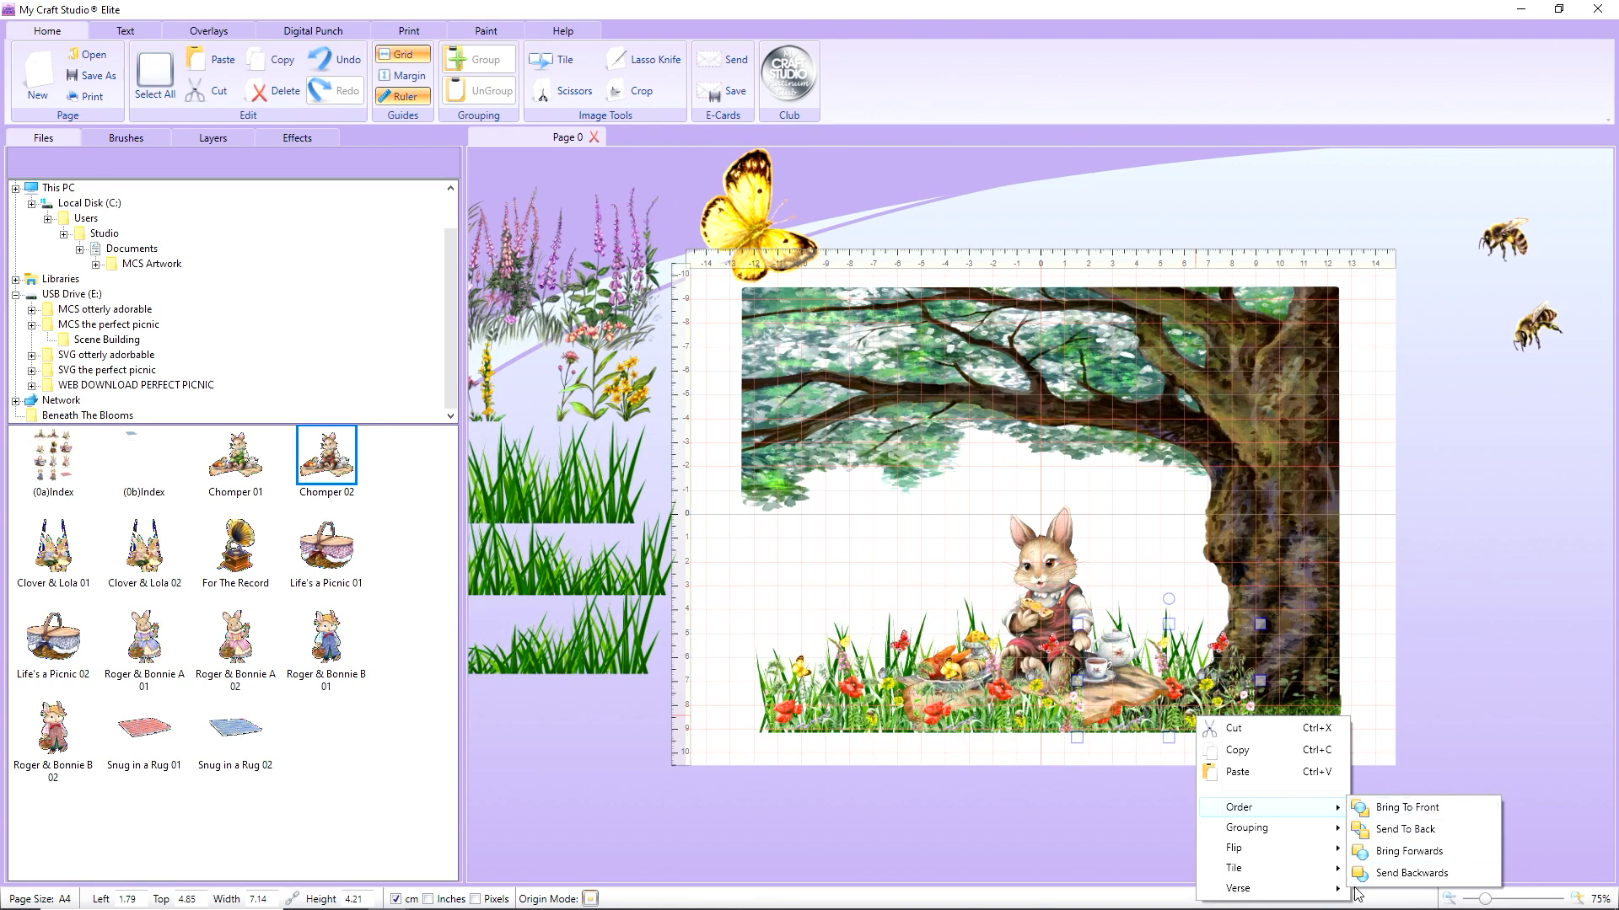
click(1383, 873)
right_click(1200, 712)
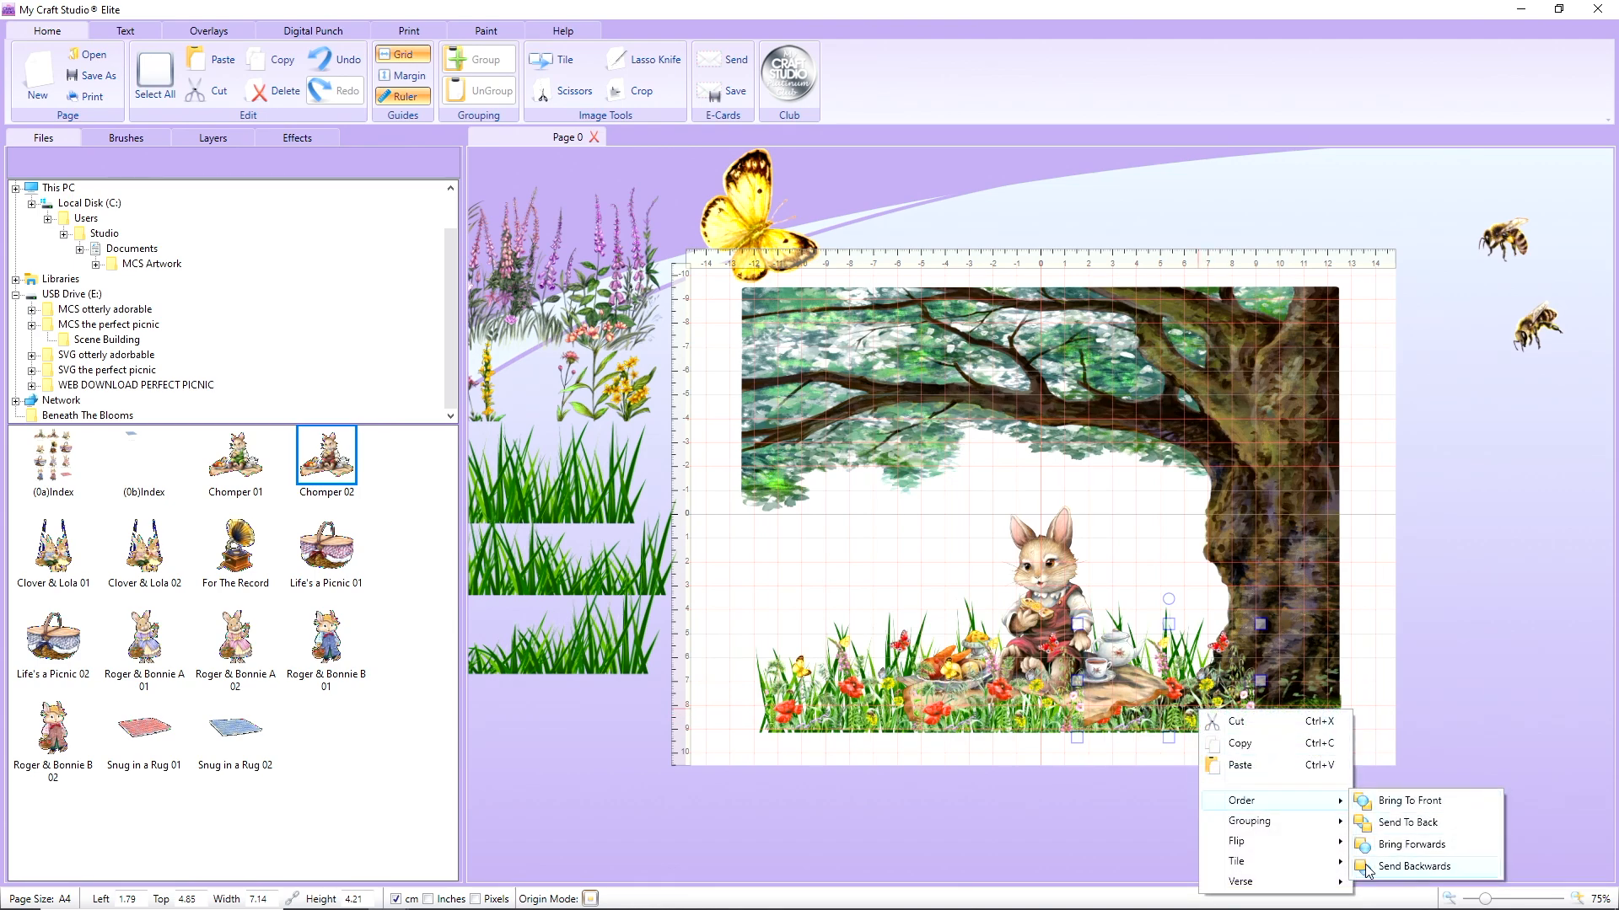
click(1370, 866)
right_click(1193, 690)
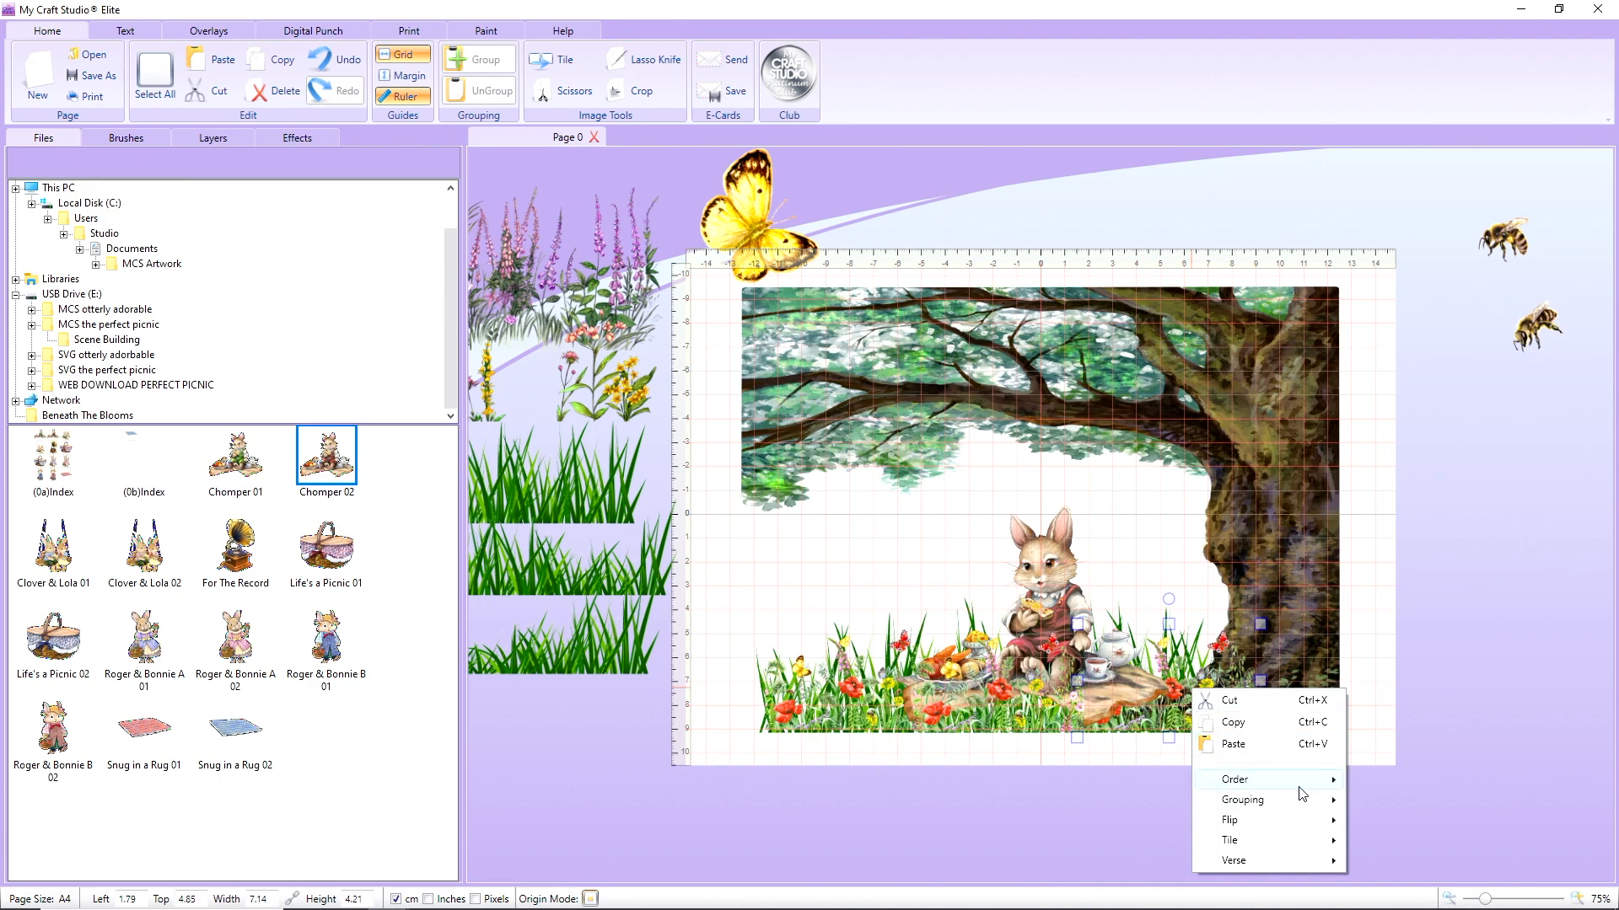
click(1384, 848)
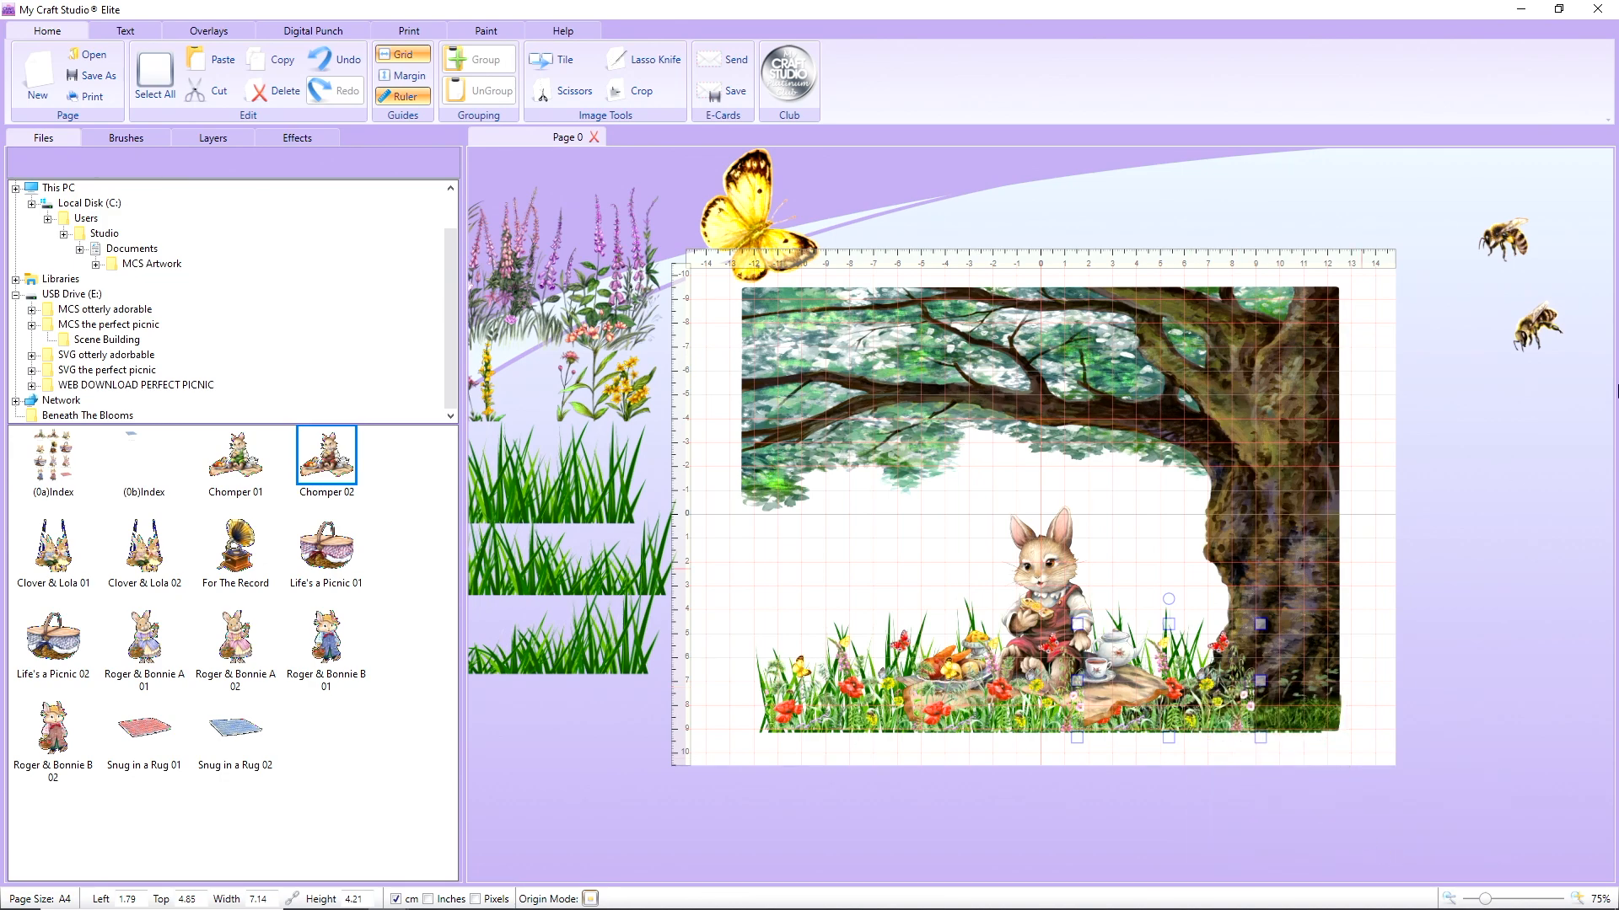
right_click(1161, 702)
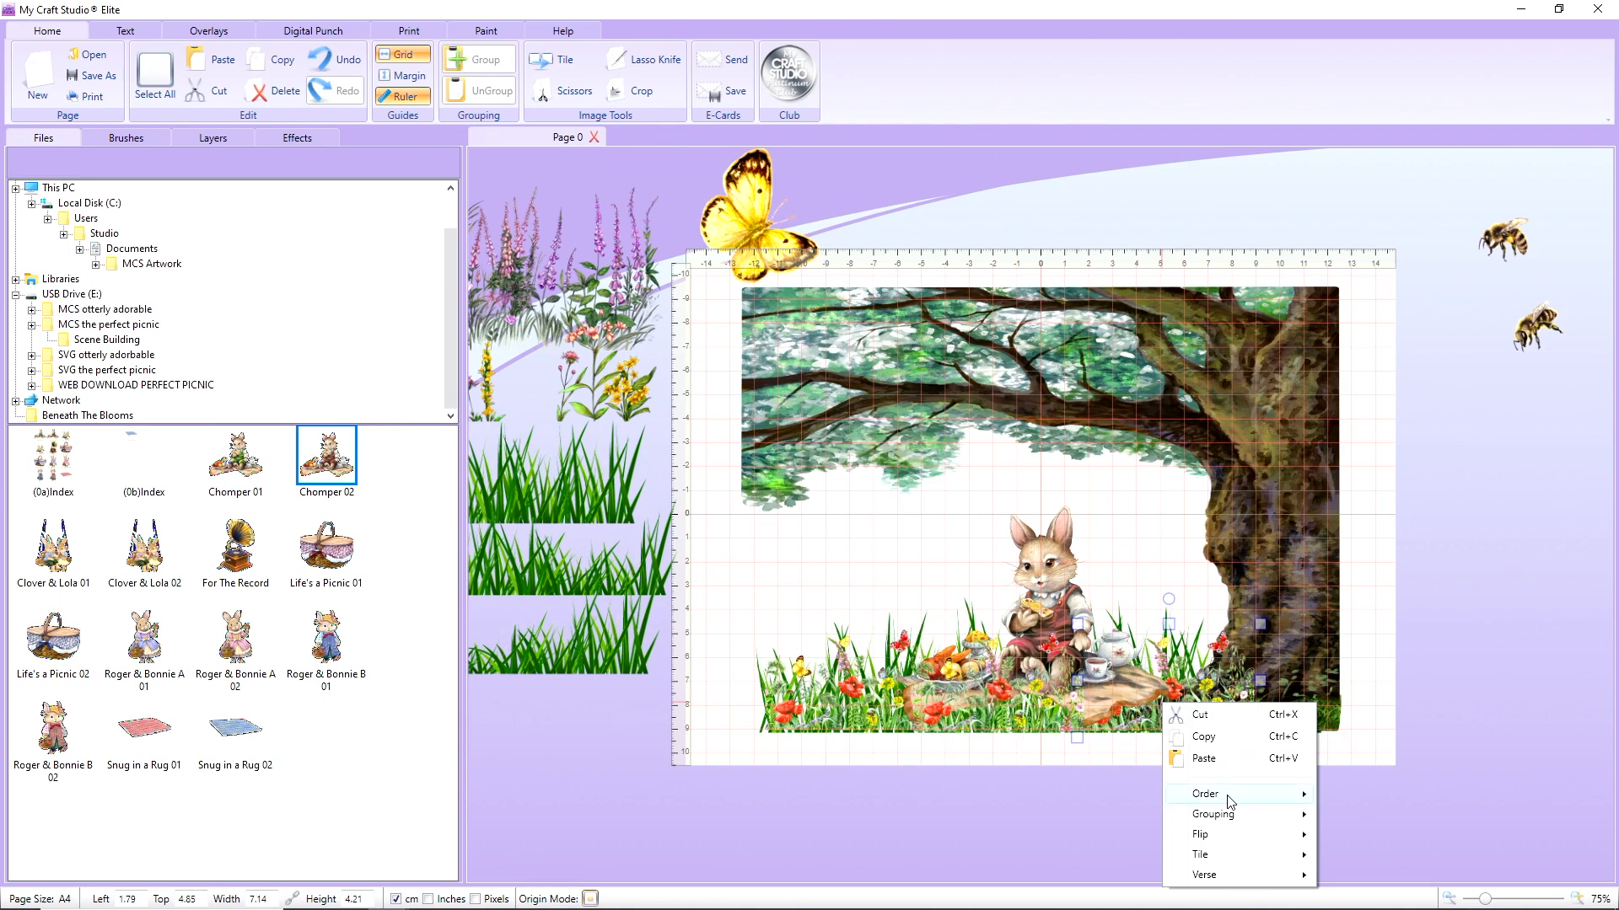
mouse_move(1231, 801)
click(1347, 862)
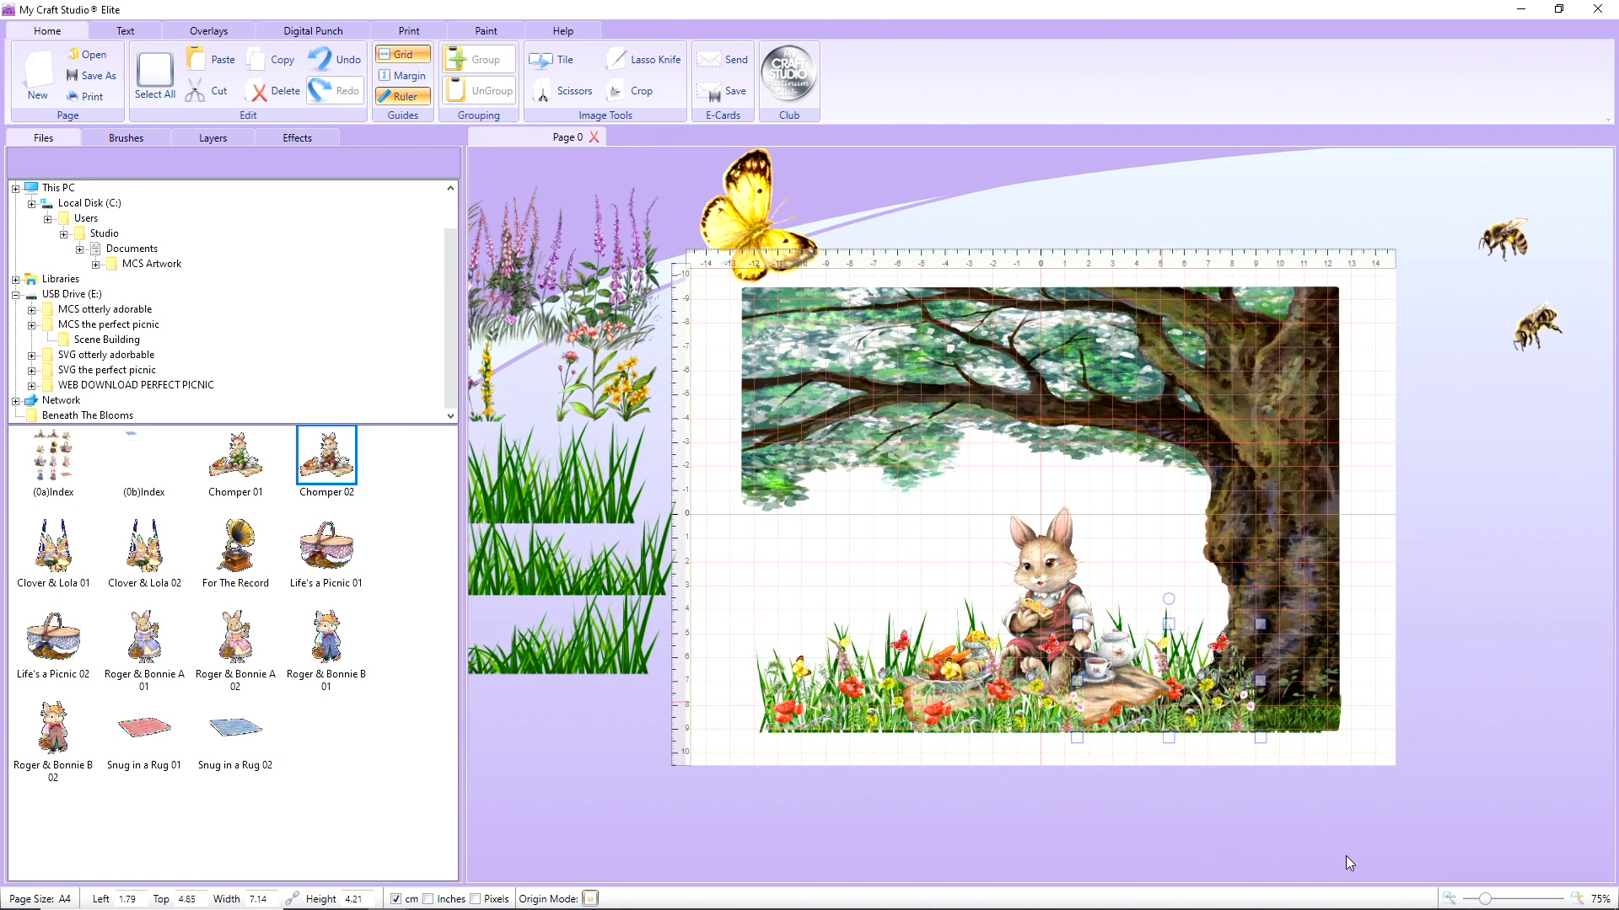
right_click(1194, 681)
mouse_move(1276, 776)
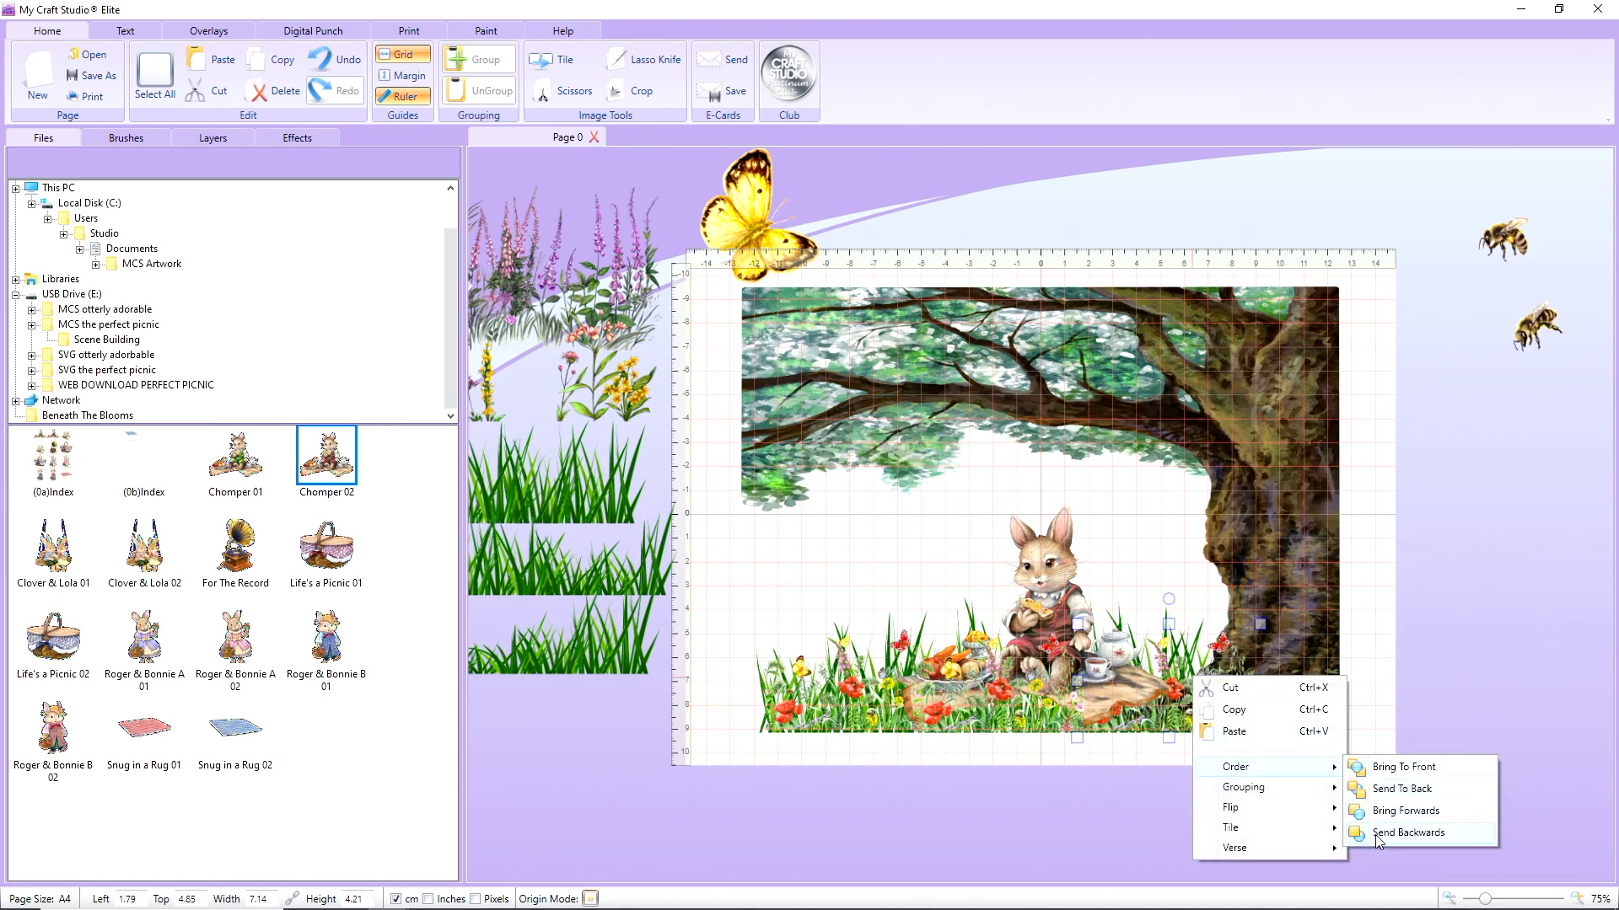
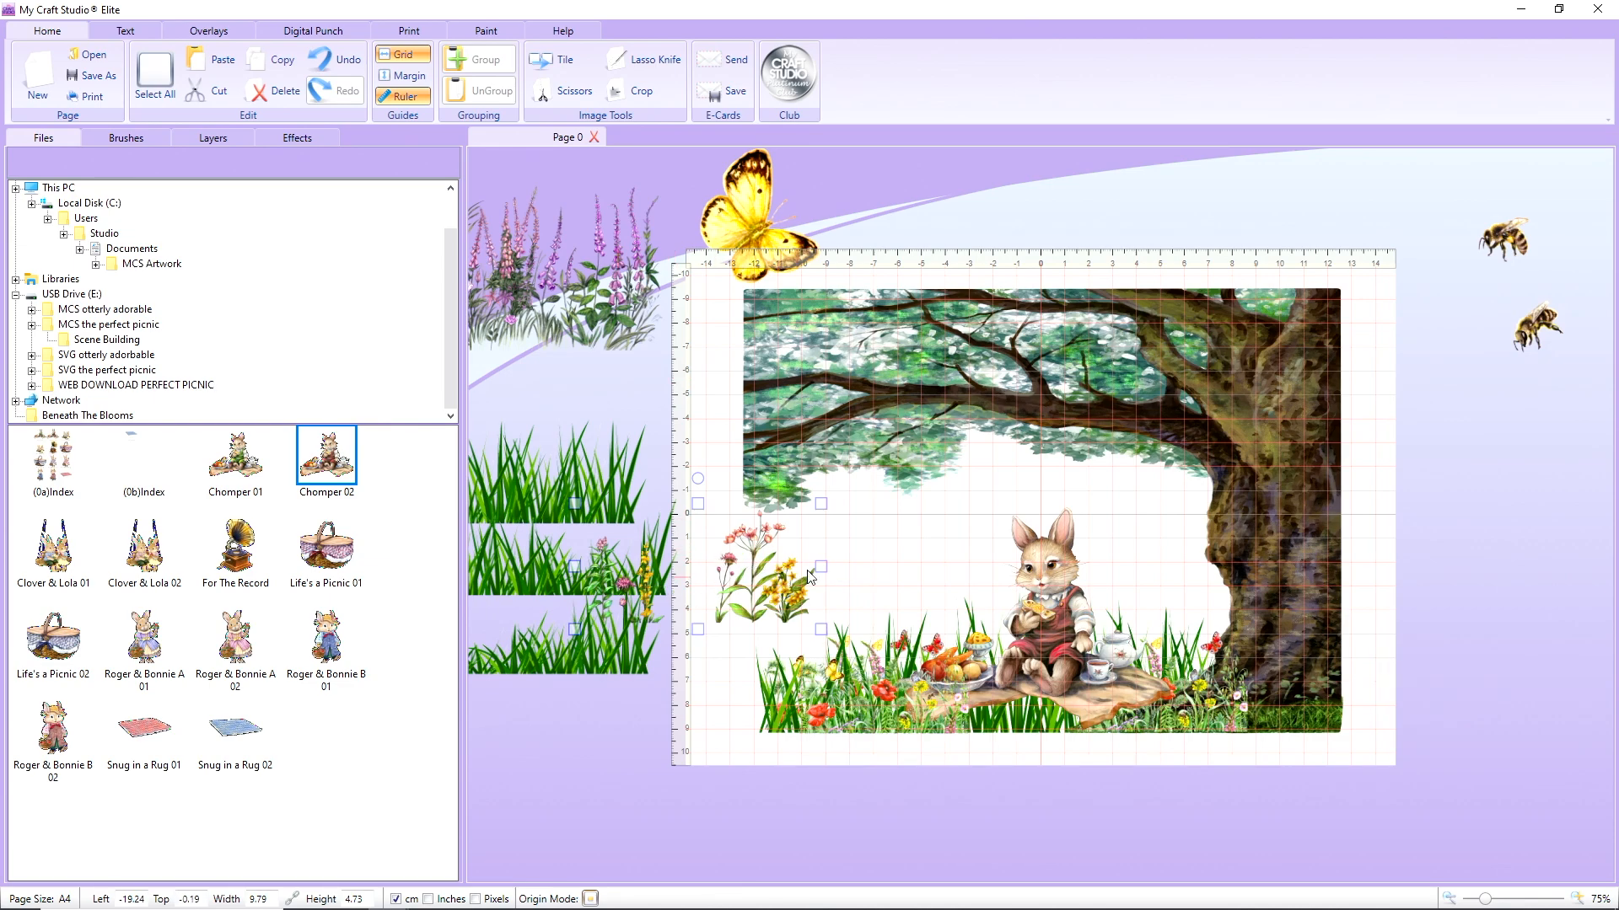
Shrink the Blooming Borders 03 flowers to about 7.16 × 3.46 cm beside the blanket and move the Chomper 02 rabbit towards the scene's left side
drag(823, 627, 1004, 675)
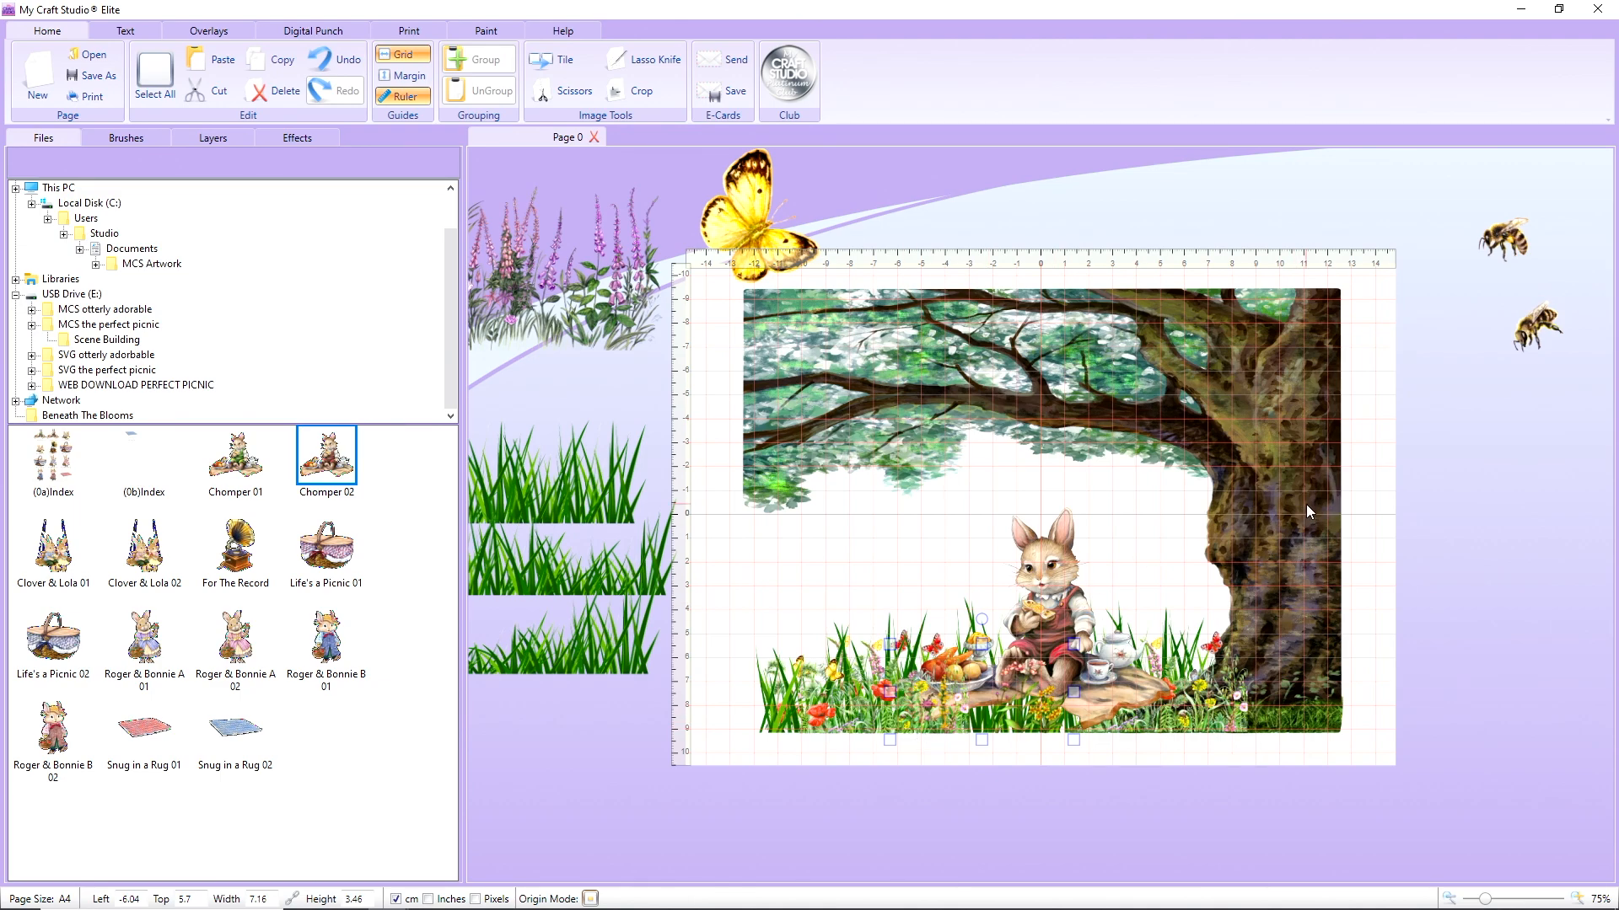
click(1018, 588)
drag(1059, 655, 929, 632)
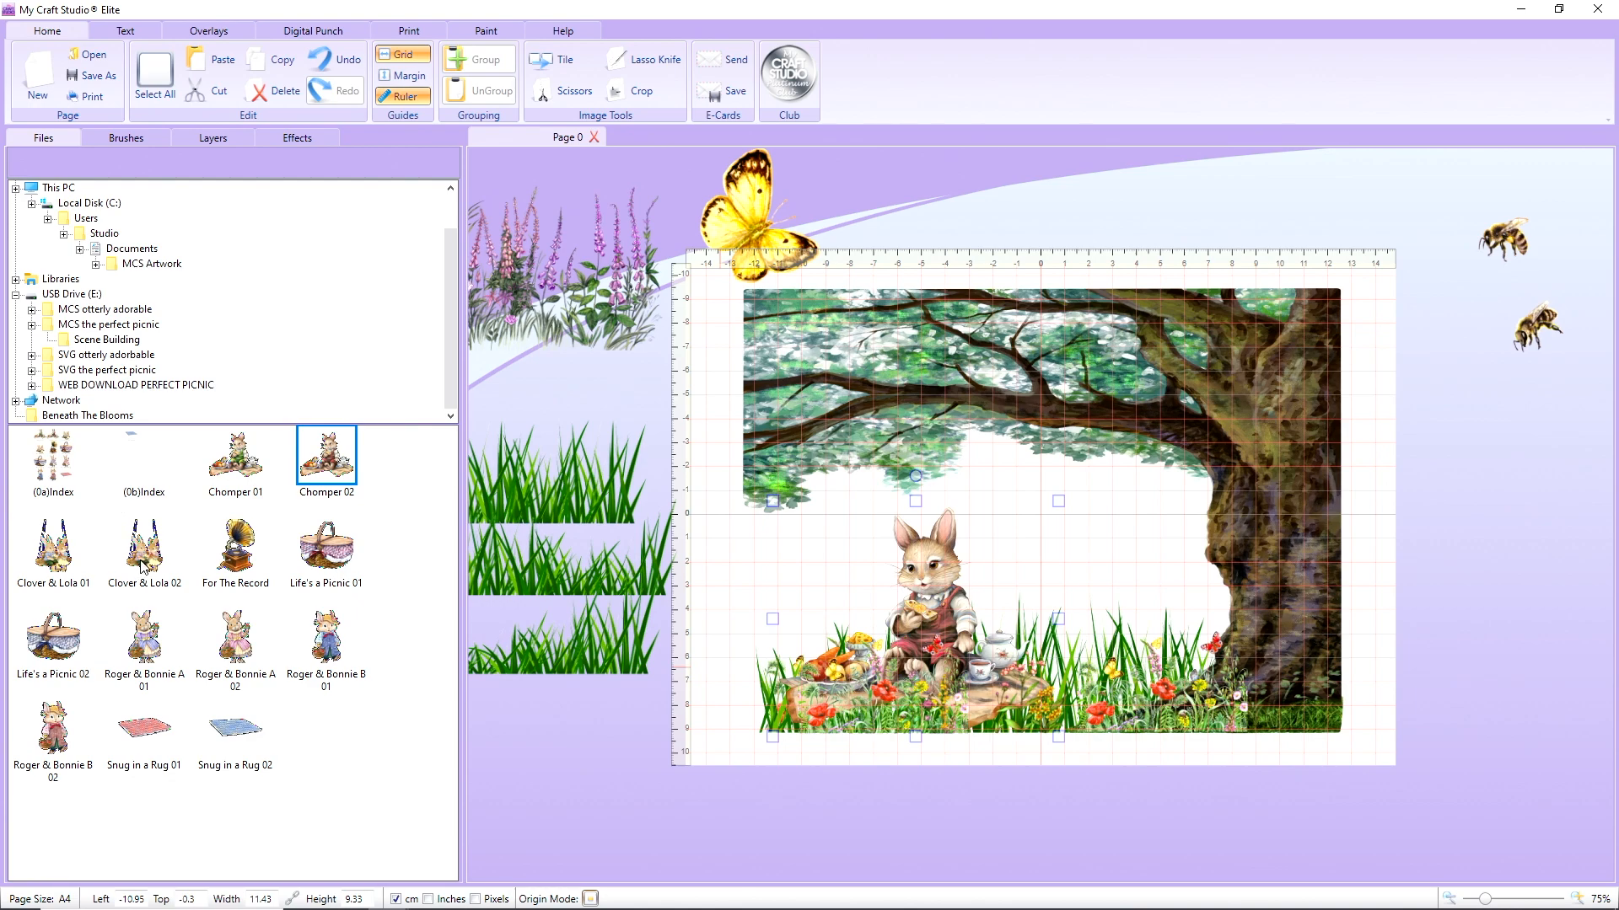
Add Clover & Lola 02, shrink it to about 6.6 × 10.04 cm and hang the swing under the tree branch, right of the rabbit
click(144, 567)
drag(144, 567, 666, 460)
click(827, 781)
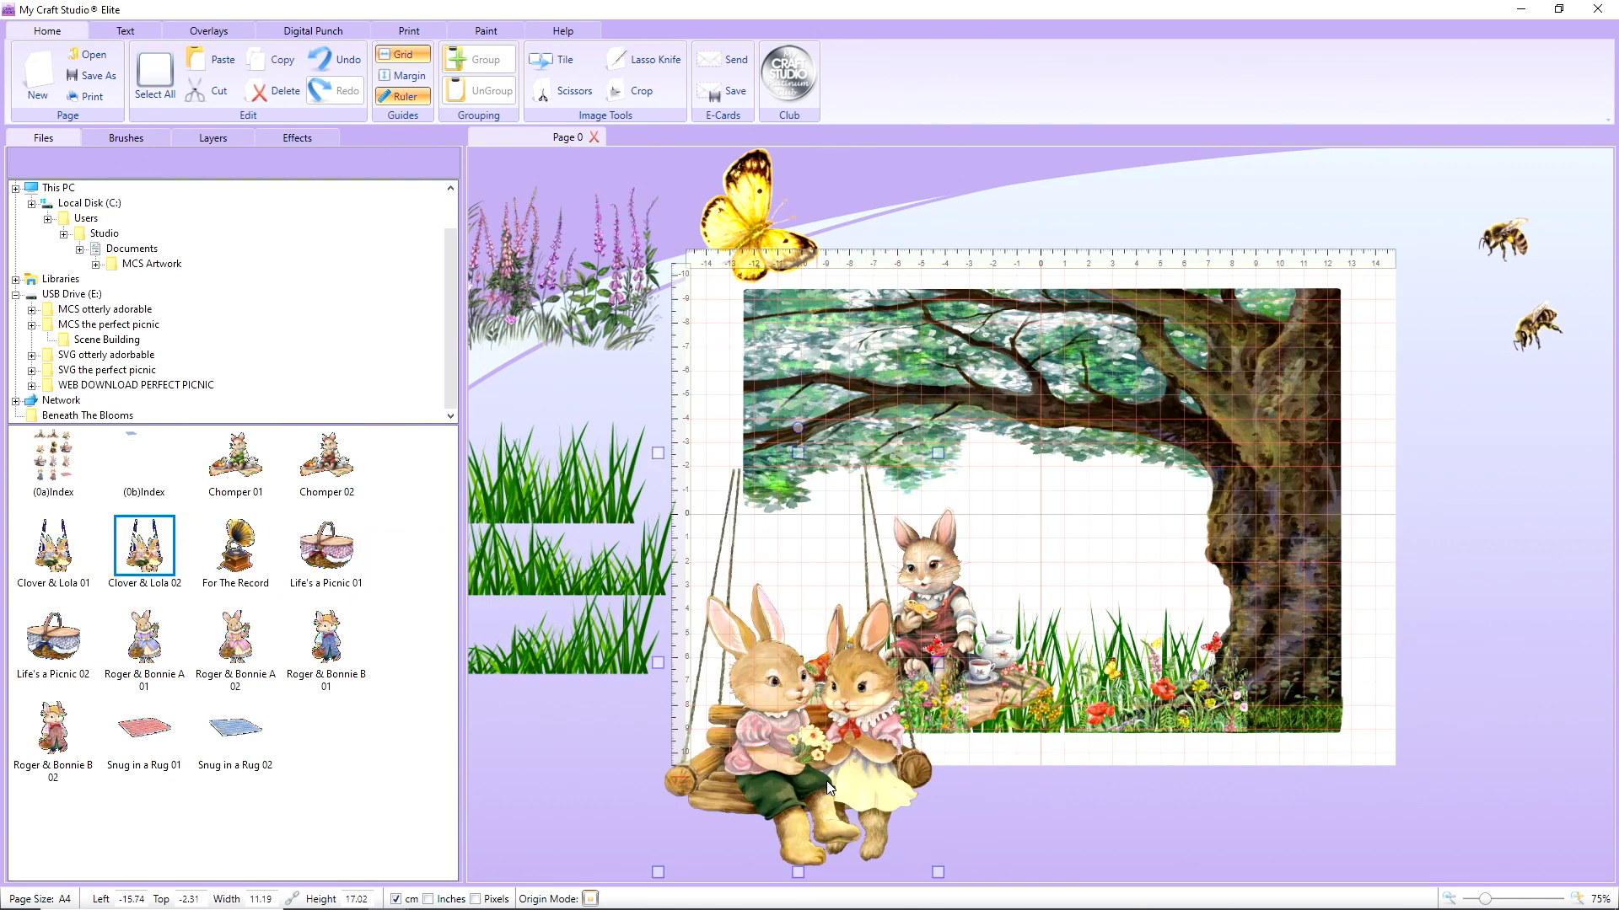
drag(938, 874, 829, 706)
drag(730, 578, 1072, 532)
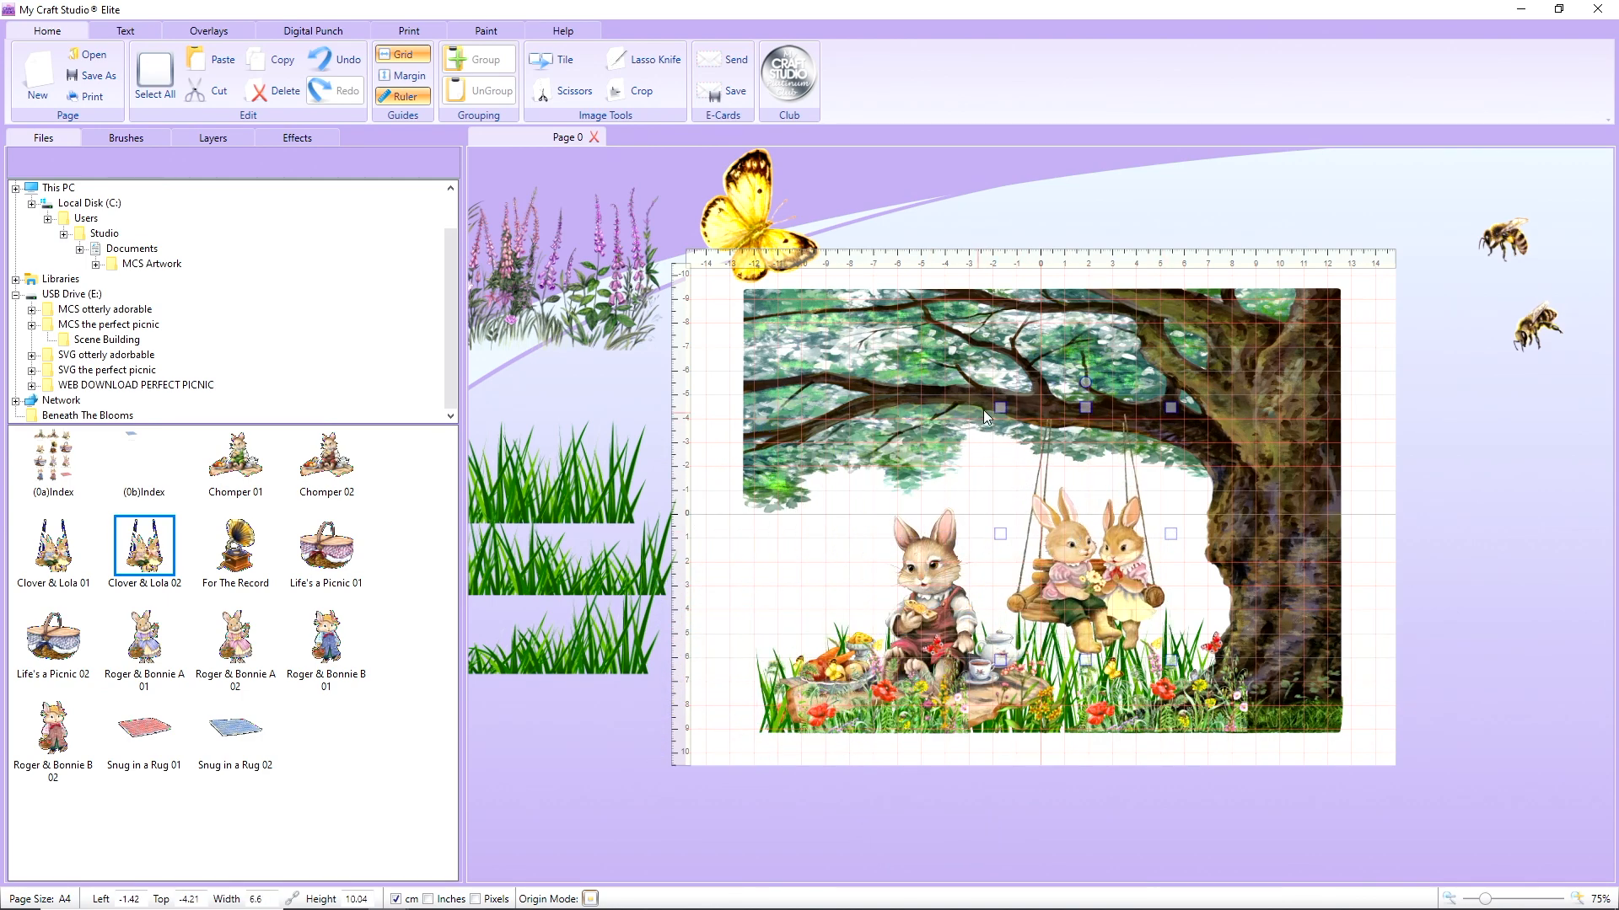
Rescale the Clover & Lola 02 swing to about 6.64 × 10.1 cm and position its ropes against the branch near the trunk
drag(999, 407, 1055, 492)
drag(1111, 592, 1079, 521)
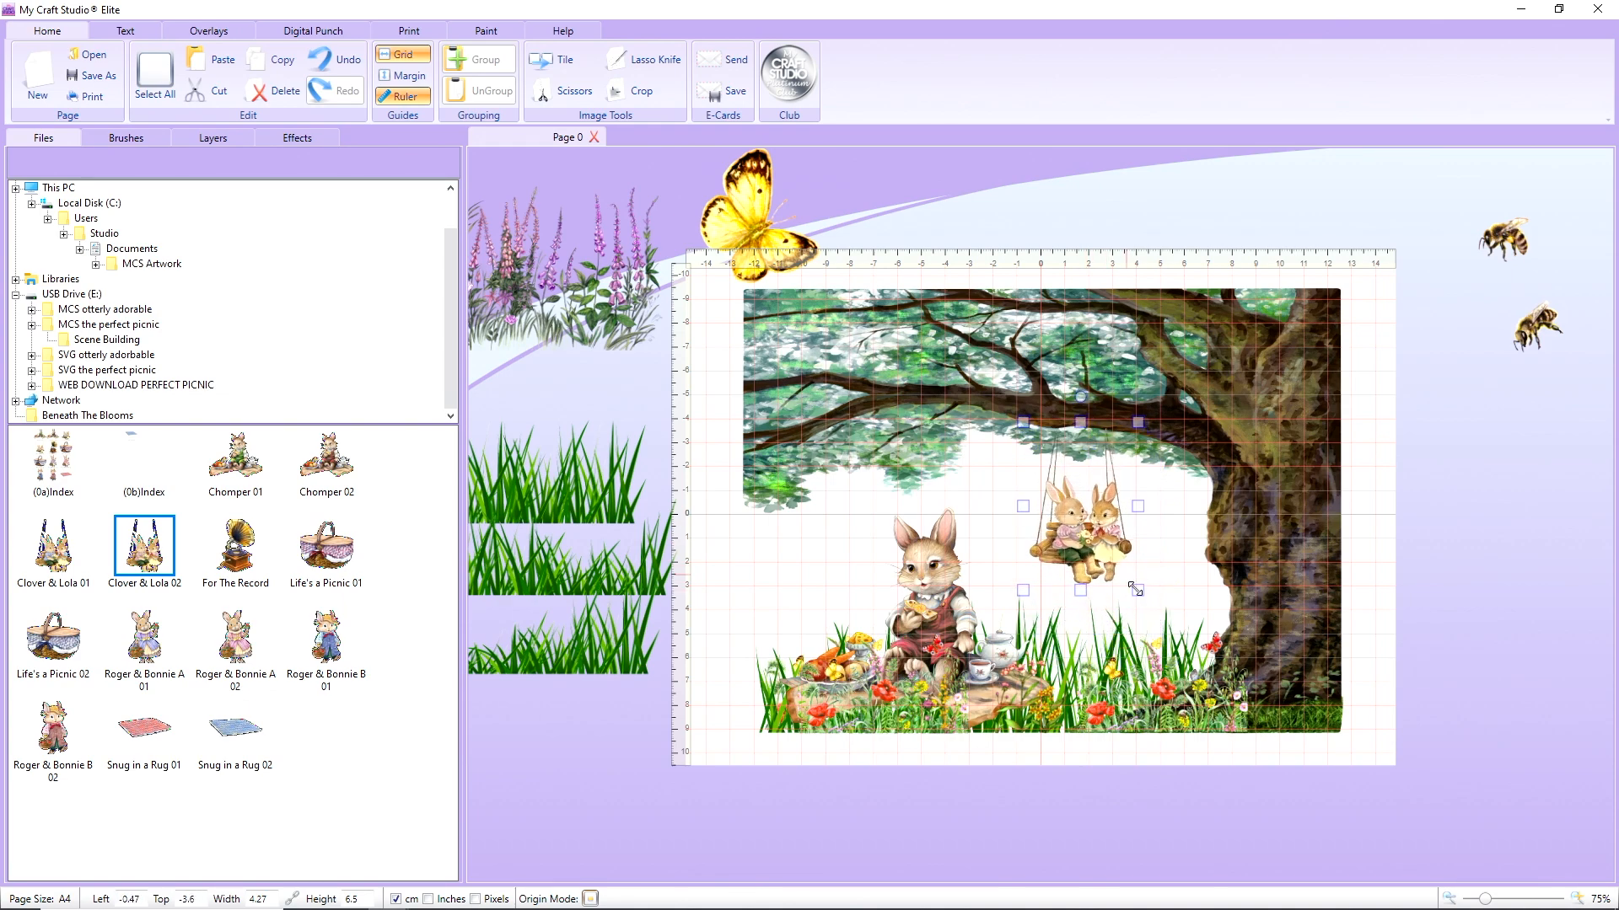
drag(1138, 591, 1193, 675)
drag(1109, 620, 1113, 615)
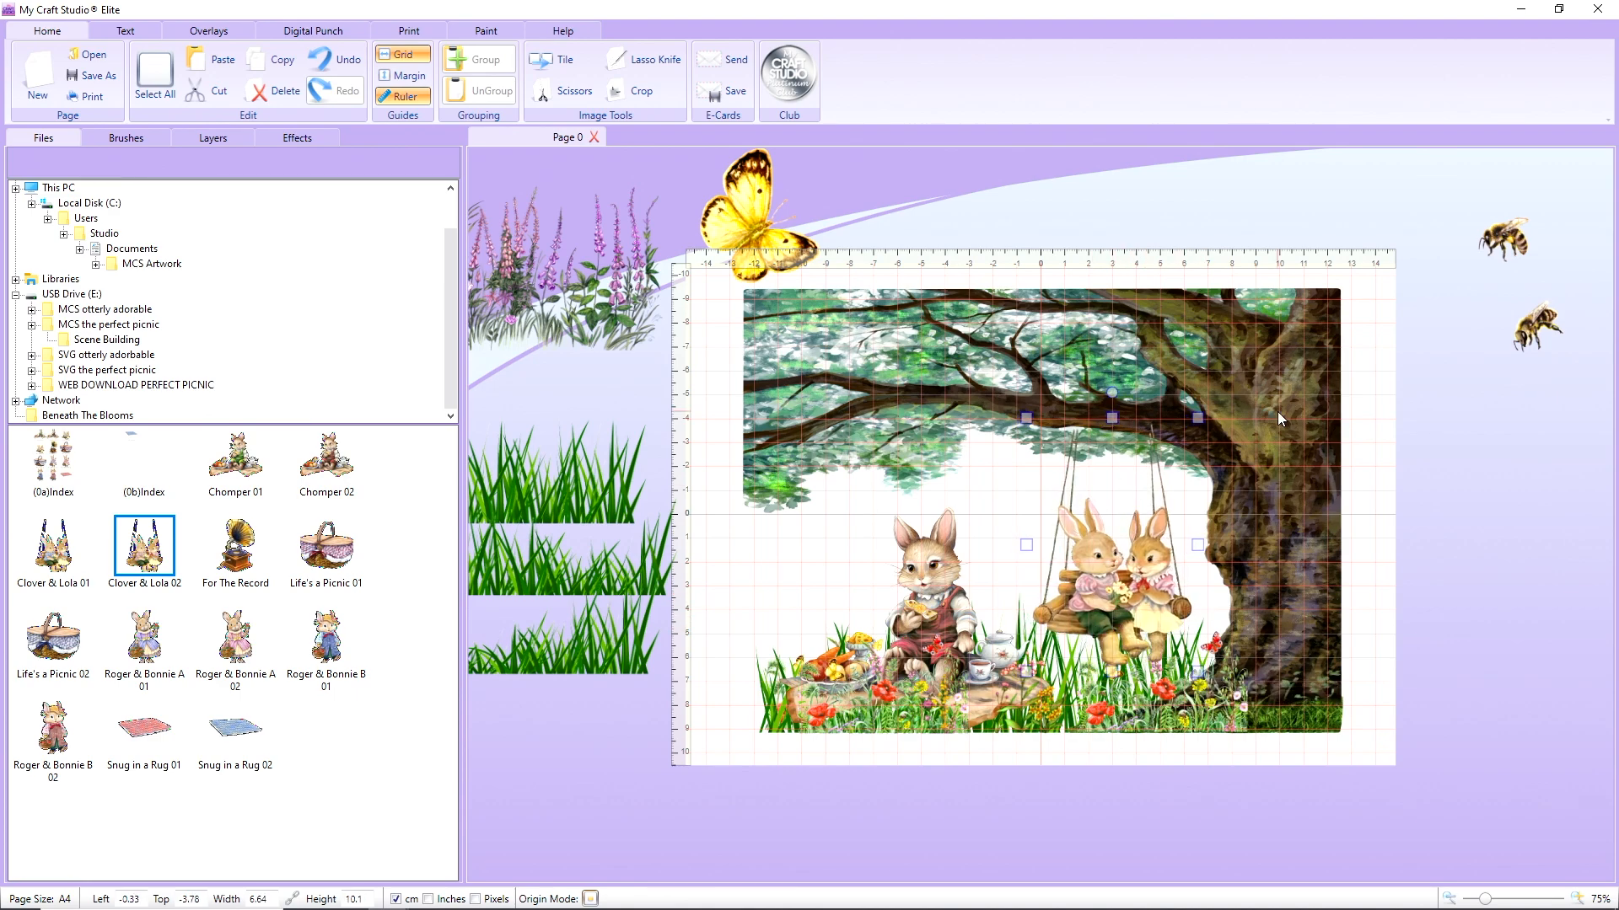
Move the Blooming Borders 03 flowers left across the blanket and shift the Chomper 02 rabbit slightly right towards the swing
click(946, 643)
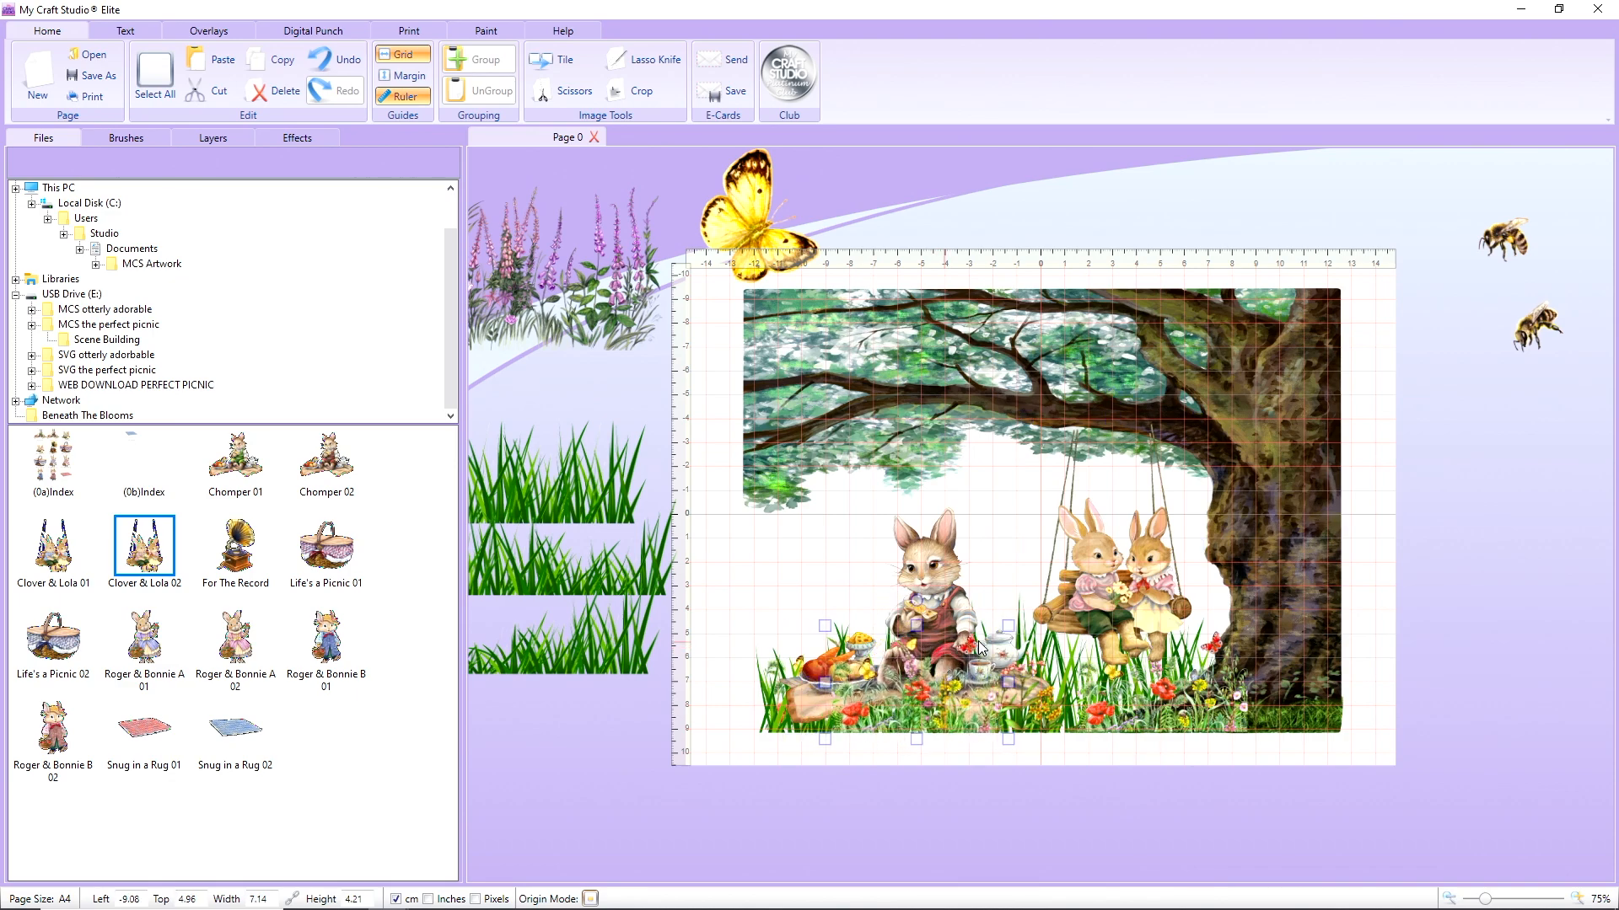
drag(944, 643, 942, 642)
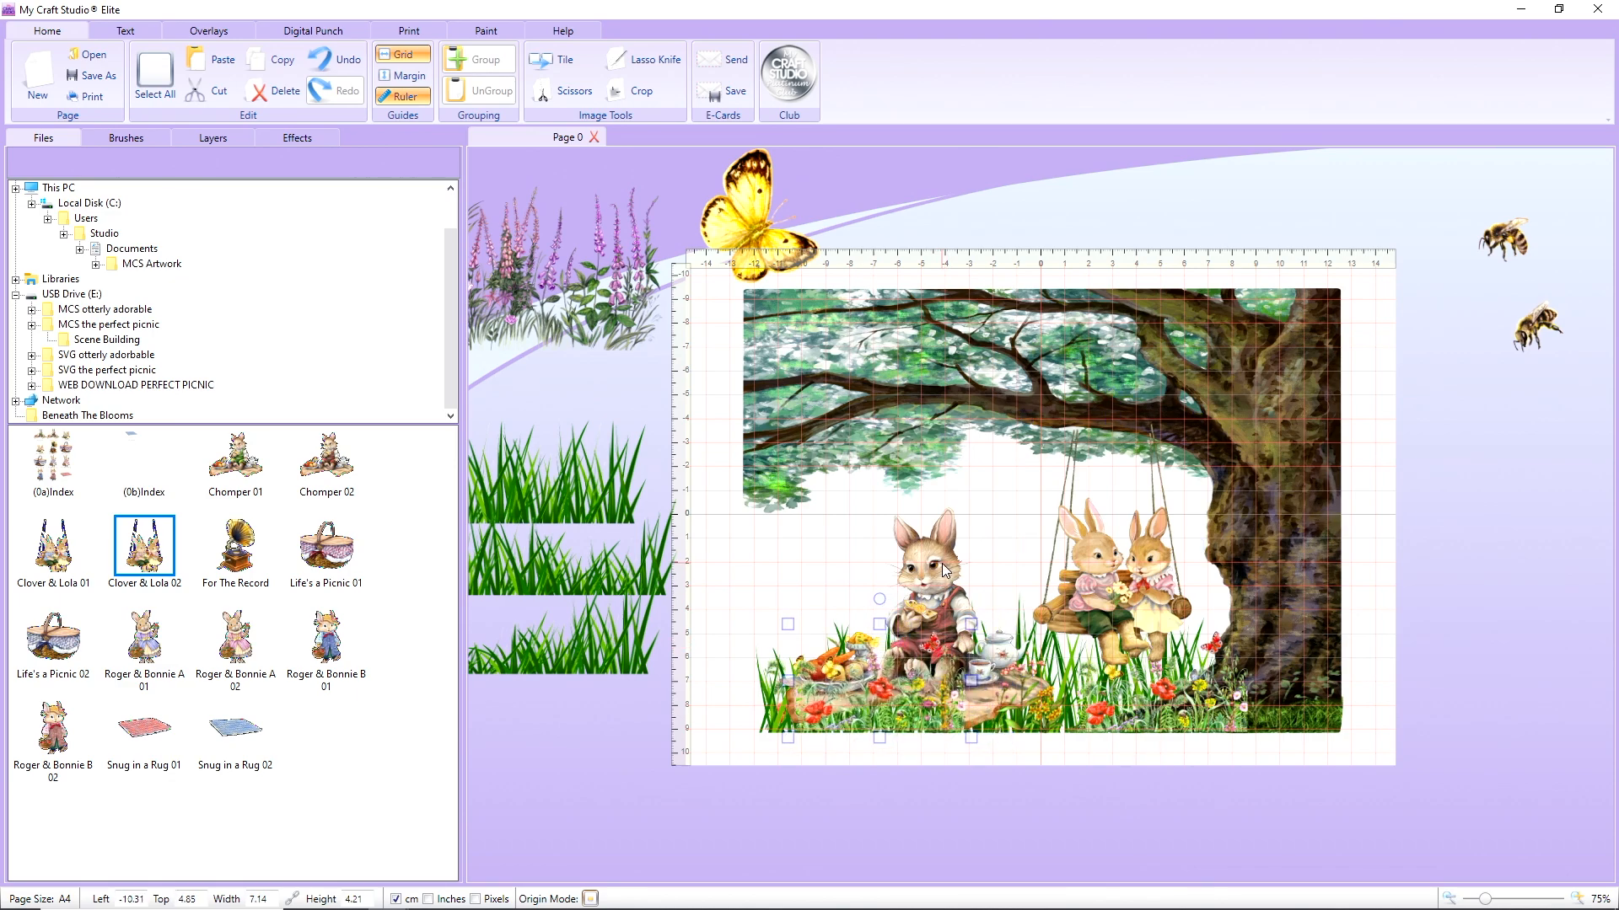
drag(933, 562, 964, 570)
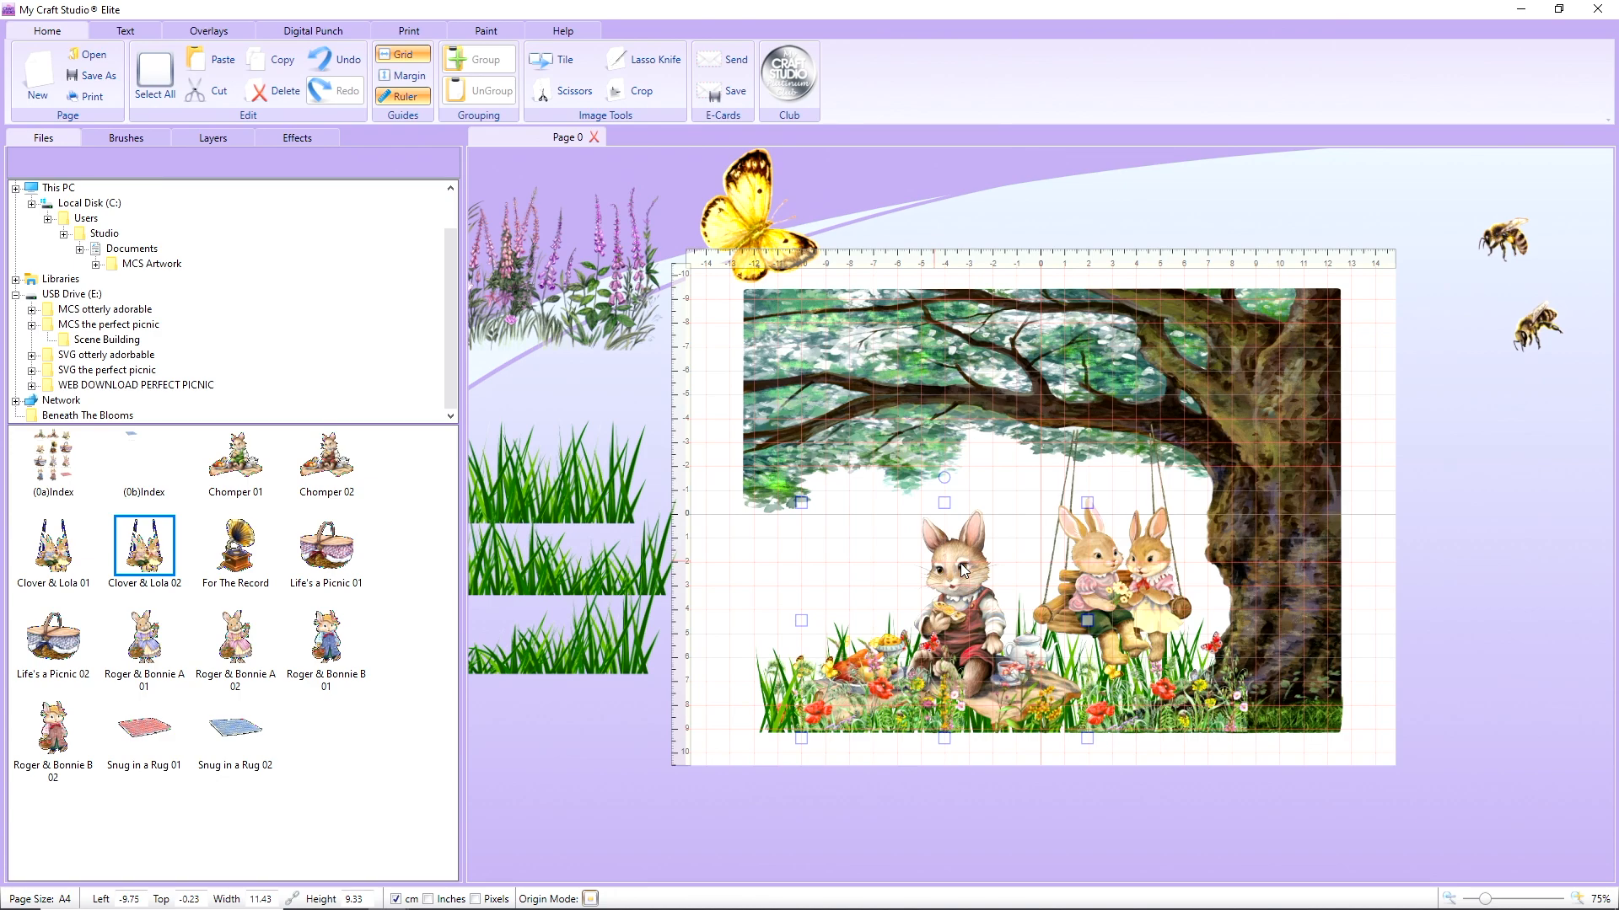
Add Roger & Bonnie A 02, shrink it to about 5.73 × 9.57 cm and stand the rabbit left of Chomper 02
click(237, 654)
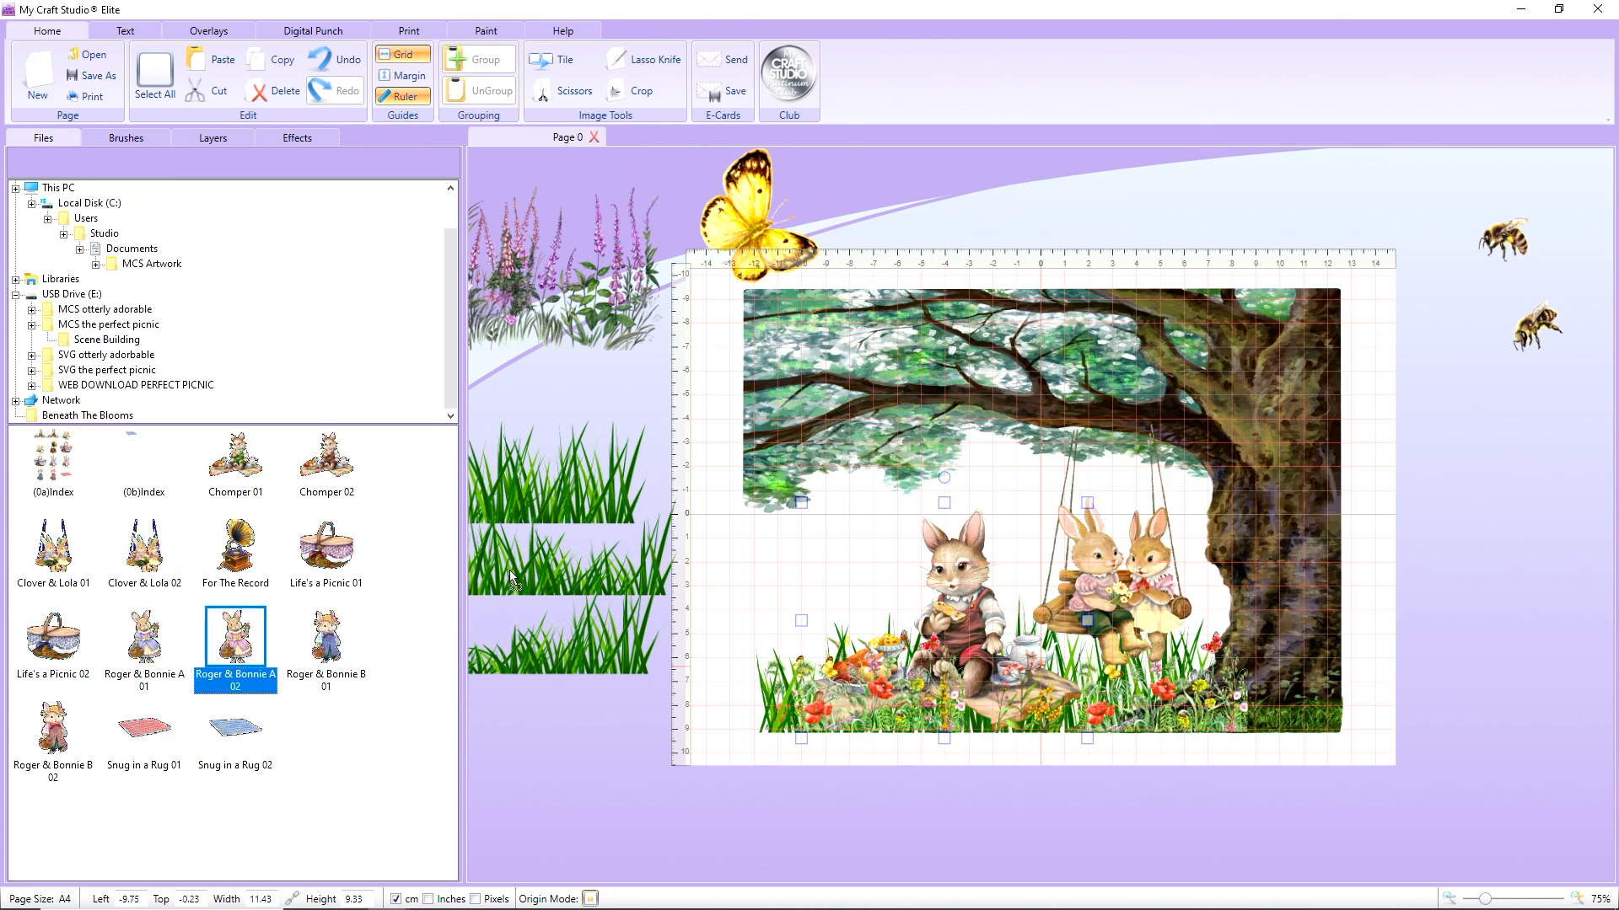
click(527, 564)
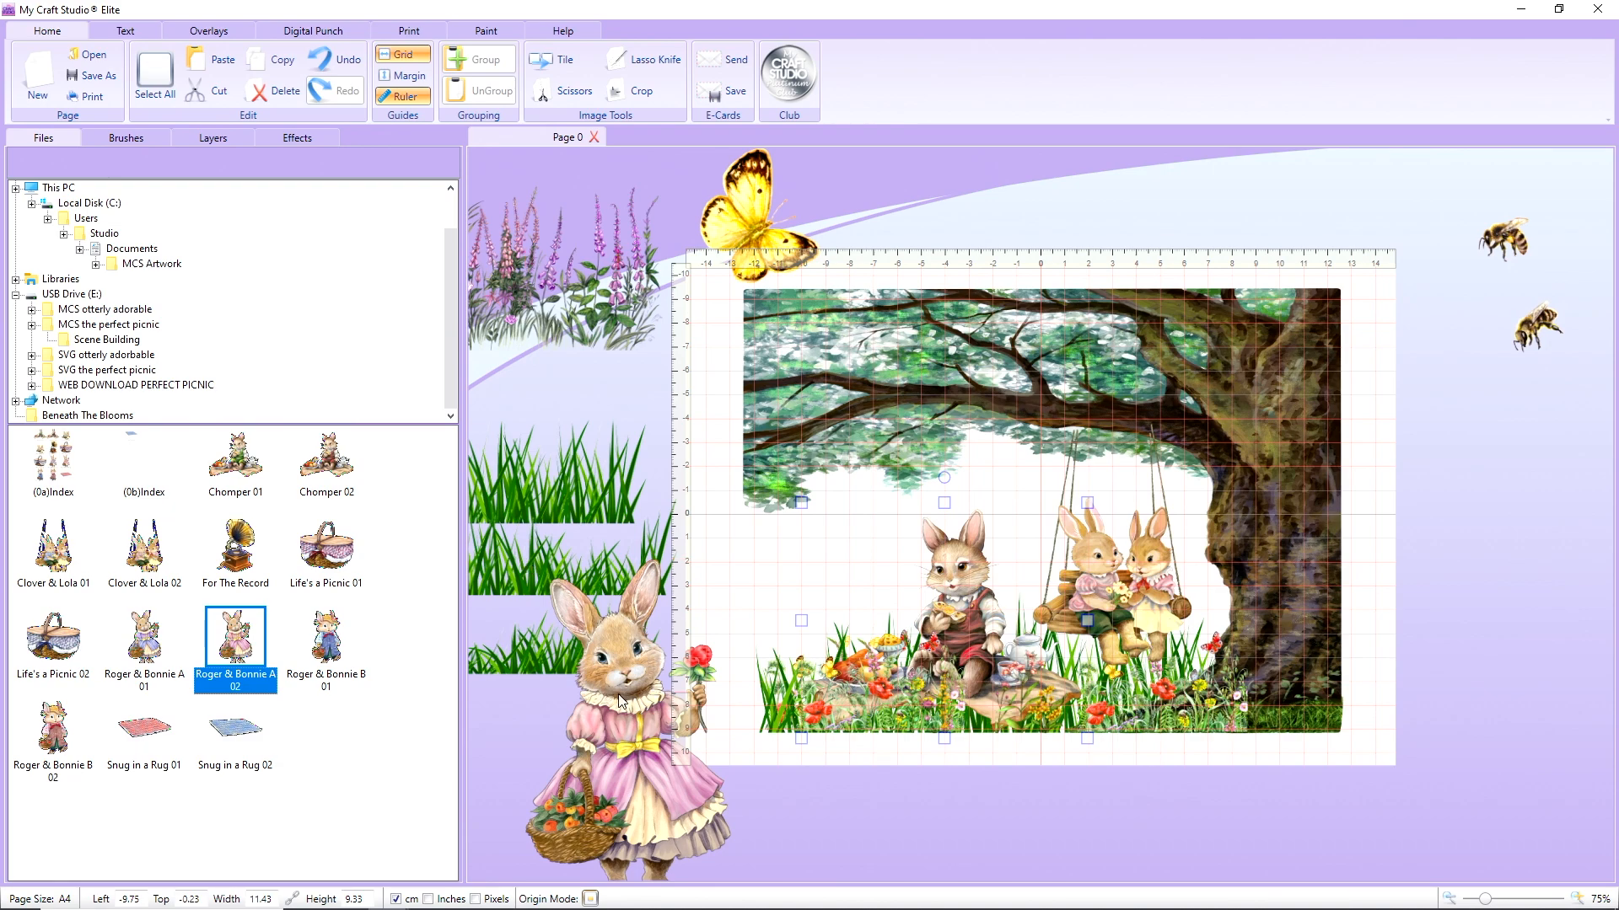
drag(618, 711, 596, 651)
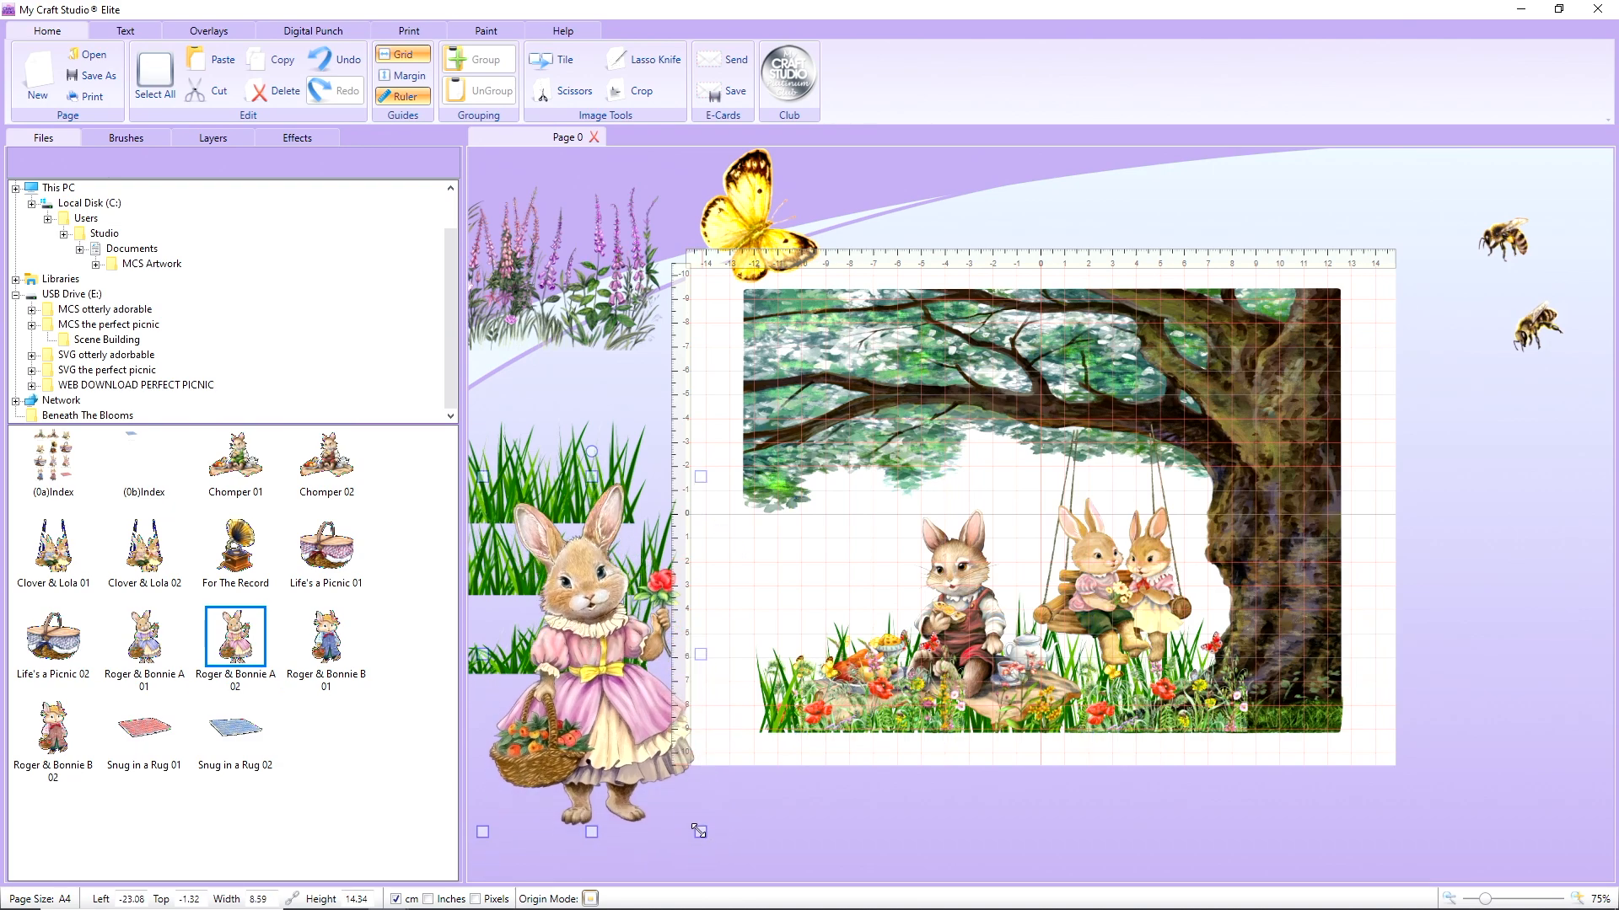
drag(699, 831, 632, 718)
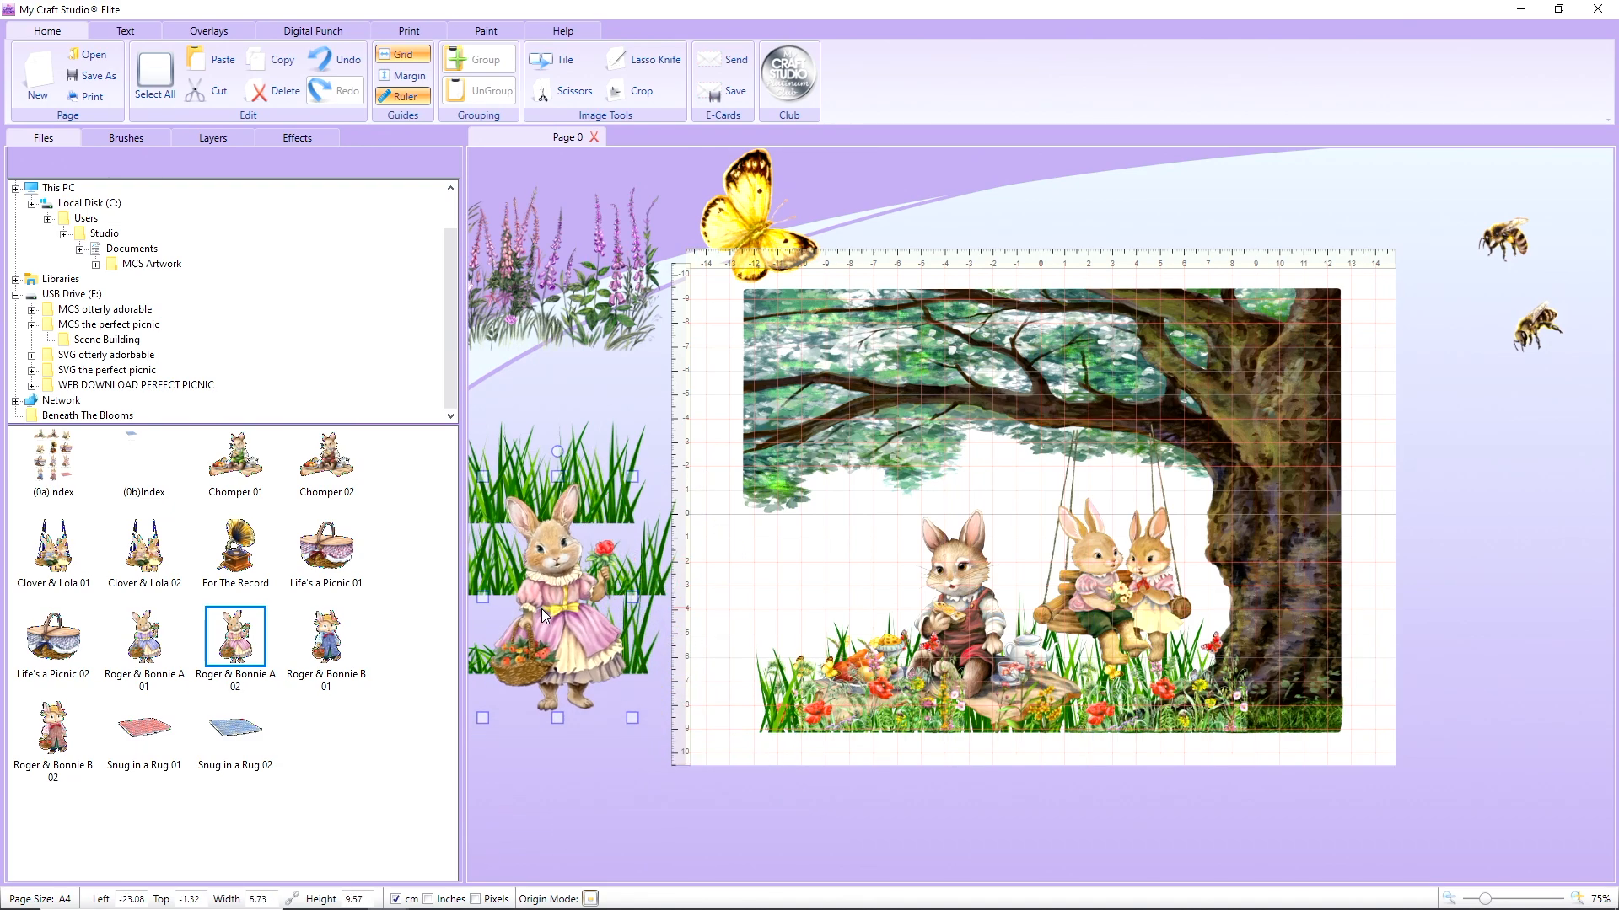
drag(542, 608, 797, 611)
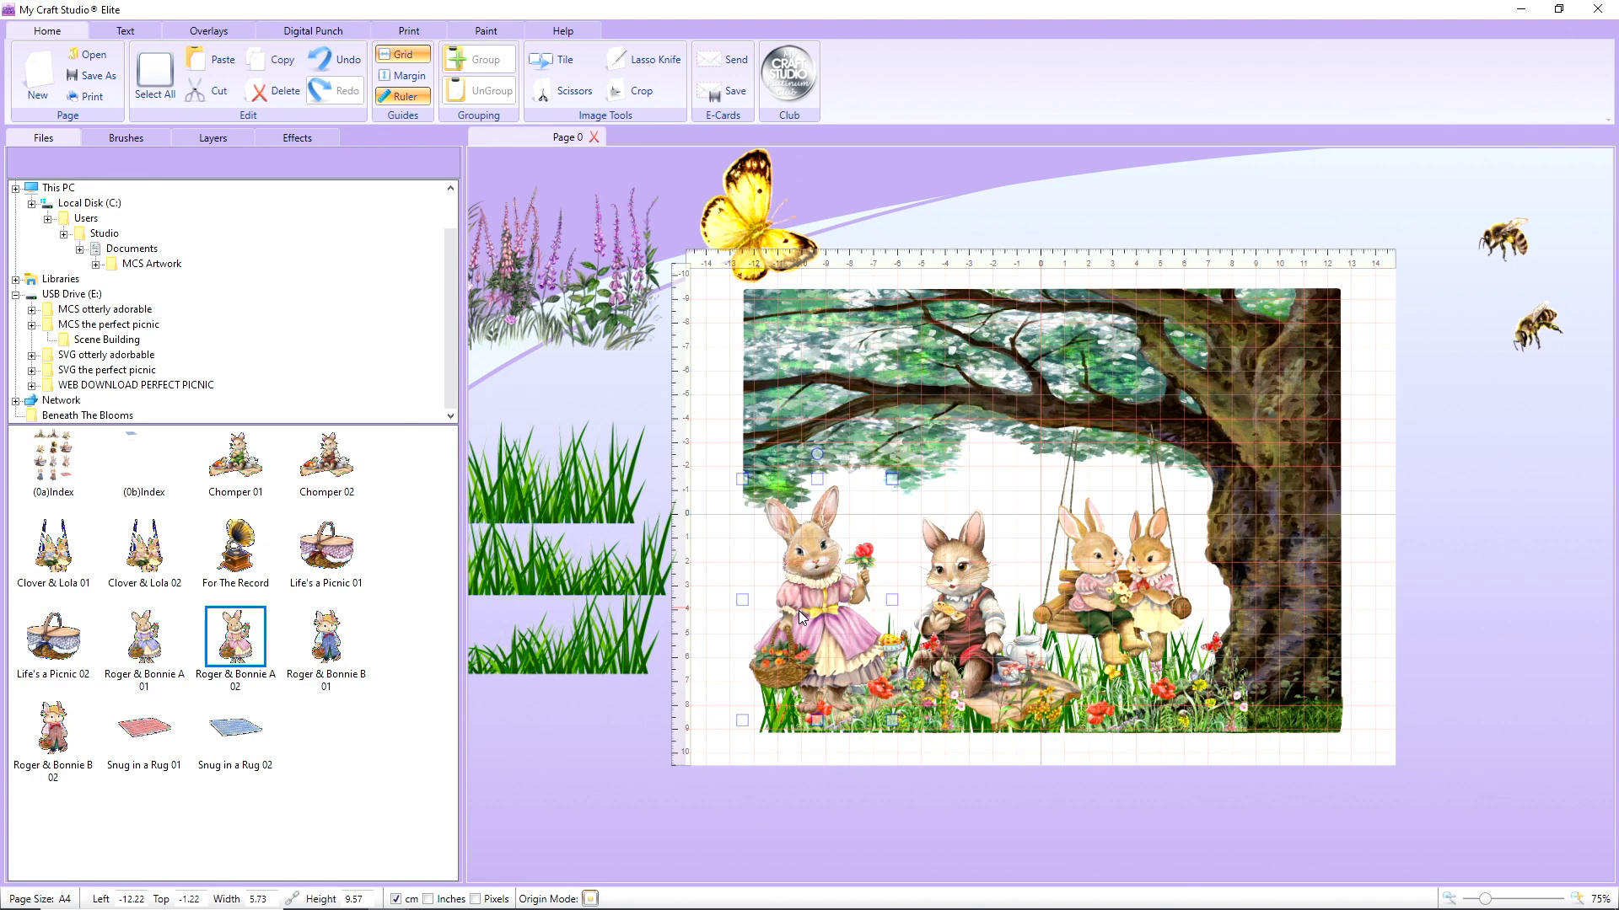
Send the Roger & Bonnie A 02 rabbit backwards behind the foreground flowers and nudge it right, closer to Chomper 02
right_click(798, 610)
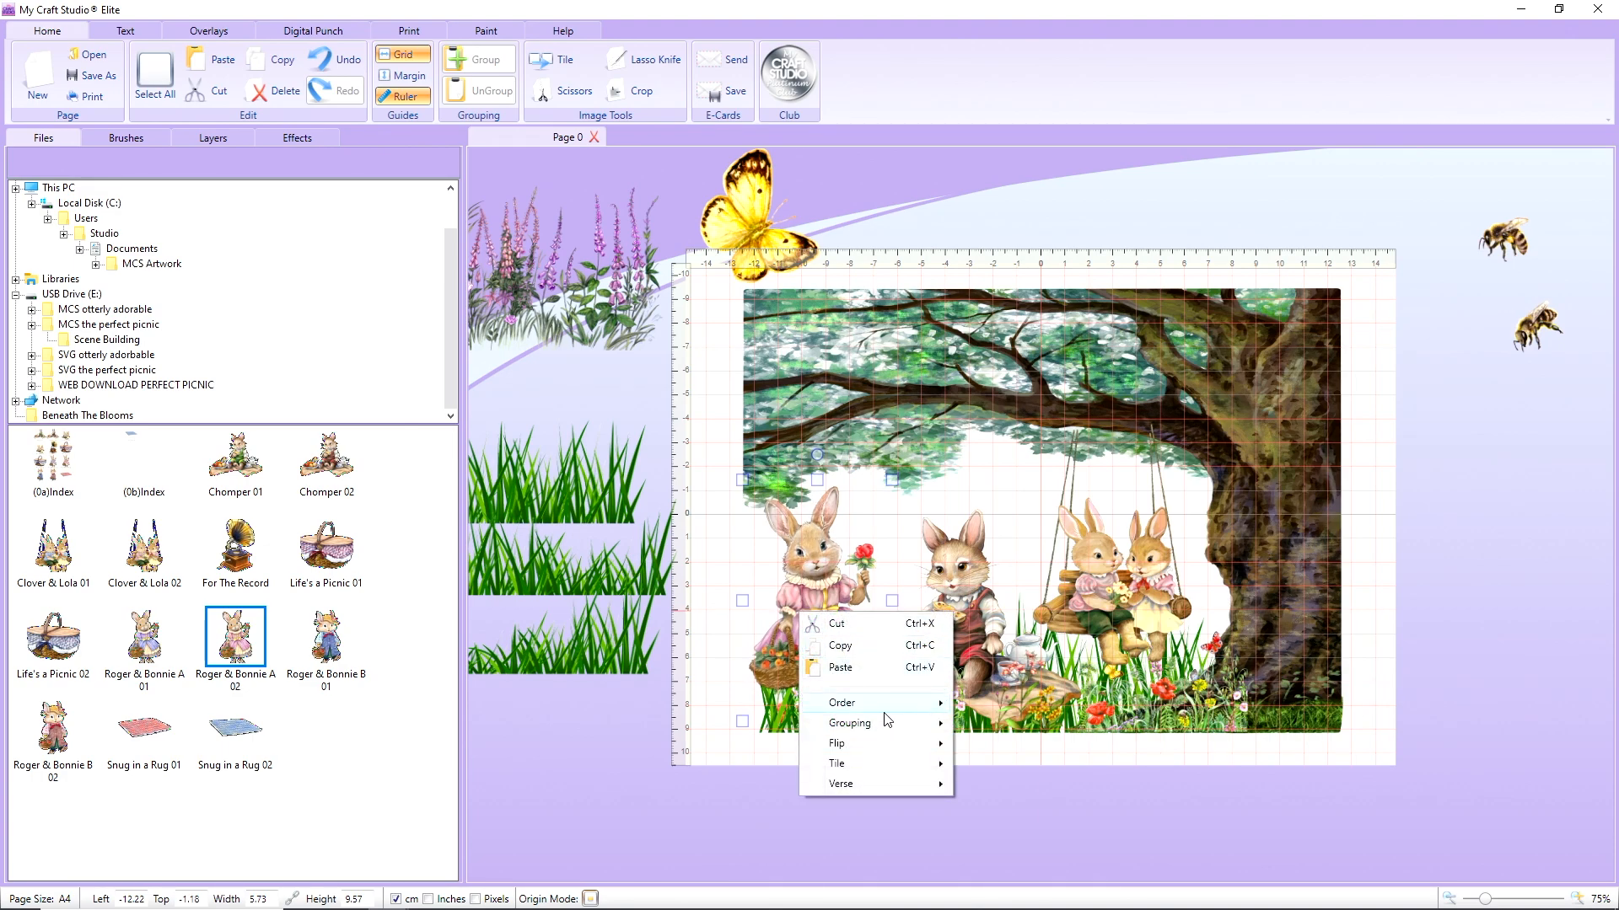
mouse_move(893, 705)
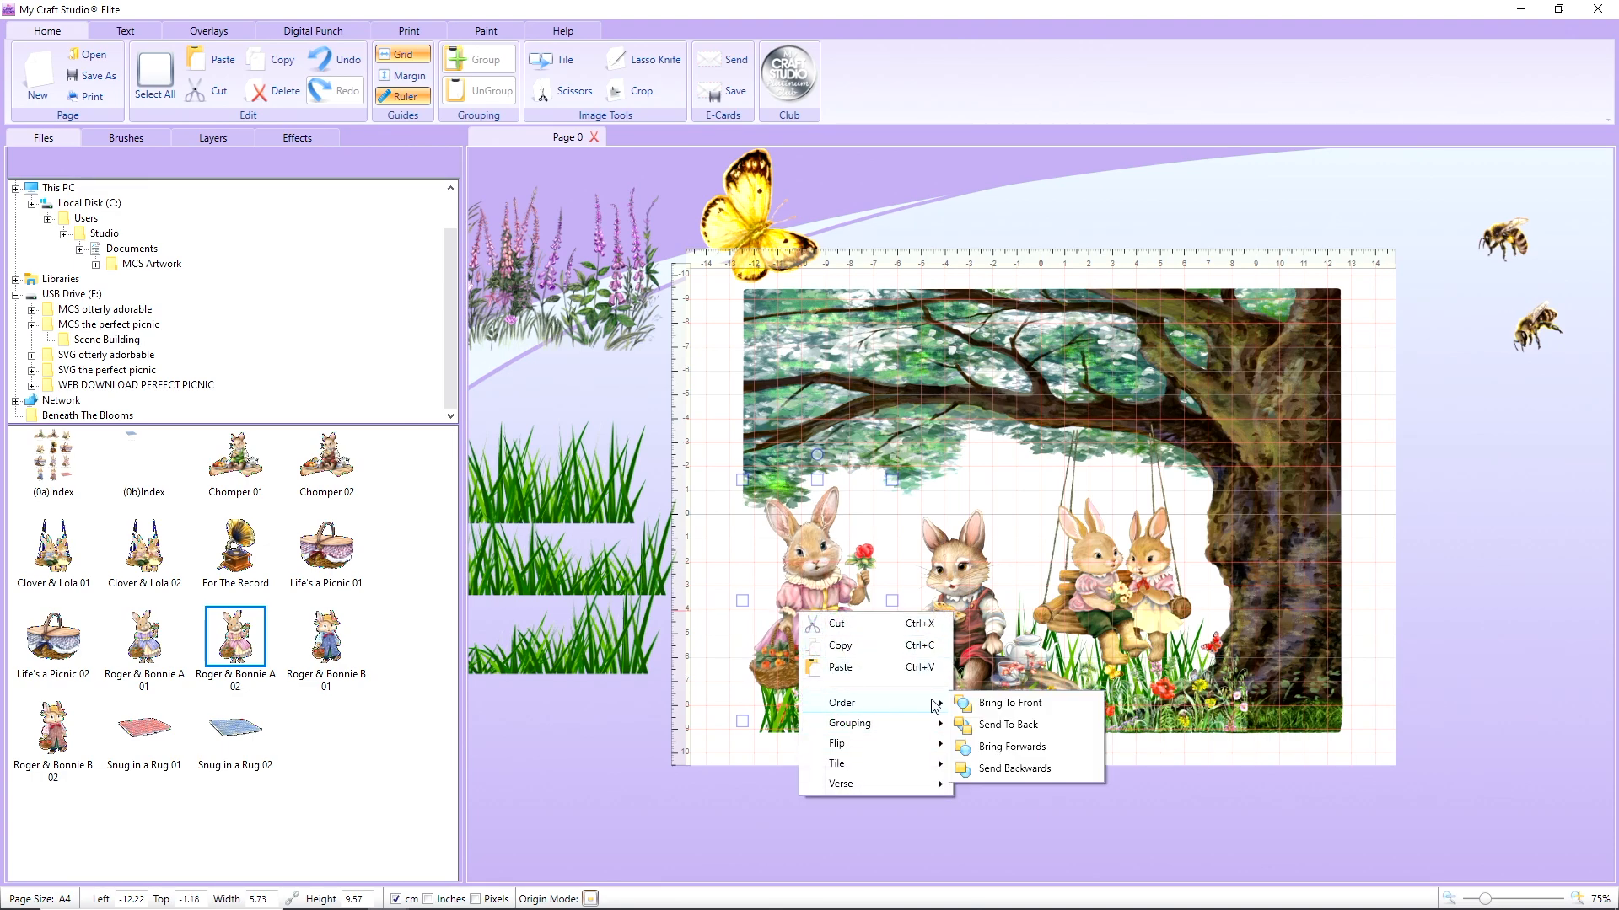
click(1008, 770)
right_click(825, 646)
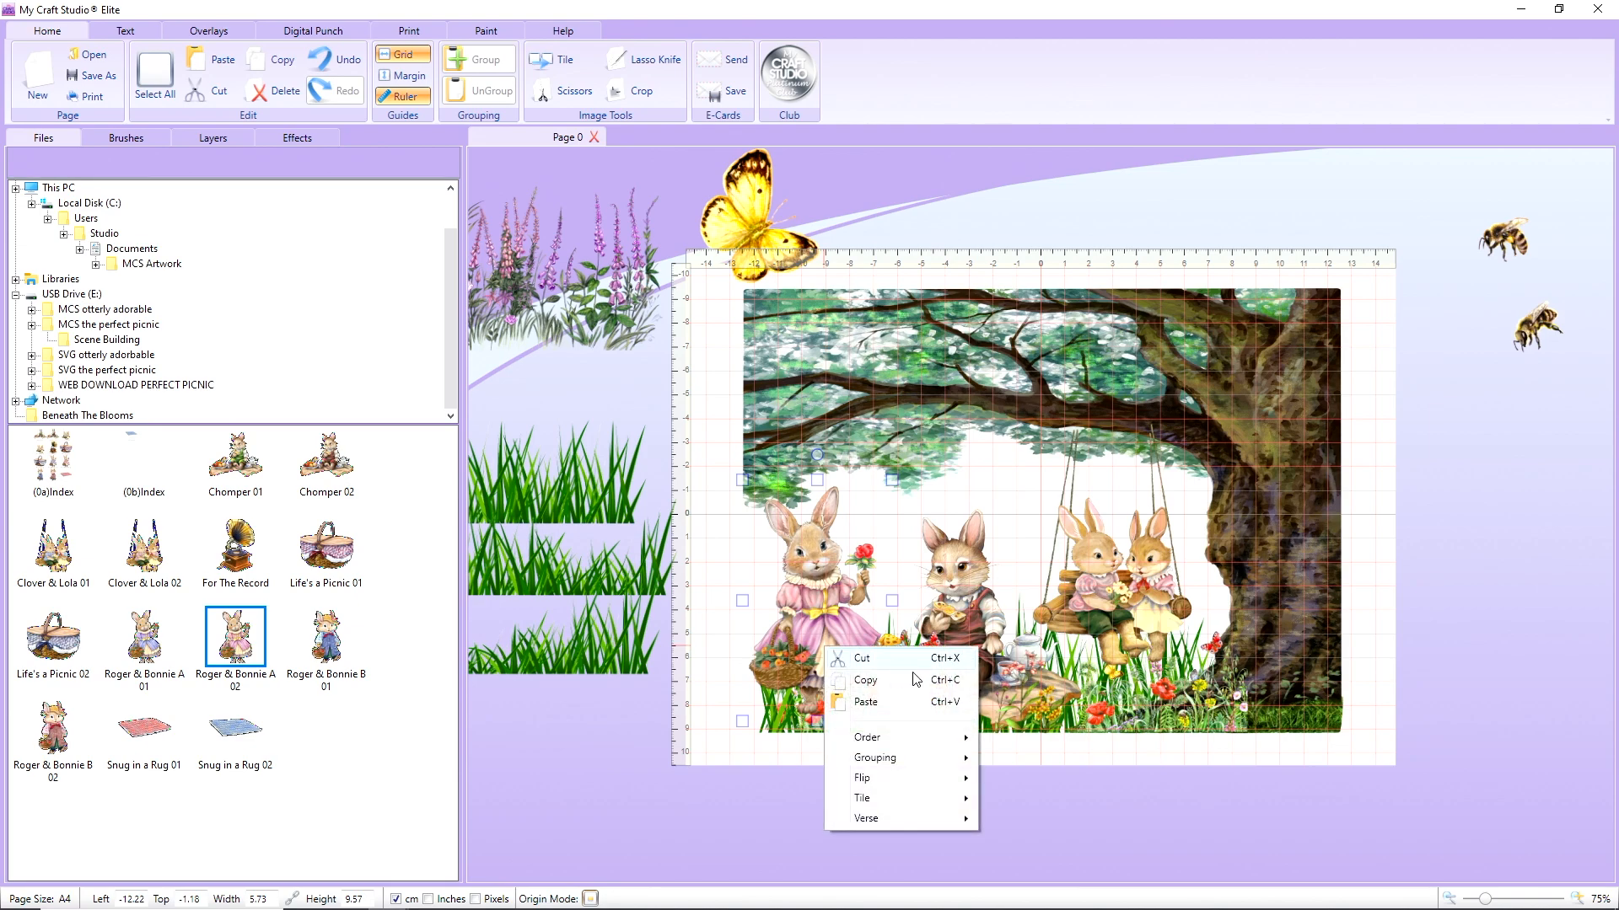
mouse_move(929, 742)
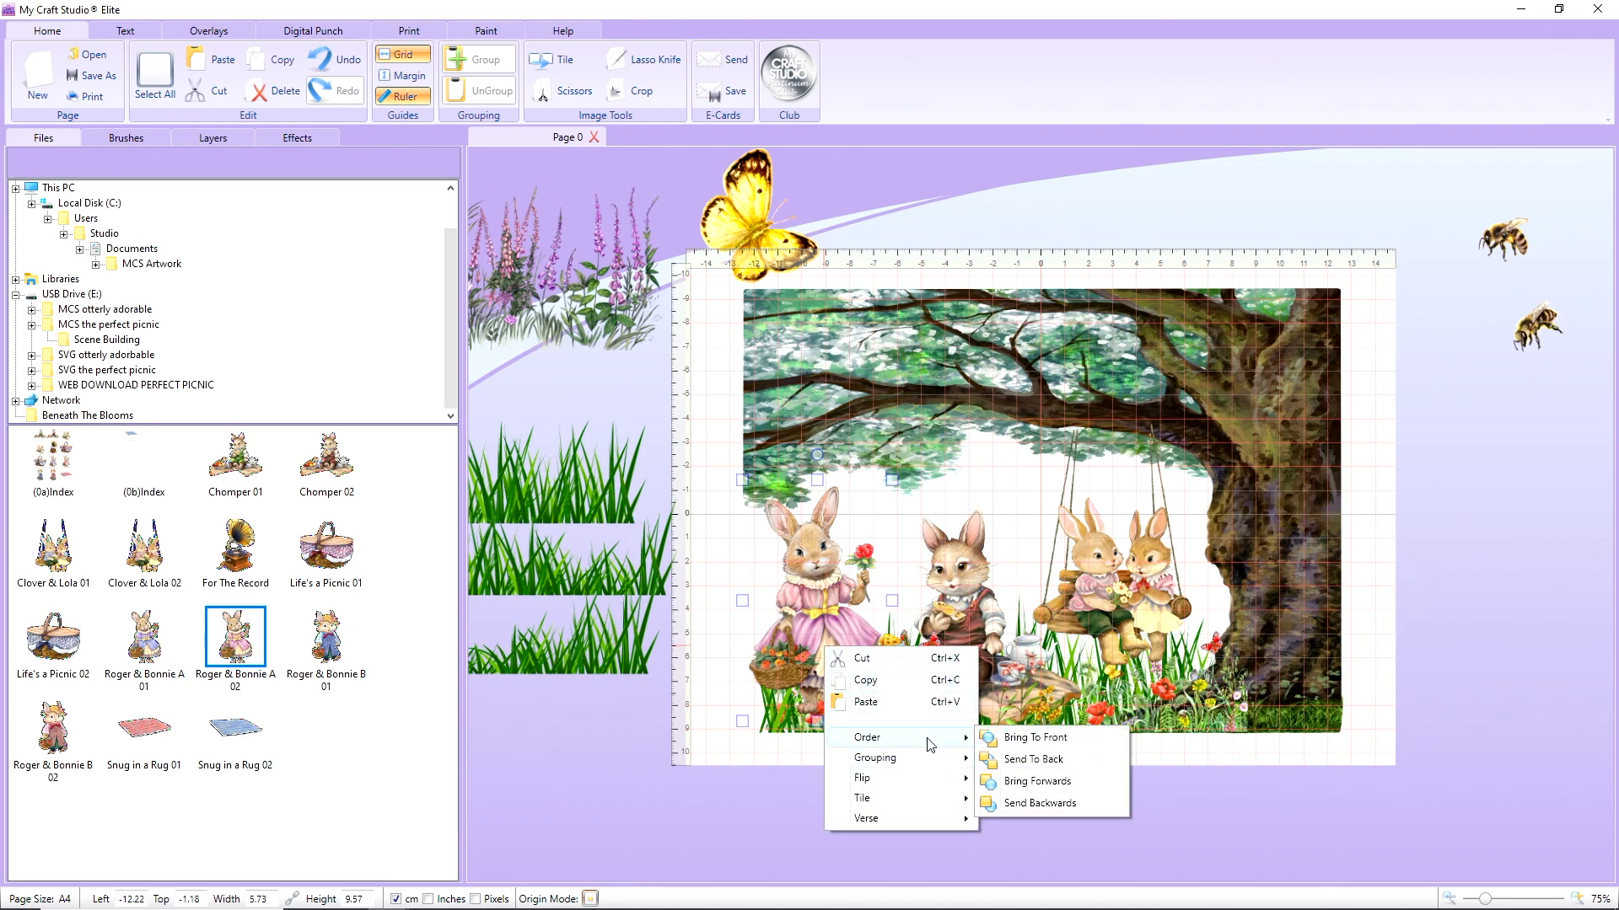
click(1040, 782)
right_click(812, 636)
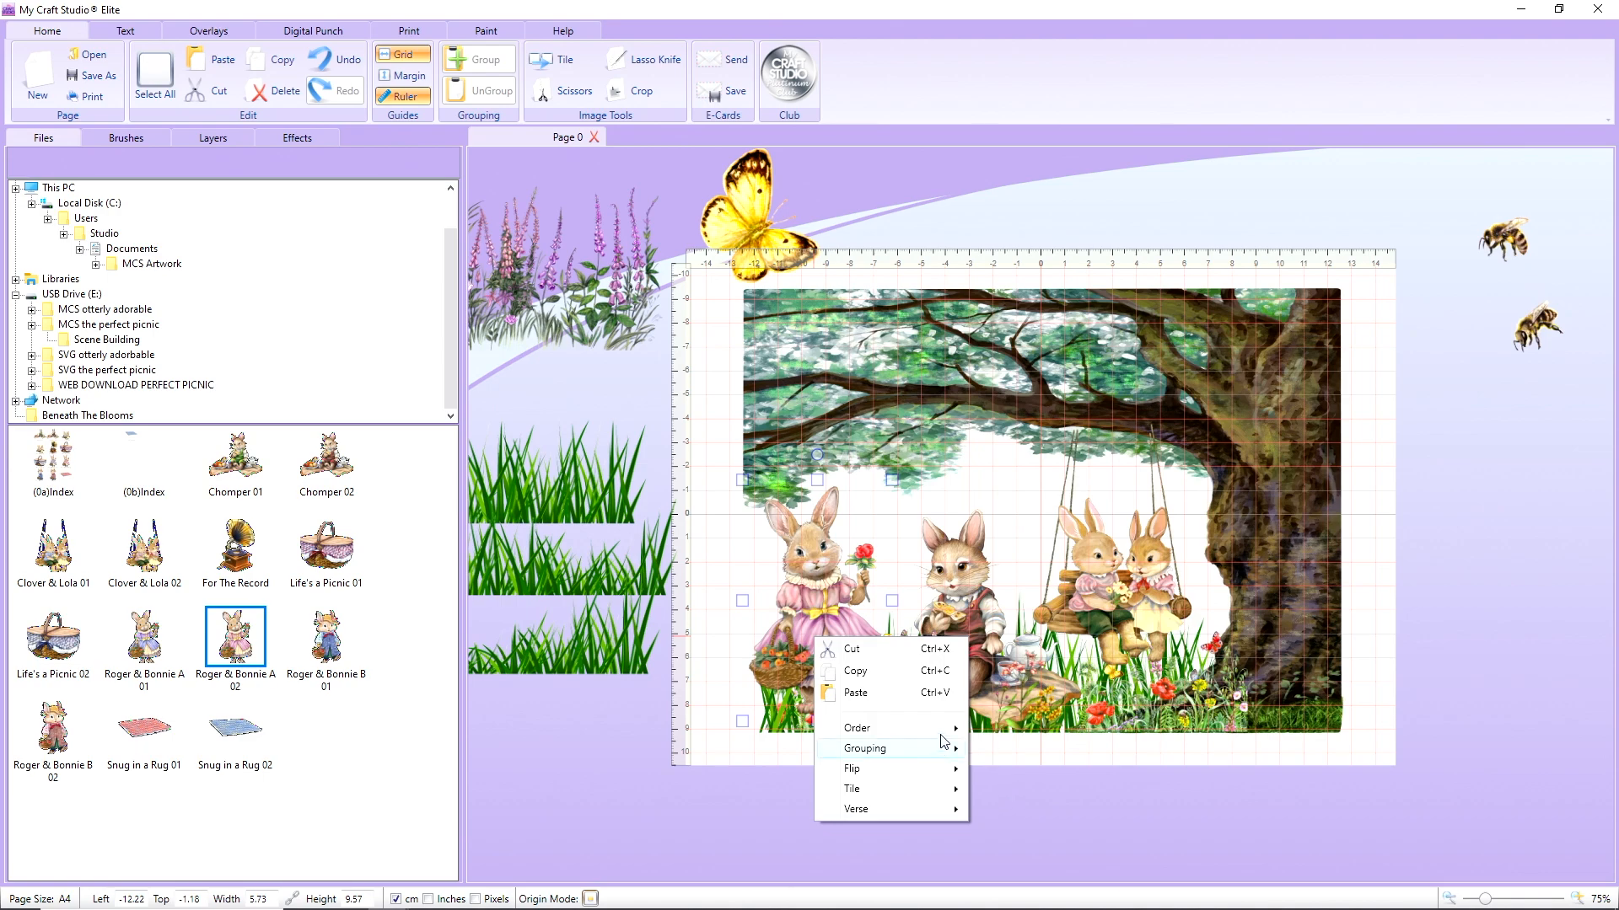
mouse_move(936, 729)
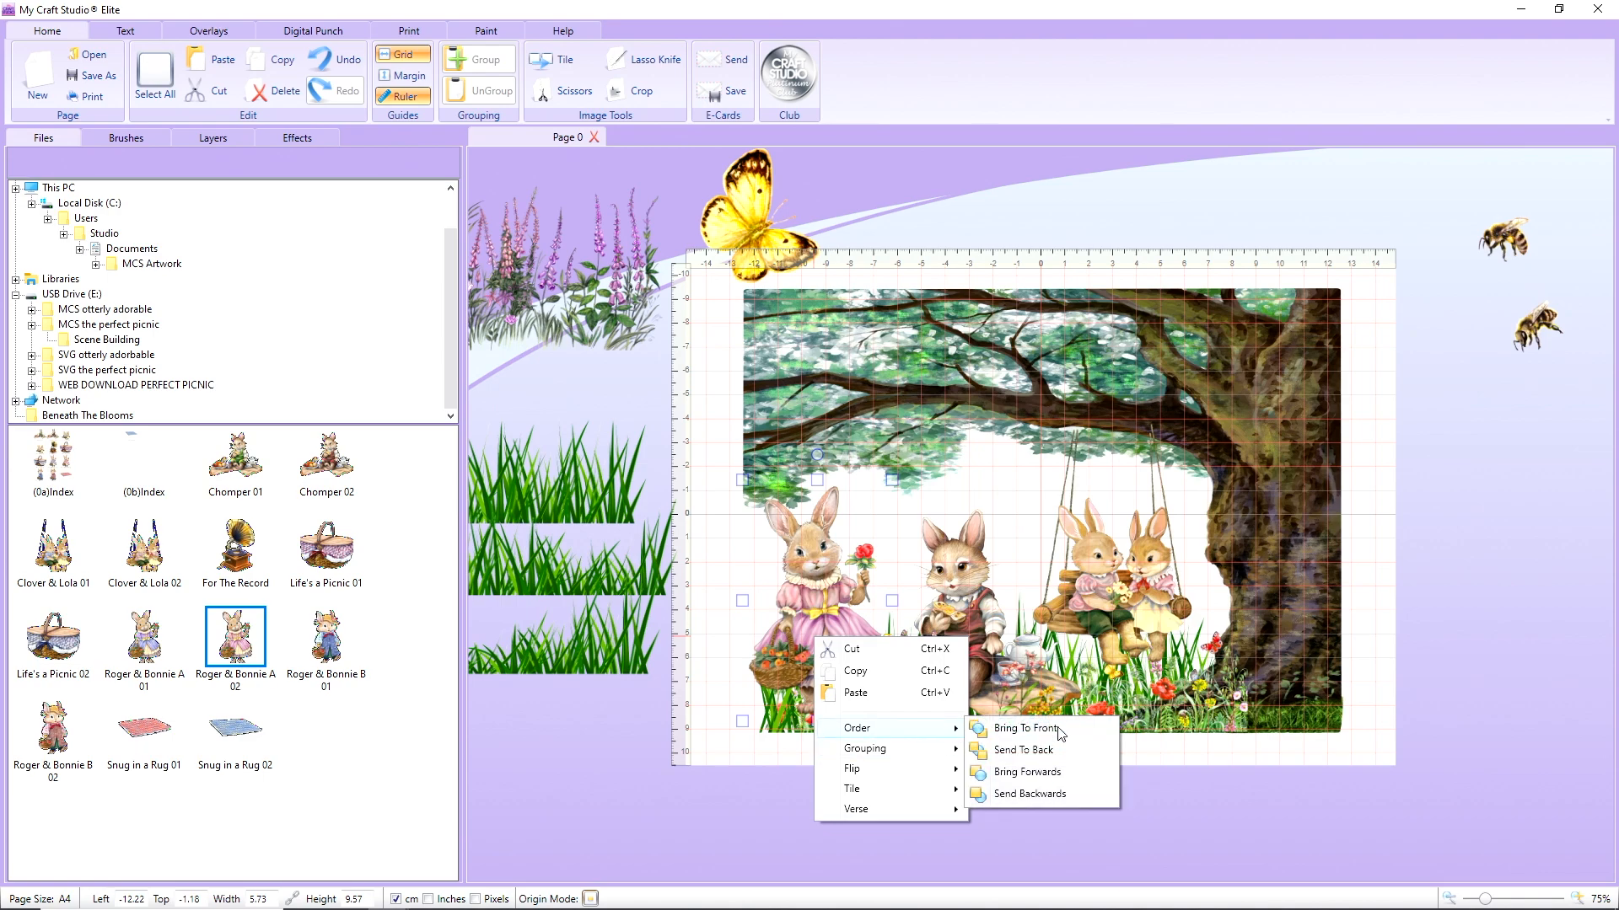
click(1036, 793)
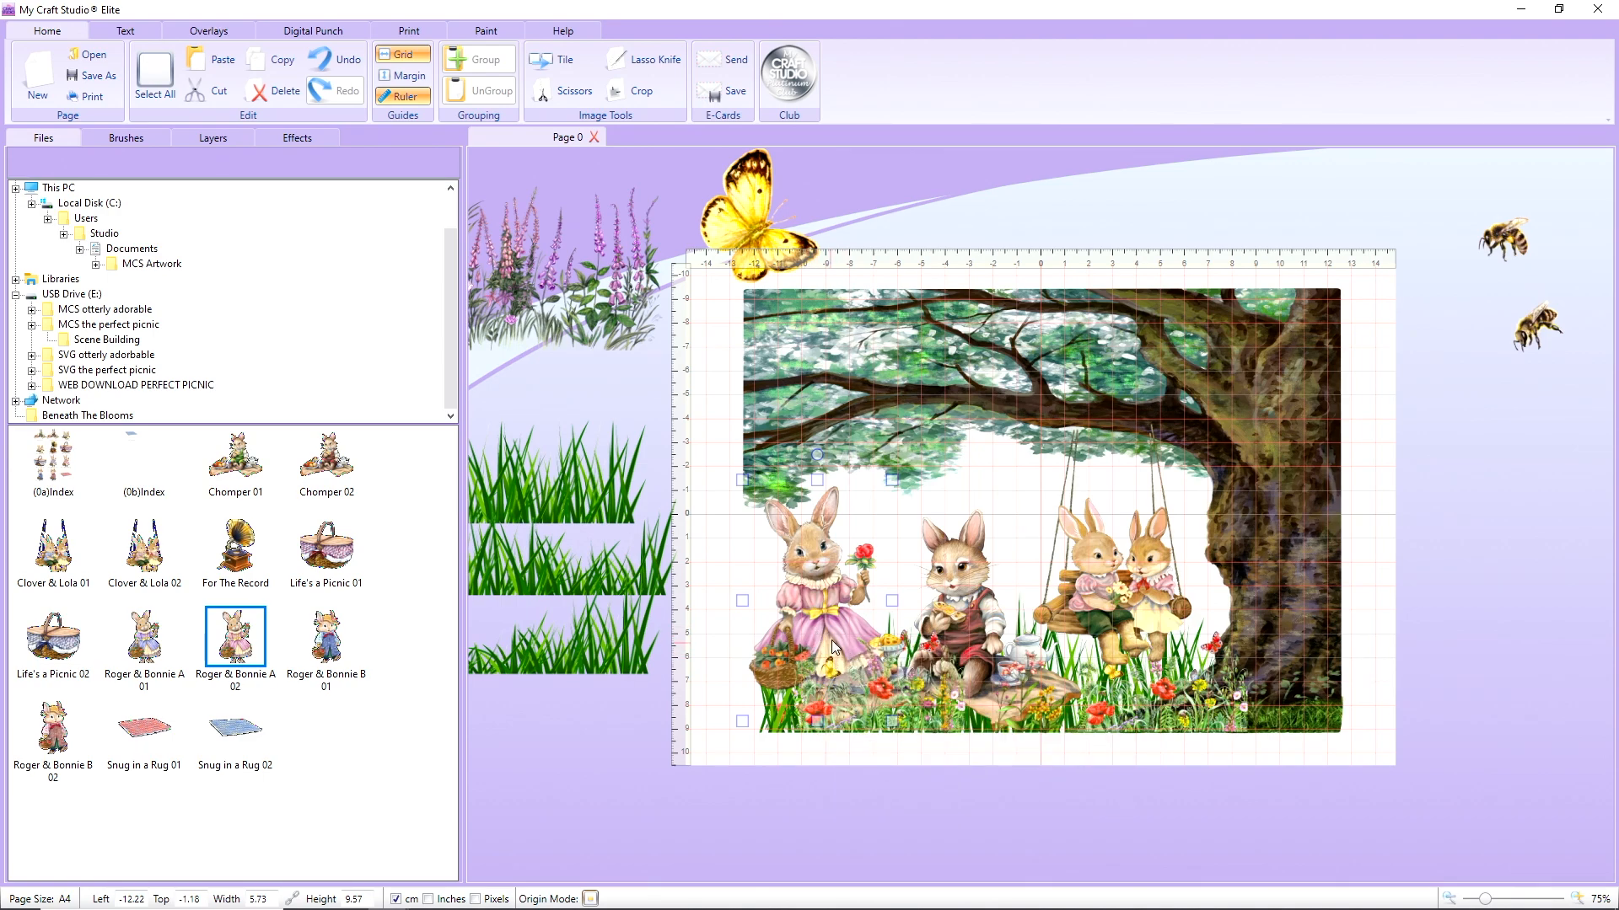
click(831, 640)
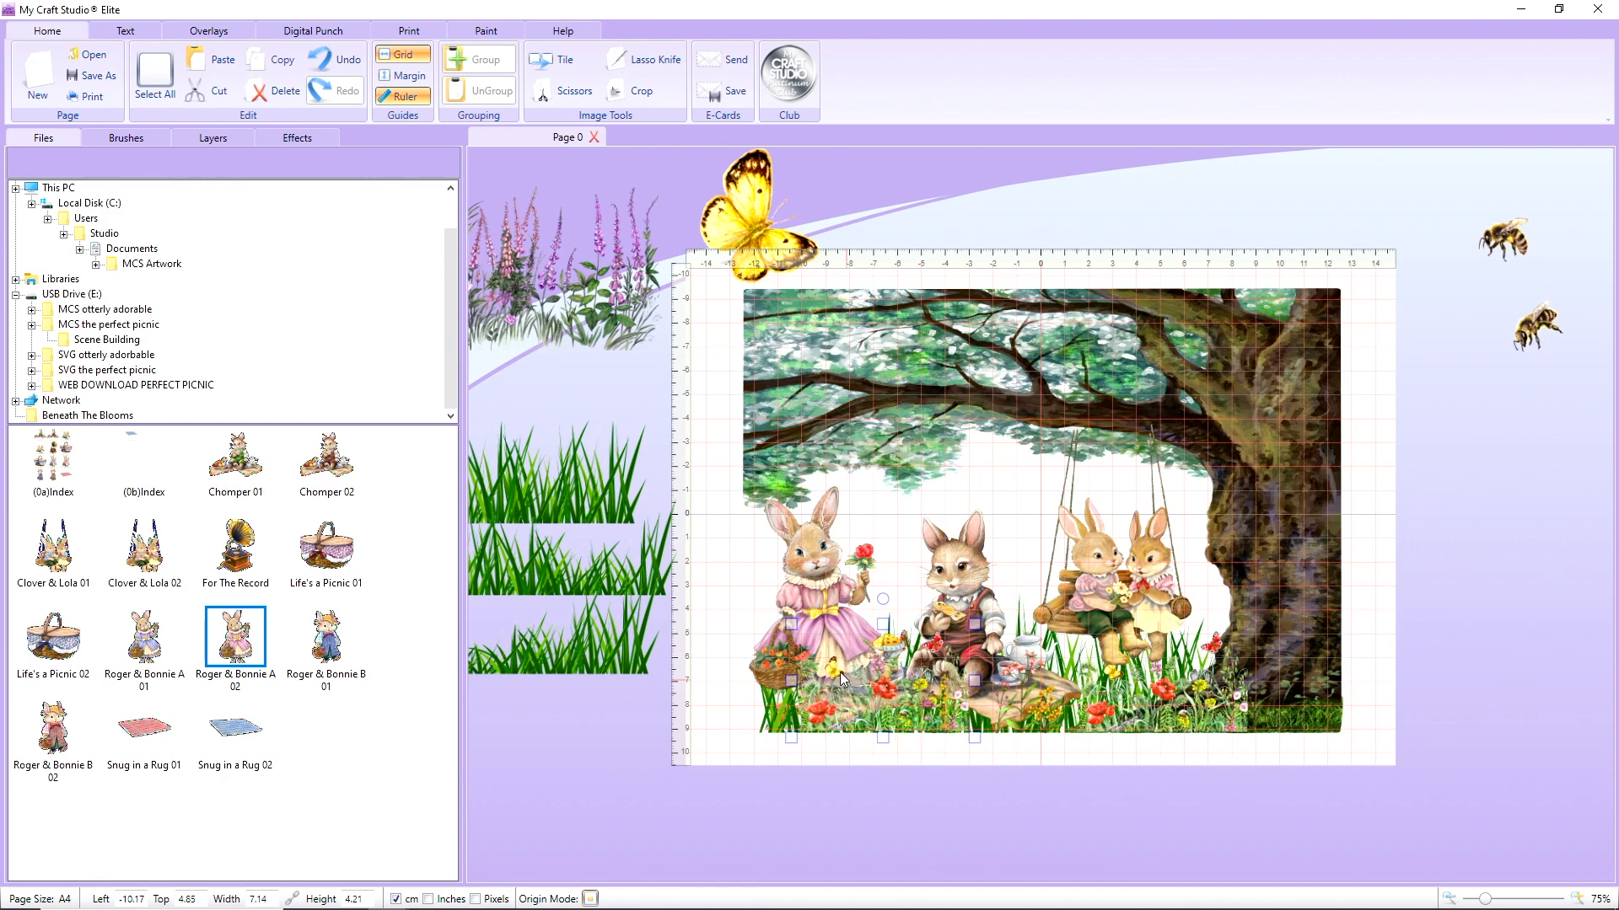
drag(809, 600, 828, 598)
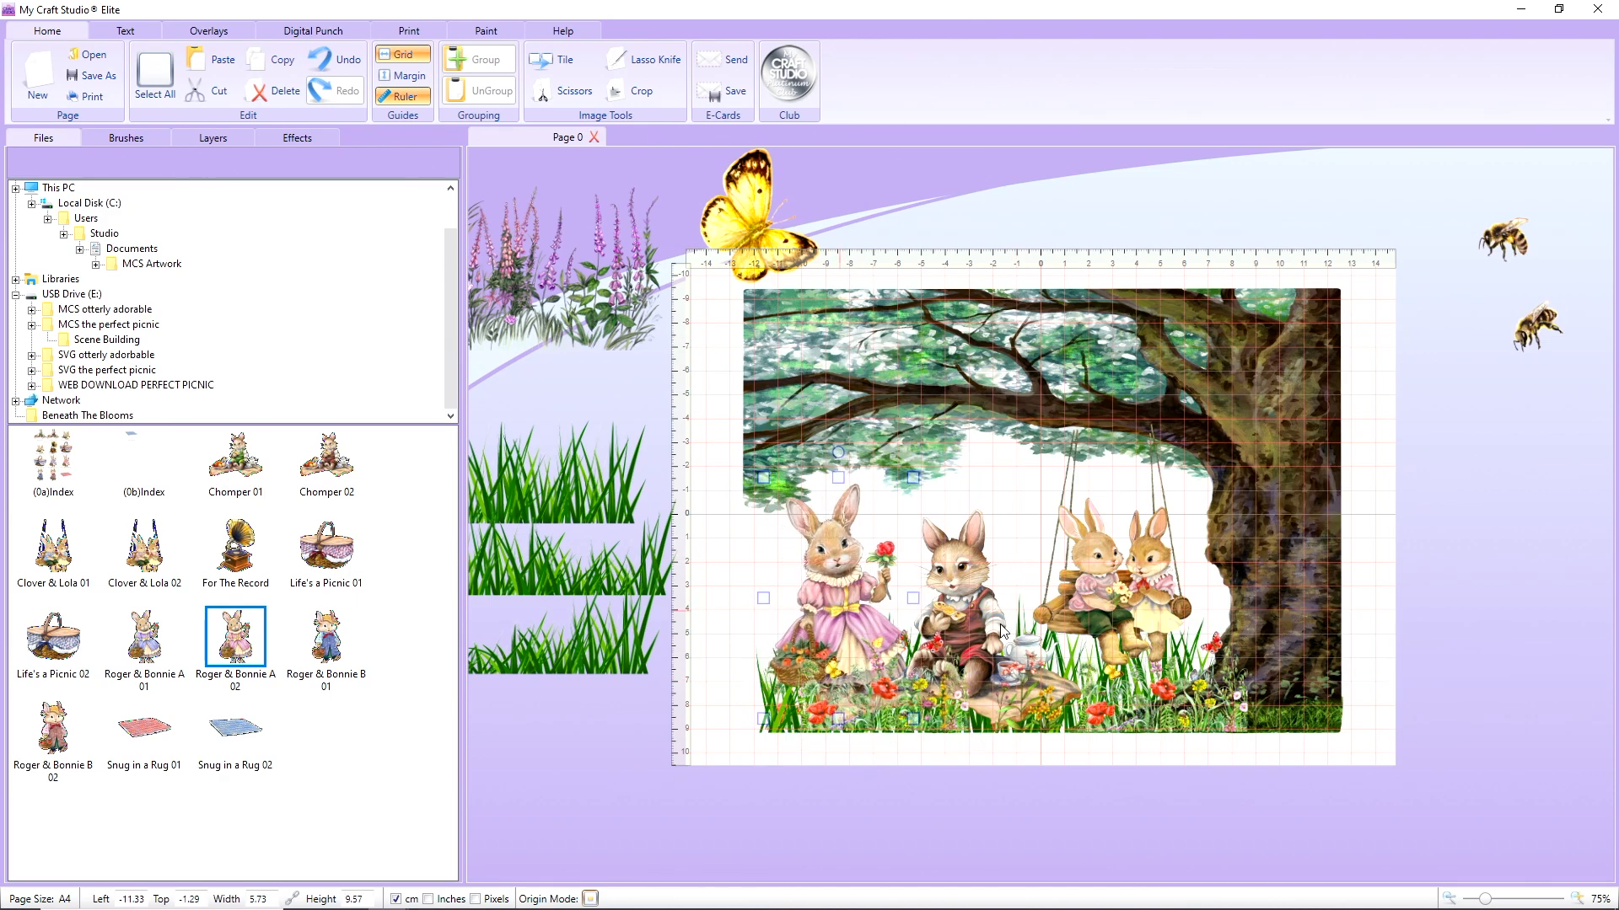
Shrink the yellow butterfly to about 0.99 × 1.12 cm and place it below the branches, above the Chomper 02 rabbit
click(747, 197)
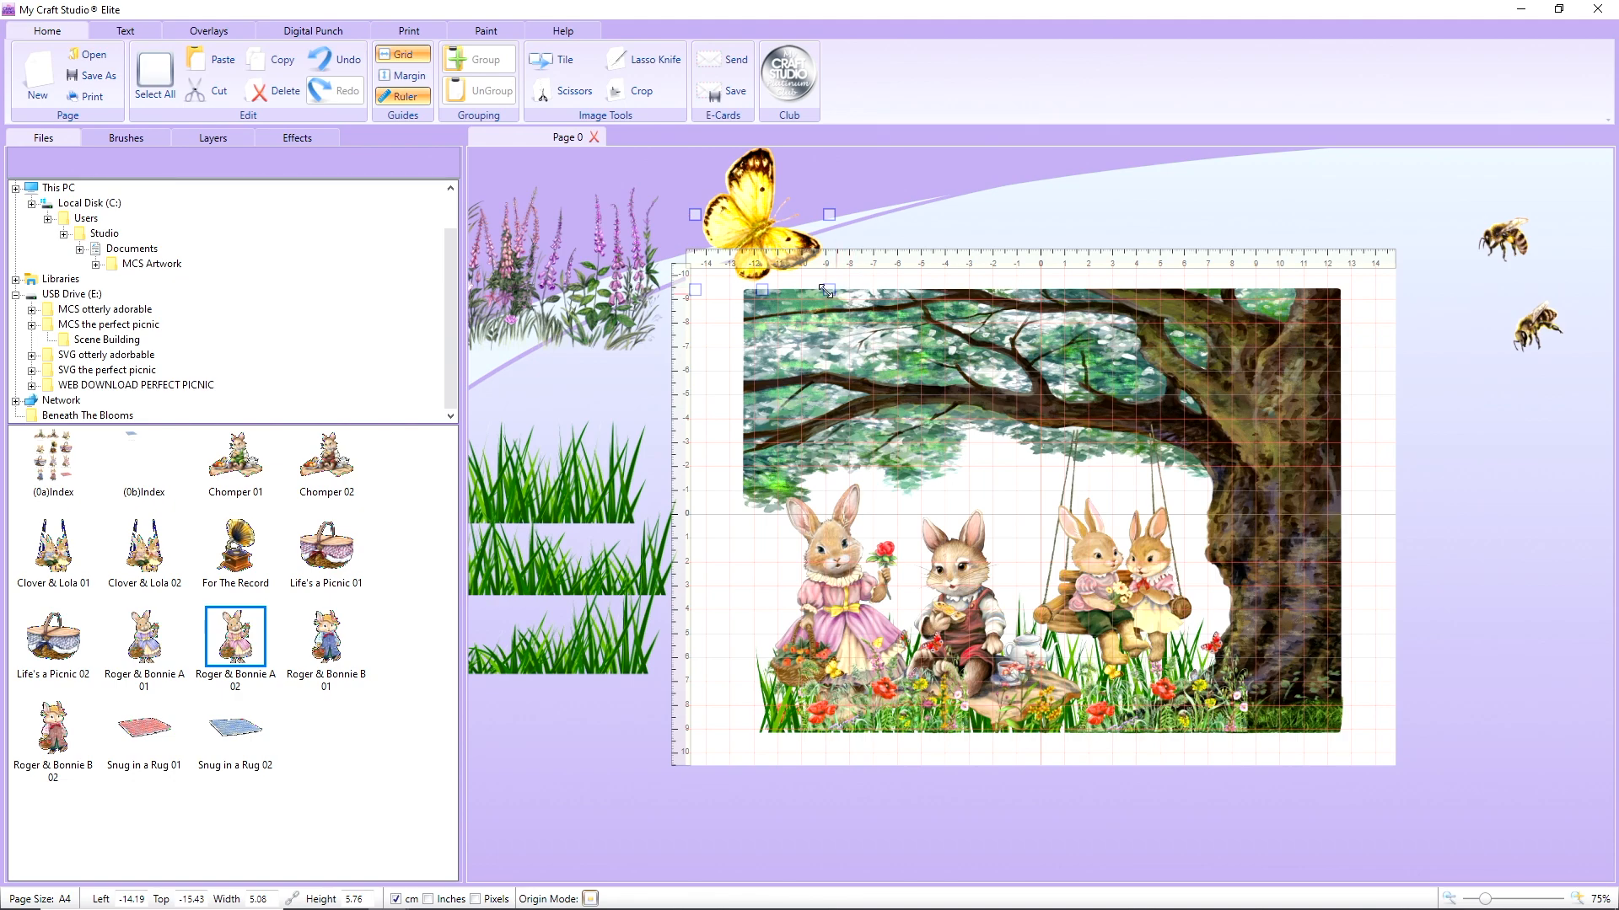
drag(826, 291, 981, 477)
click(795, 247)
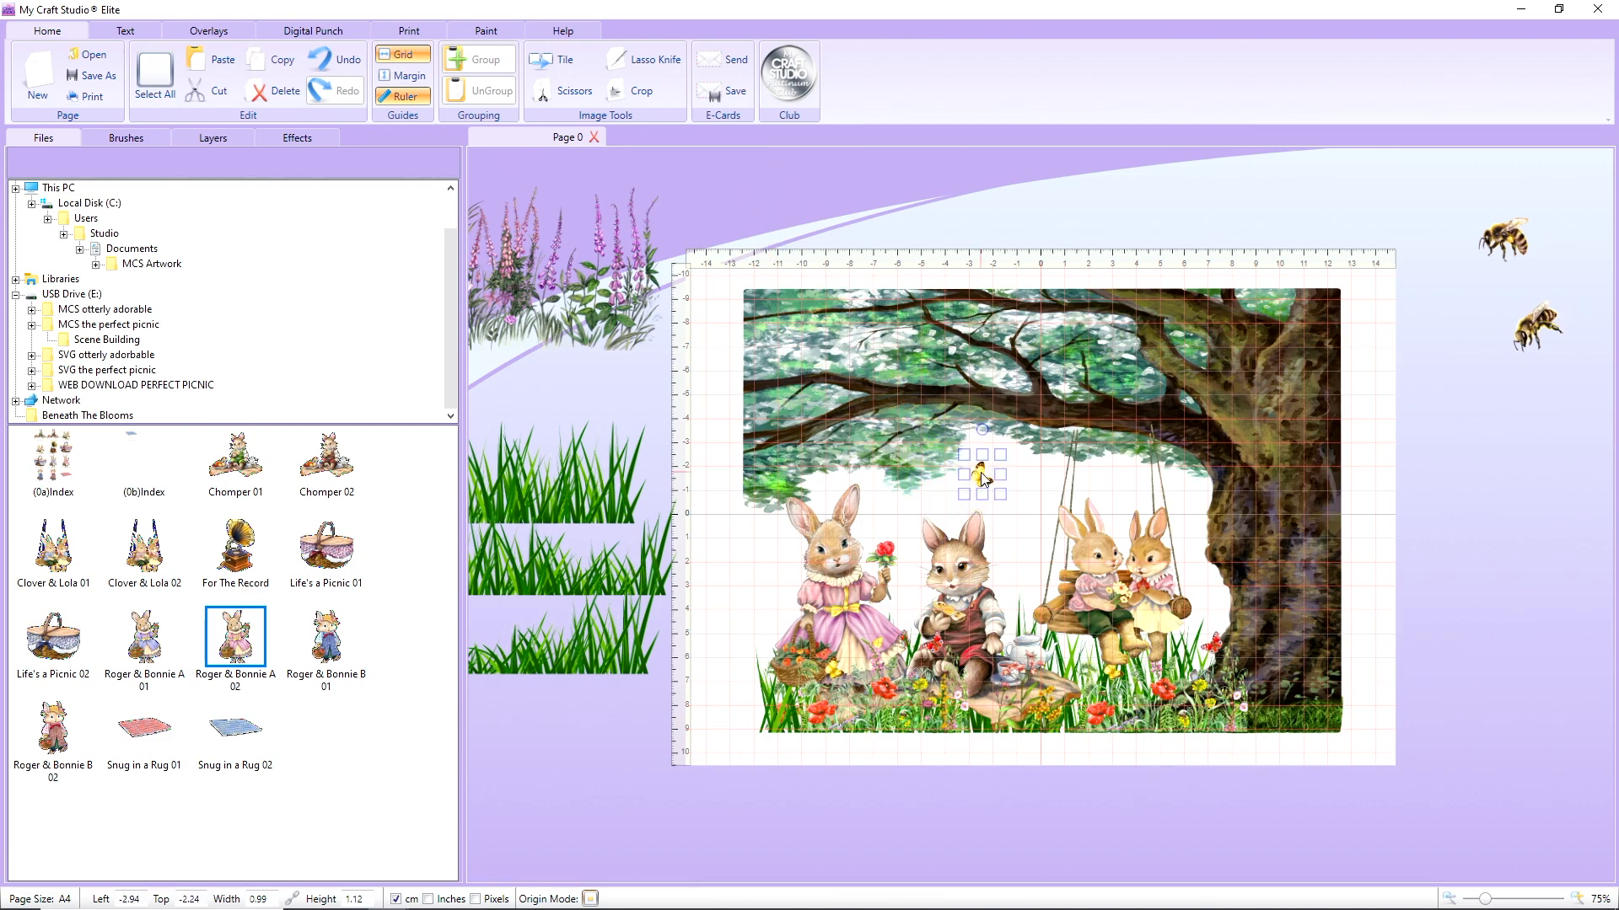
Duplicate the small butterfly, flip the copy horizontally and place it between the Chomper 02 rabbit and the swing
right_click(981, 474)
click(1020, 510)
right_click(977, 483)
click(1030, 531)
right_click(981, 476)
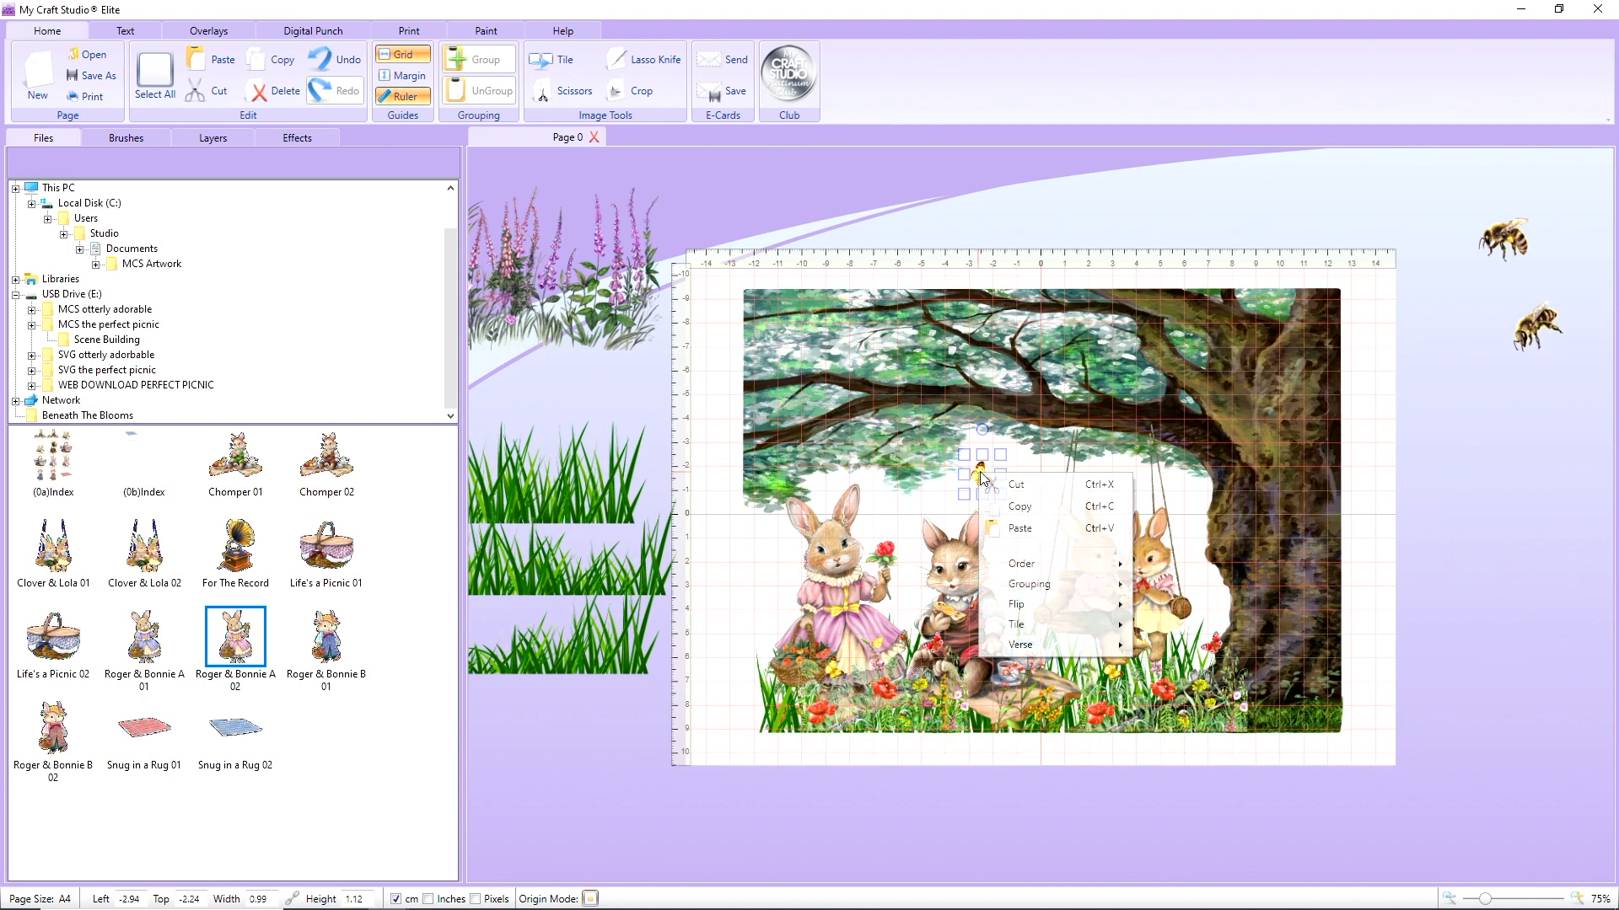
click(1020, 528)
right_click(1019, 473)
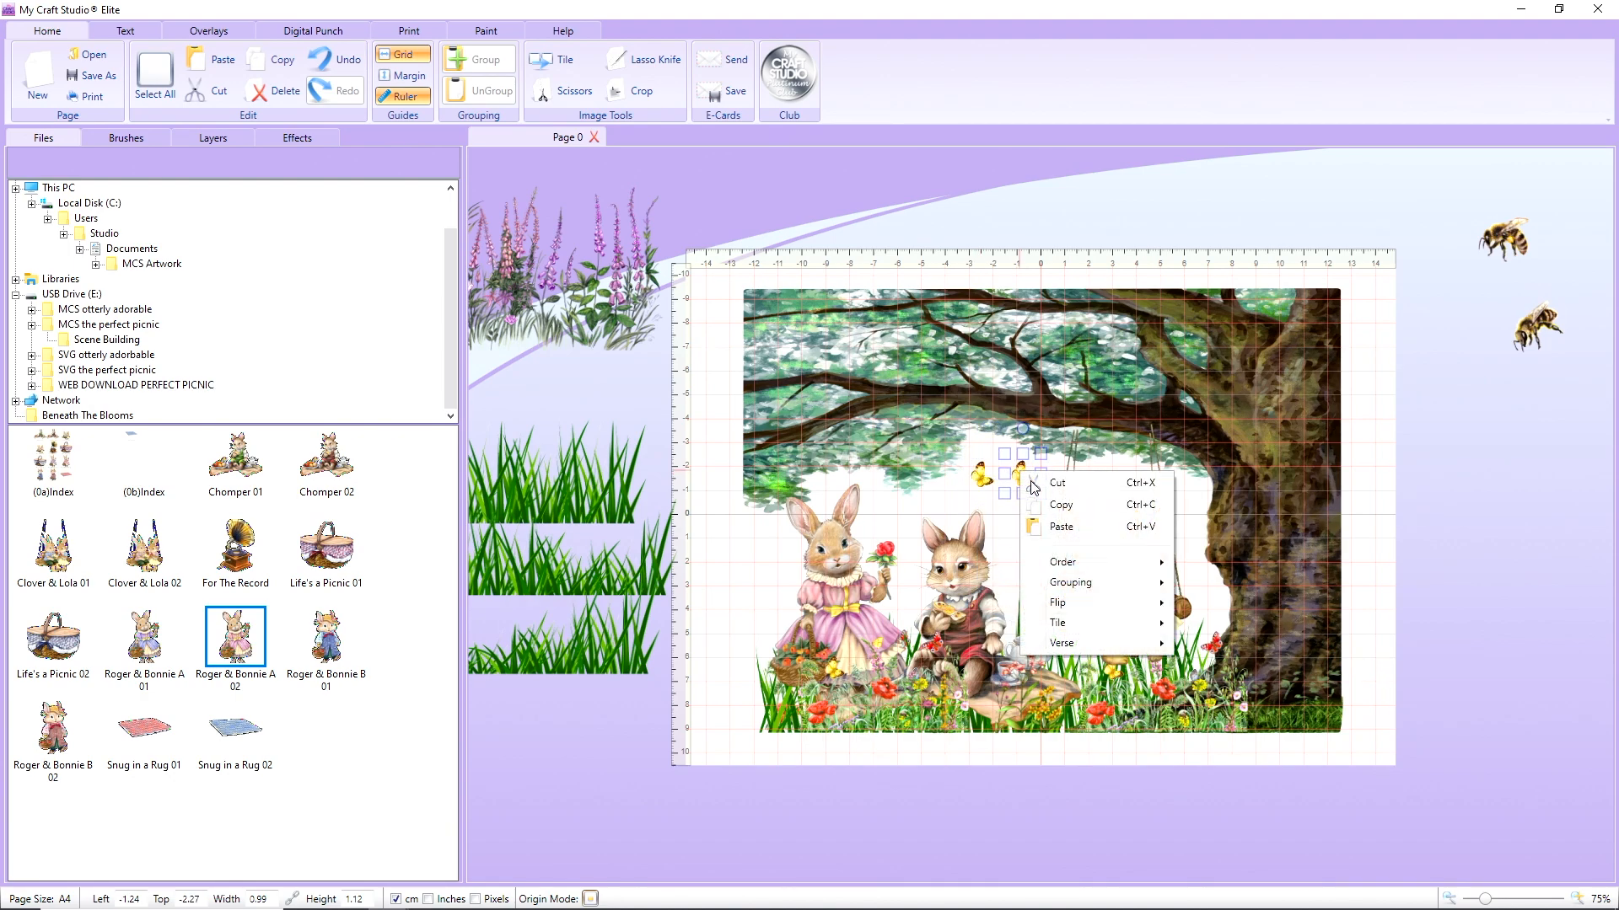
mouse_move(1085, 606)
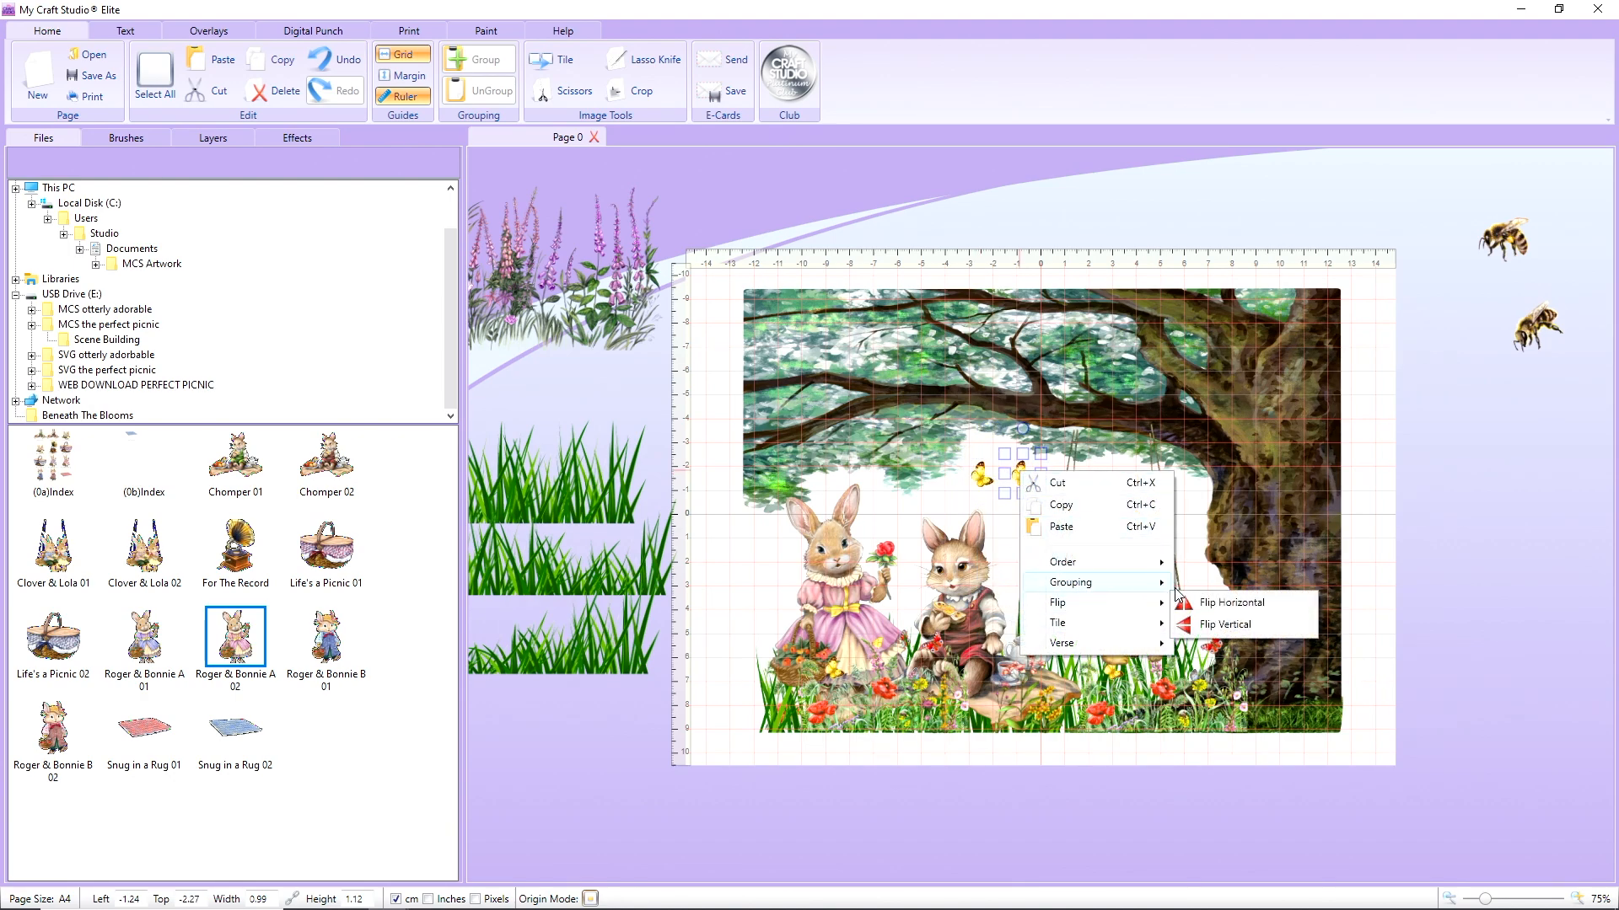
click(1185, 603)
drag(1028, 487, 1028, 565)
Nudge the upper butterfly slightly left and place a smaller copy, about 0.46 × 0.52 cm, left of the pink-dressed rabbit
click(982, 486)
drag(980, 481, 975, 477)
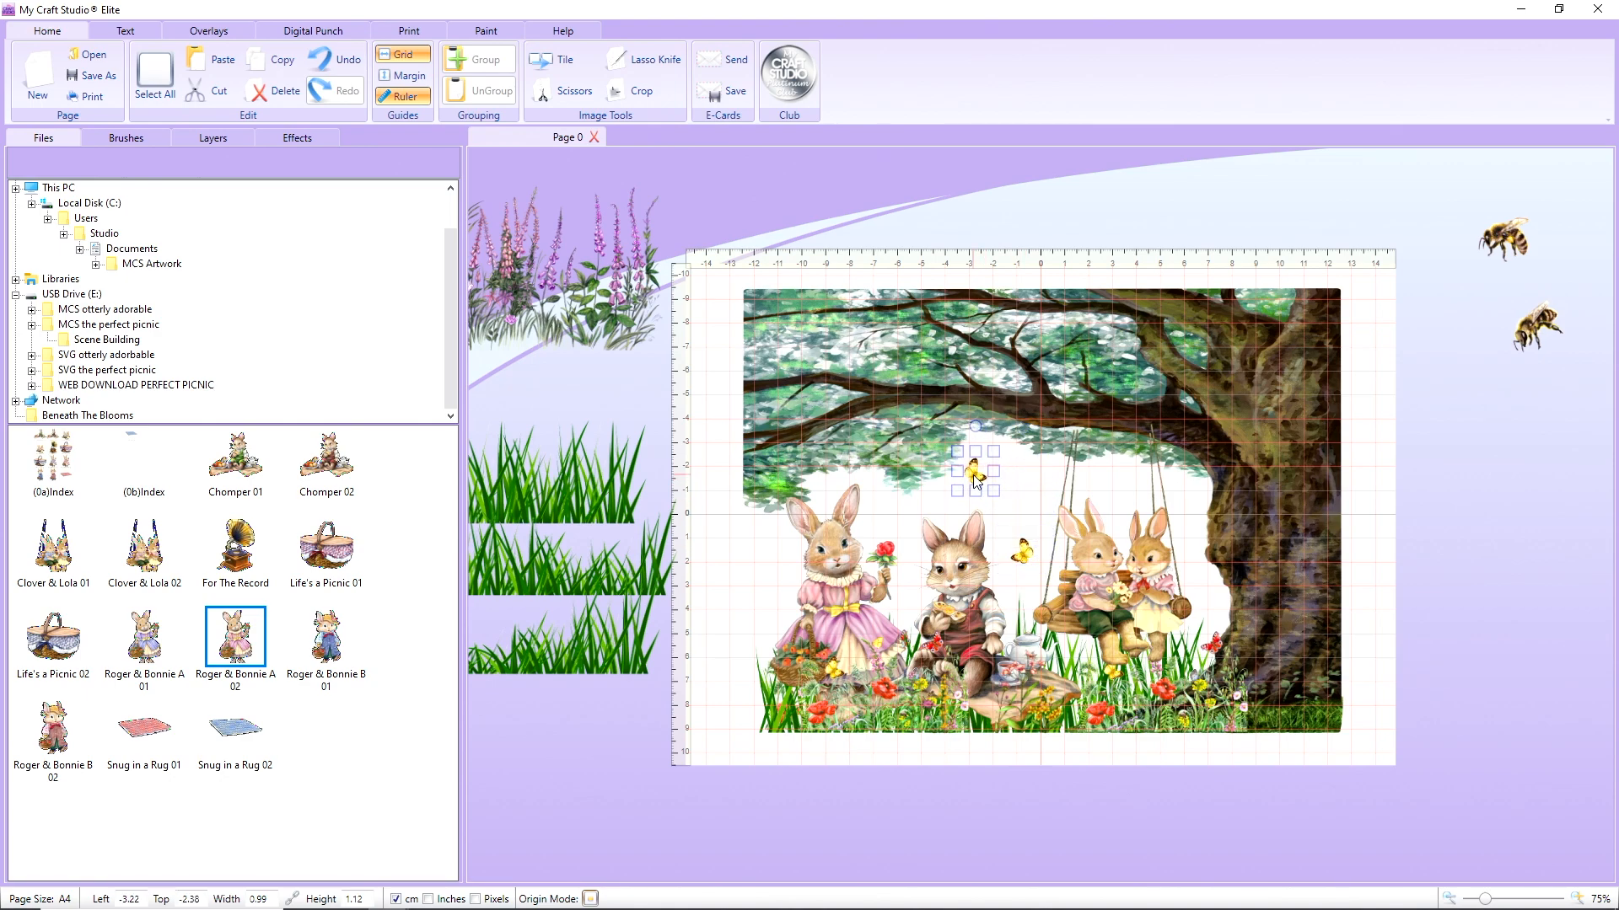
right_click(977, 478)
click(1028, 510)
right_click(978, 478)
click(1044, 532)
drag(978, 478, 771, 561)
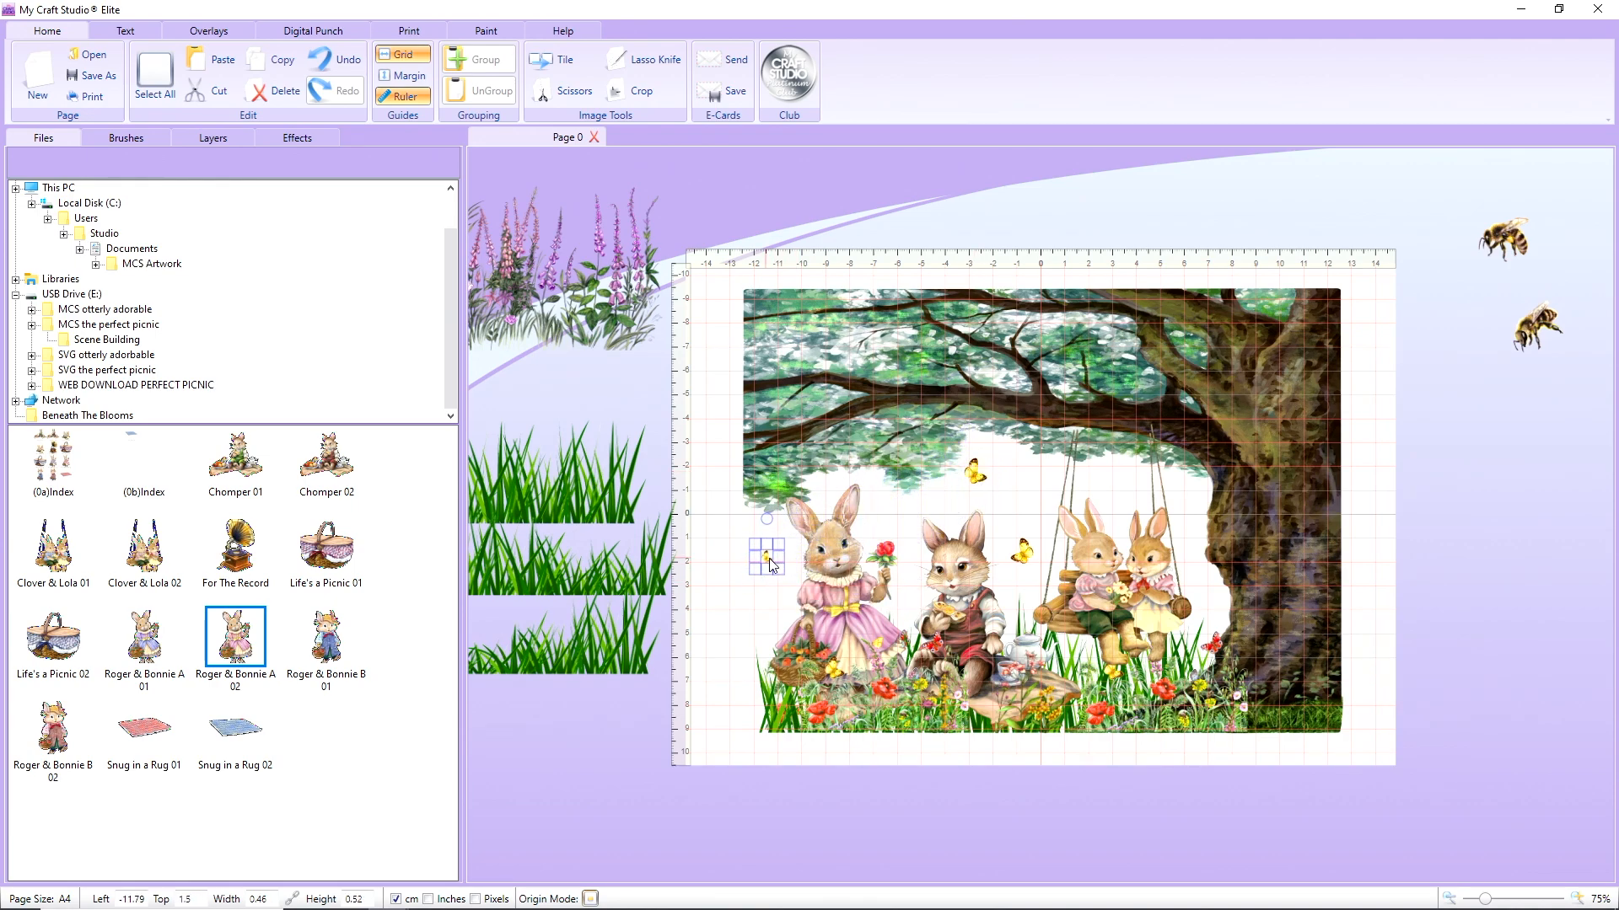
Shrink both bees, placing one between the swing and trunk and the other, rotated to about 0.82 × 0.82 cm, left of the swing ropes
click(1506, 242)
drag(1537, 266, 1207, 588)
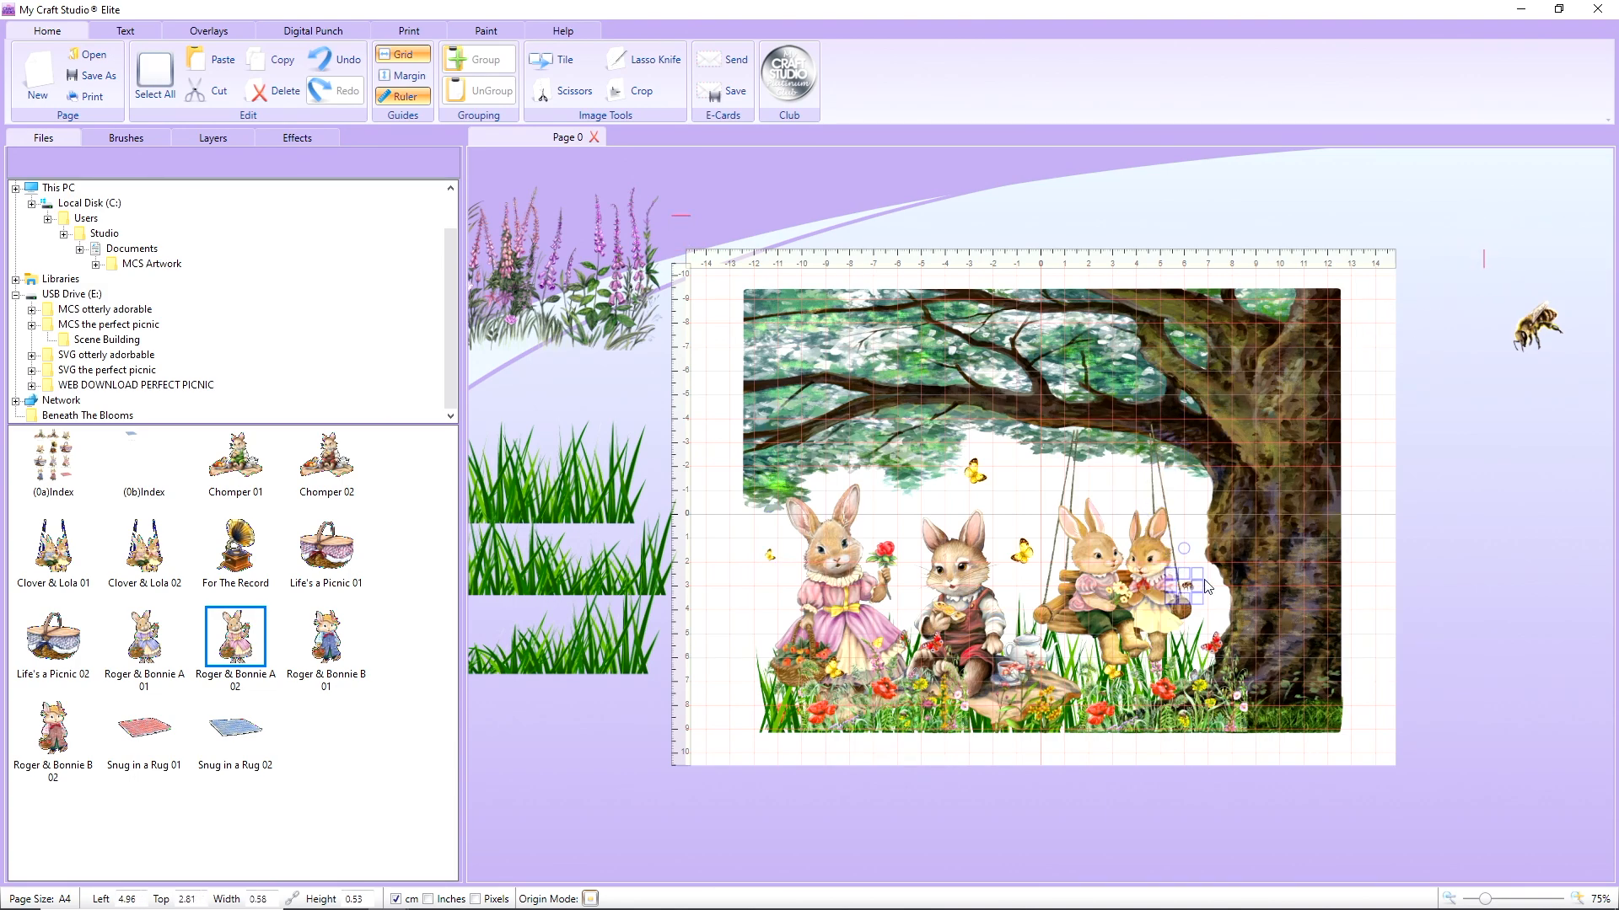
click(1536, 328)
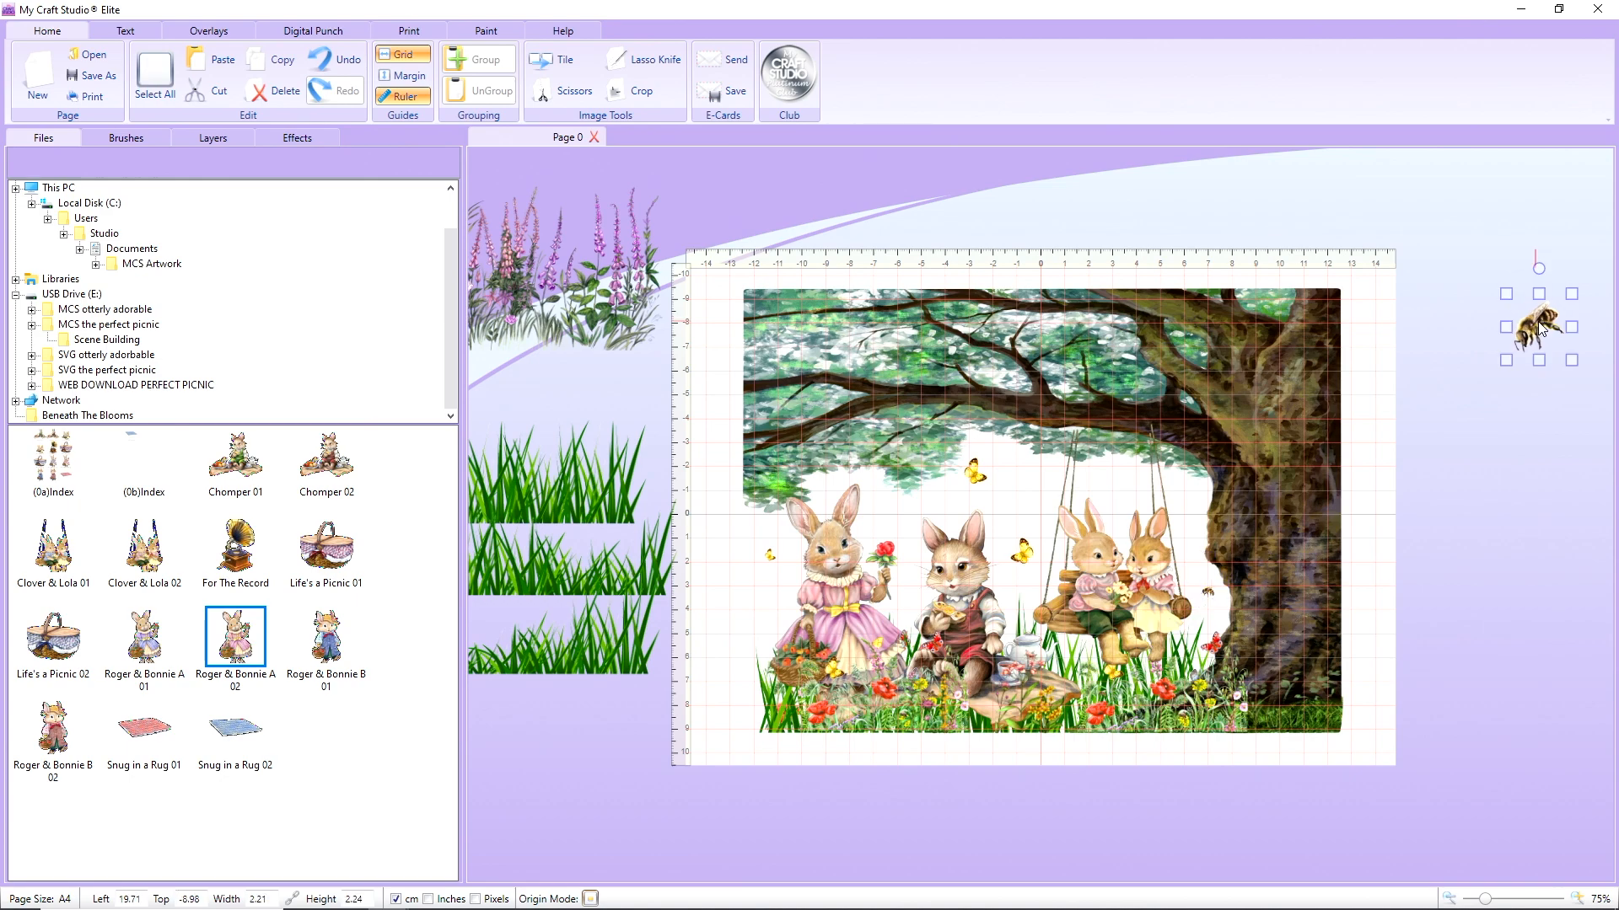
drag(1539, 272, 1578, 289)
drag(1533, 374, 1032, 490)
Duplicate the rotated bee and move the copy to the lower left of the upper butterfly
right_click(1033, 487)
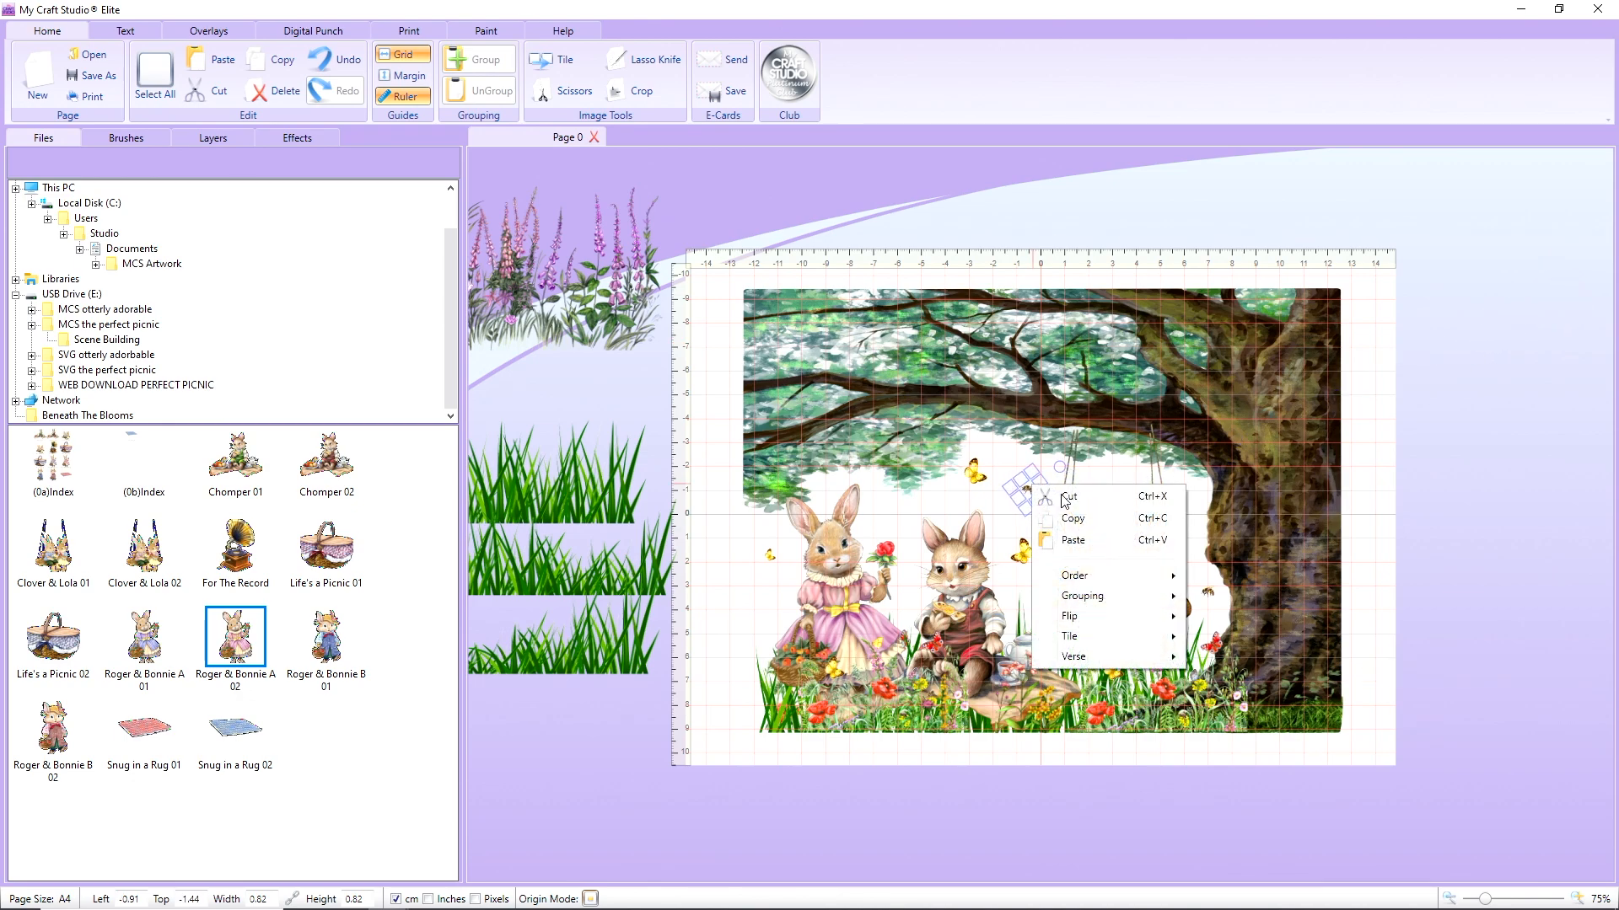
click(1082, 526)
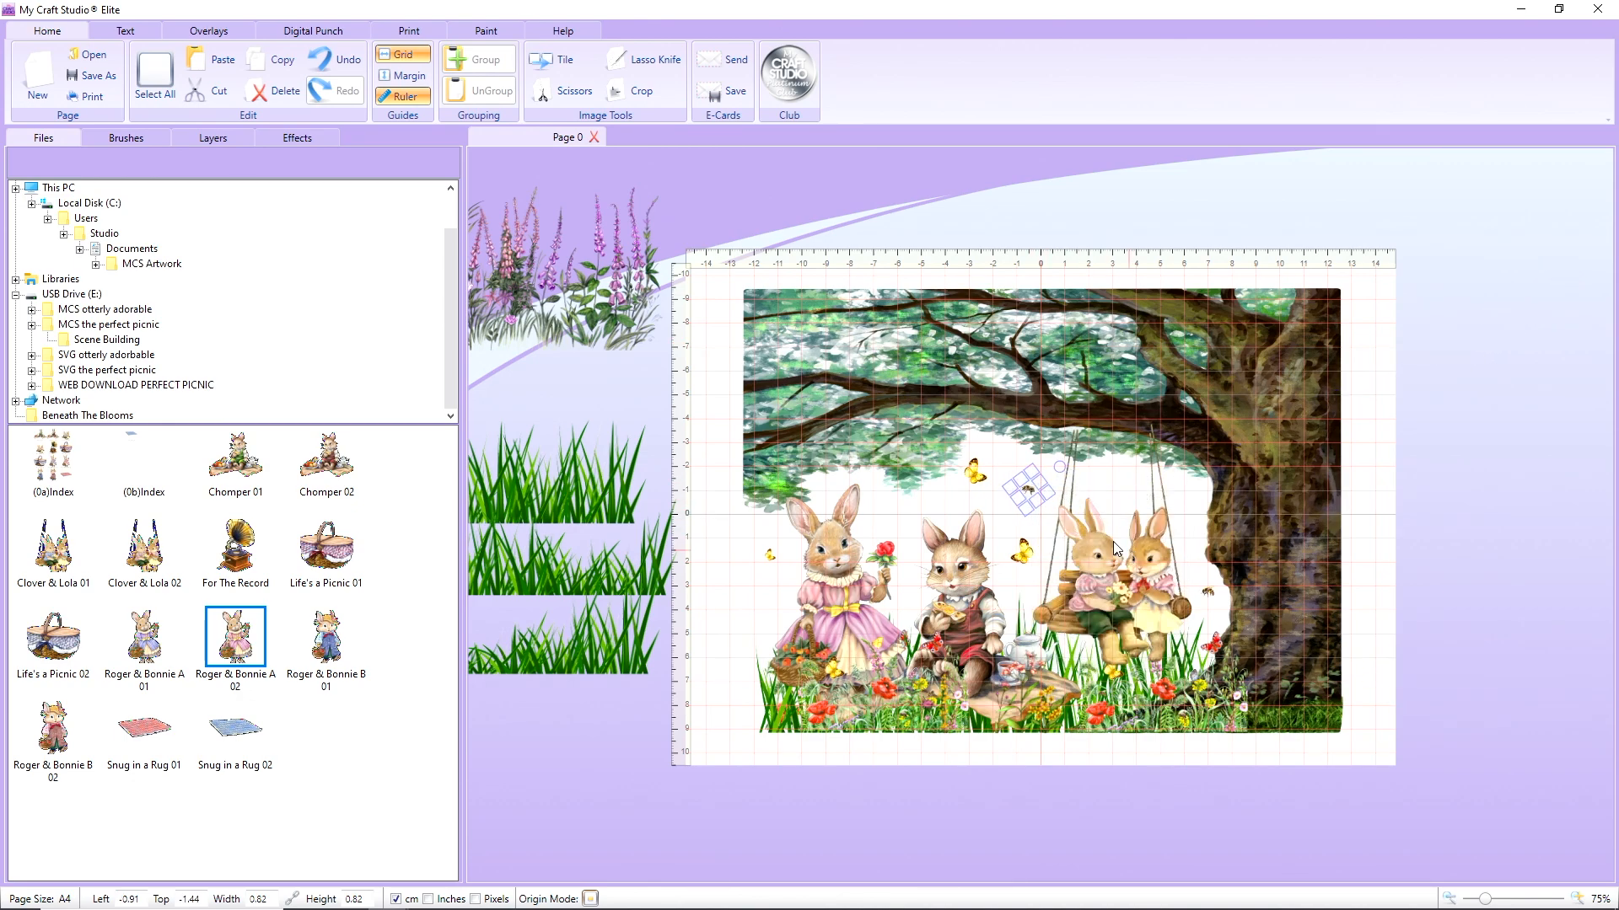
right_click(1030, 492)
click(1079, 553)
drag(1039, 497, 1032, 494)
click(337, 59)
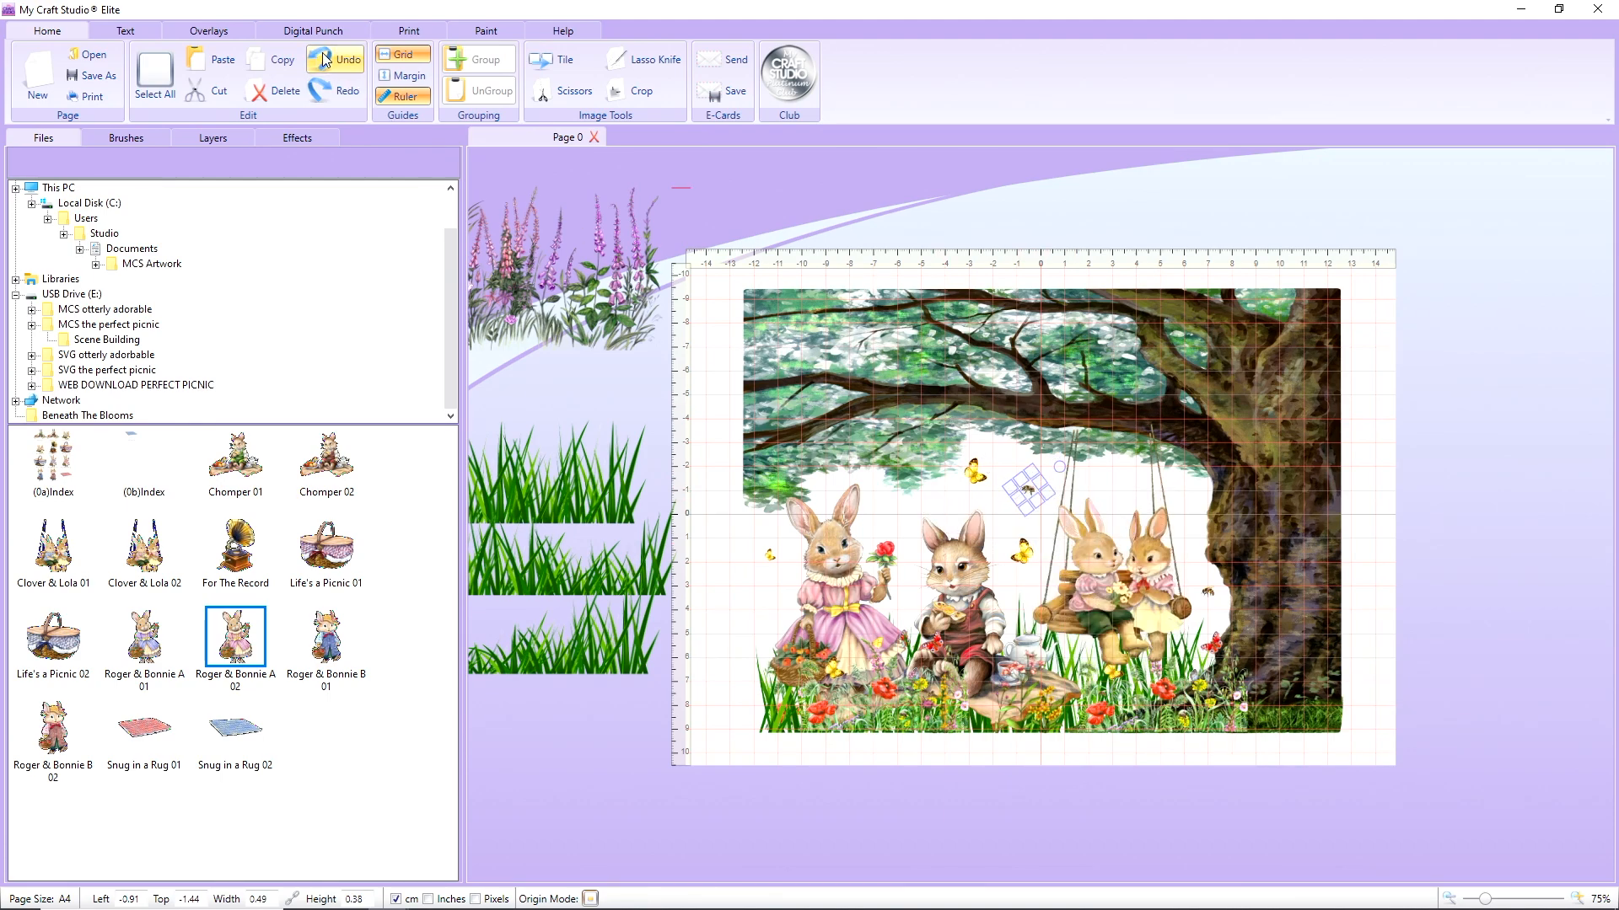
drag(1045, 489, 943, 509)
Flip the bee copy horizontally and position it just above the rose held by the pink-dressed rabbit
right_click(943, 508)
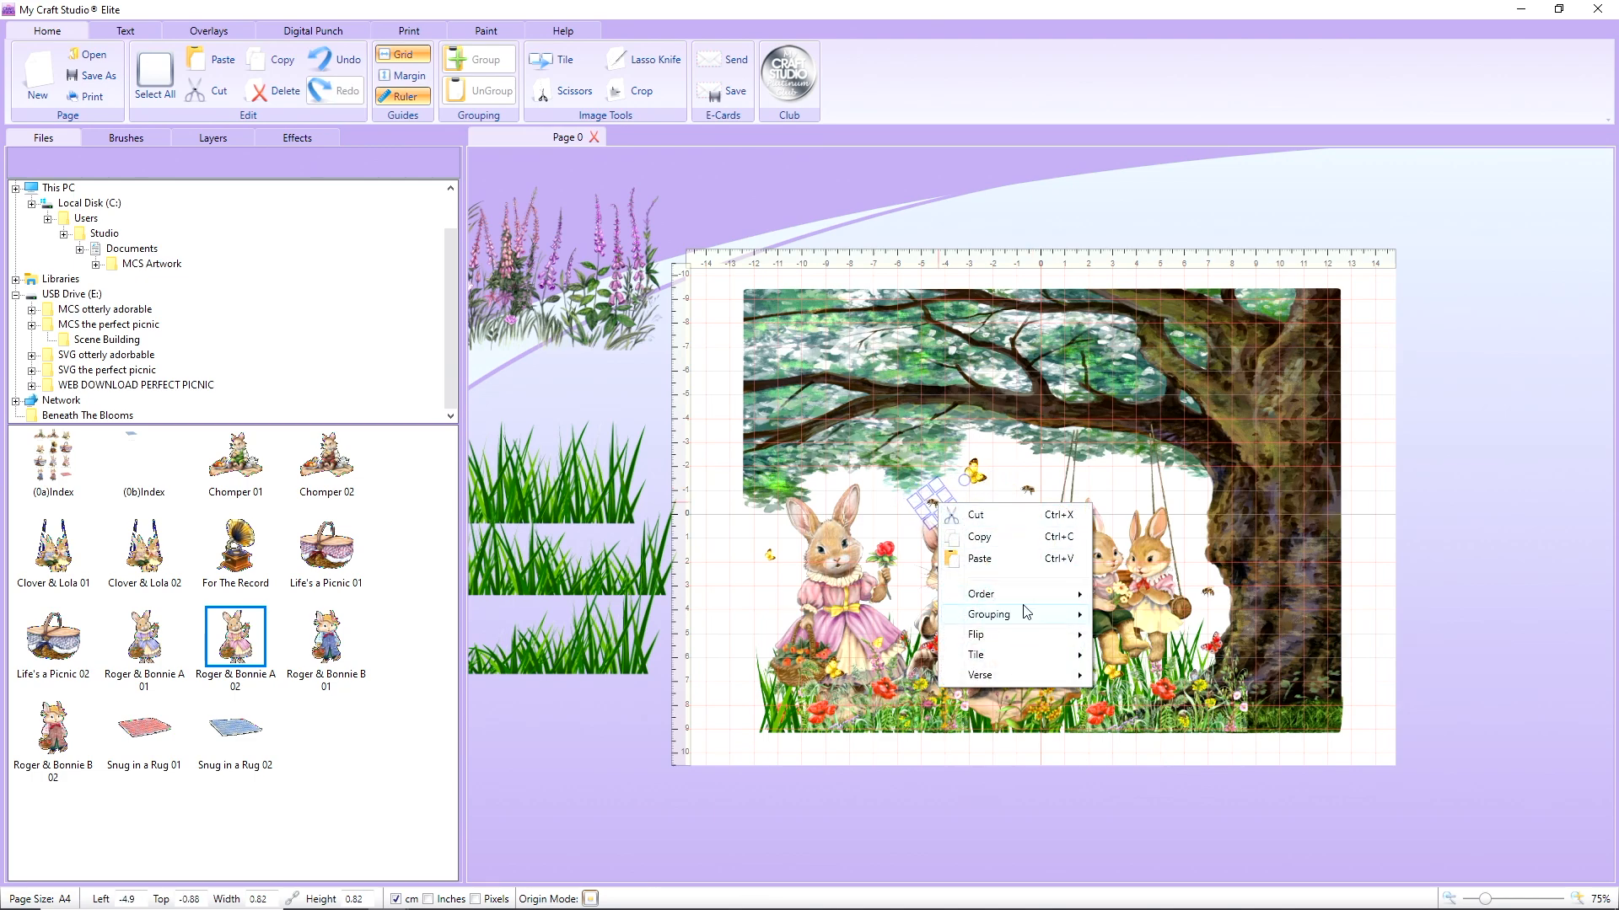
mouse_move(1030, 637)
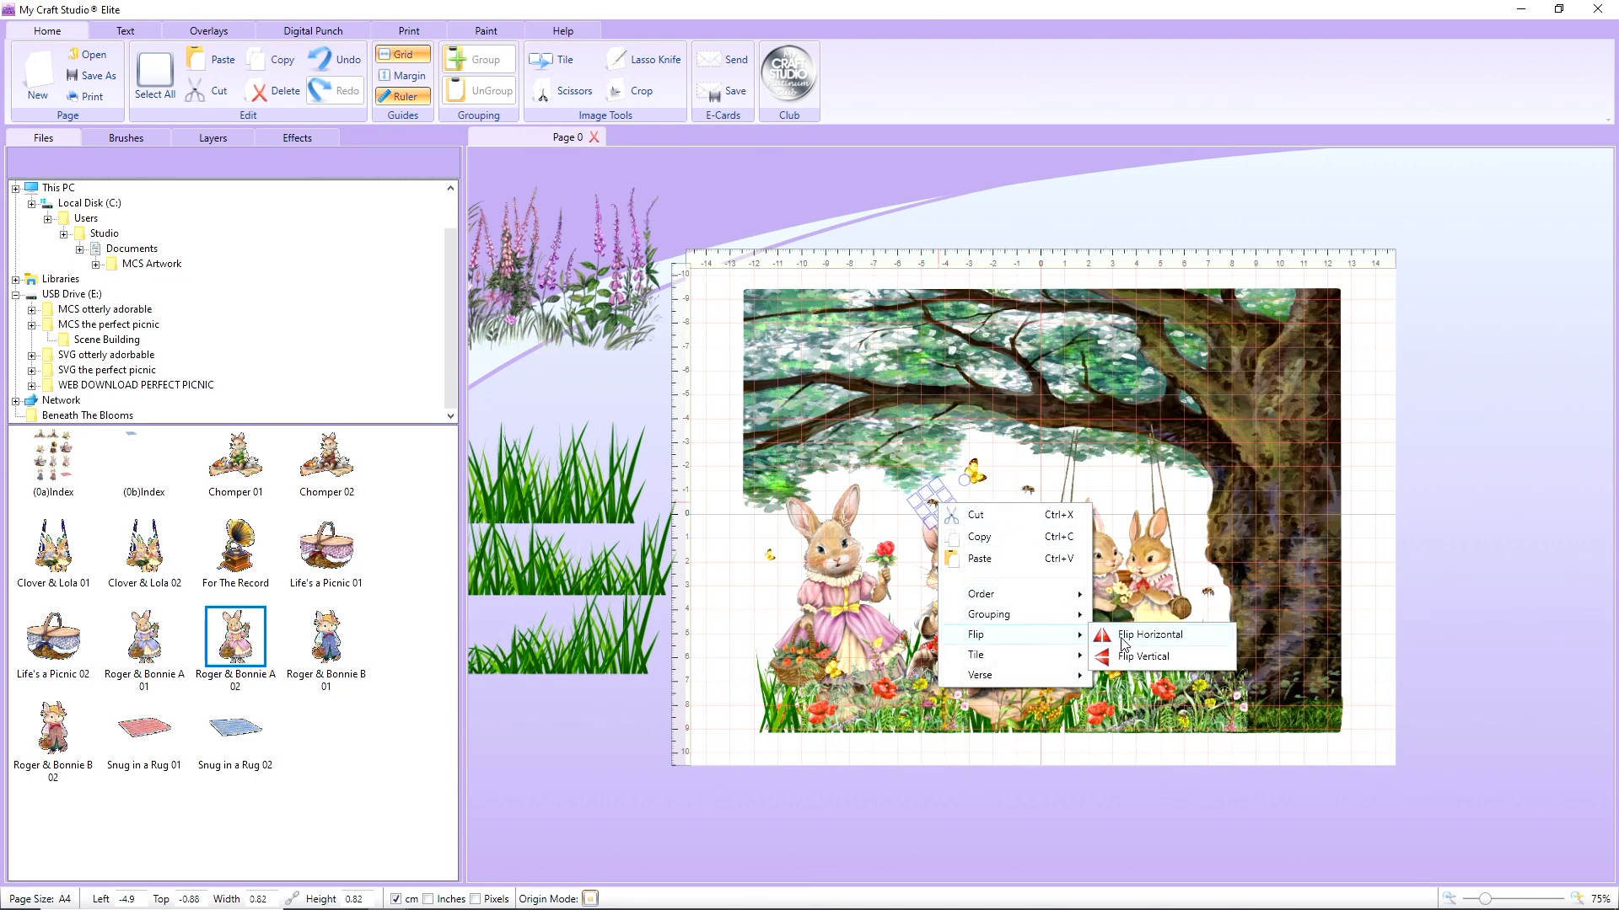
click(1123, 643)
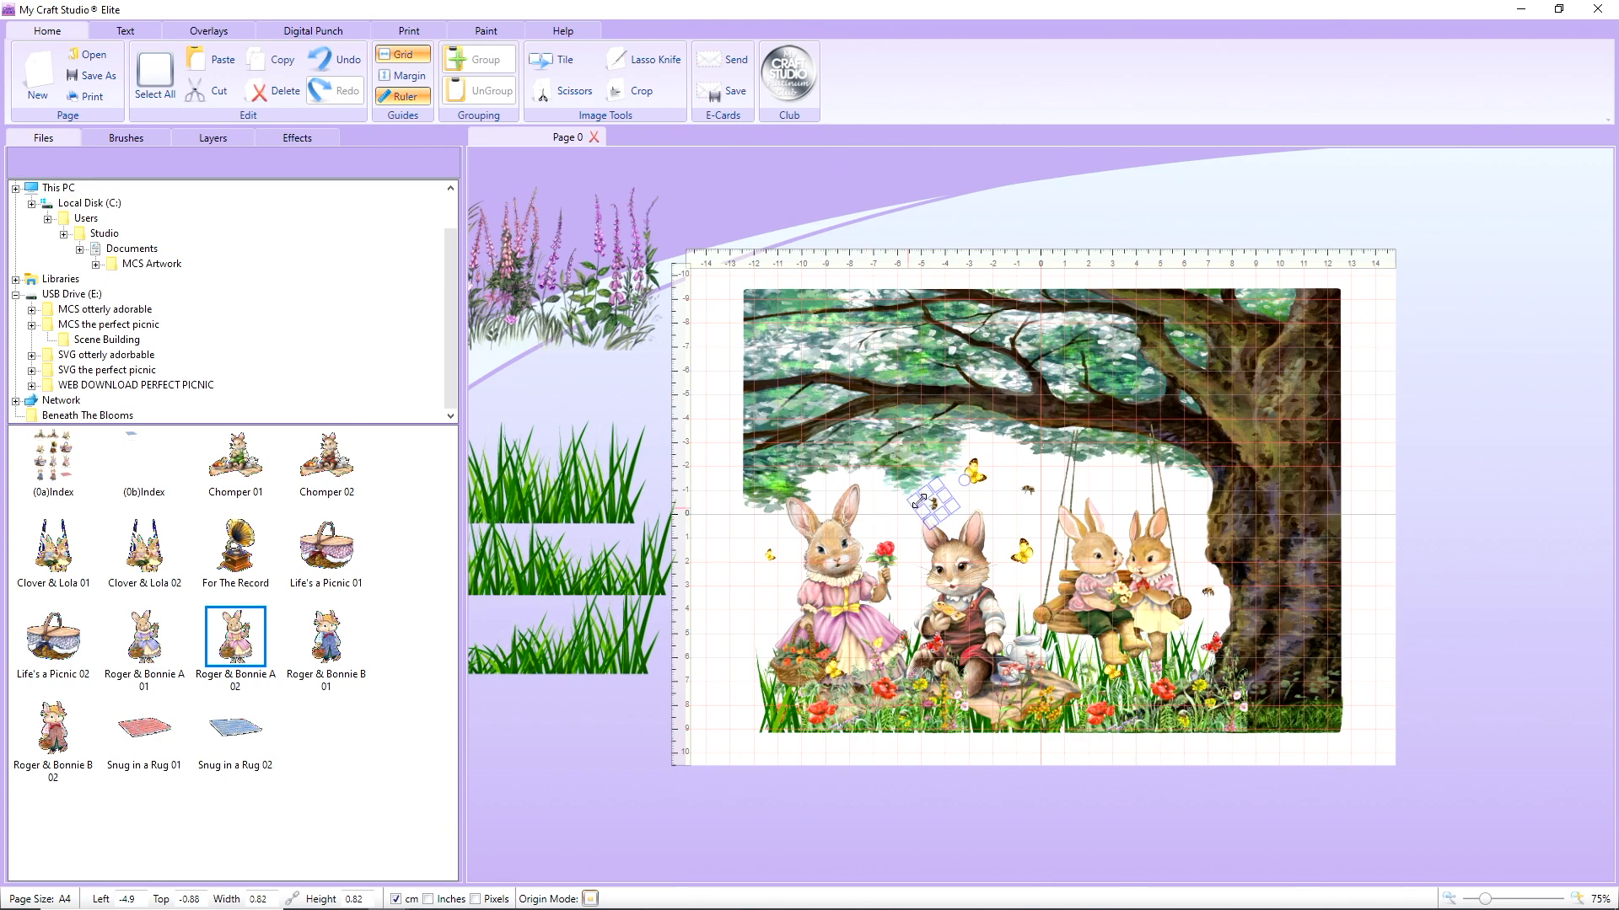
drag(964, 479, 929, 504)
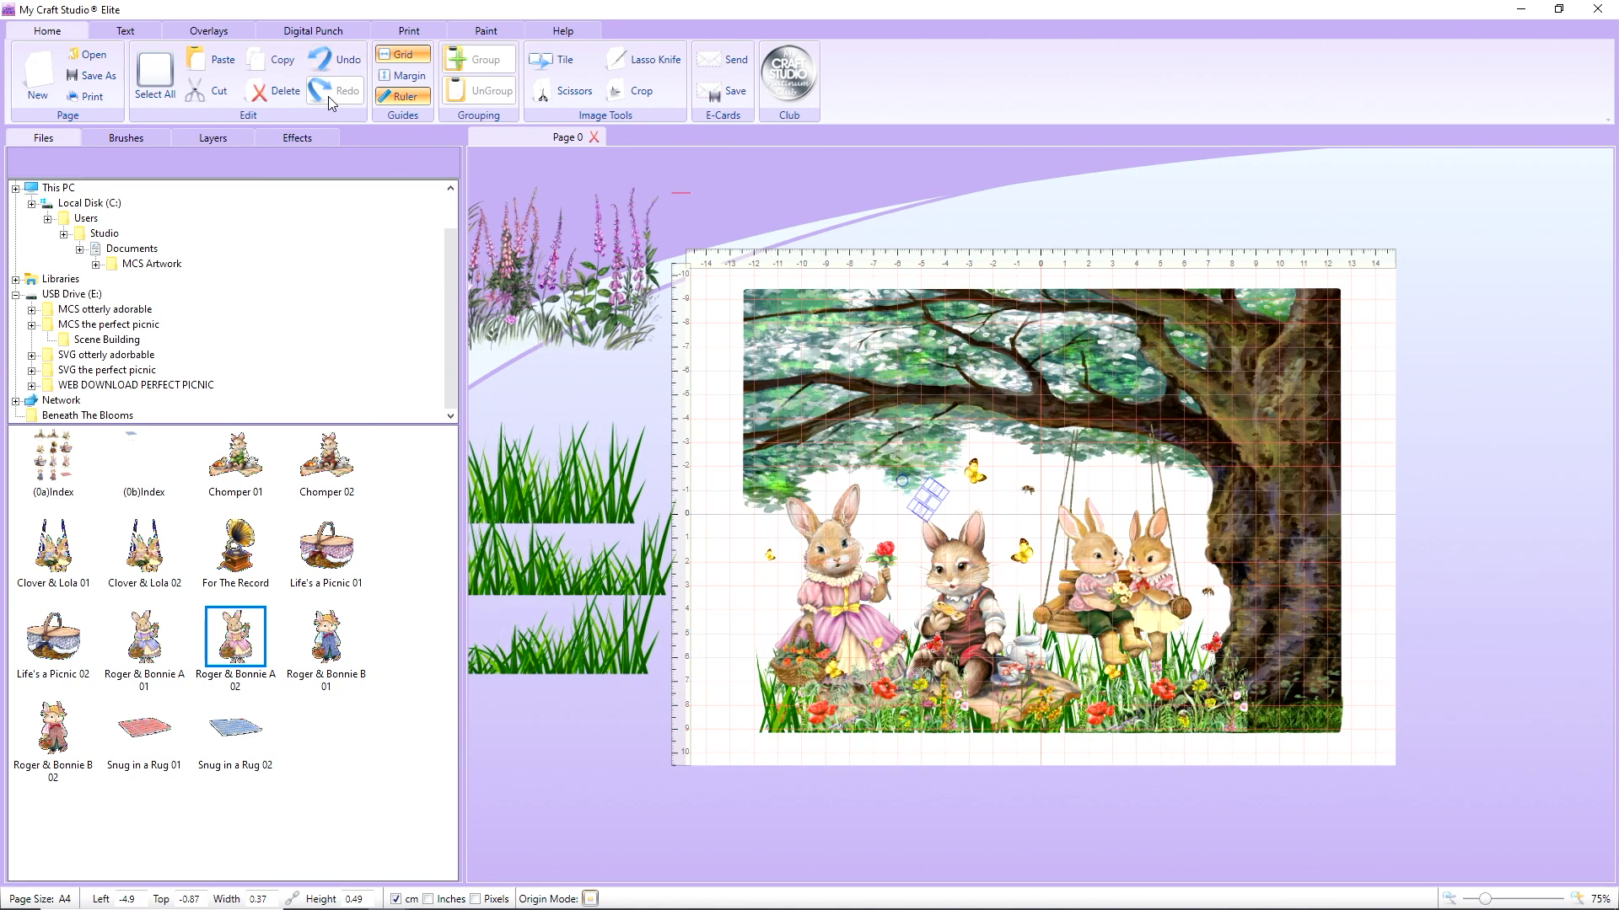
click(336, 61)
drag(933, 506, 895, 518)
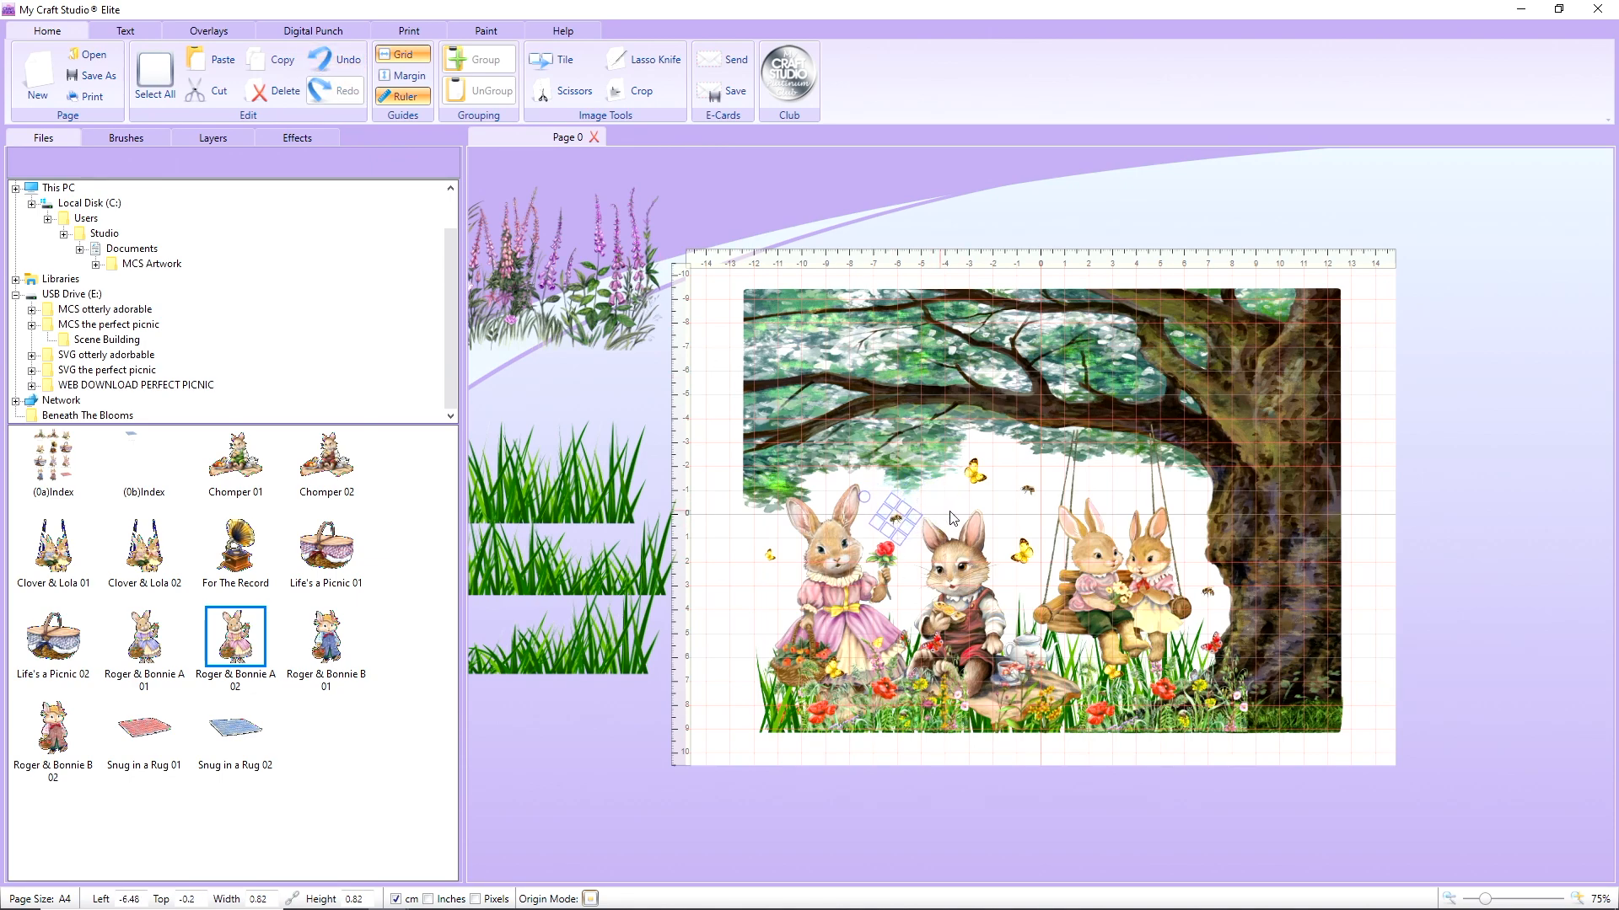
click(1542, 388)
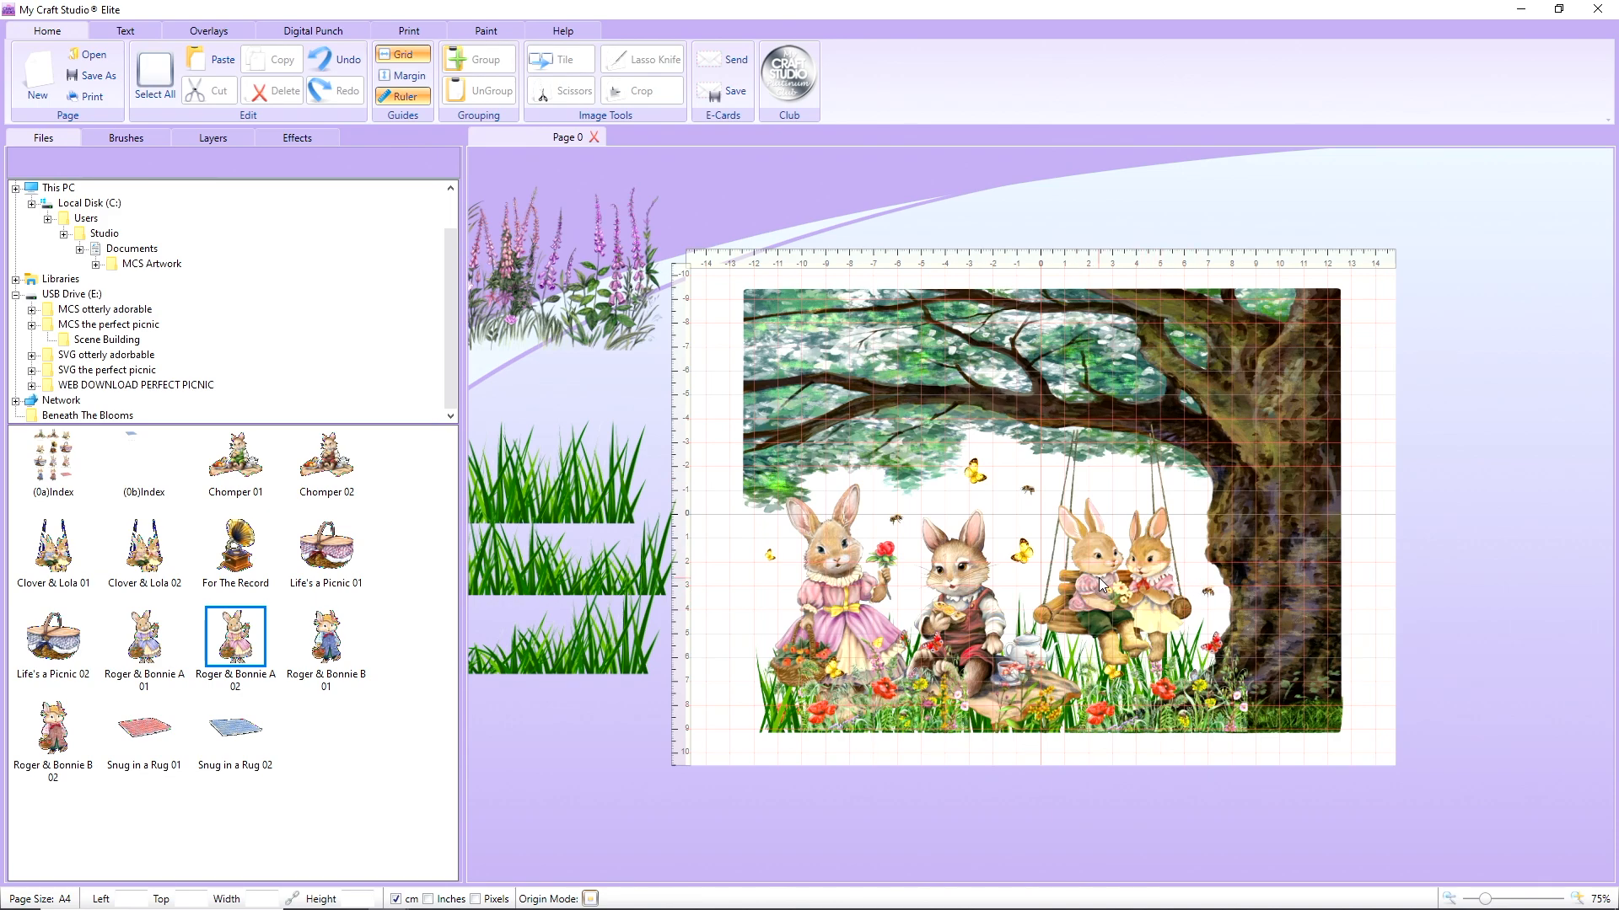
Move the swinging rabbits, the pink-dressed rabbit and the seated picnic rabbit off the page, onto the spare grass pieces beside it
drag(1099, 578, 508, 393)
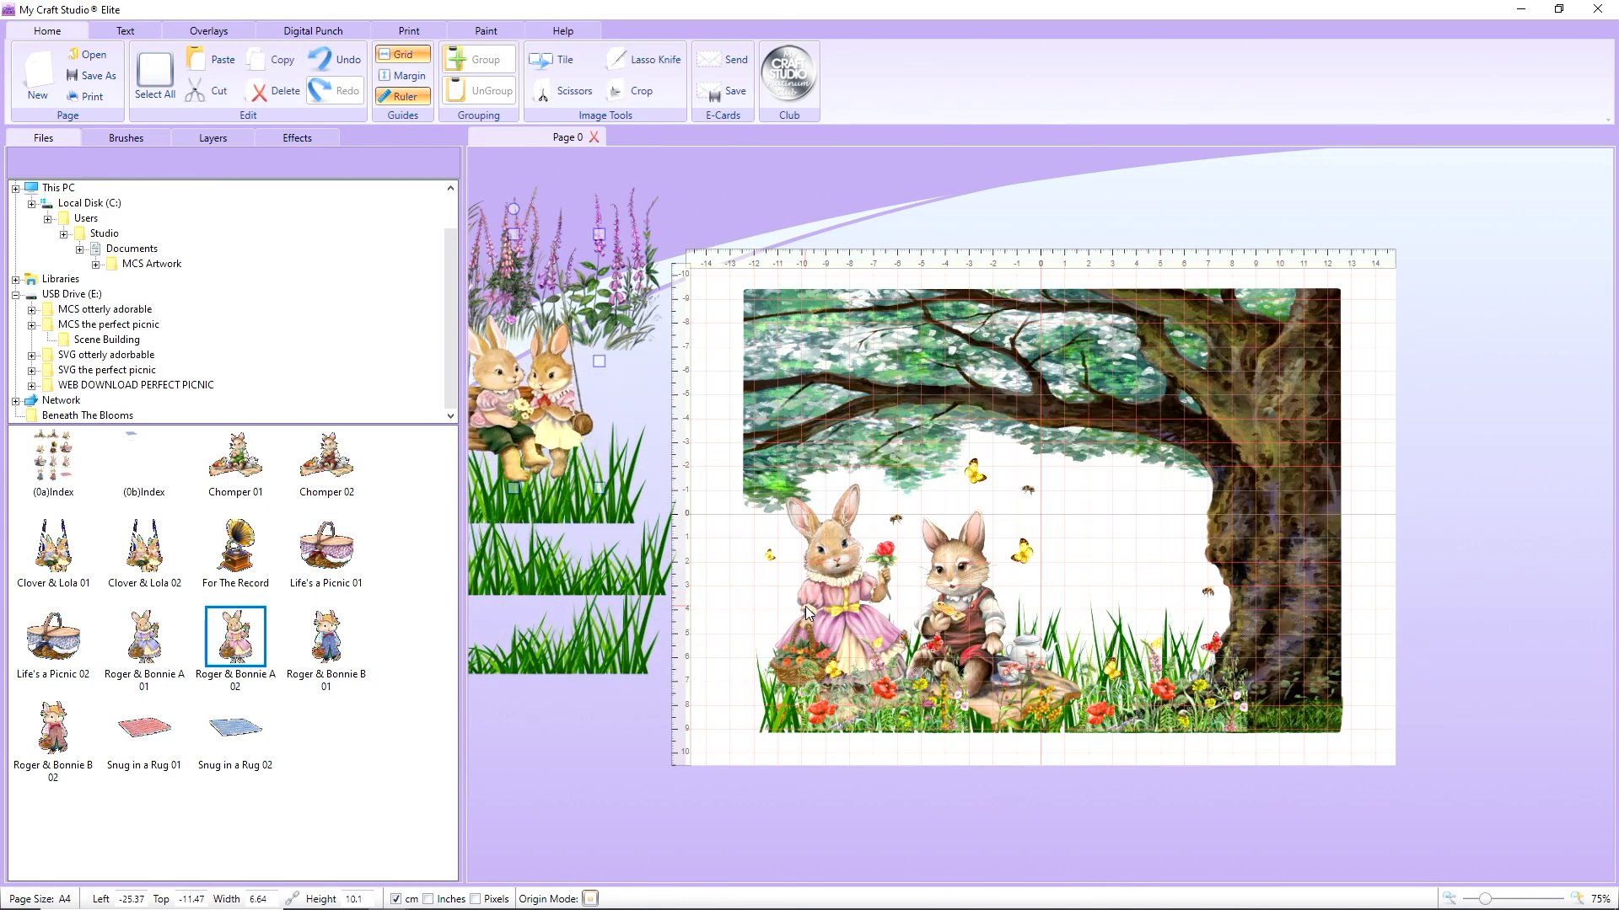
drag(806, 605, 498, 546)
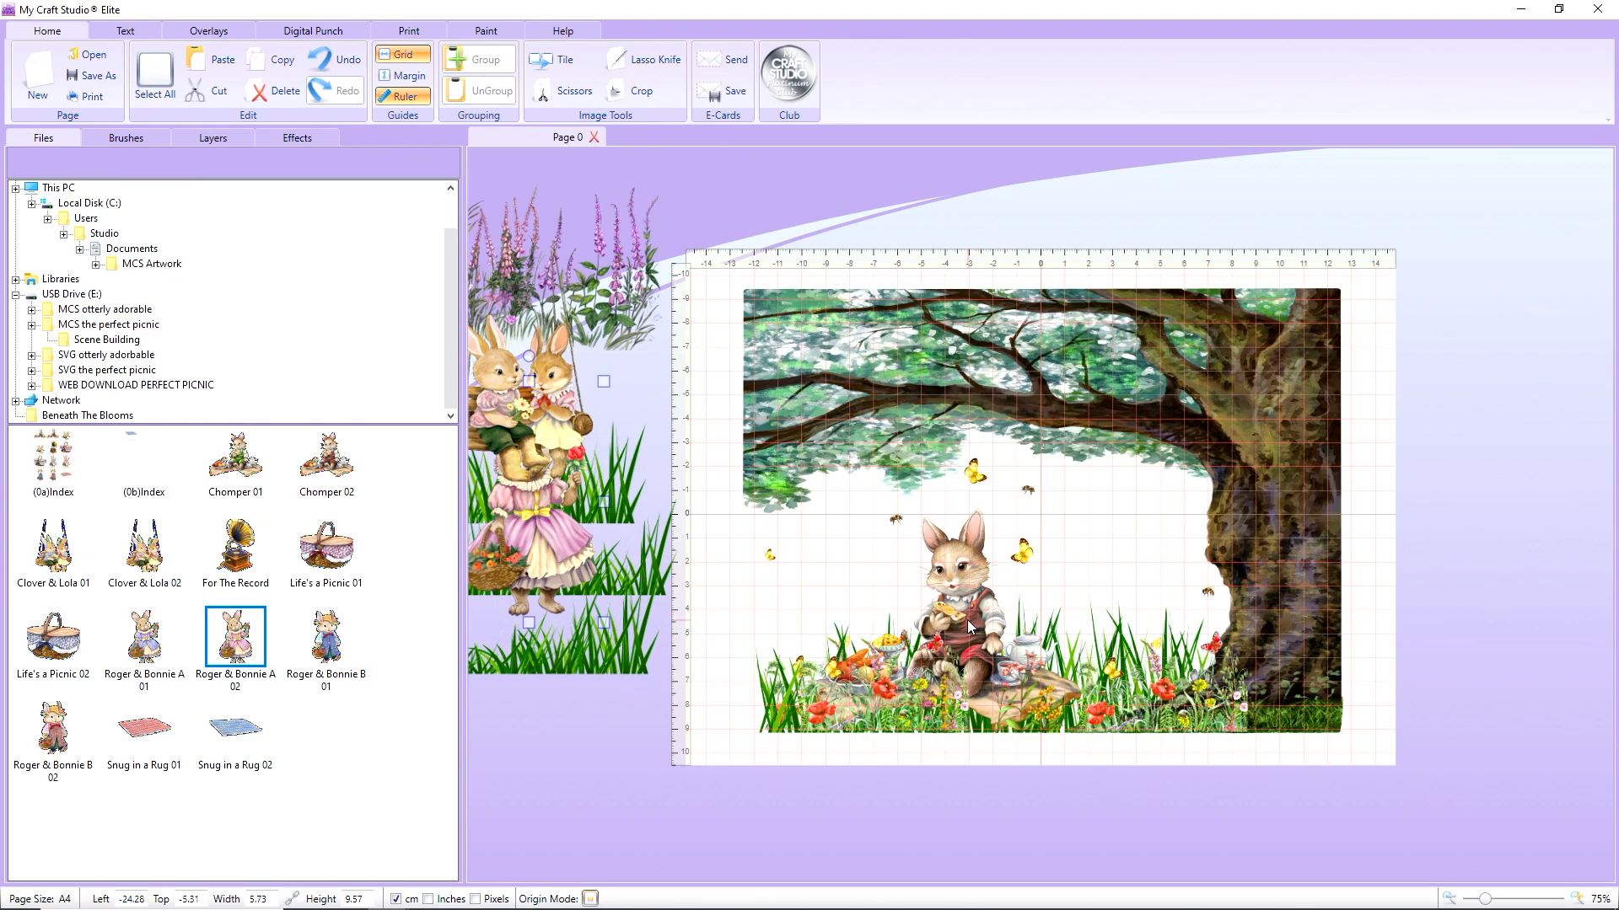
drag(968, 620, 534, 563)
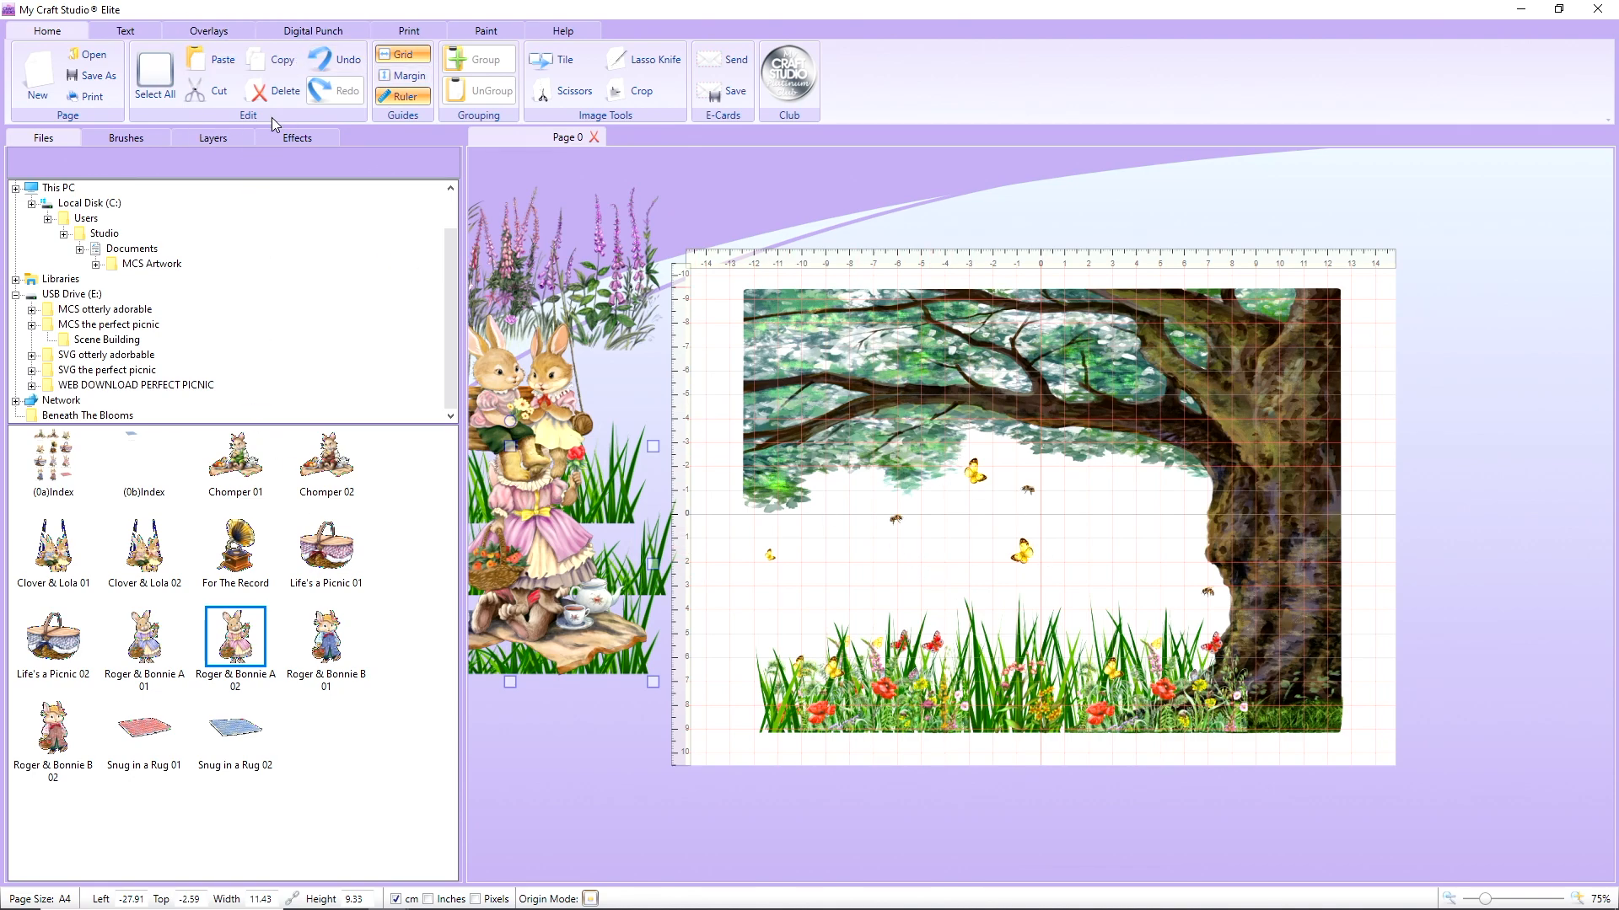
Set the page background to a solid pale blue, D8E4ED
click(119, 138)
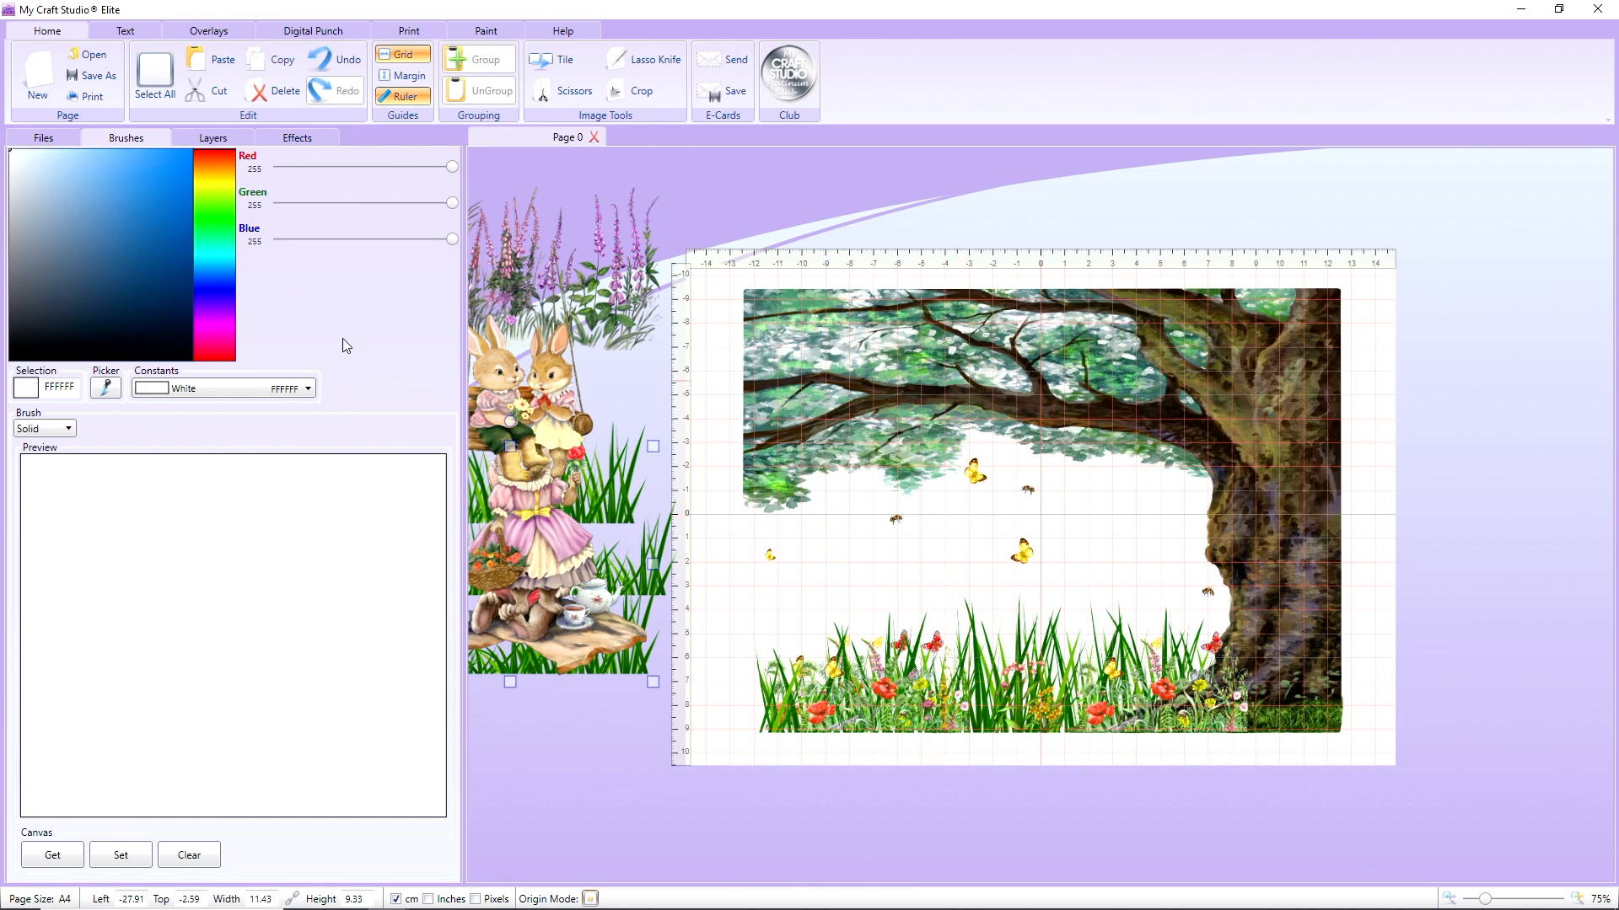
click(34, 169)
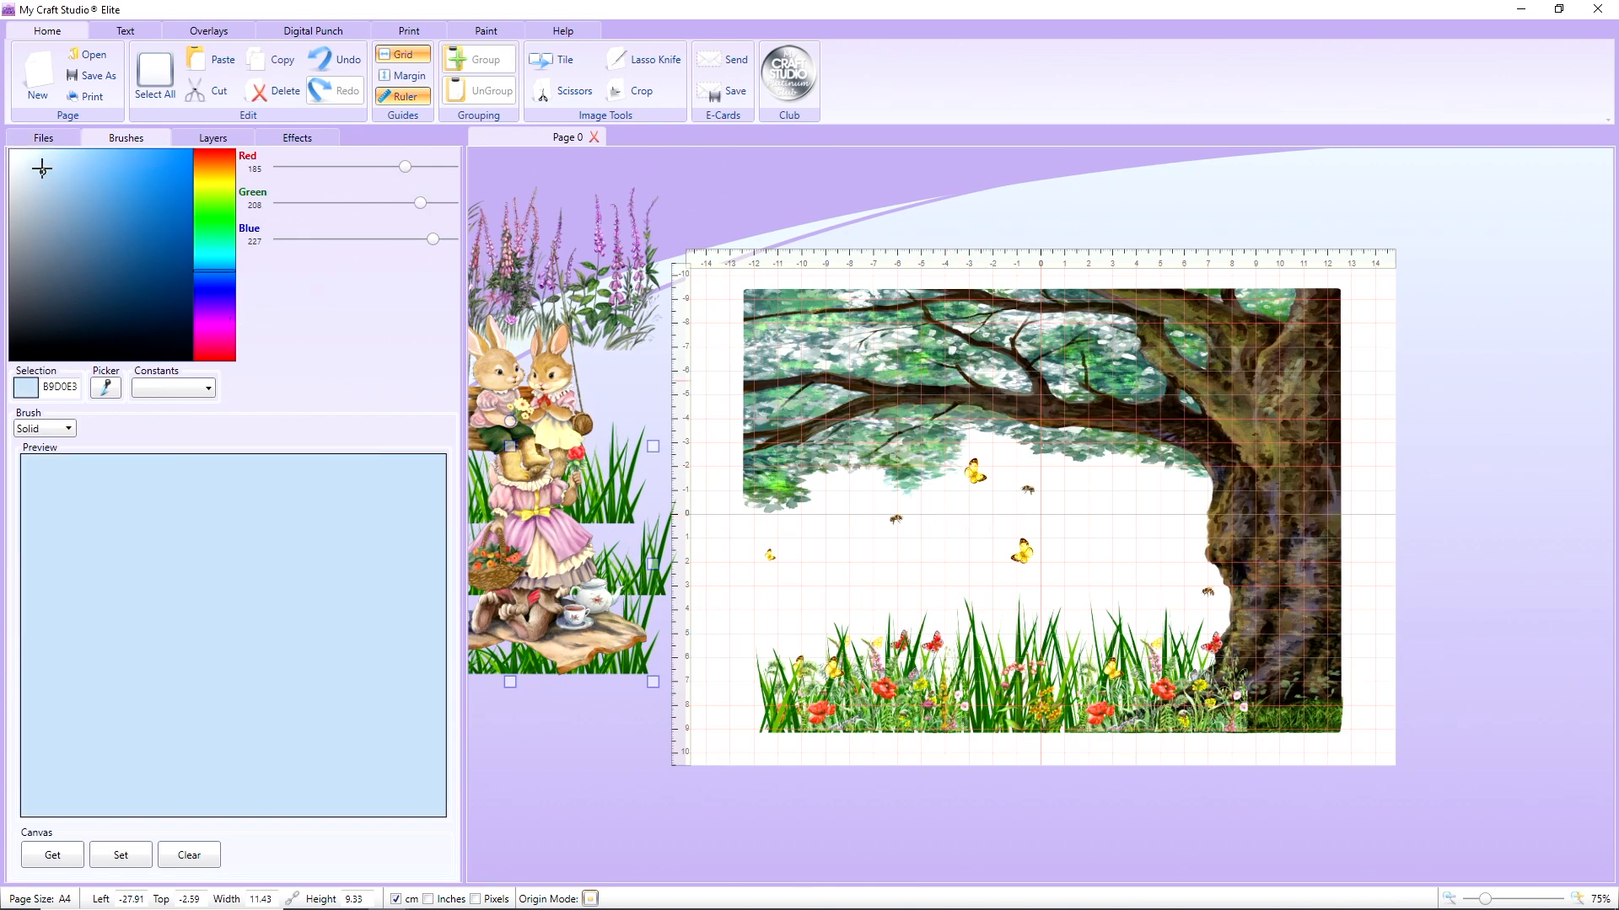
click(25, 164)
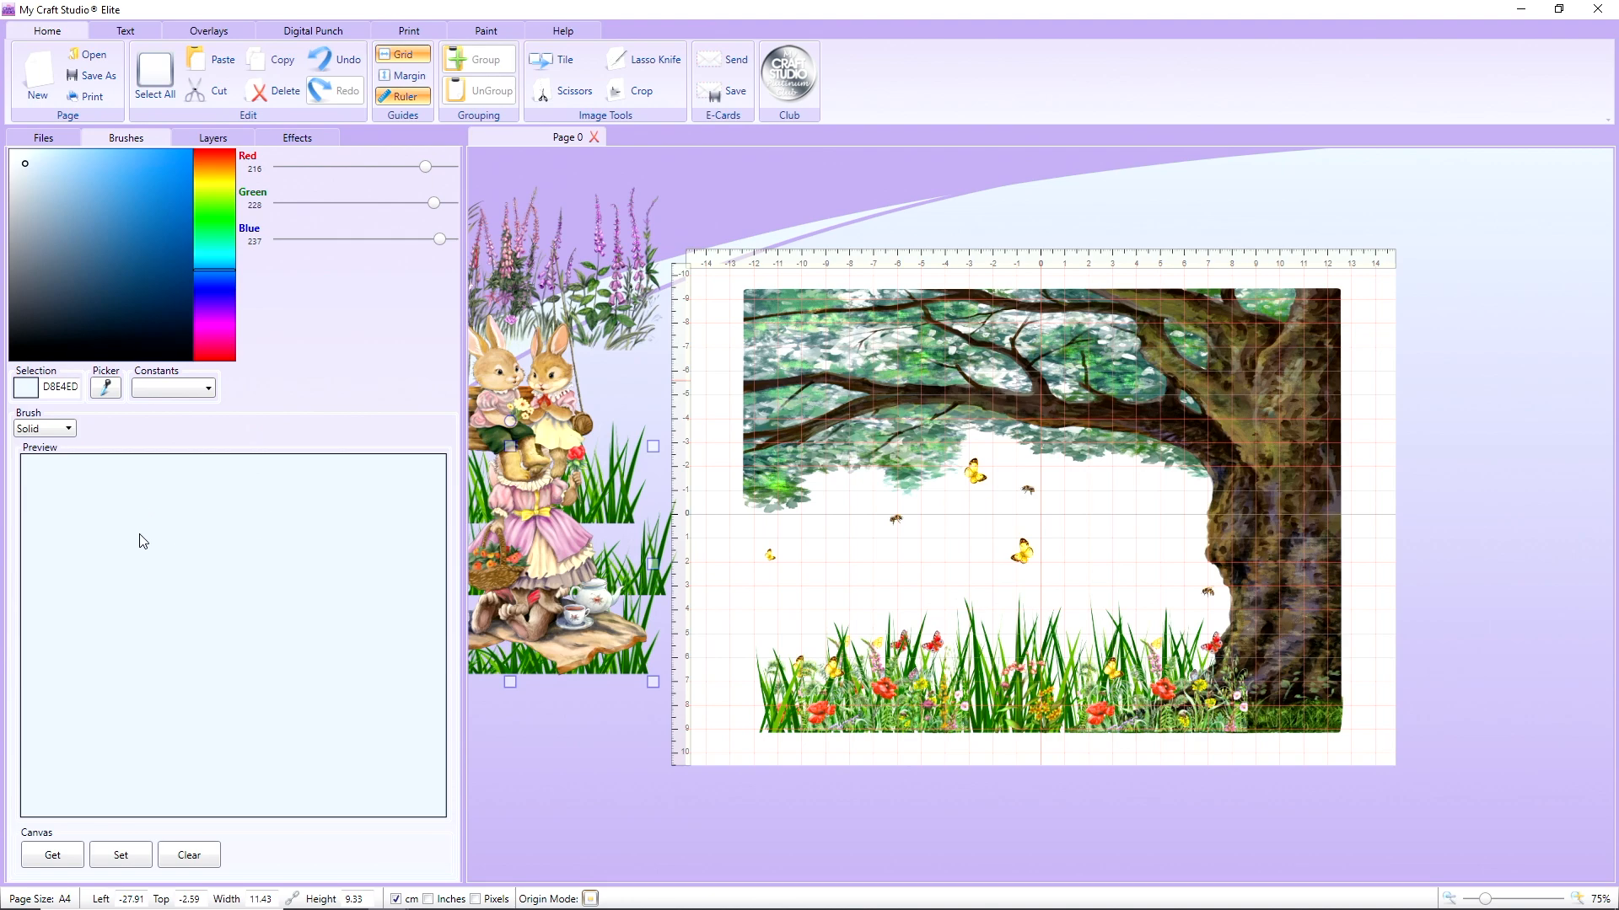
click(124, 858)
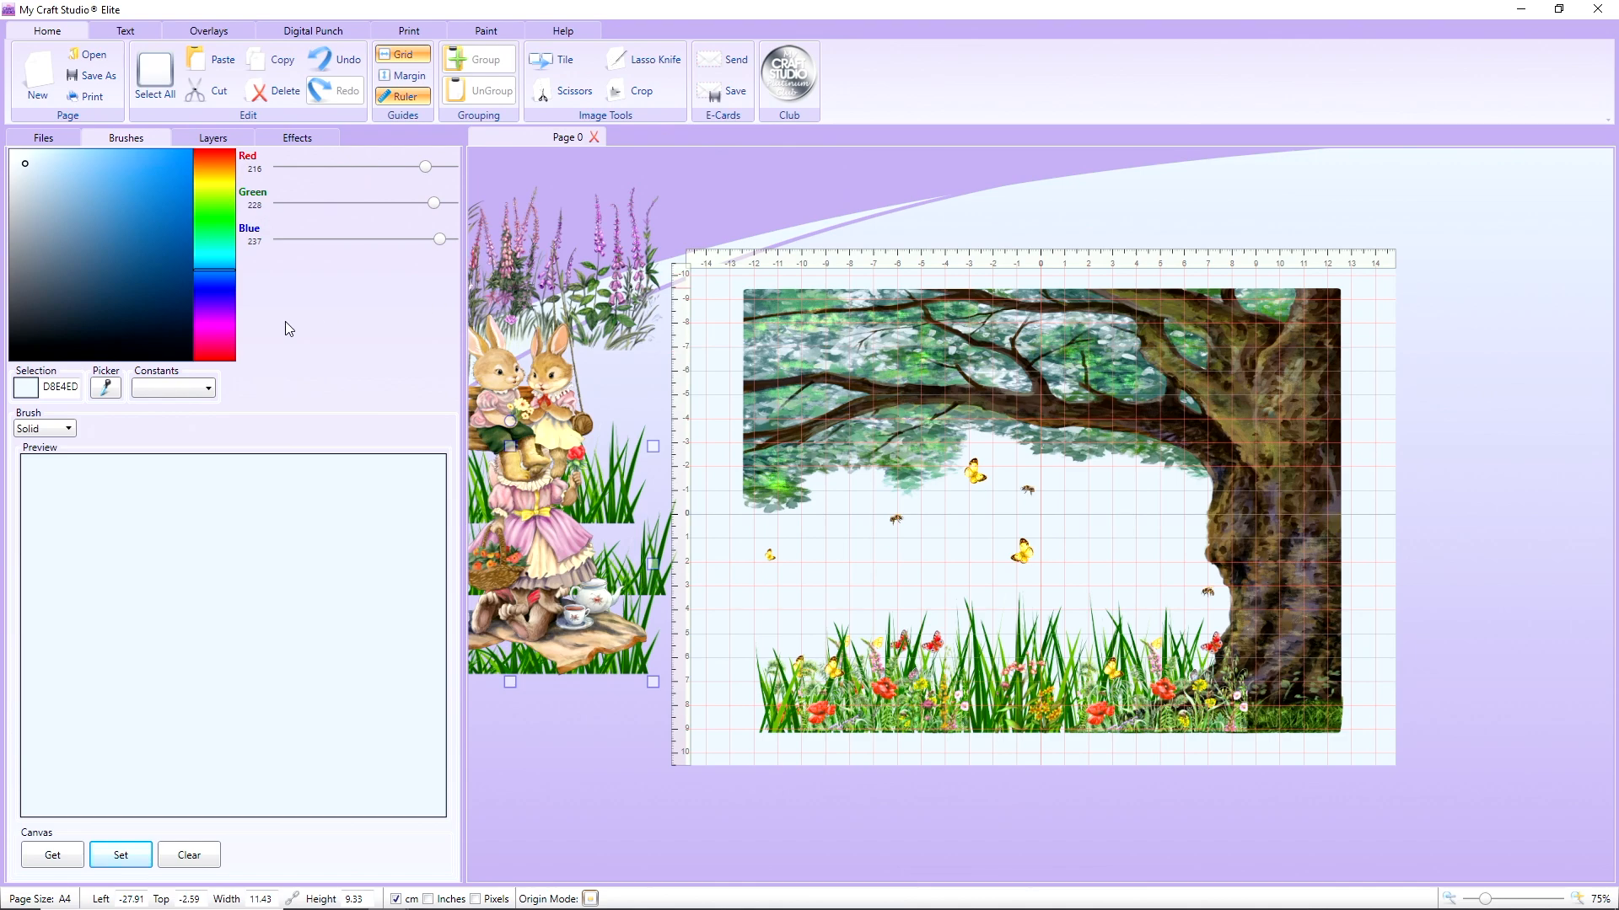
Change the page background to a solid pale pink, E9CCE5
click(211, 335)
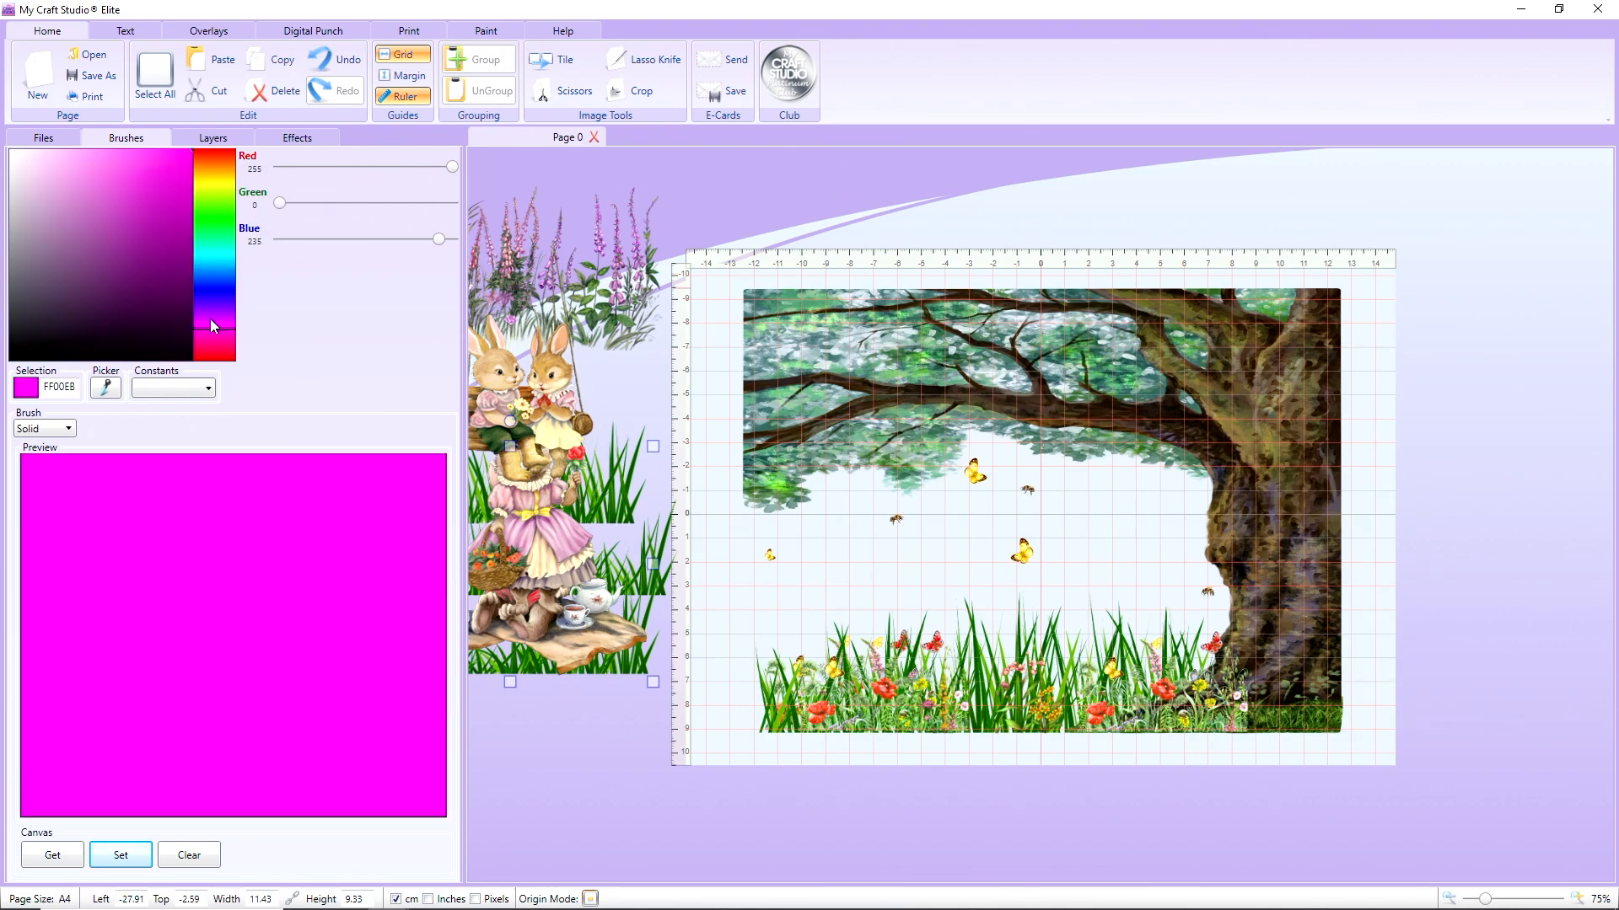
drag(209, 322, 211, 329)
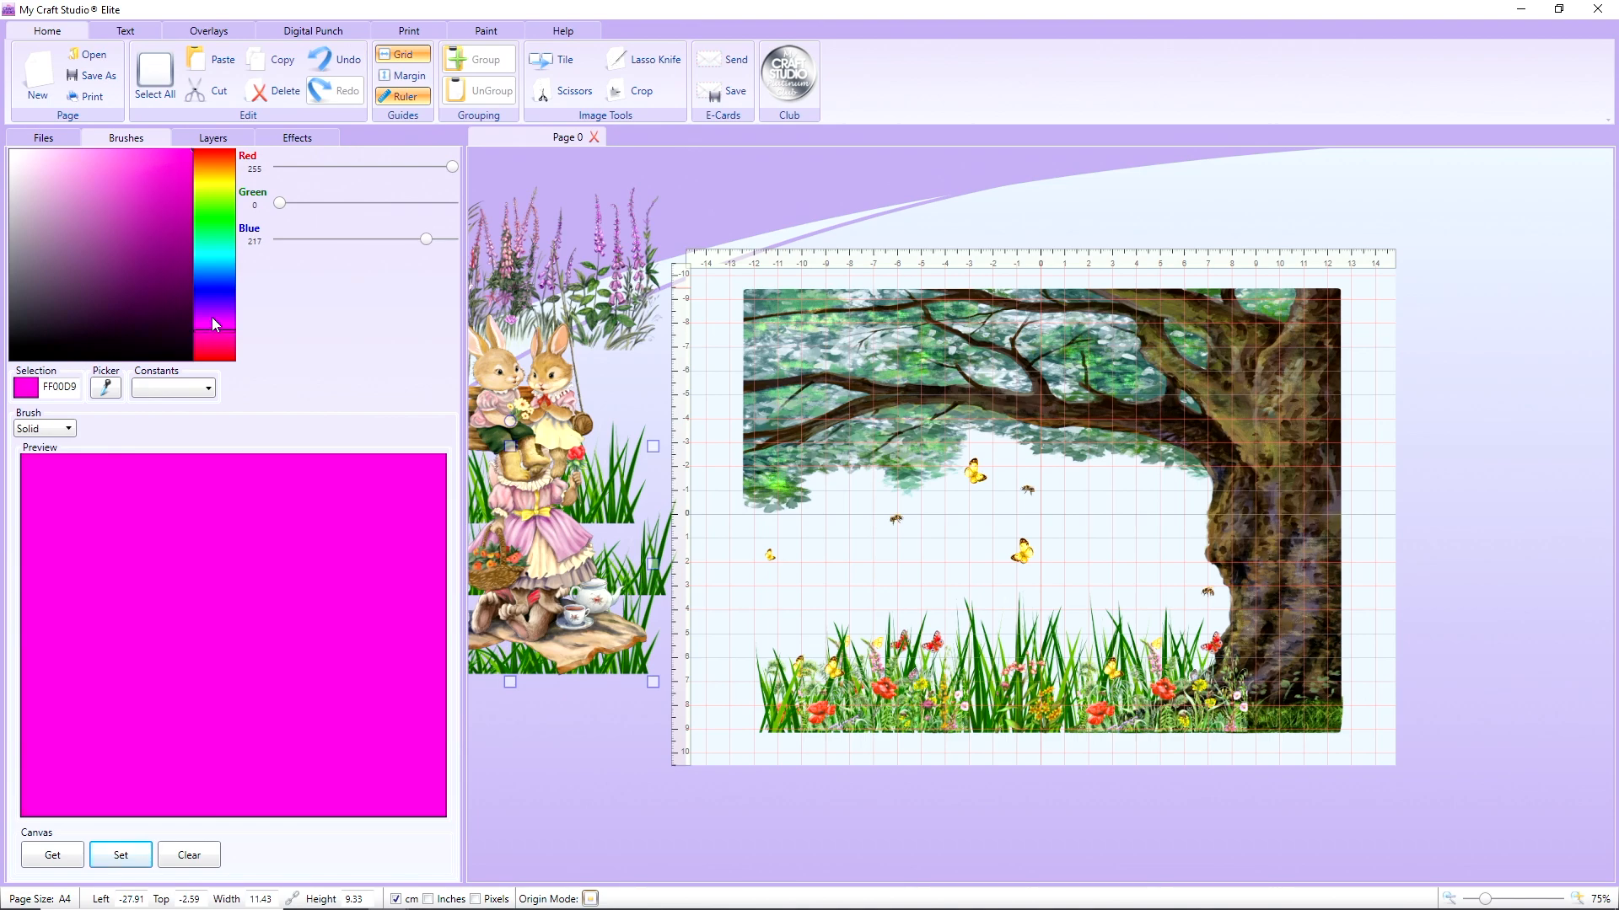
click(30, 165)
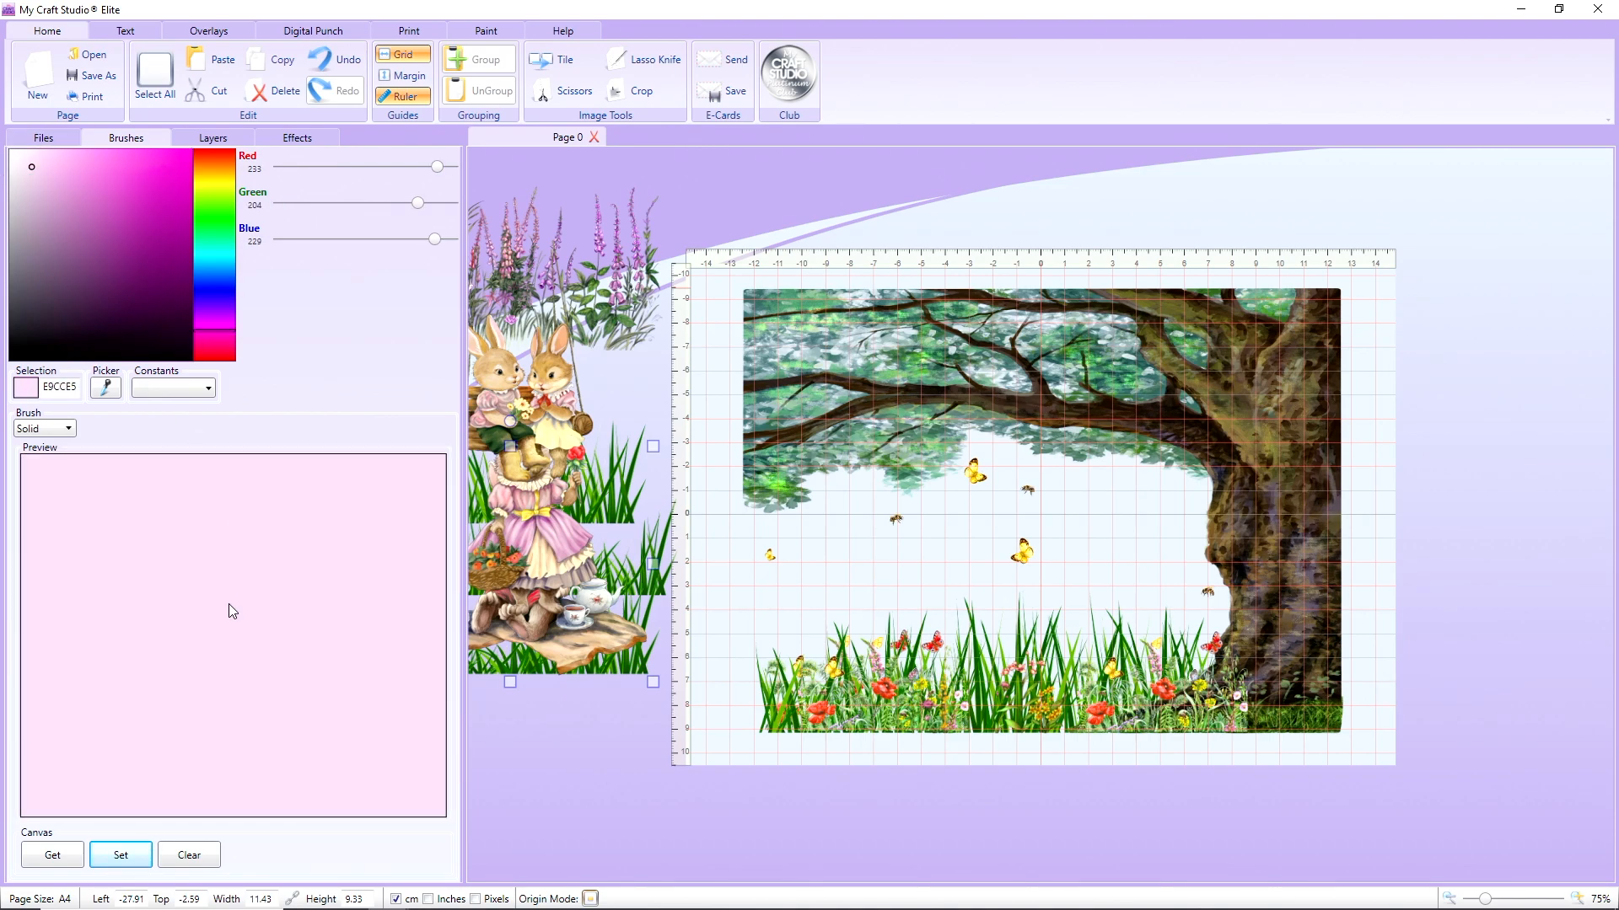
click(135, 861)
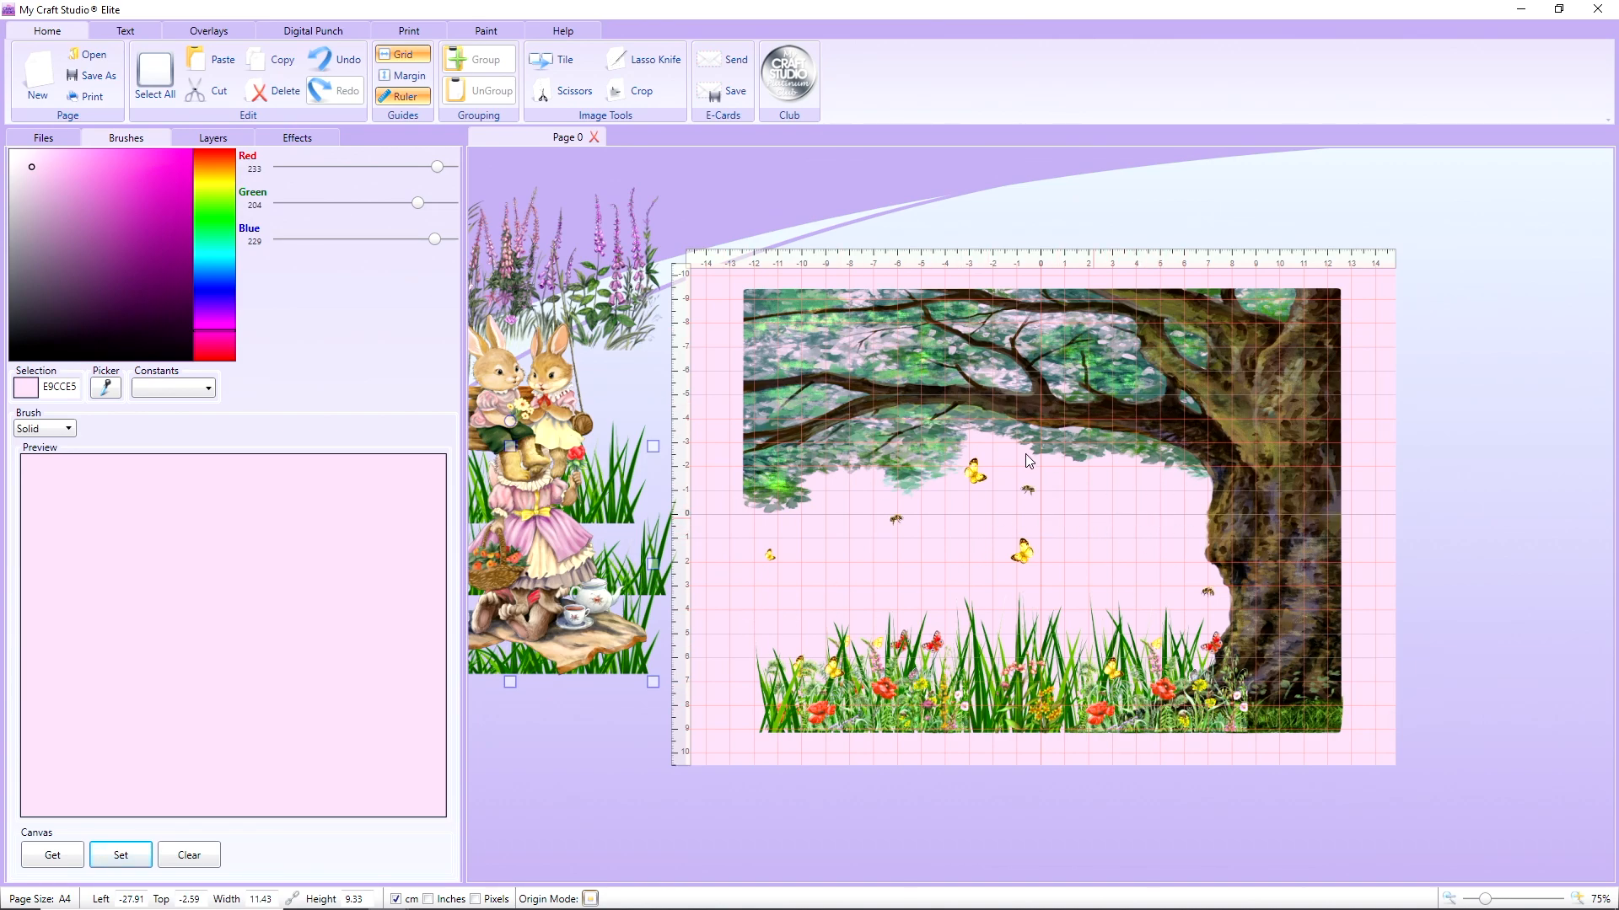
Return the pink-dressed rabbit, seated picnic rabbit and swinging rabbits to their places in the scene under the tree
click(562, 594)
drag(829, 584, 863, 696)
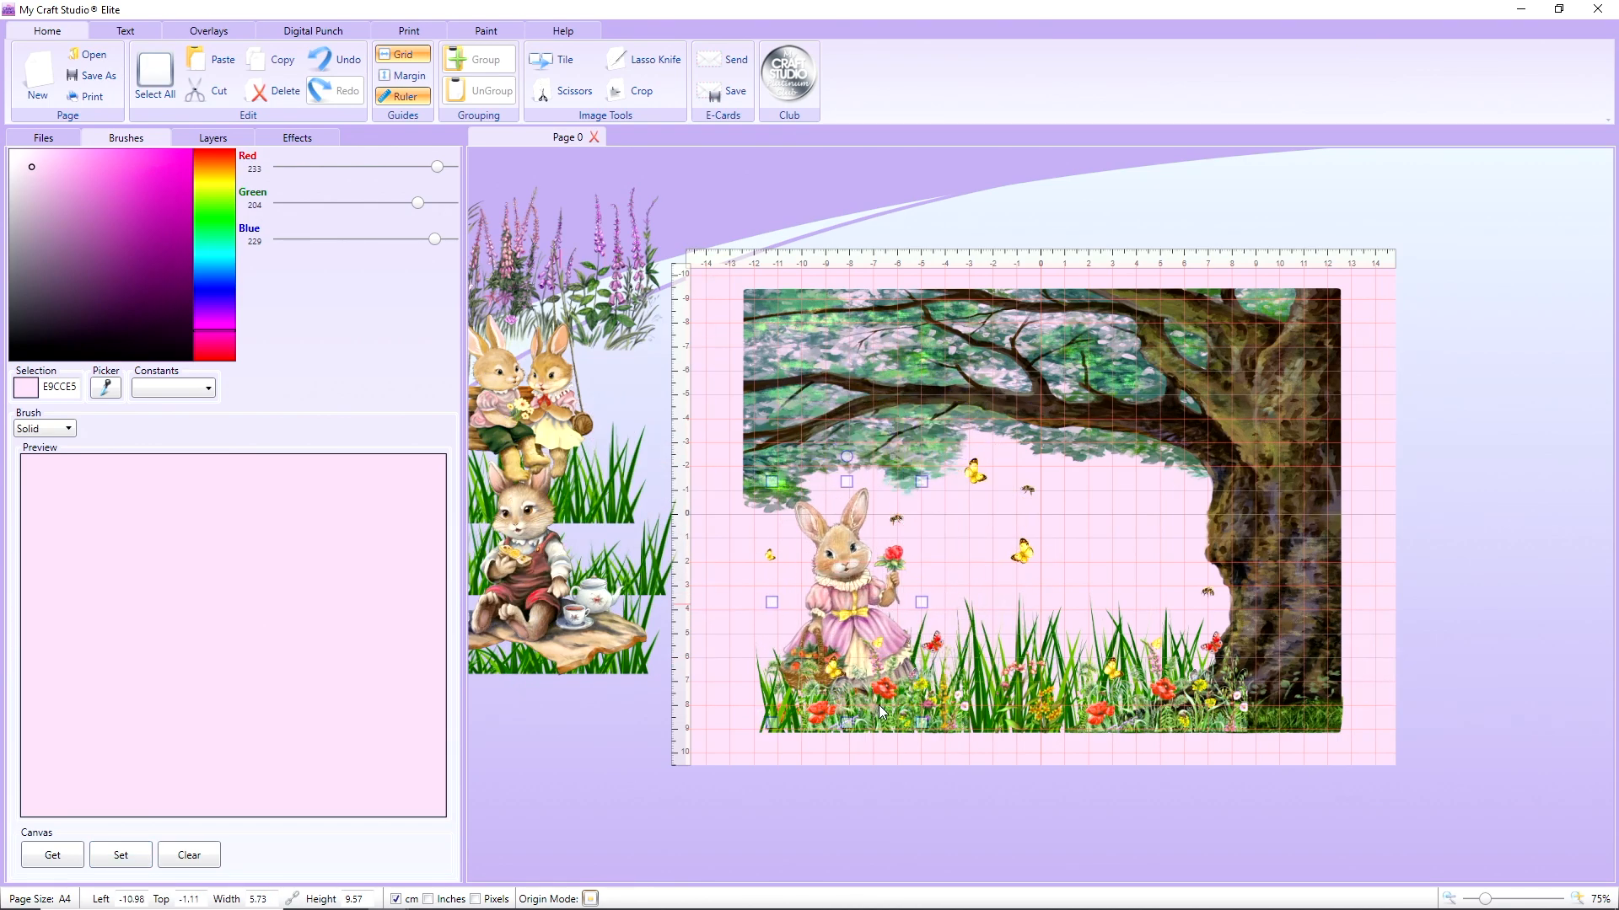
drag(548, 637, 990, 695)
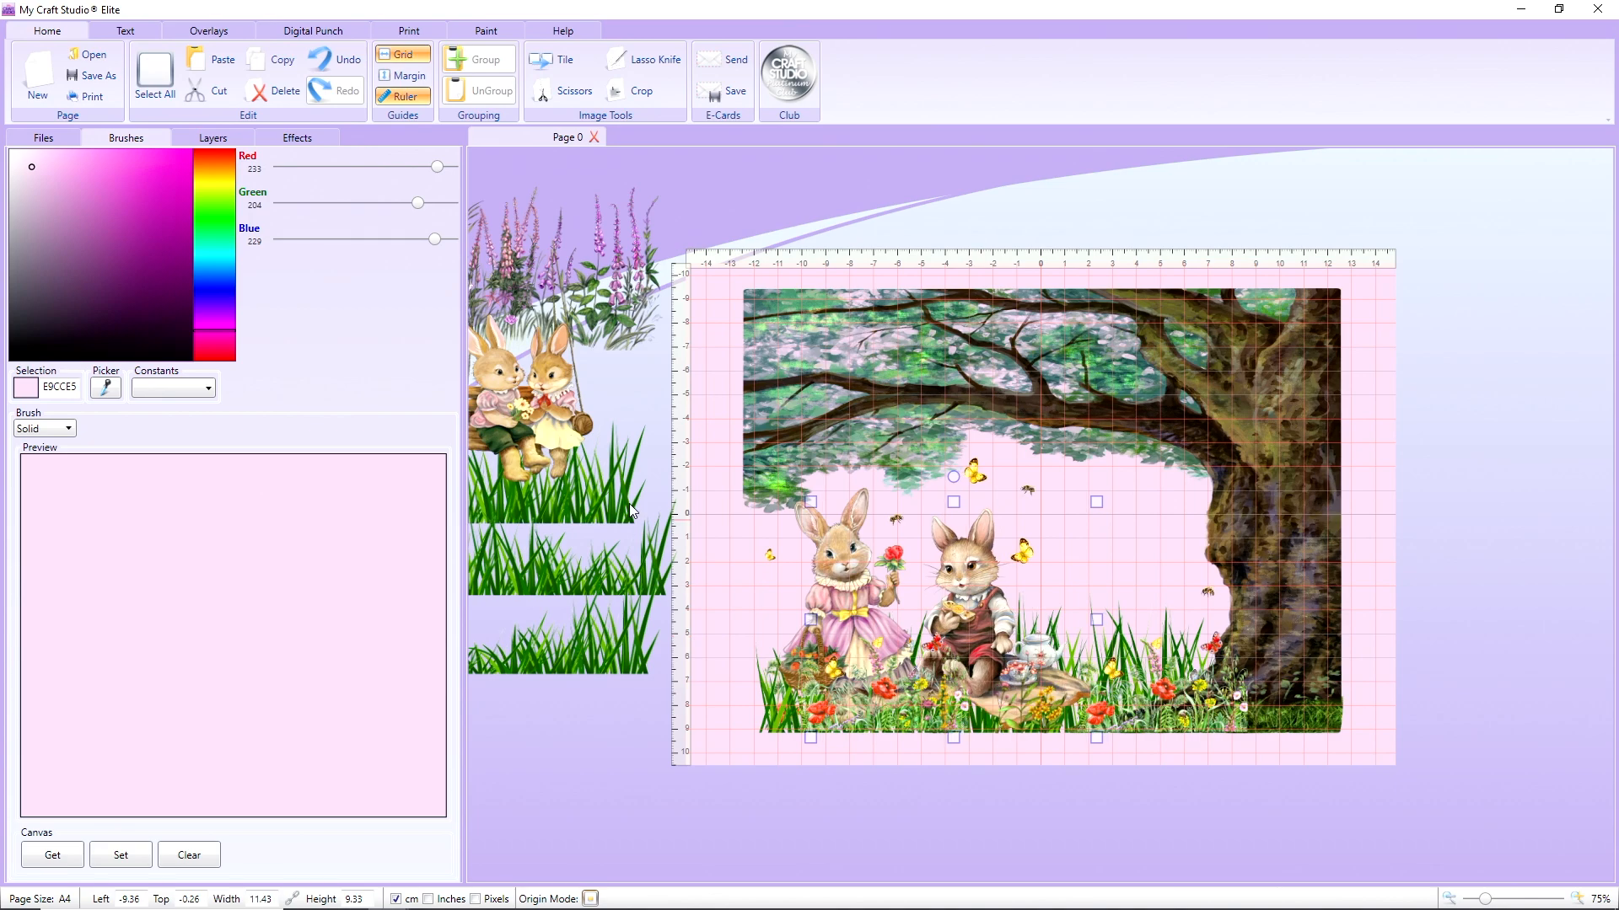
drag(530, 403, 1118, 579)
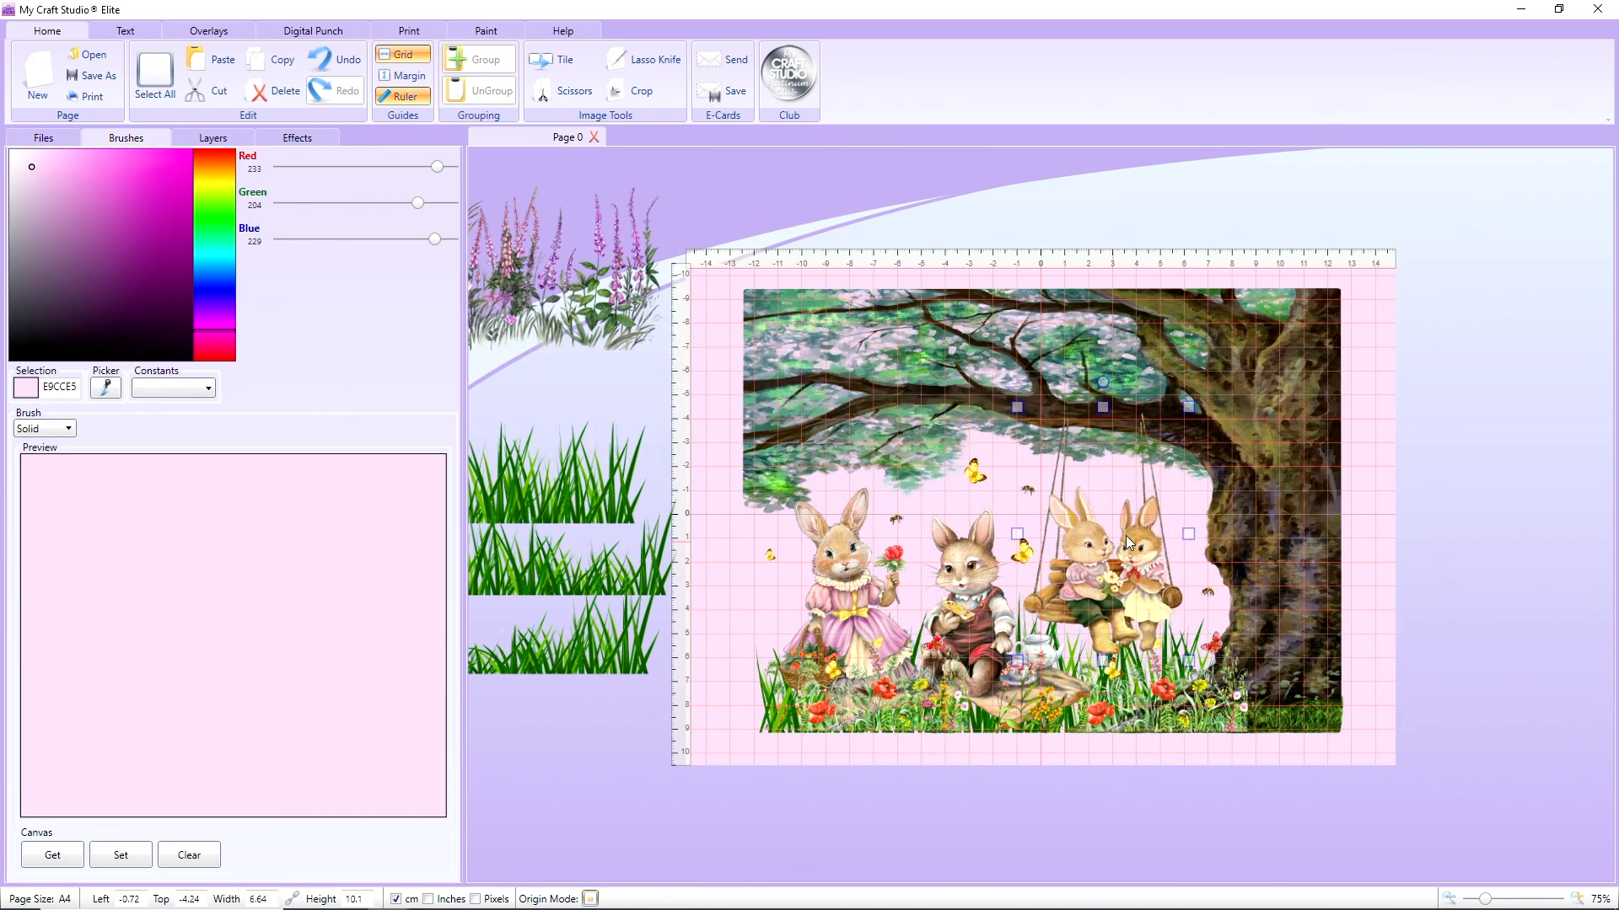
click(1501, 444)
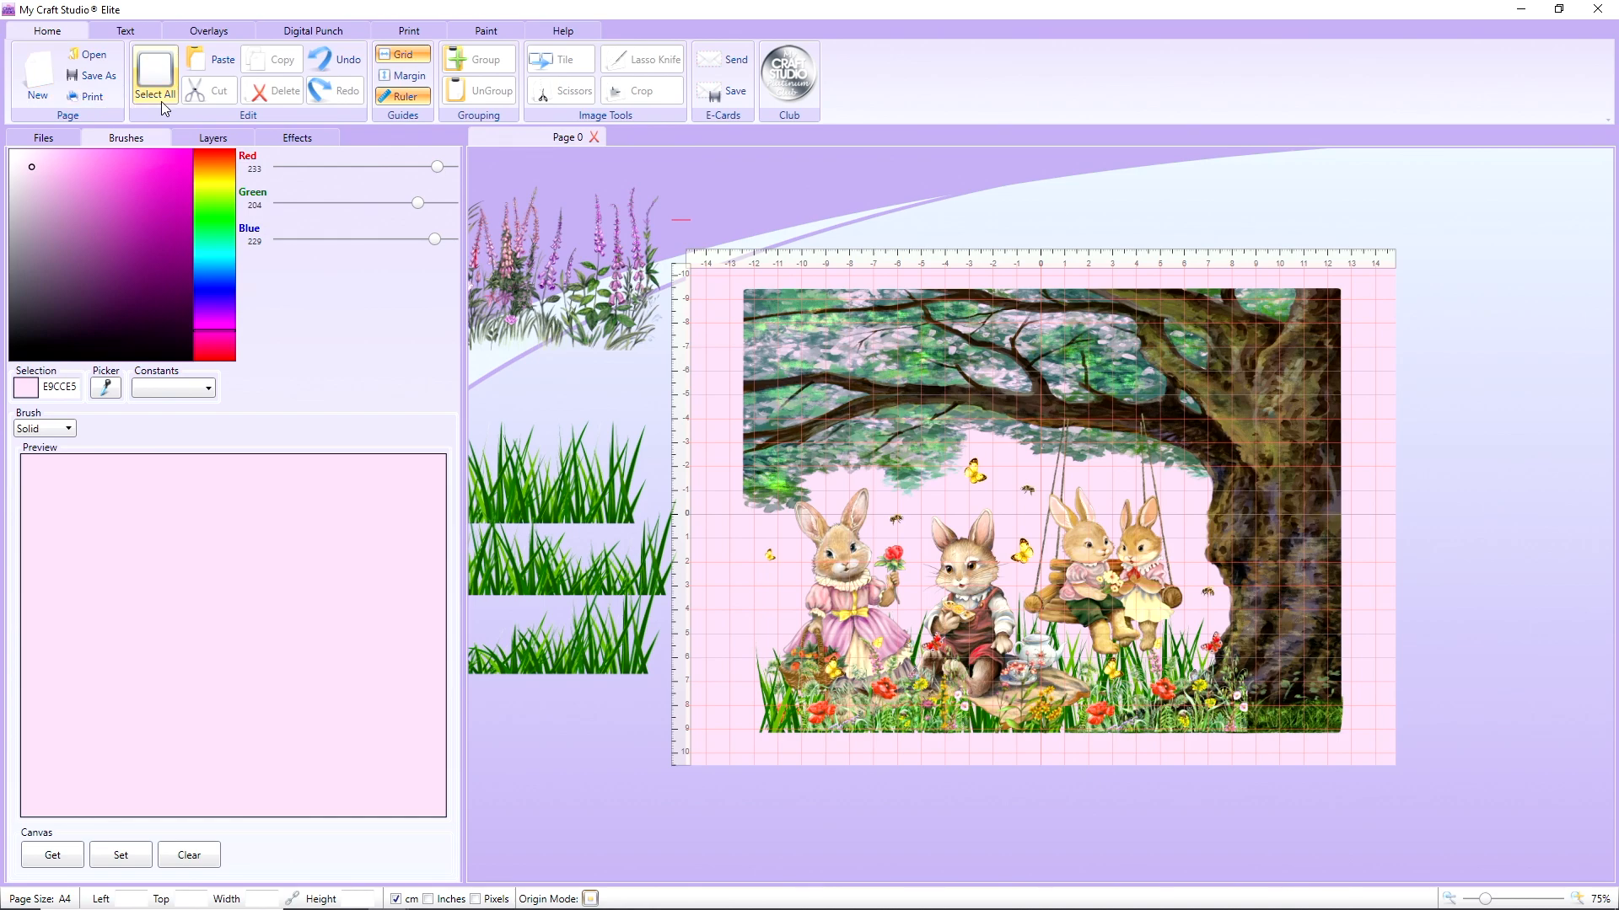
Add the text "Perfect Picnic" in black Georgia over the tree's upper-left foliage and enlarge it slightly
click(118, 29)
click(309, 80)
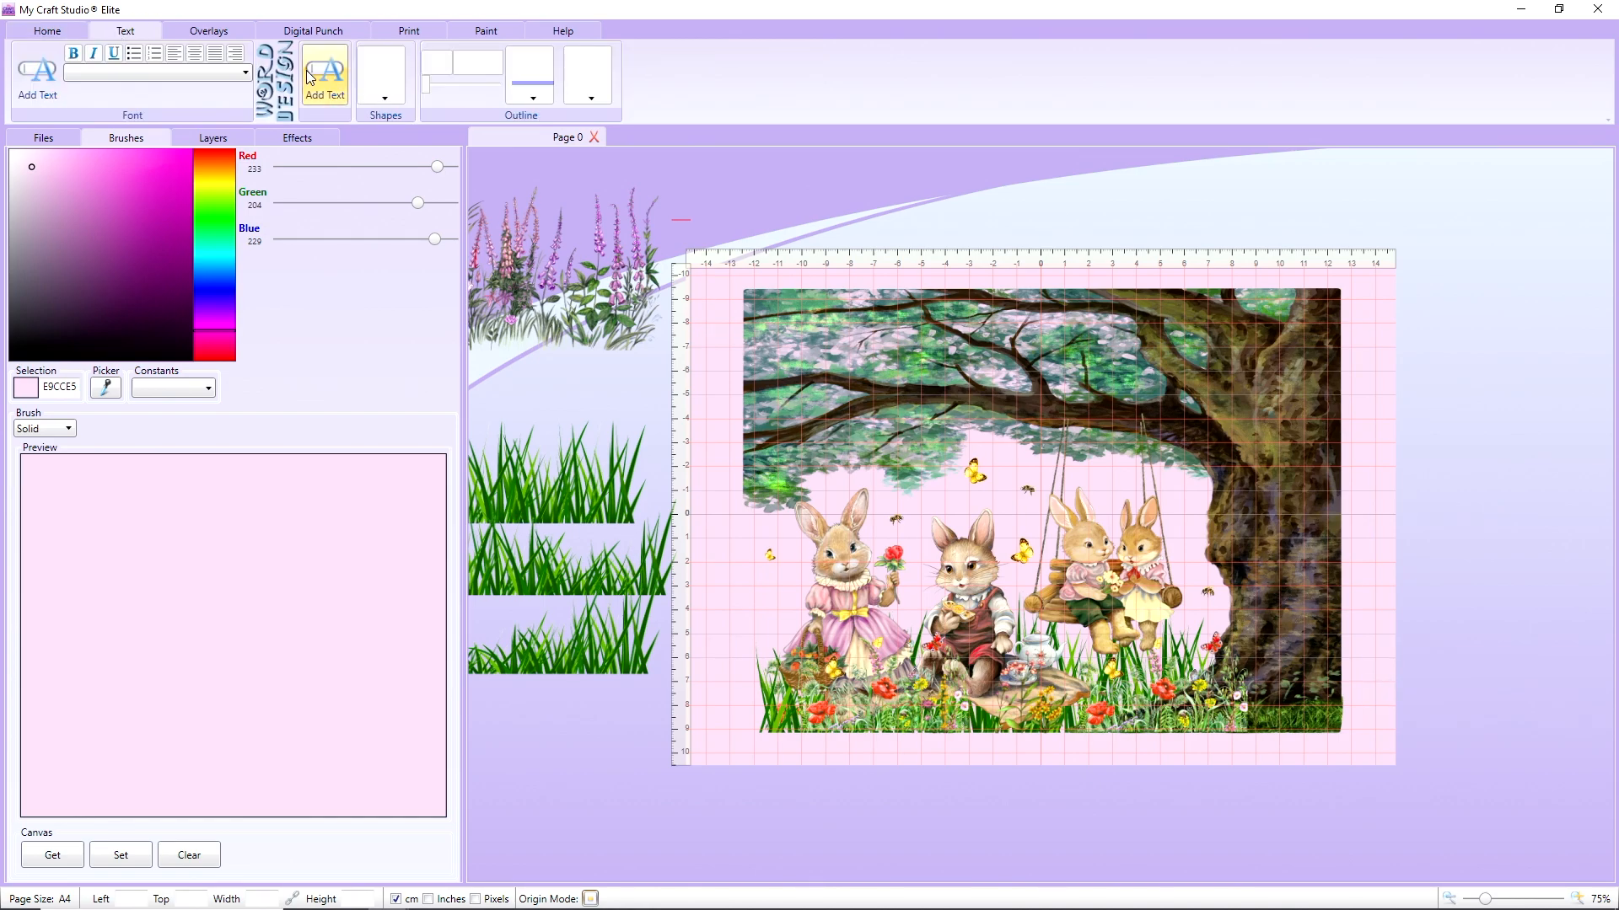
click(823, 334)
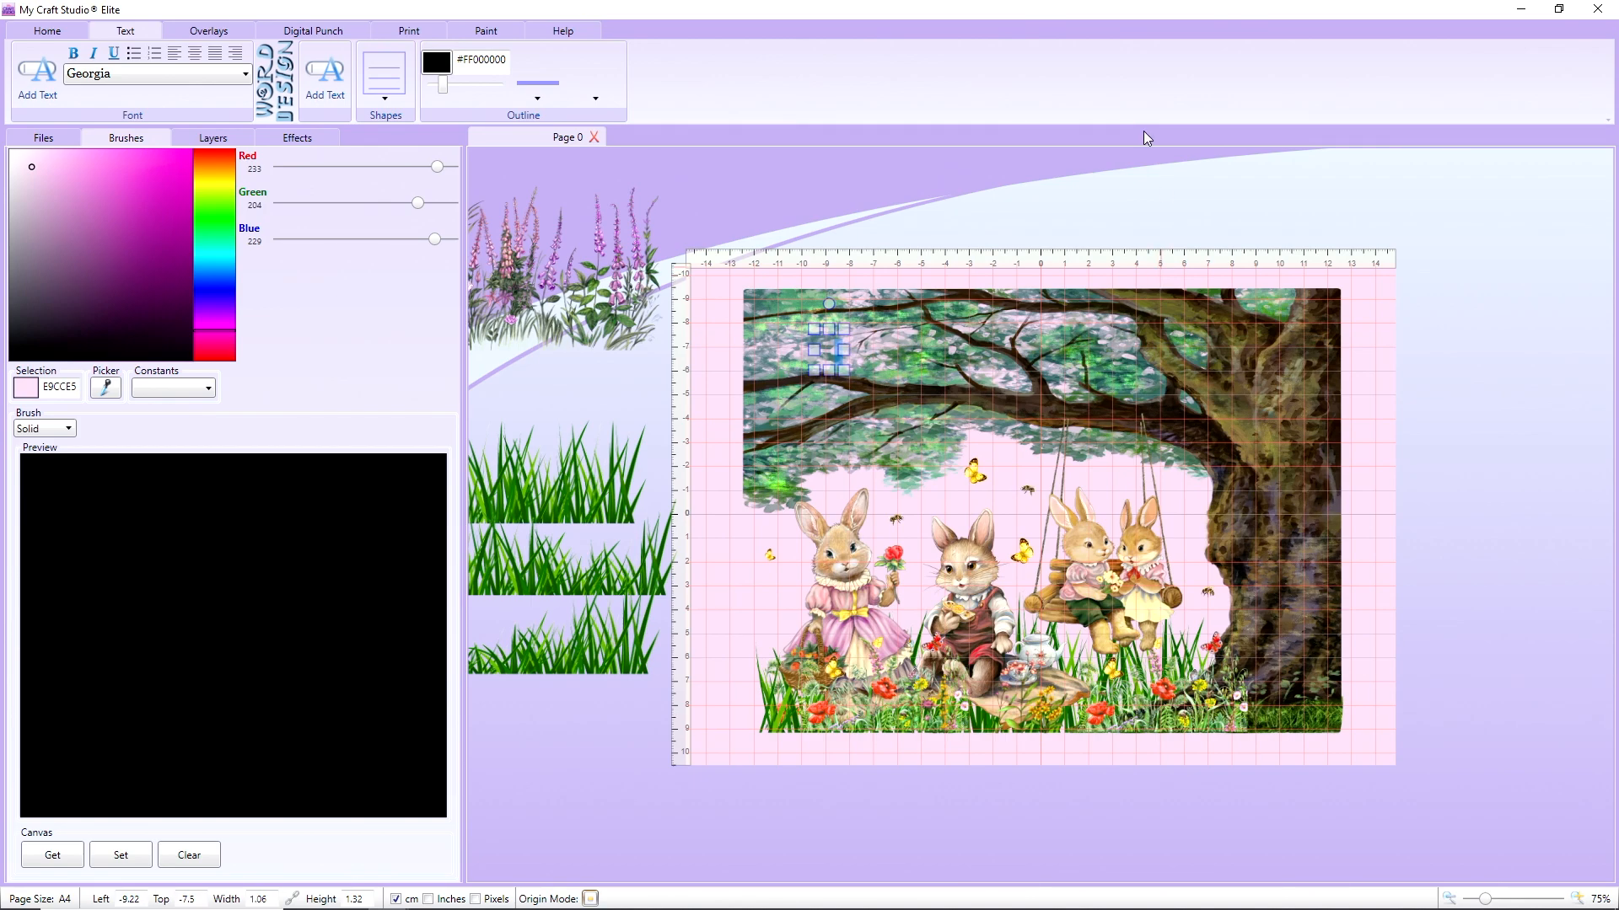
text(Perf)
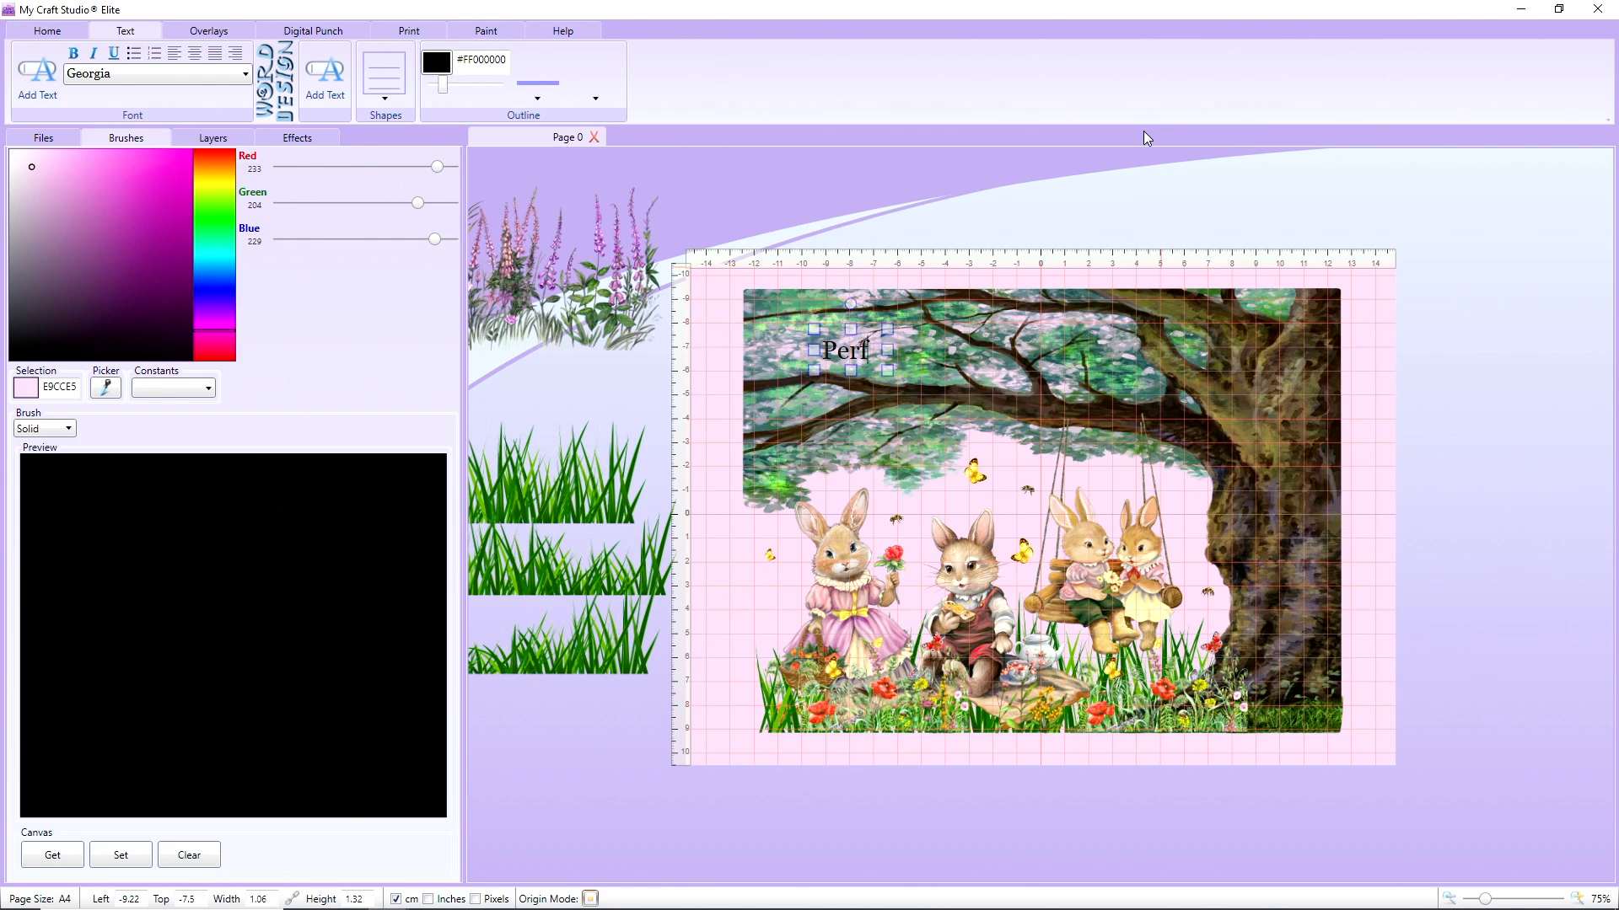
text(ect Picnic)
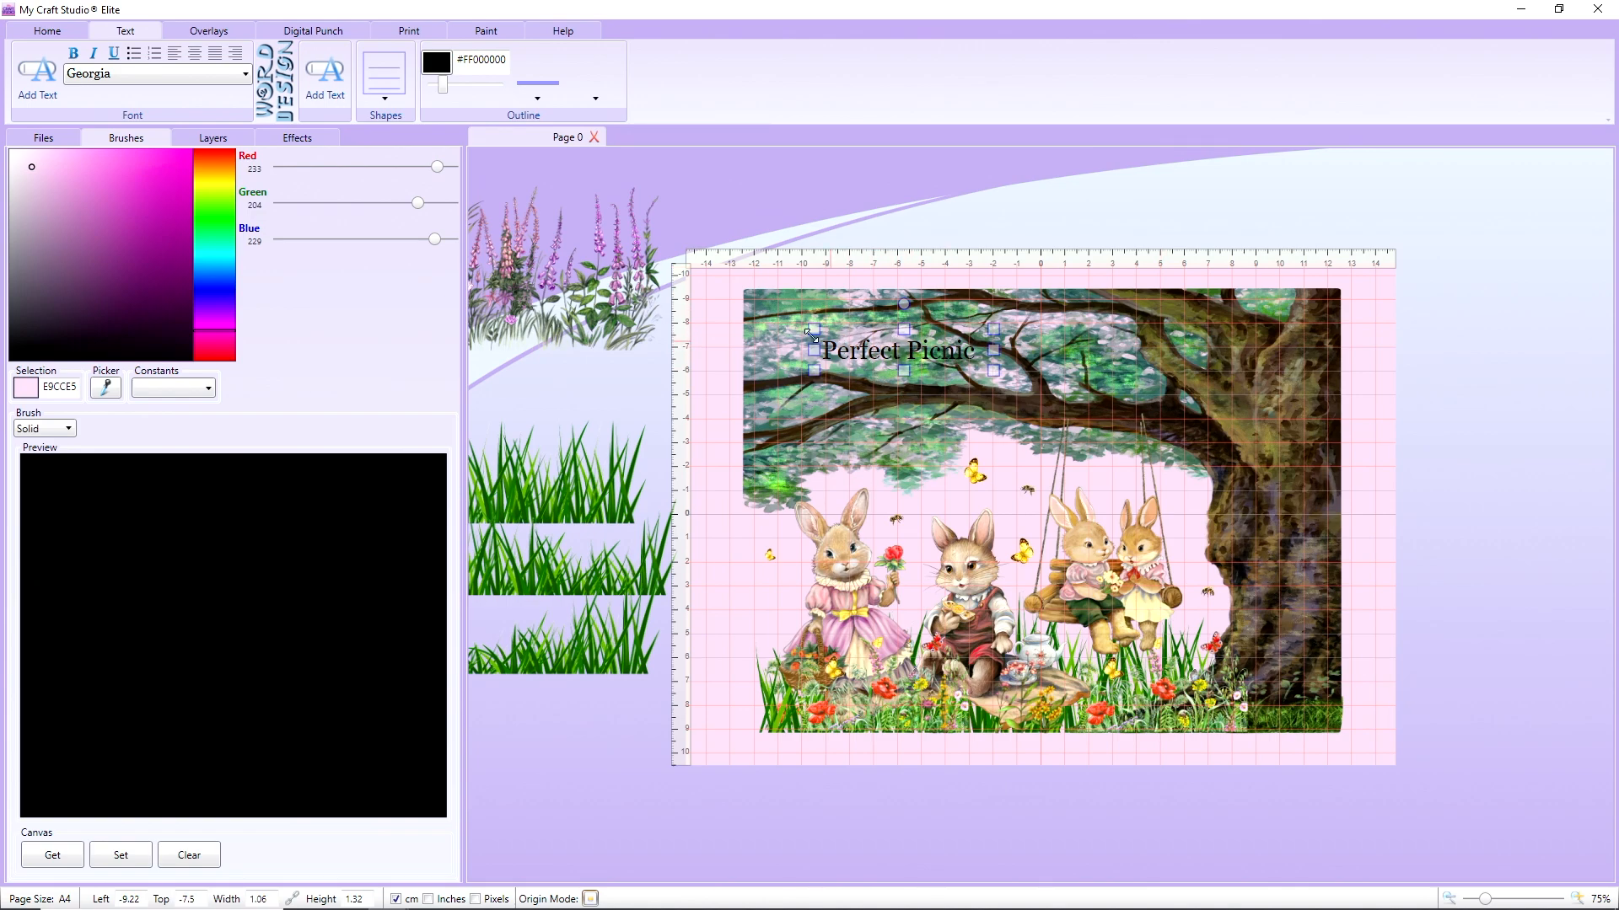
drag(813, 329, 809, 327)
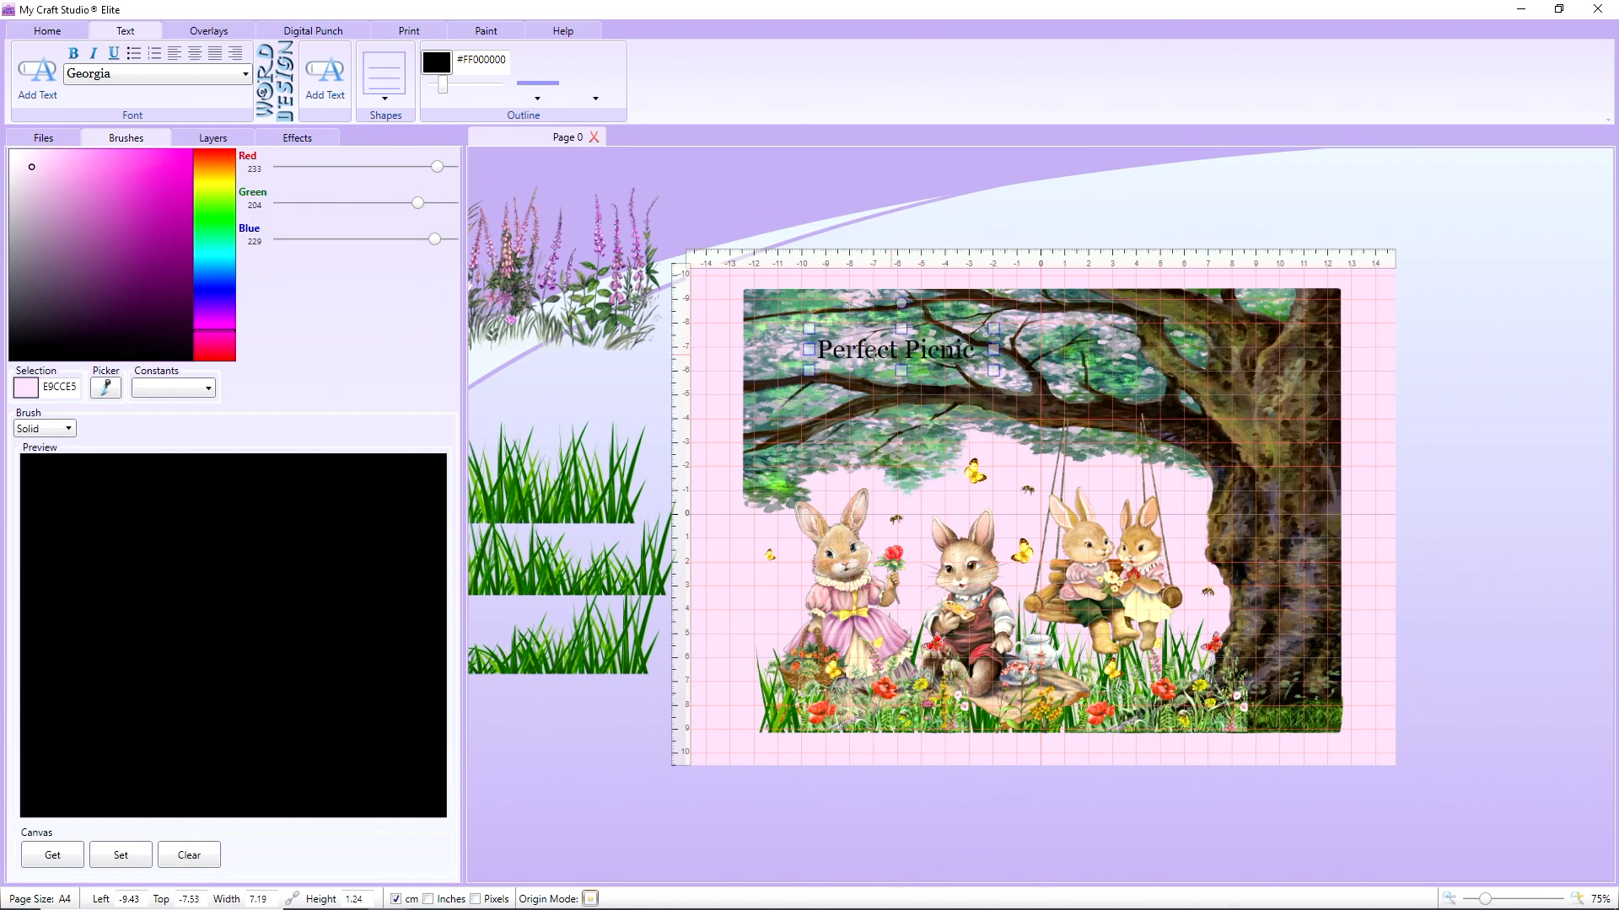
Move the "Perfect Picnic" text down to the lower edge of the foliage, just above the upper butterfly
drag(796, 430, 800, 427)
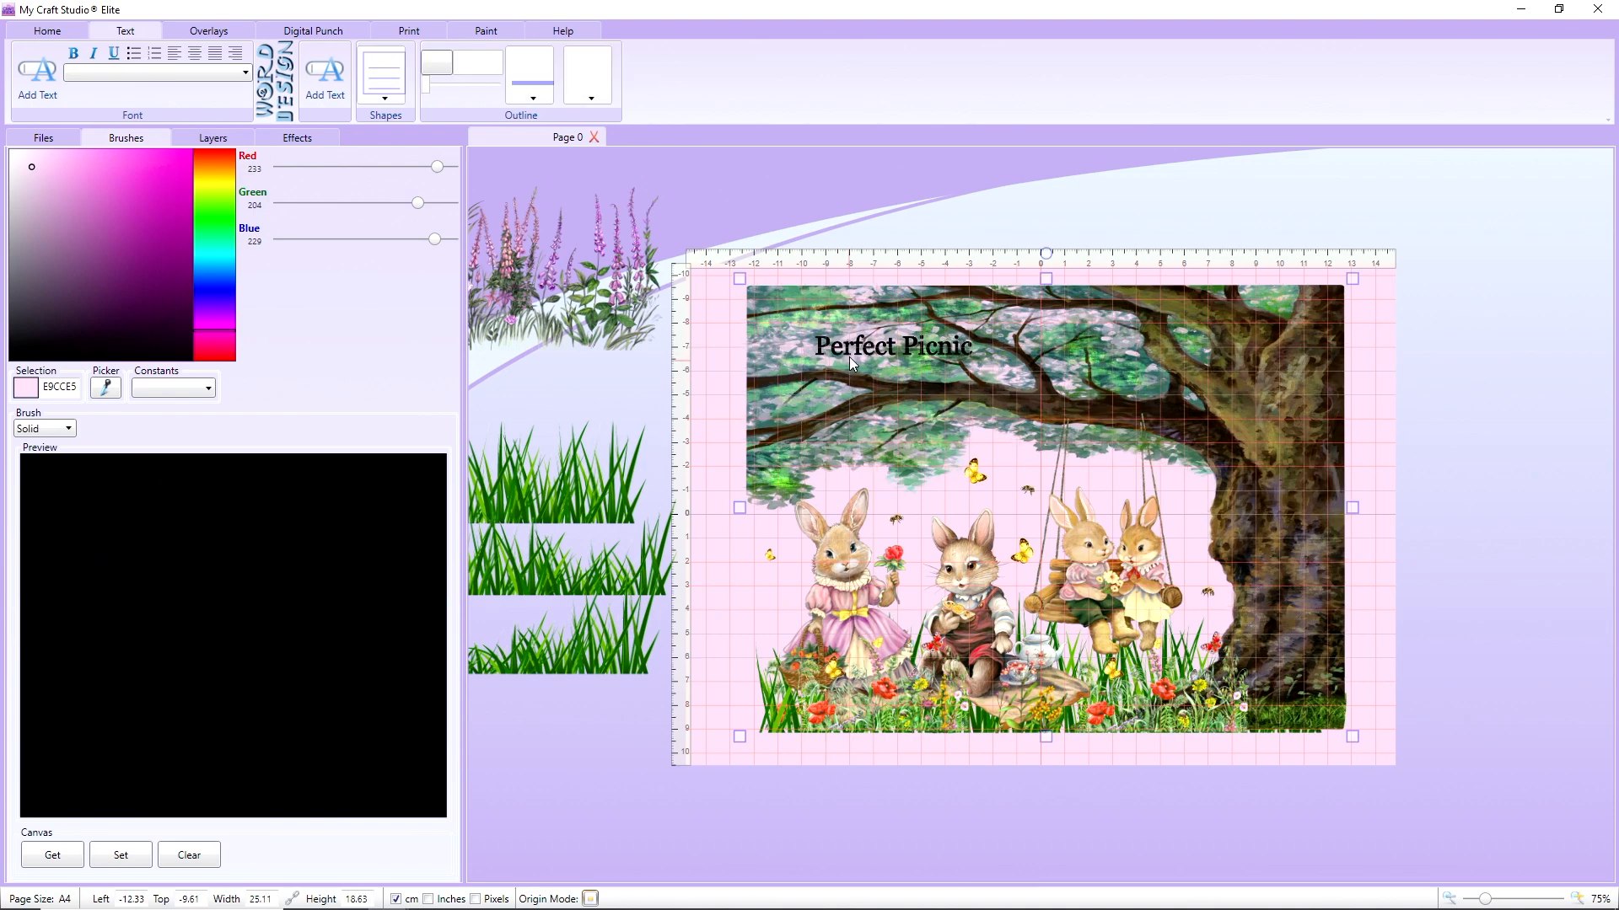
click(845, 345)
drag(848, 351, 824, 339)
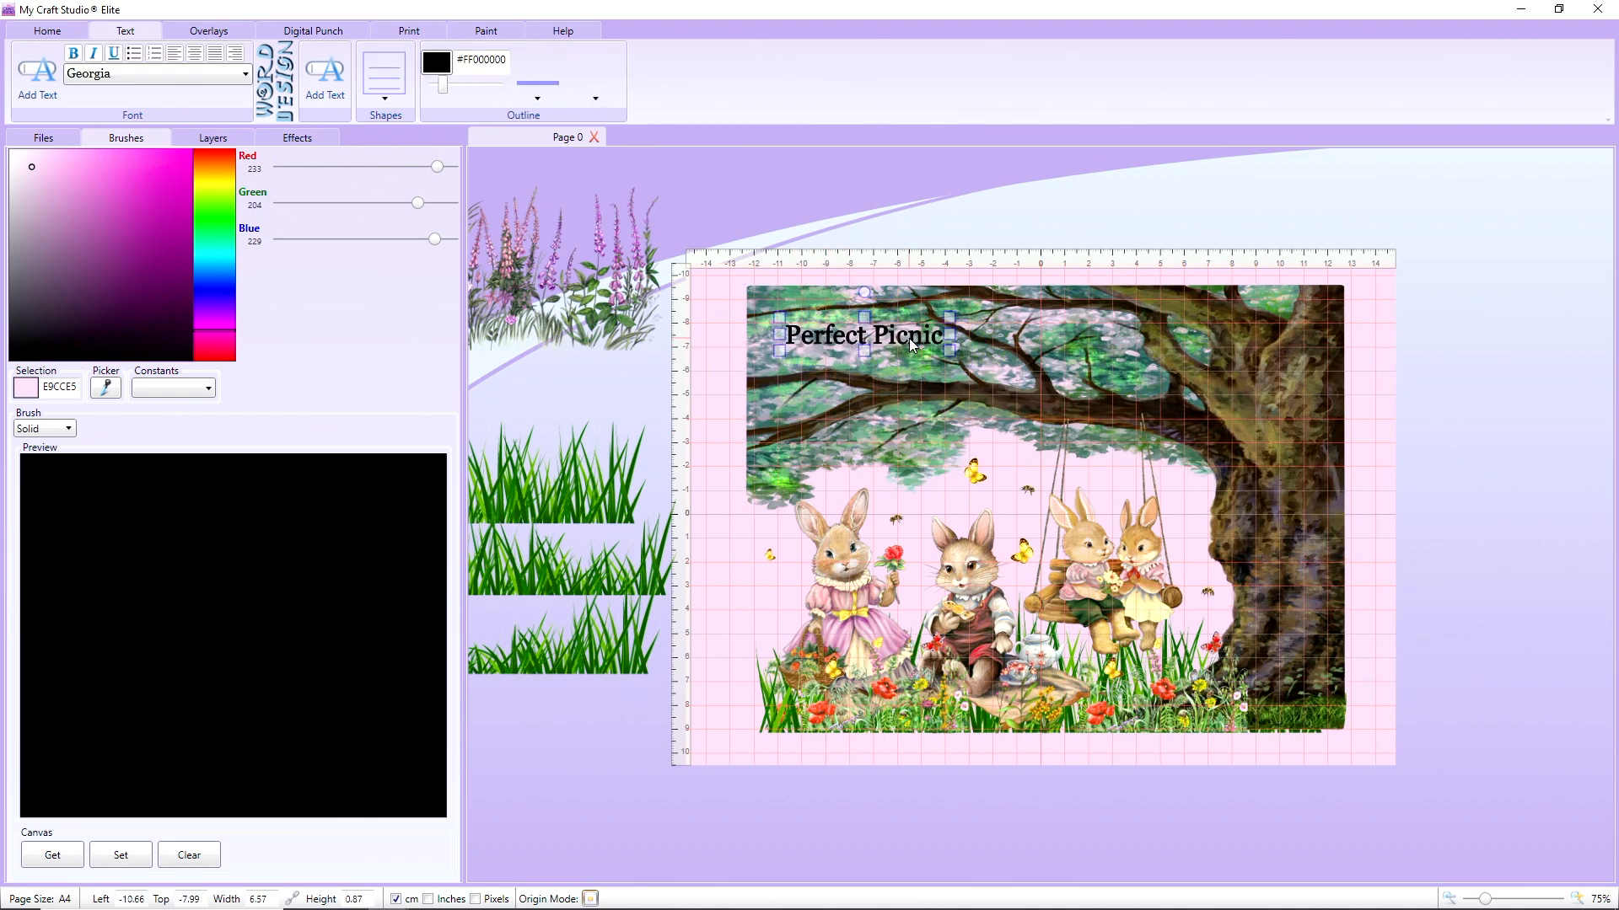
drag(907, 336, 985, 453)
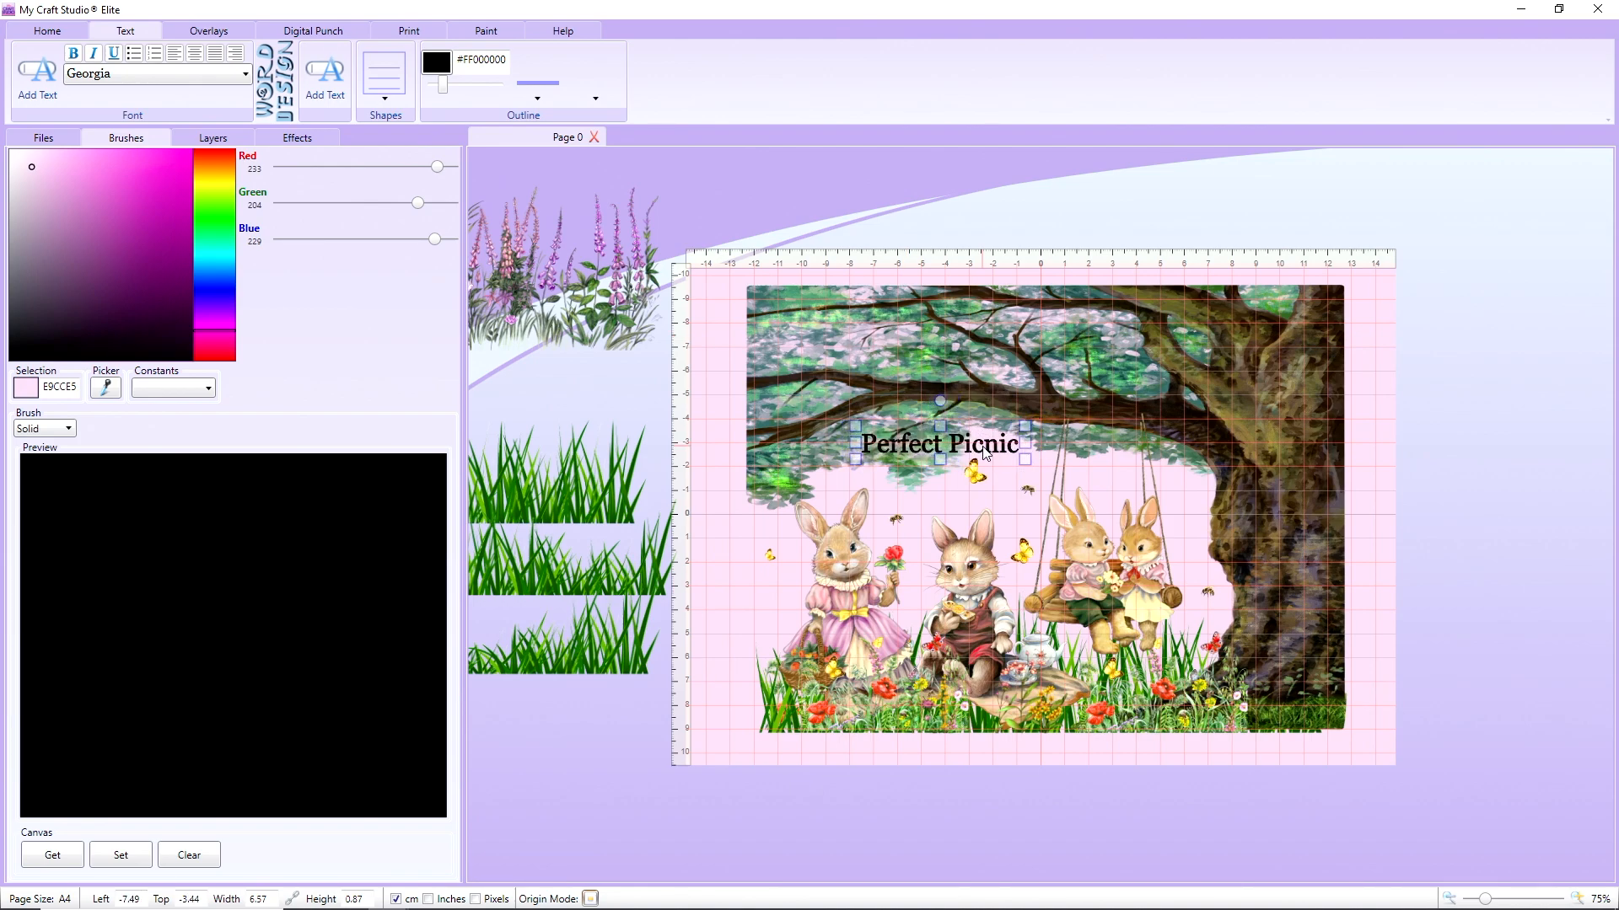